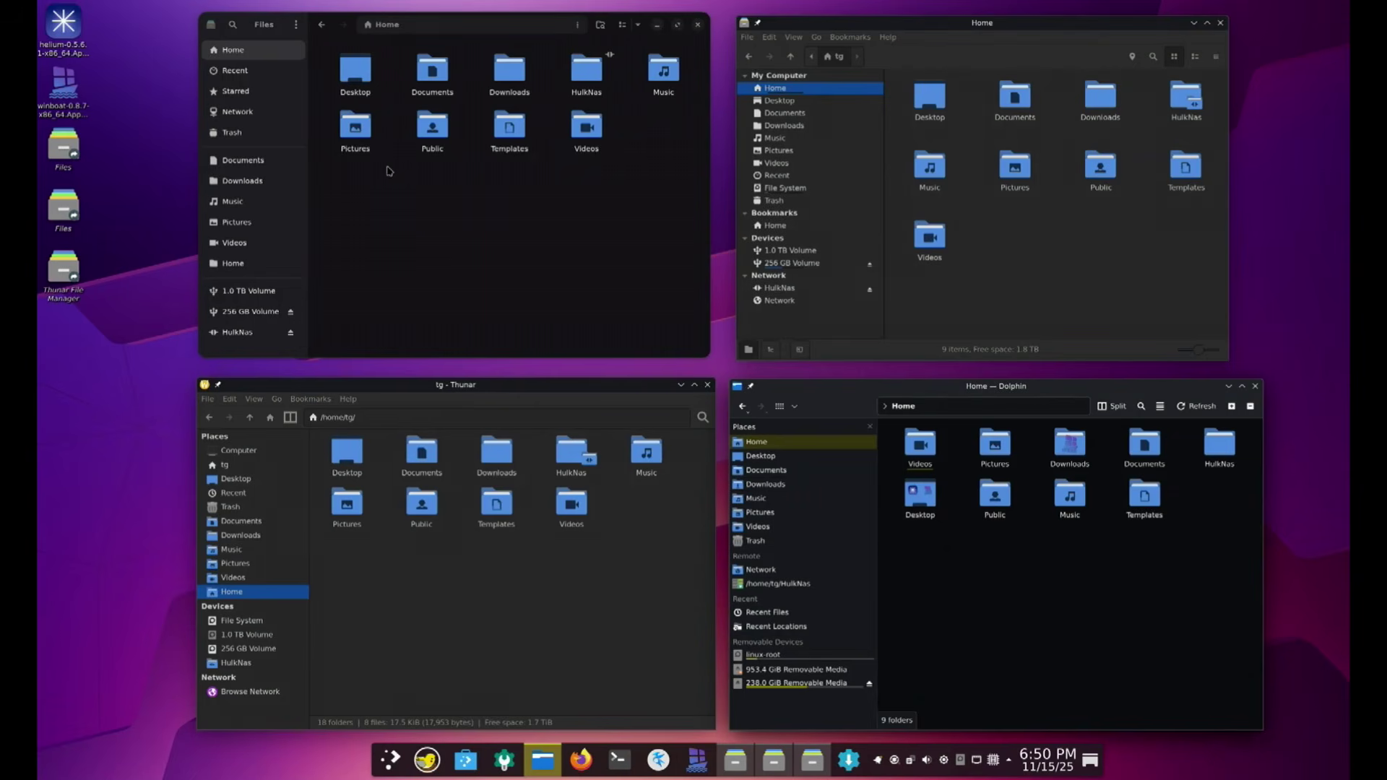
click(428, 666)
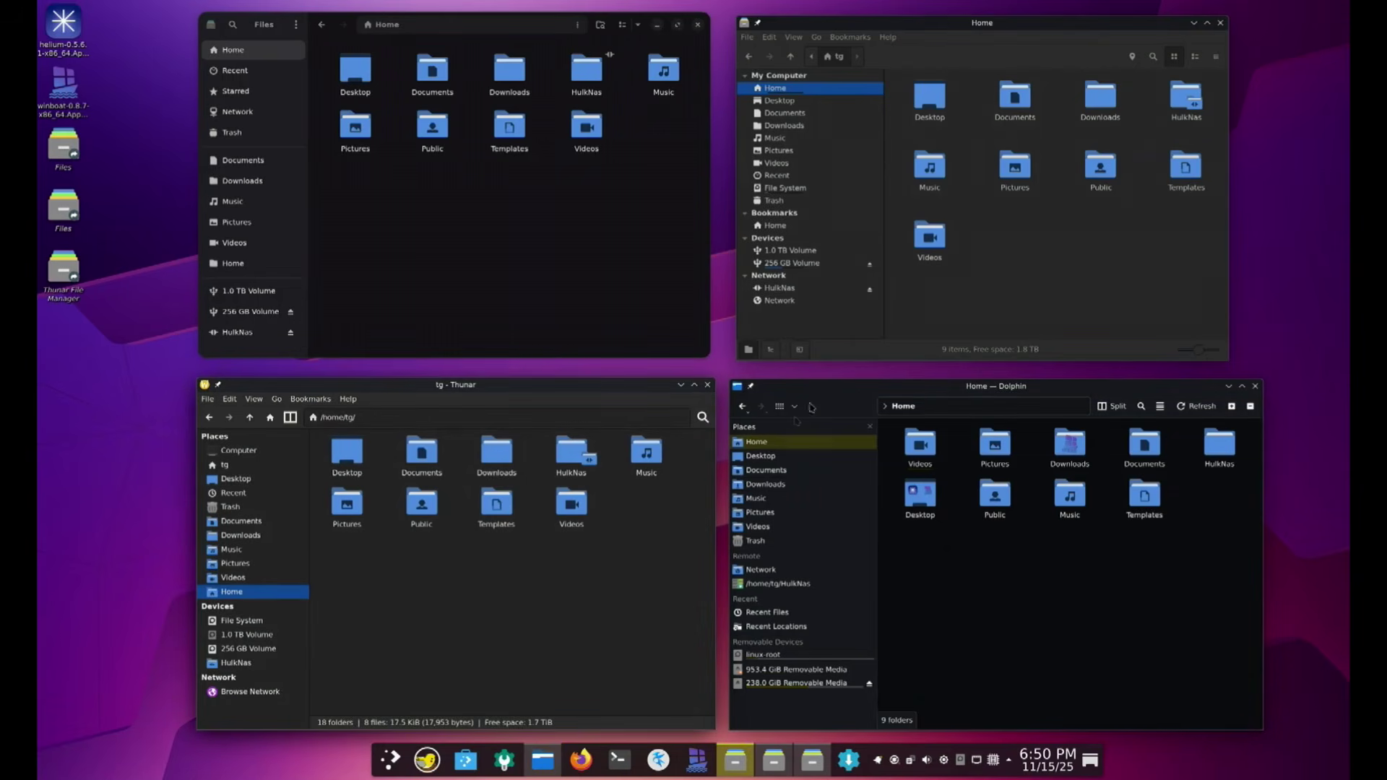
click(1012, 277)
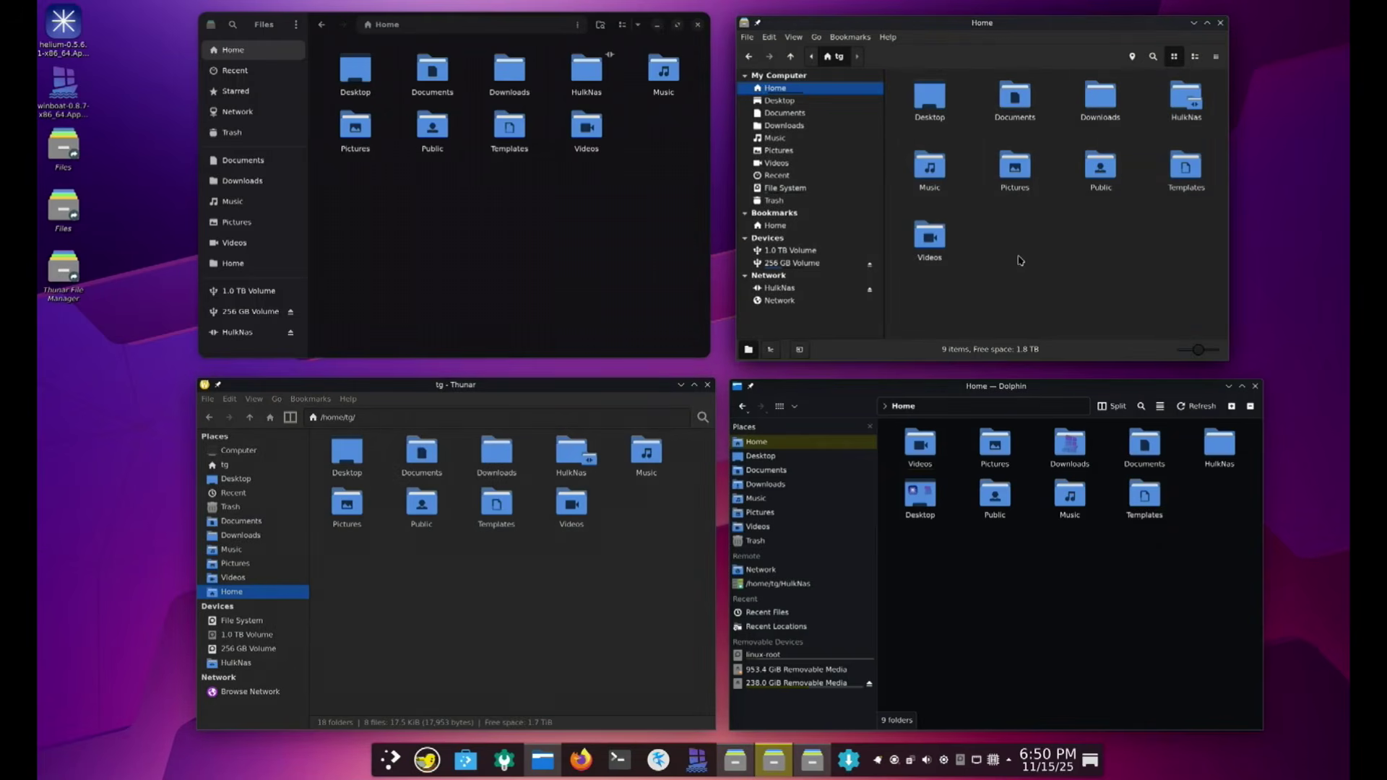
click(1052, 578)
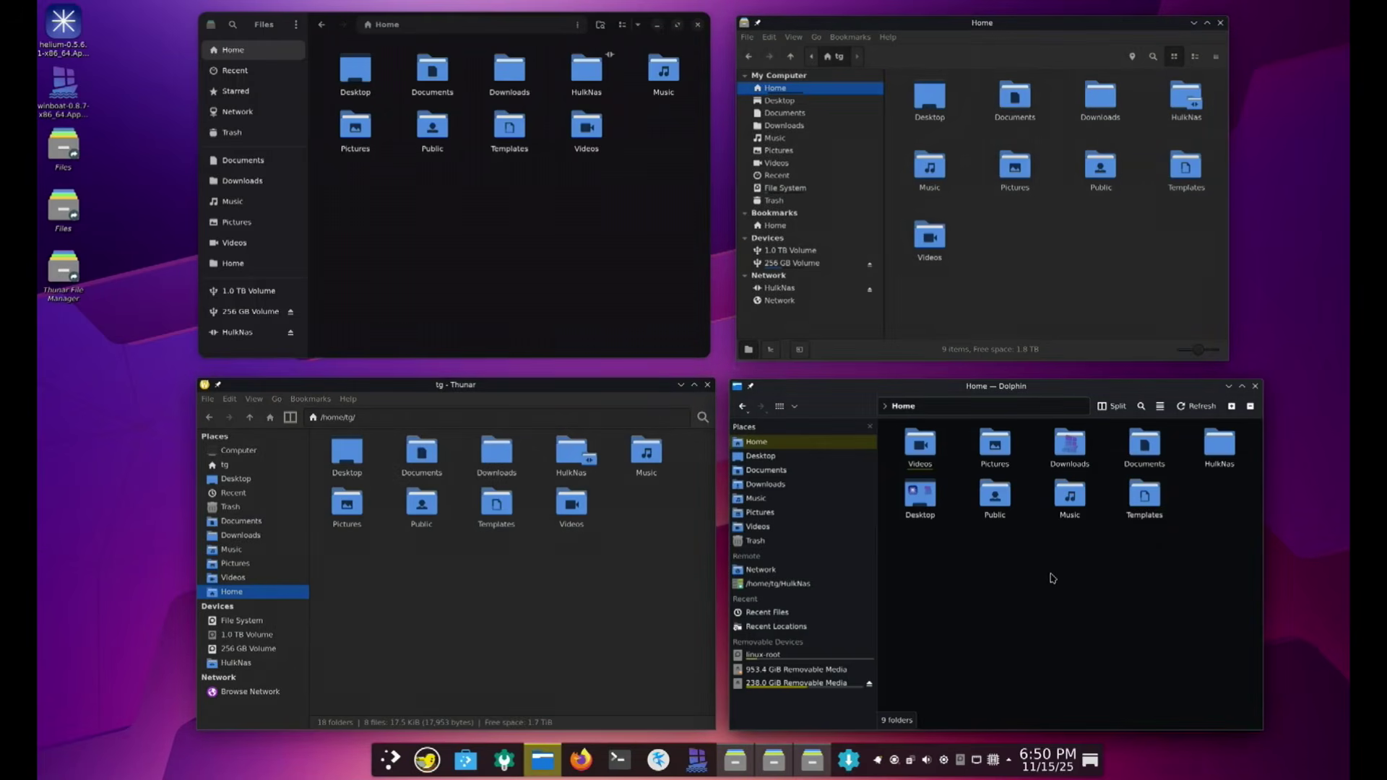
click(466, 305)
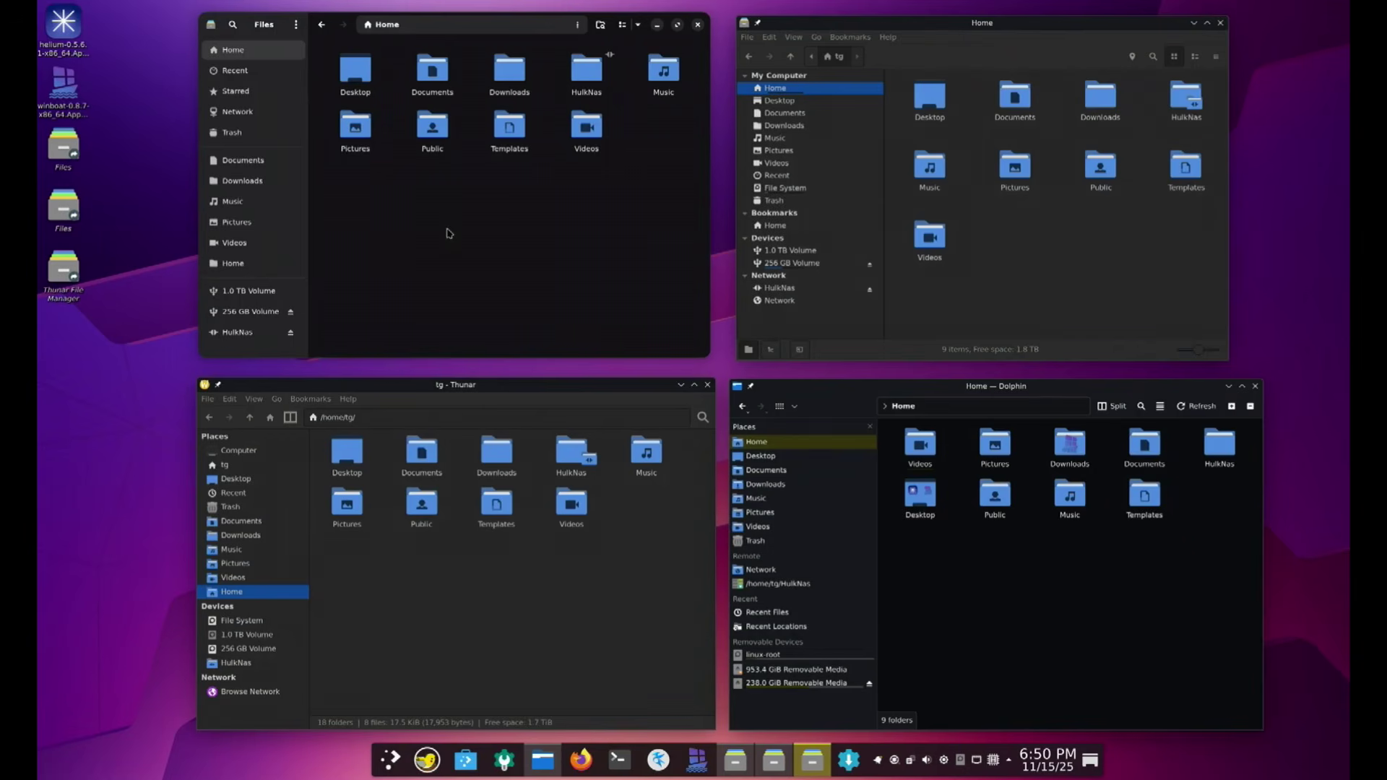
Reorder the Music bookmark in the Files sidebar, first above Downloads and finally directly below Videos
drag(237, 206, 257, 189)
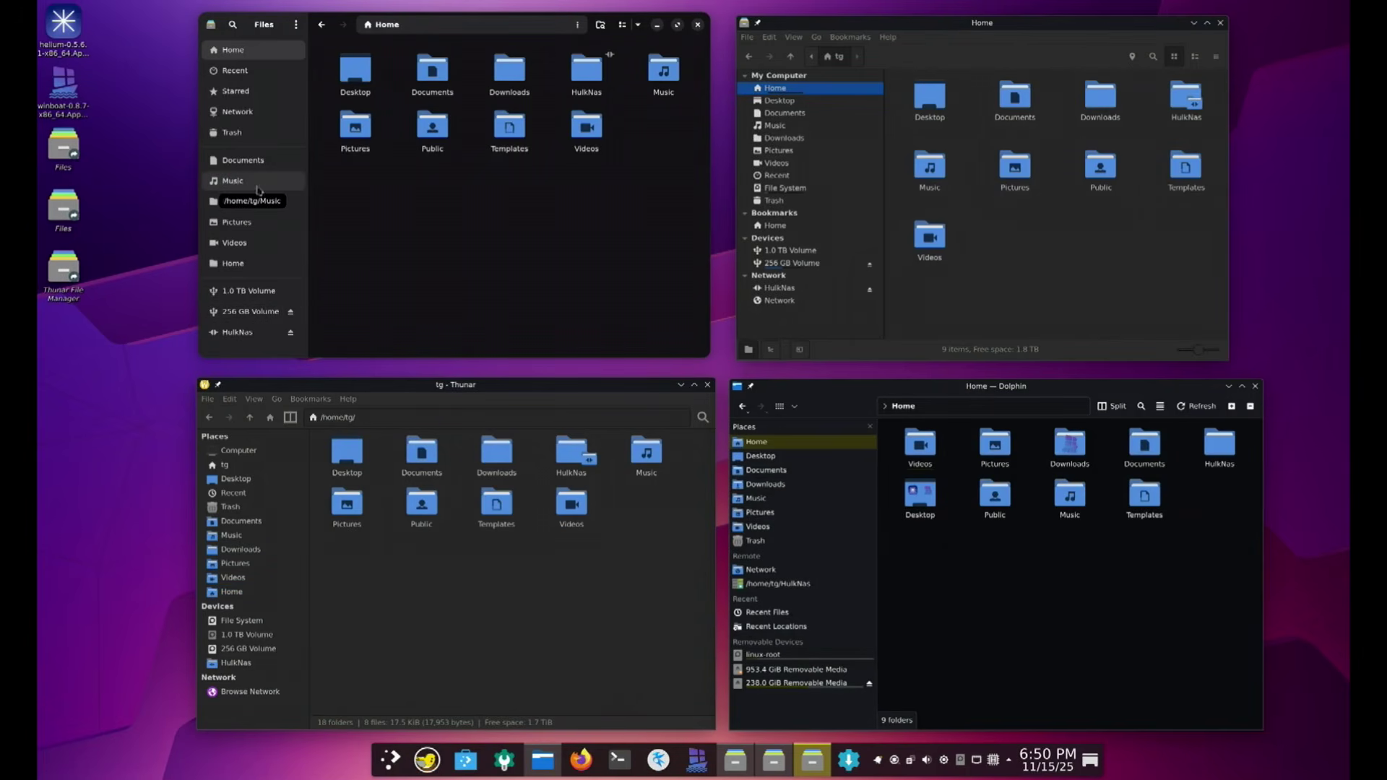
click(235, 178)
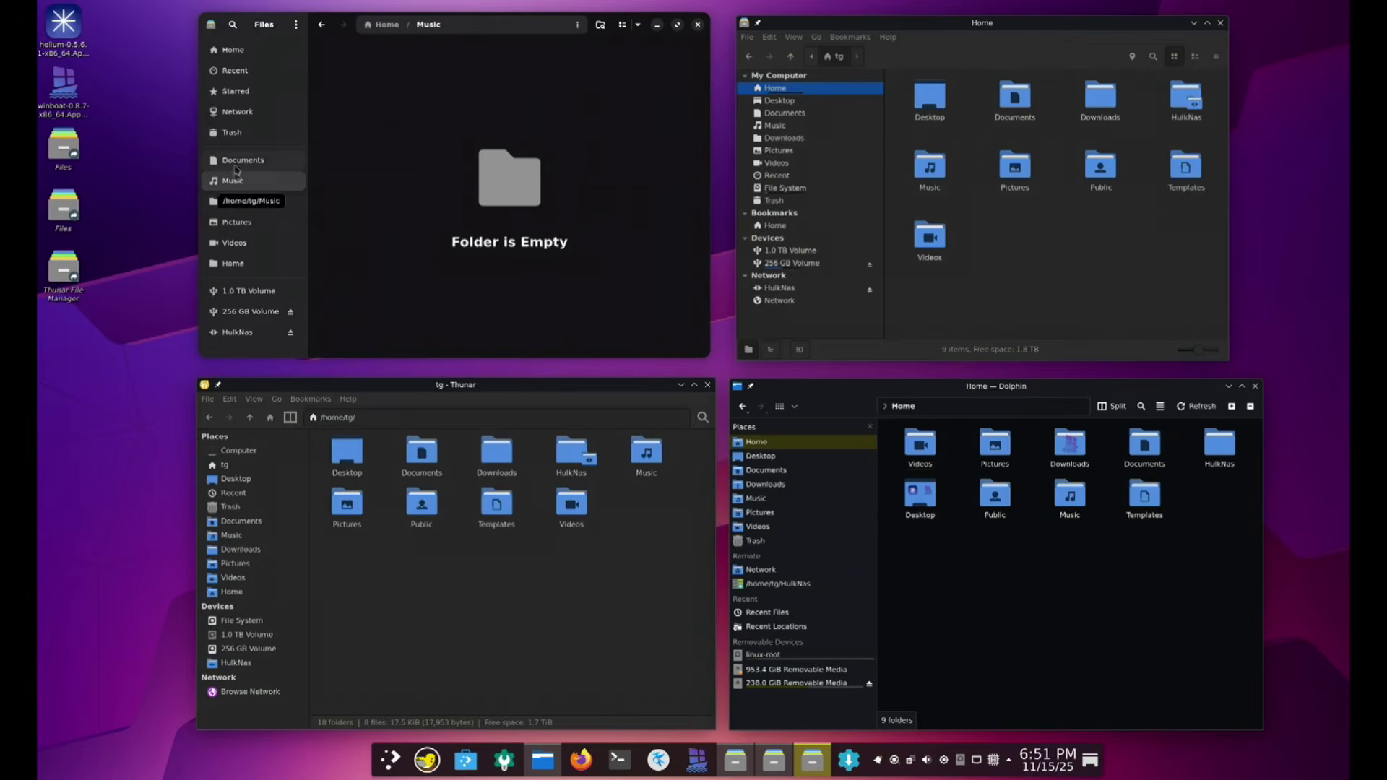
key(alt+Left)
drag(230, 190, 235, 253)
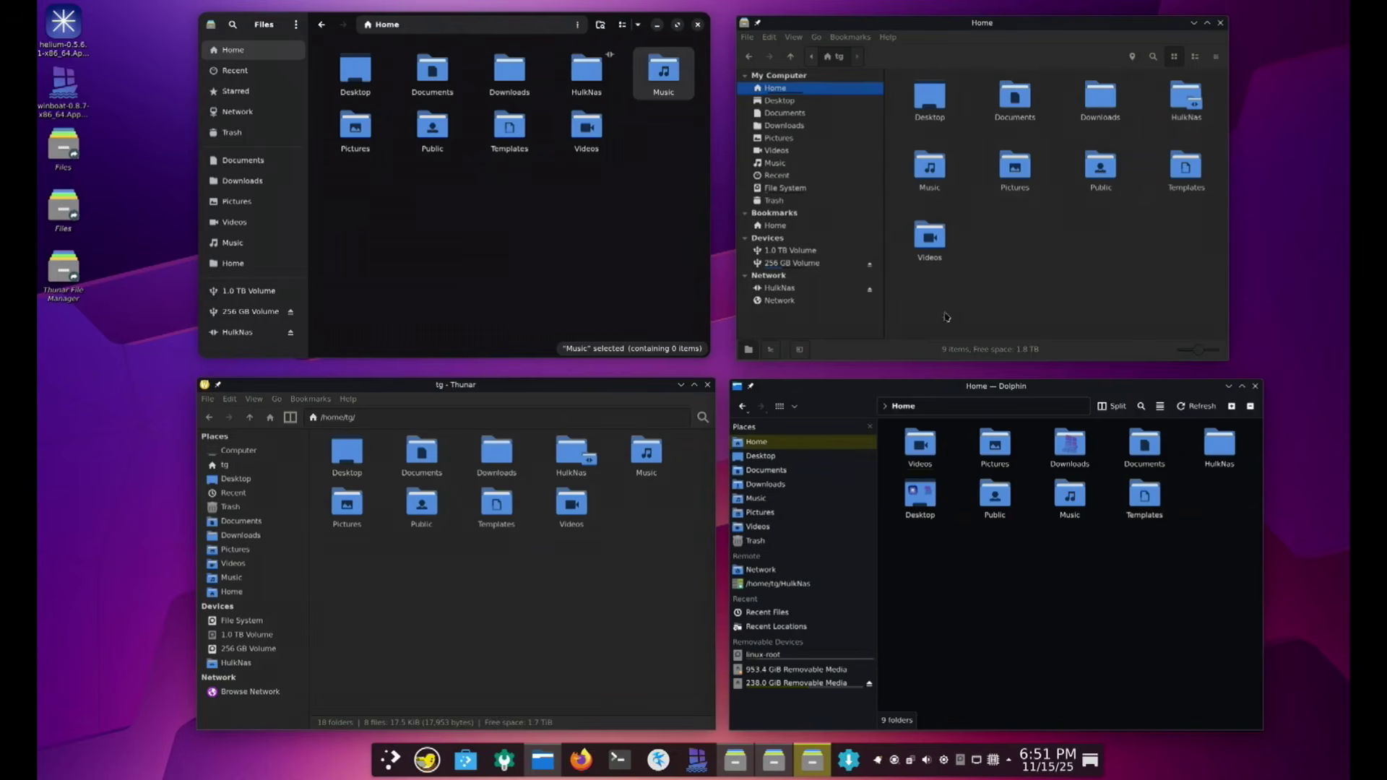
click(412, 224)
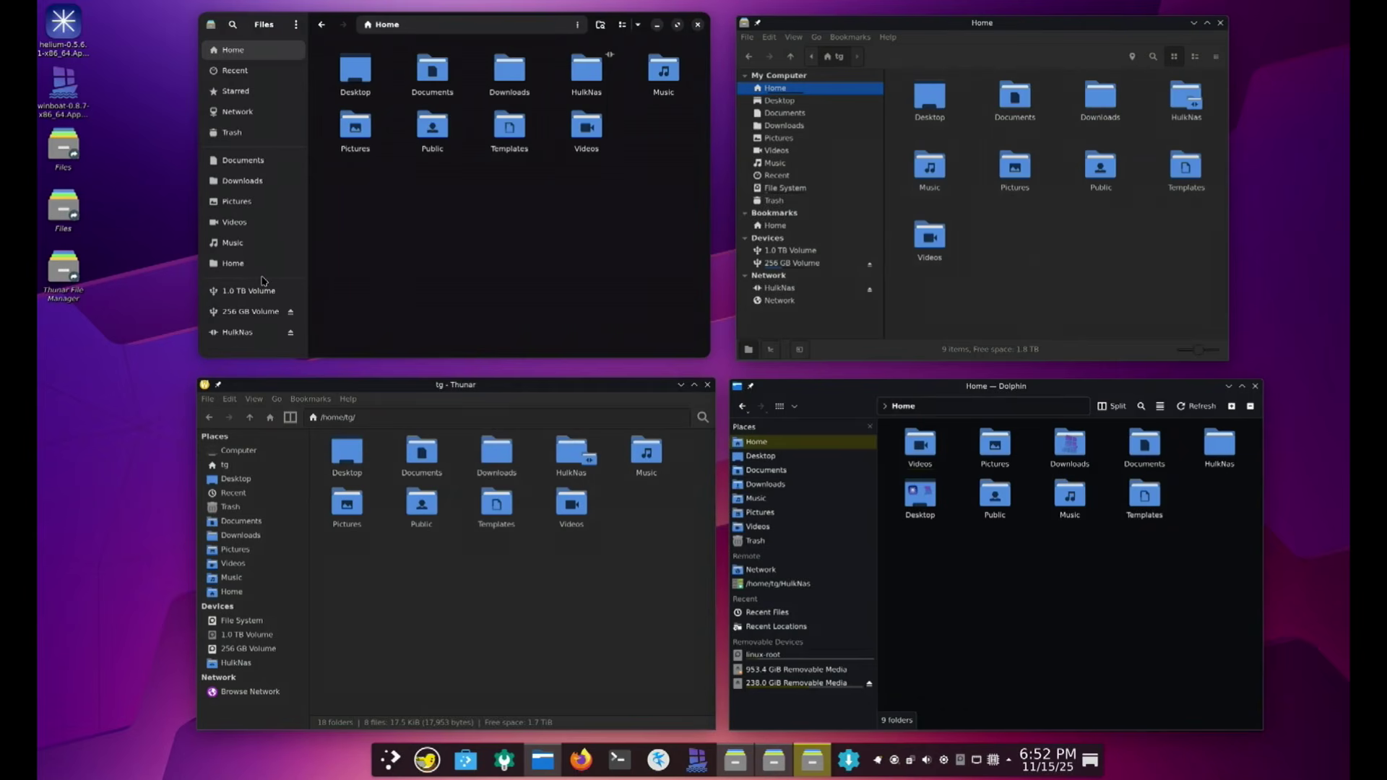
Browse the root File System in Thunar, return to the home folder and inspect its editable location path
click(239, 621)
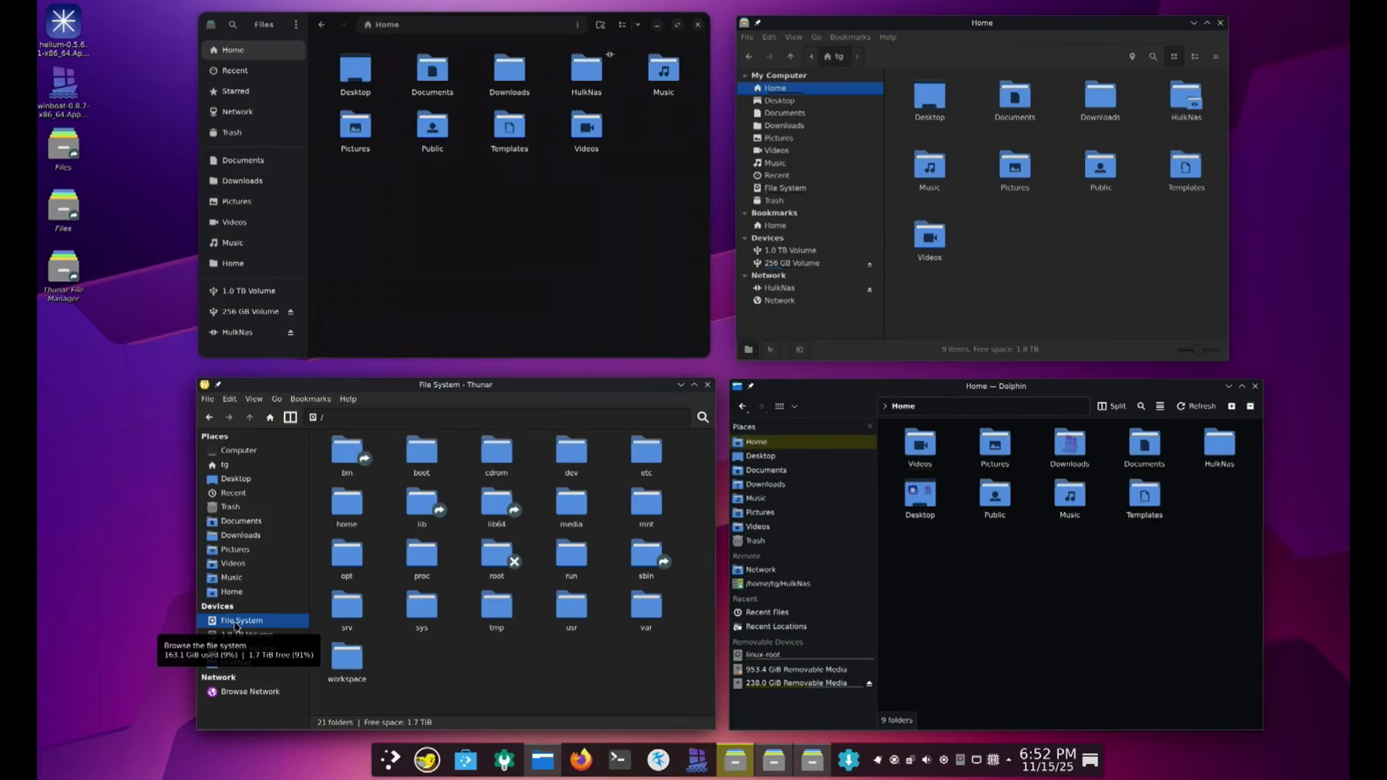
click(230, 466)
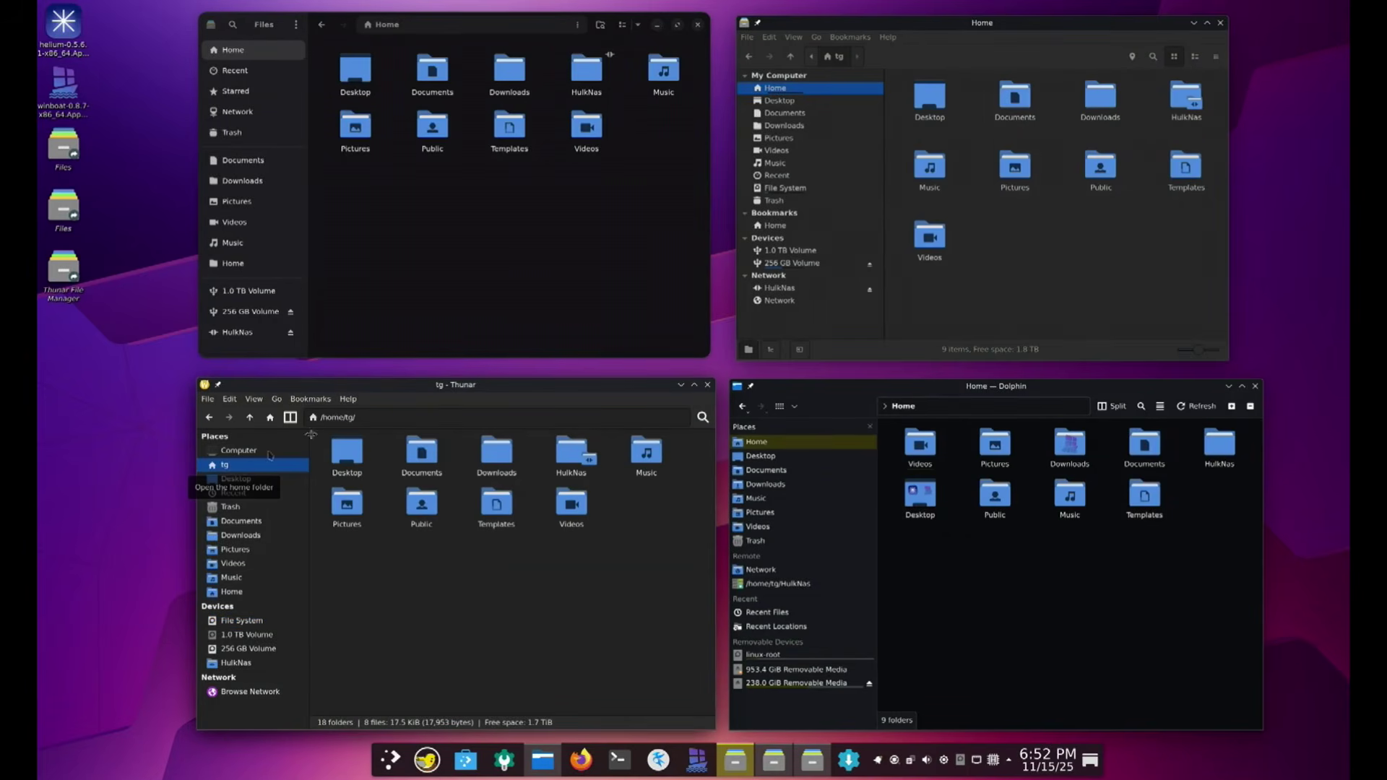
drag(324, 418, 334, 417)
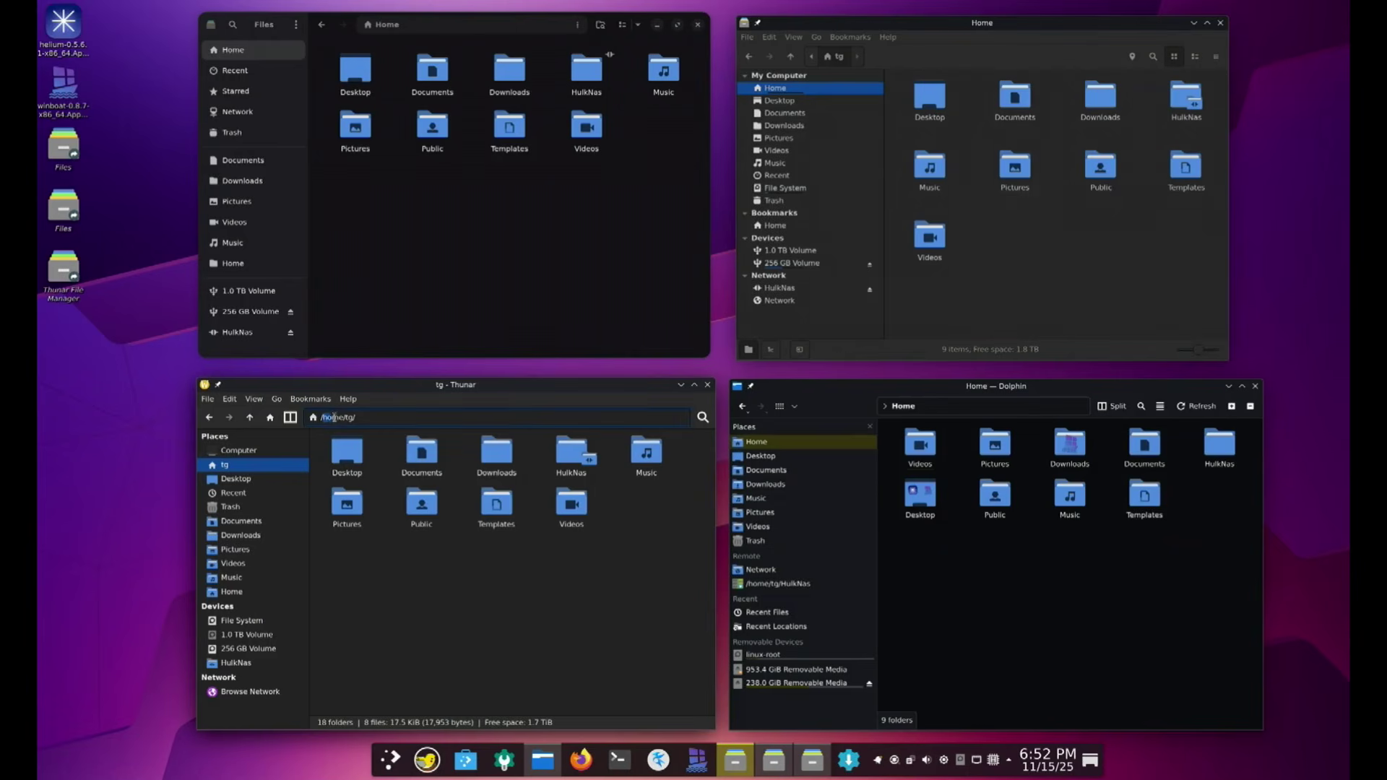
click(346, 415)
click(368, 233)
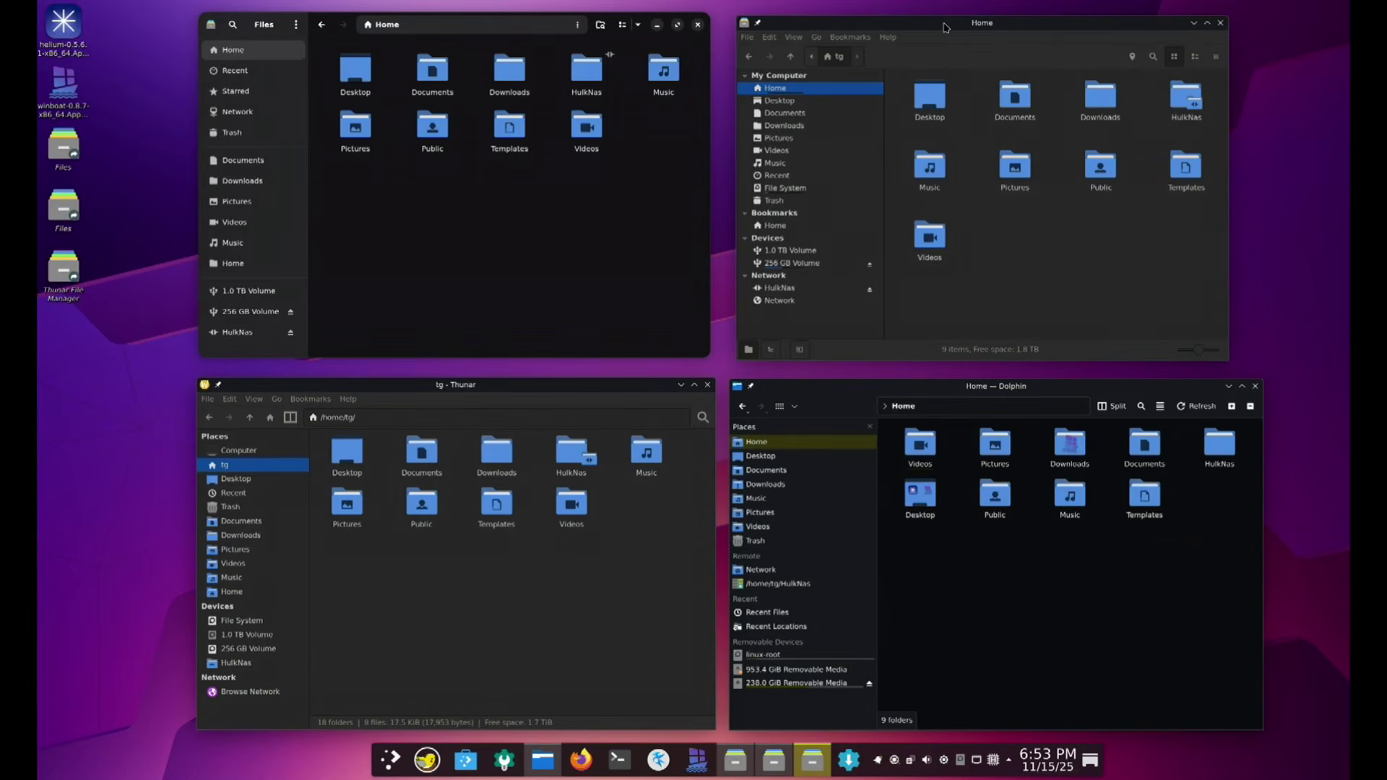
Review the main menu options of Dolphin and of Files without choosing any
click(1160, 406)
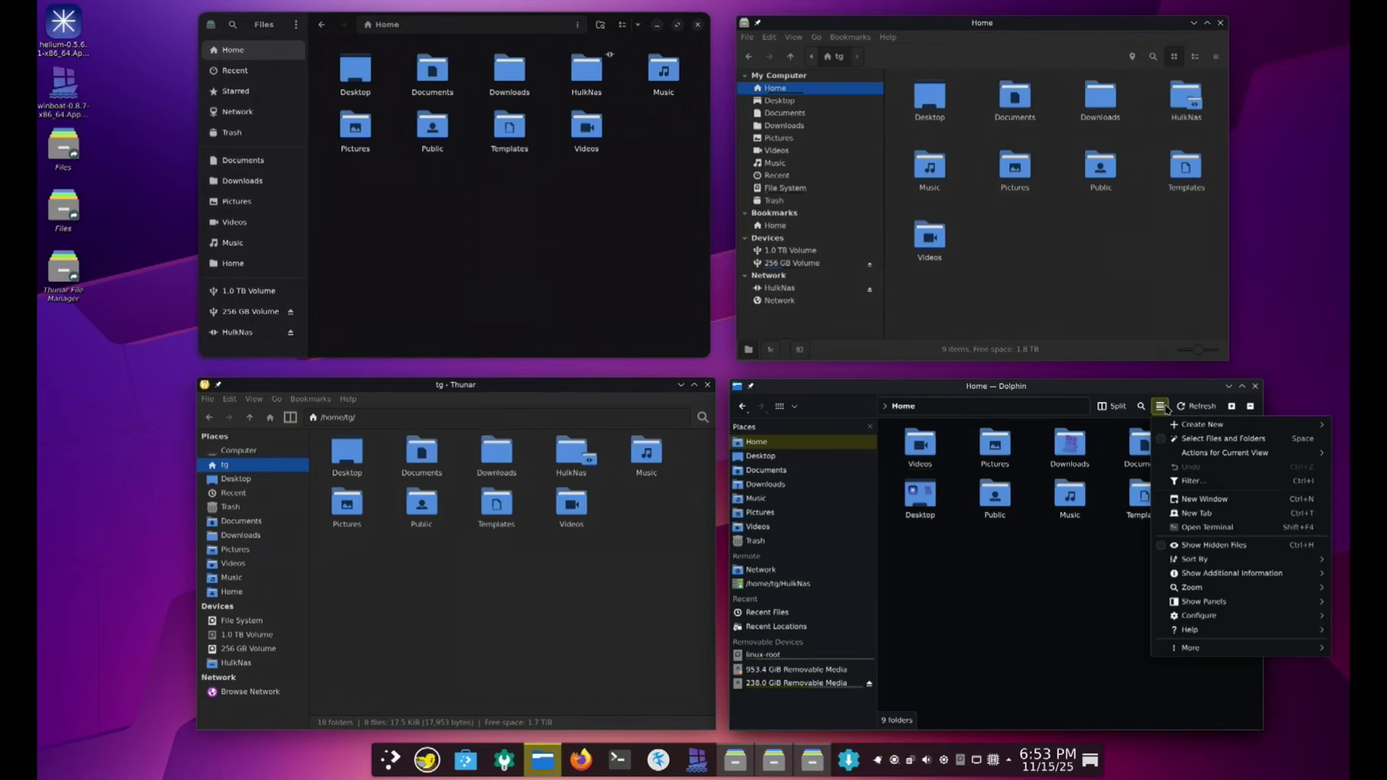
click(1085, 616)
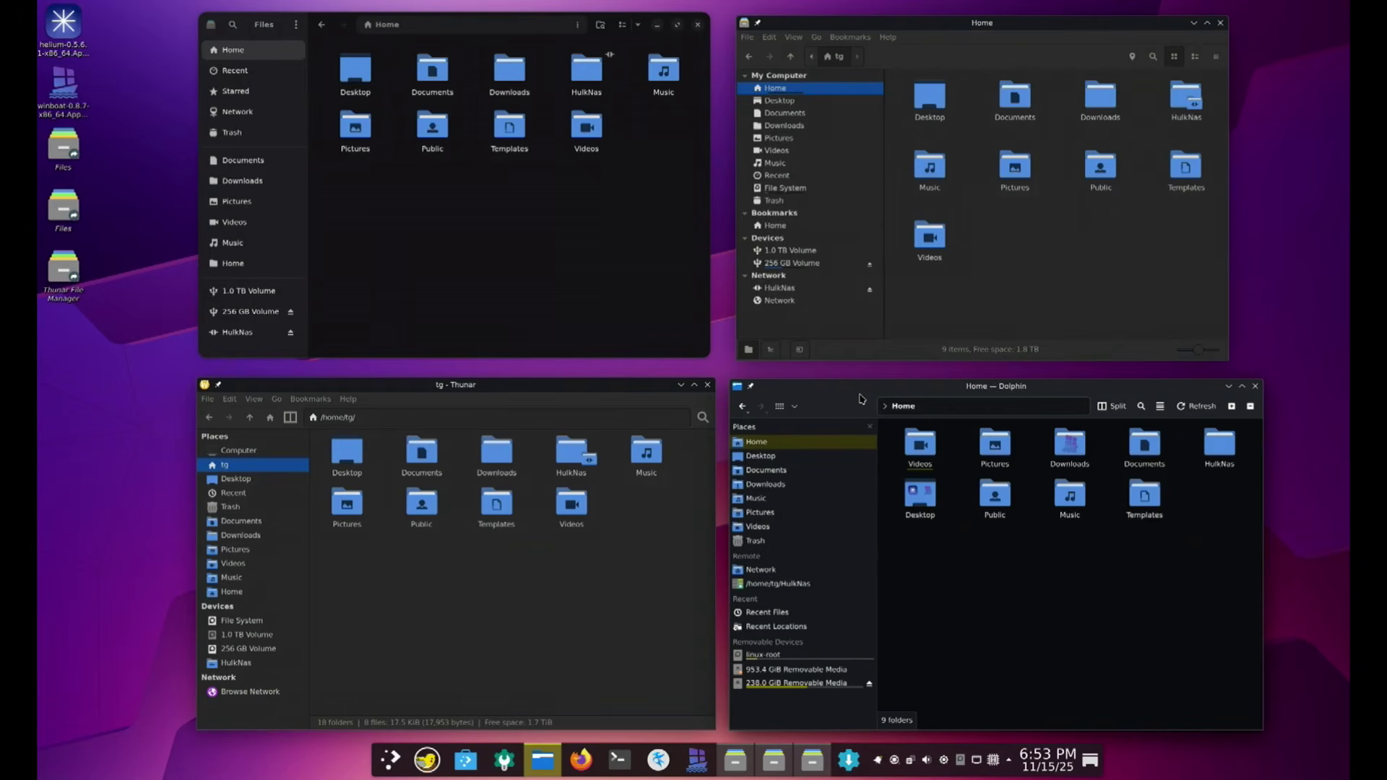
click(497, 259)
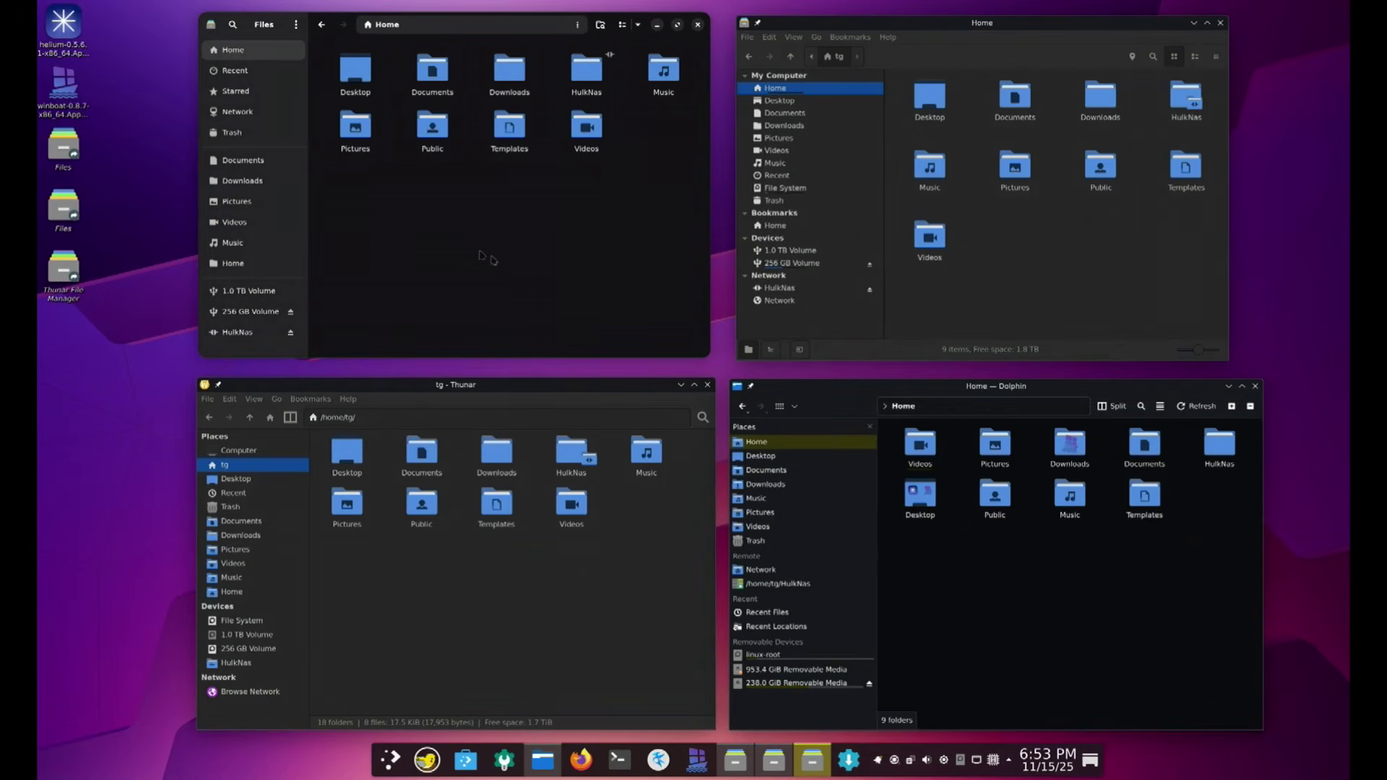
click(296, 27)
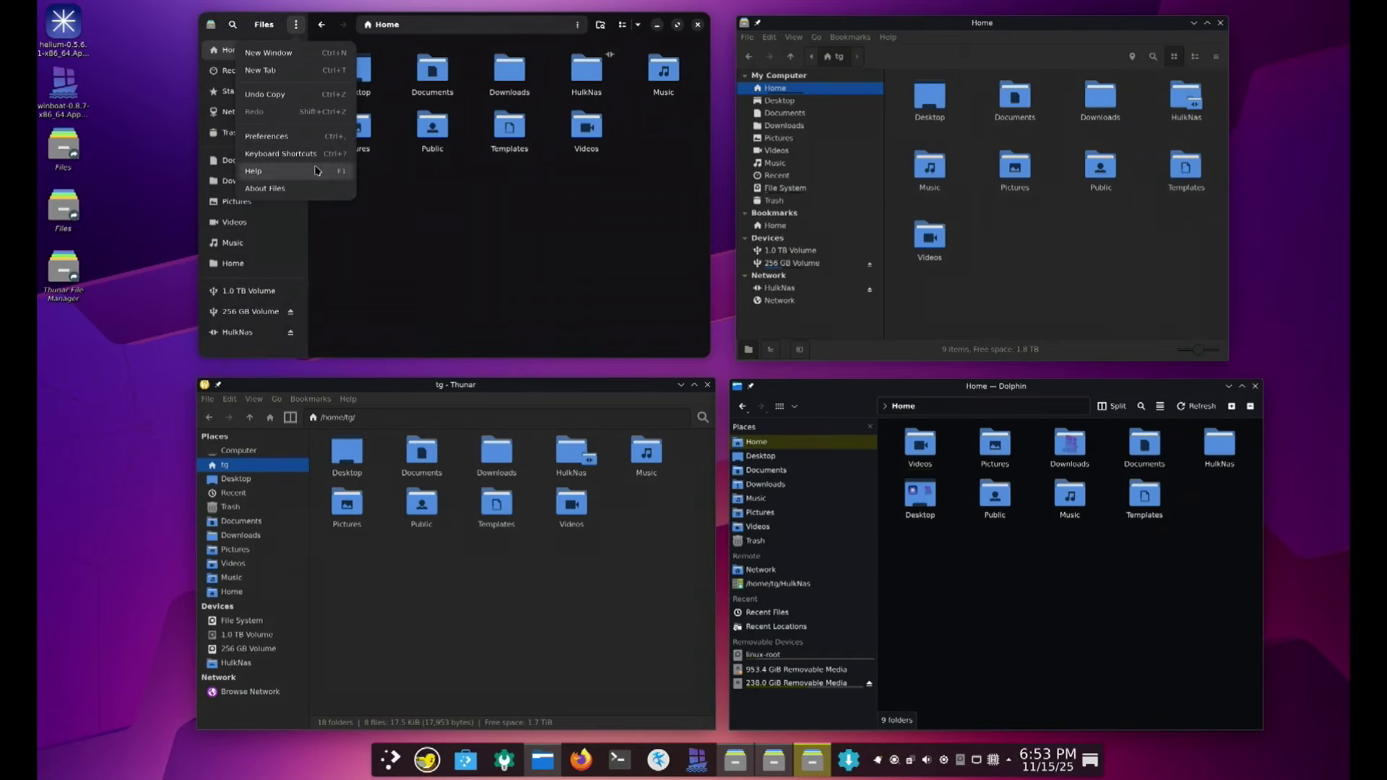
click(457, 237)
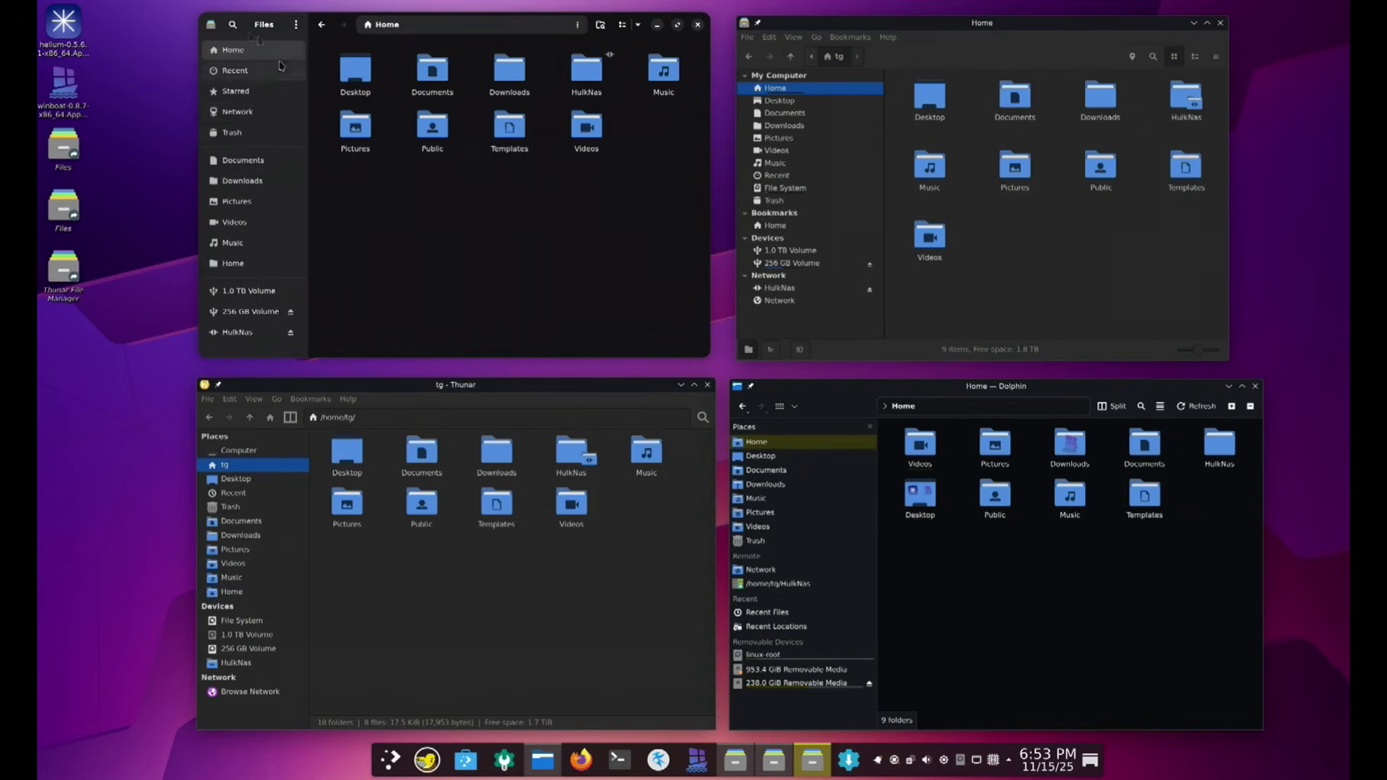
Inspect the Files preferences, including the choices for Action to Open Items and the Performance settings, and close them
click(296, 24)
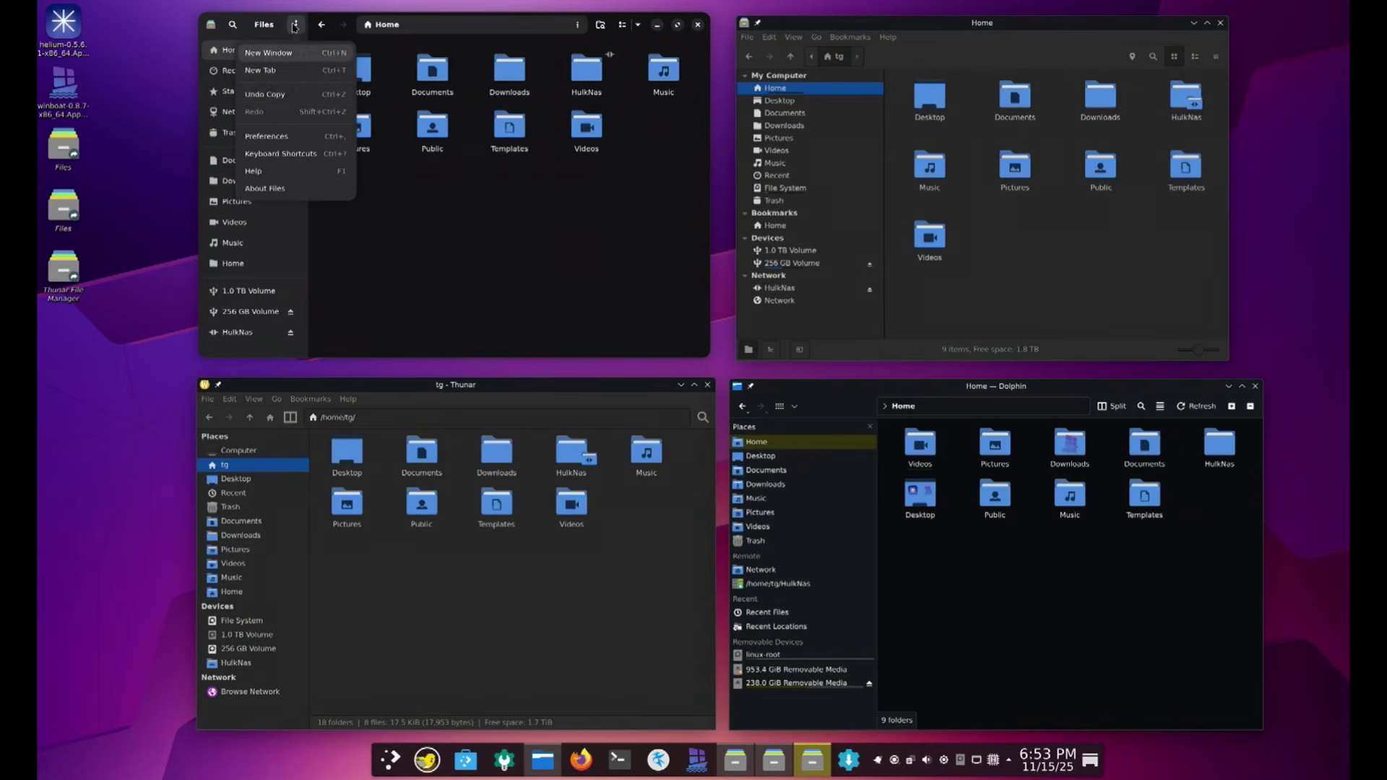
click(288, 136)
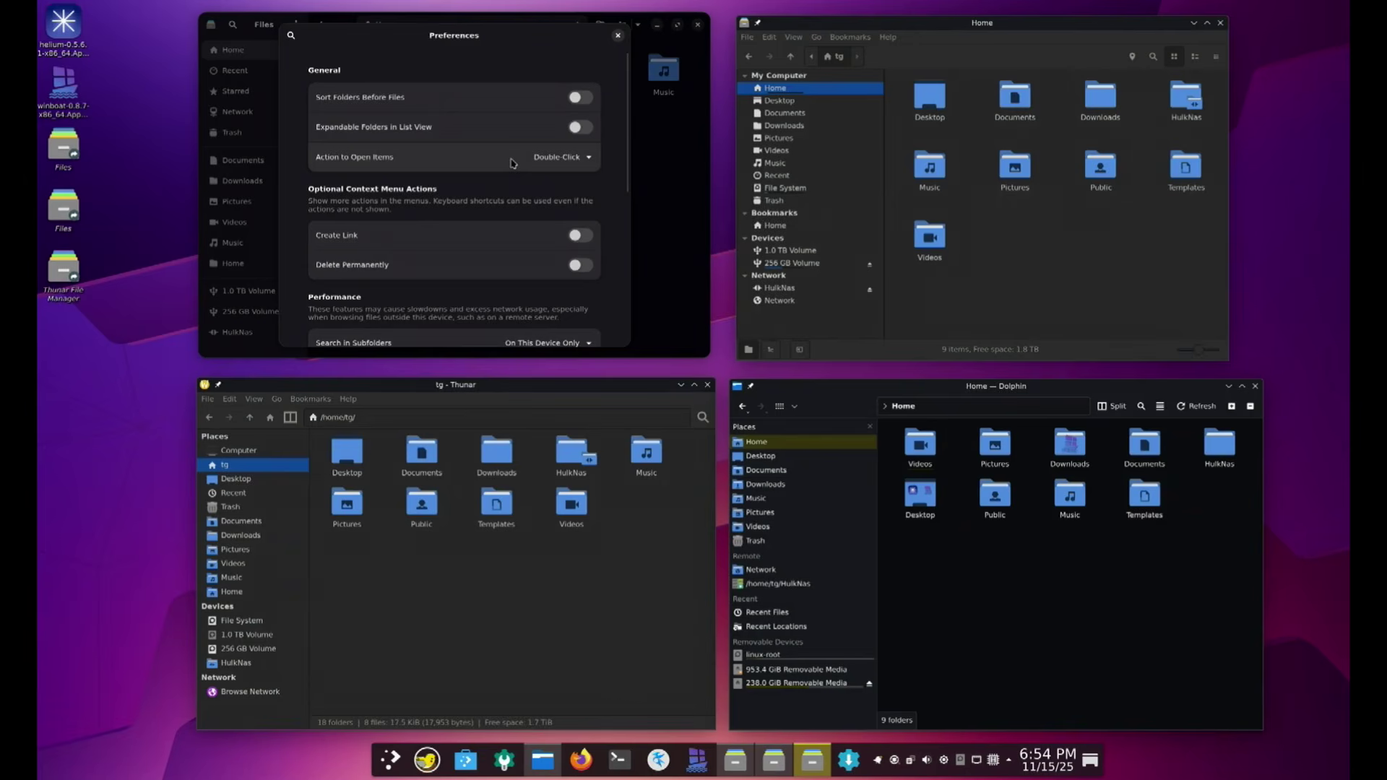
click(561, 164)
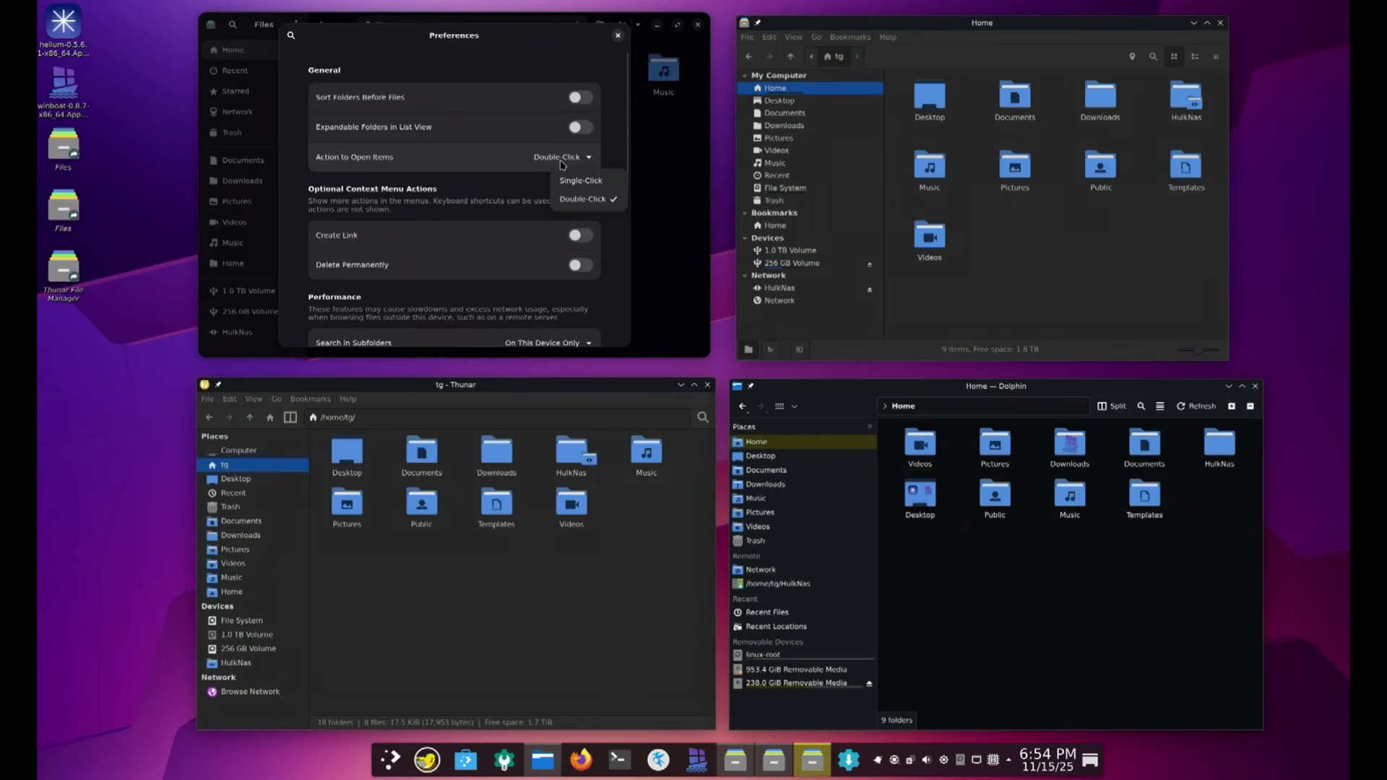
click(562, 164)
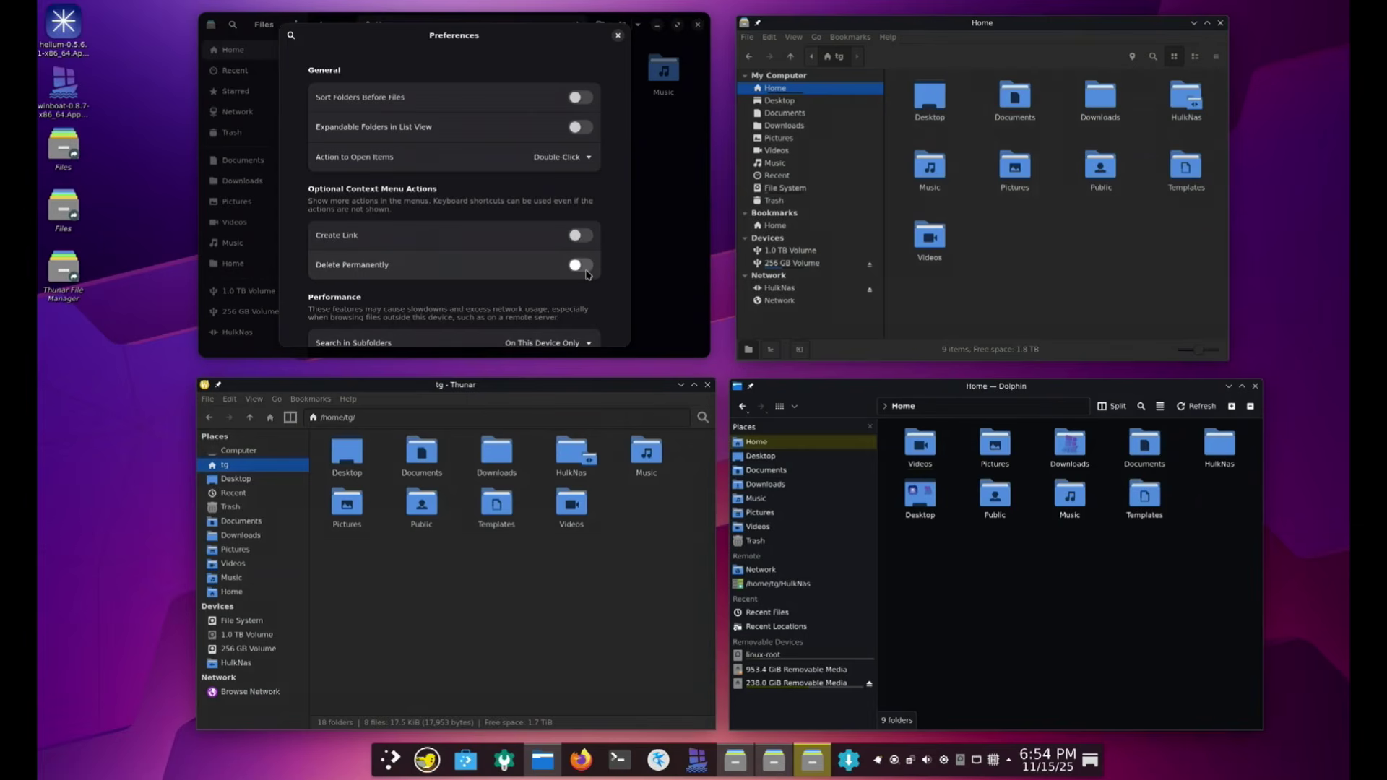
scroll(475, 295, down, 3)
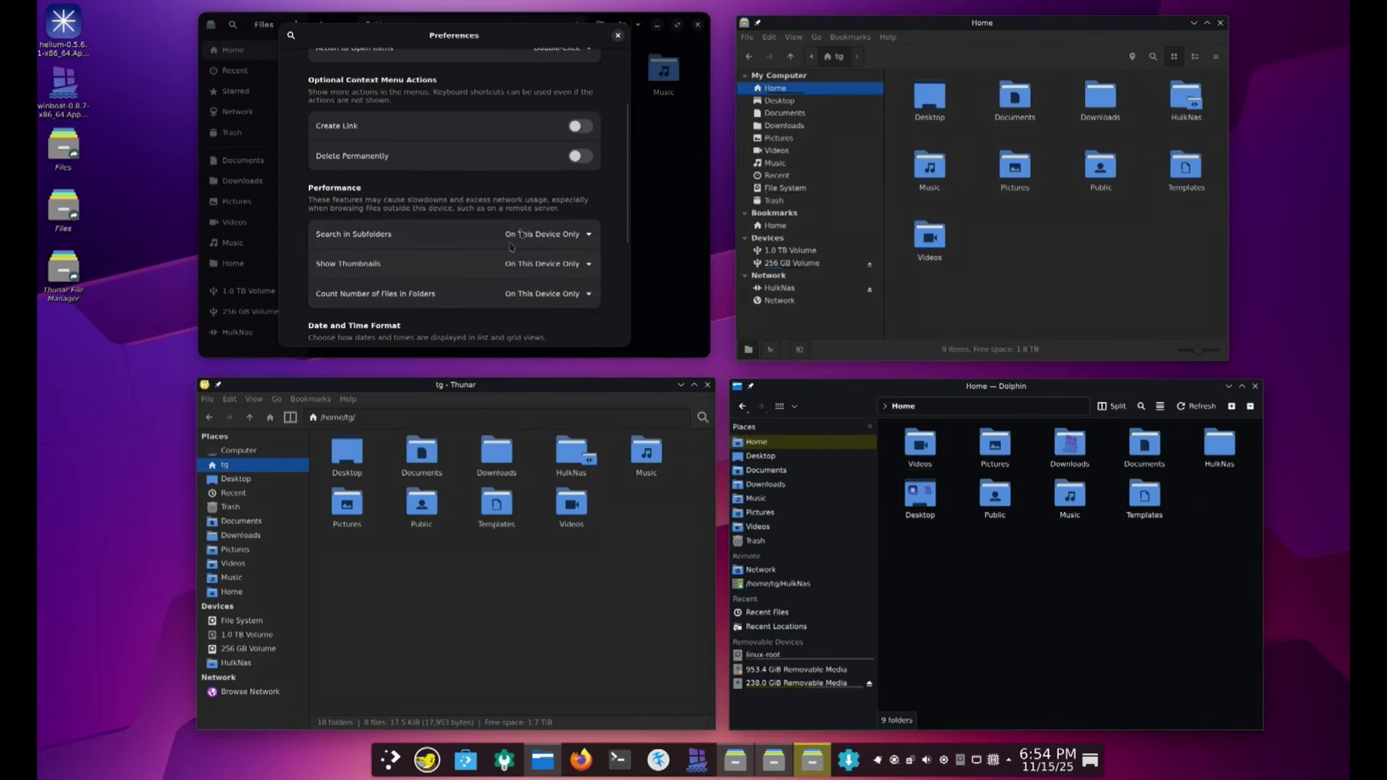
scroll(495, 241, up, 3)
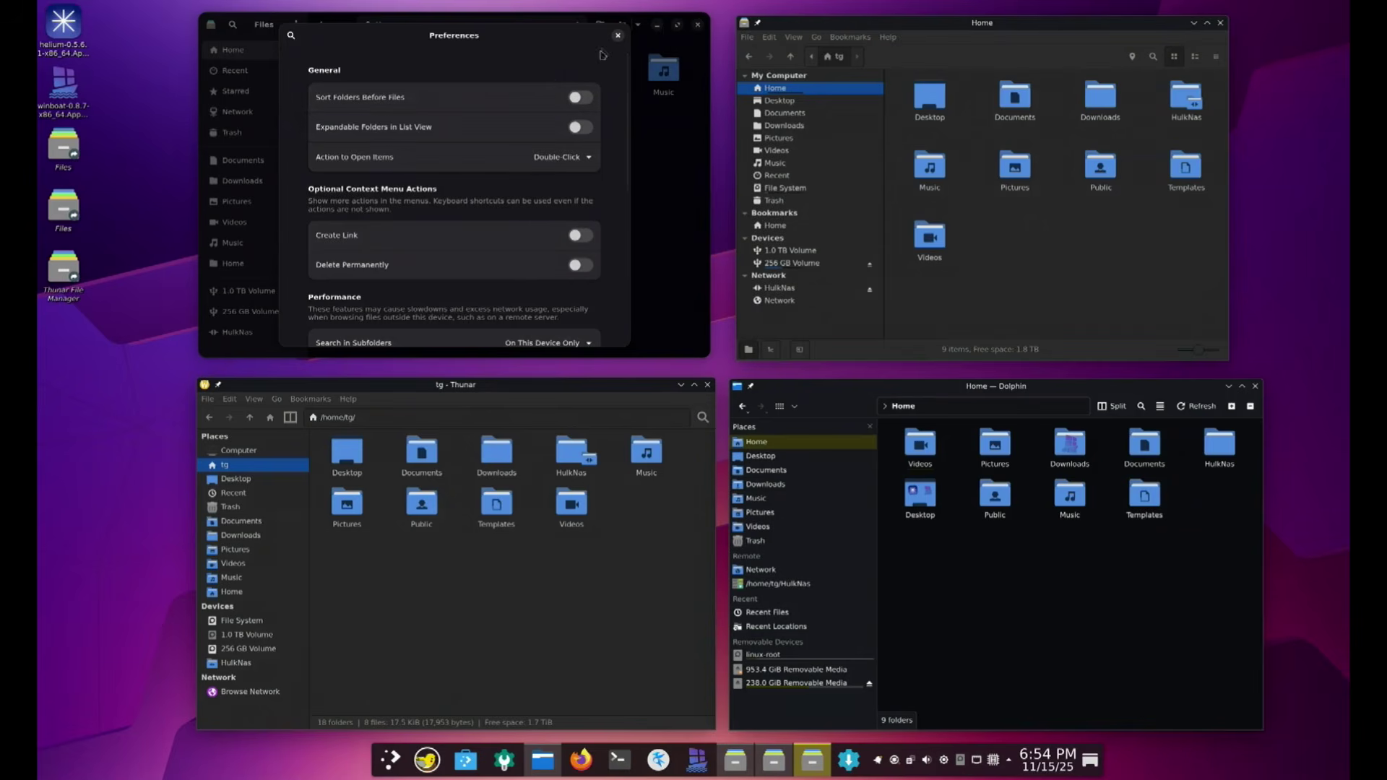
click(618, 35)
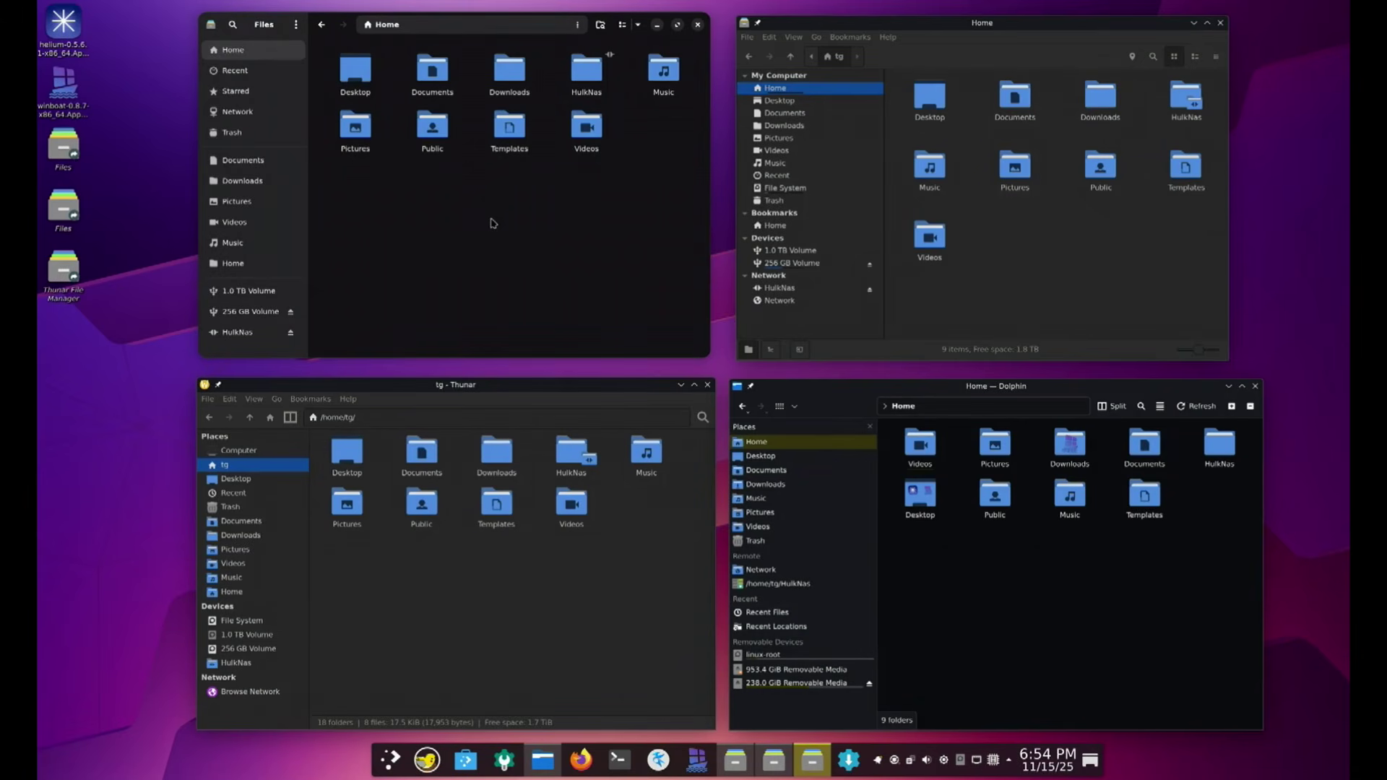
Show the home folder in Files as a list and return it to the icon grid
click(623, 26)
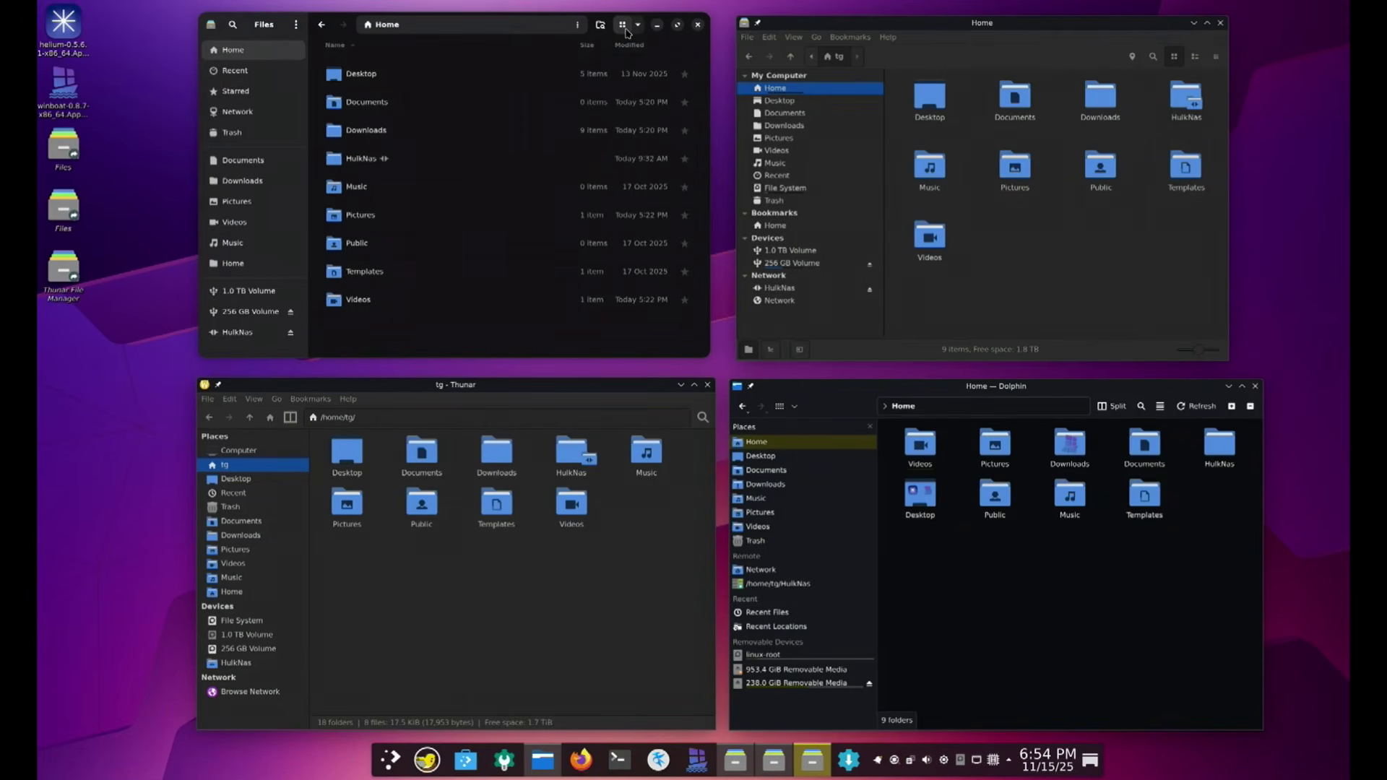
click(624, 28)
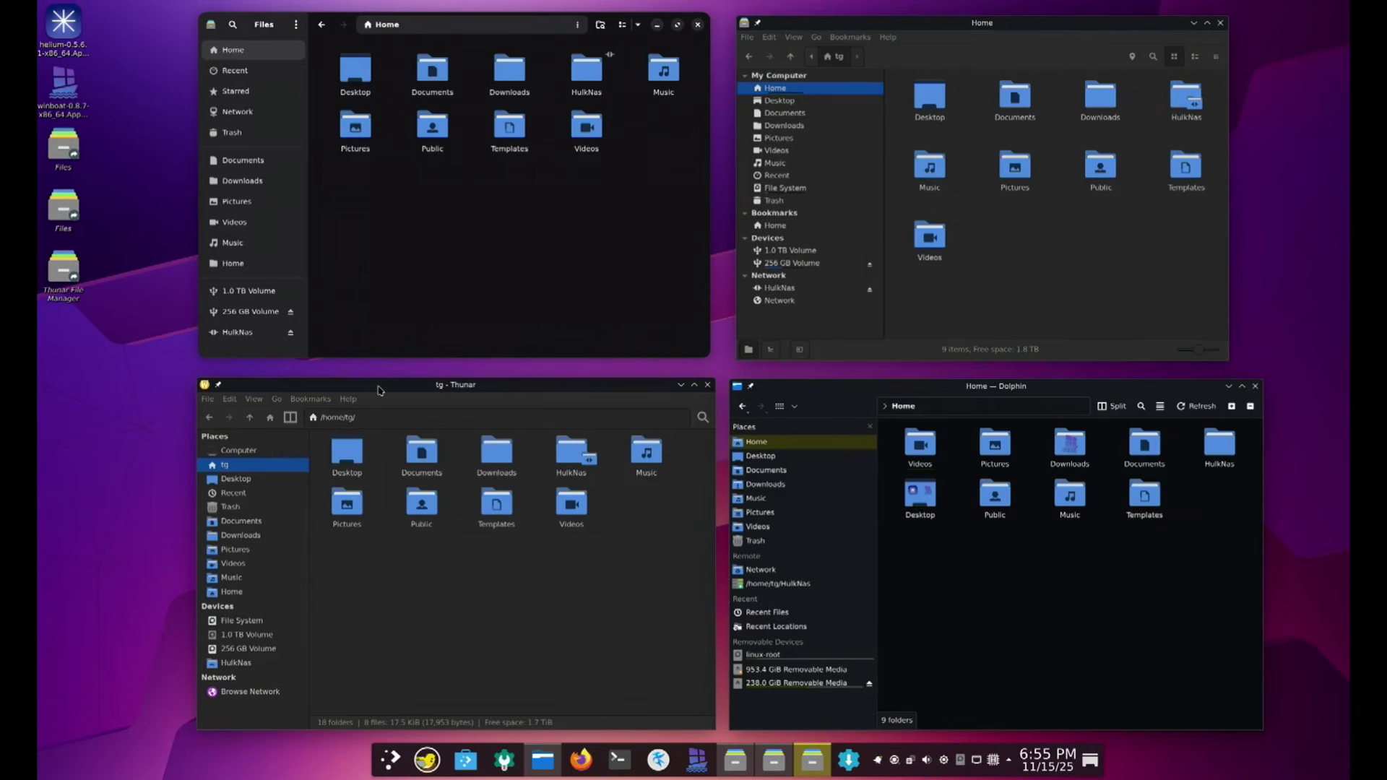
Display the home folder in Thunar in List View, Compact View and back in Icon View
click(252, 404)
click(339, 606)
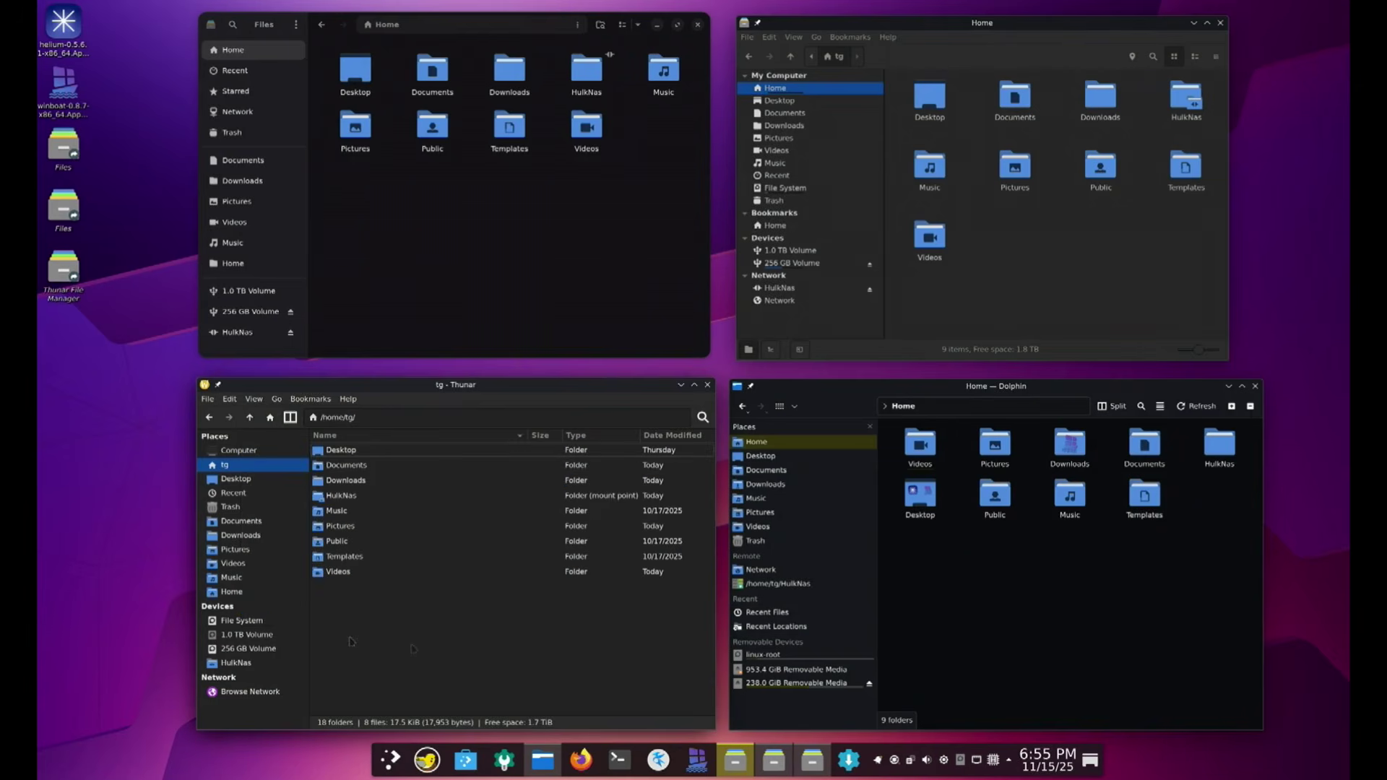
click(255, 402)
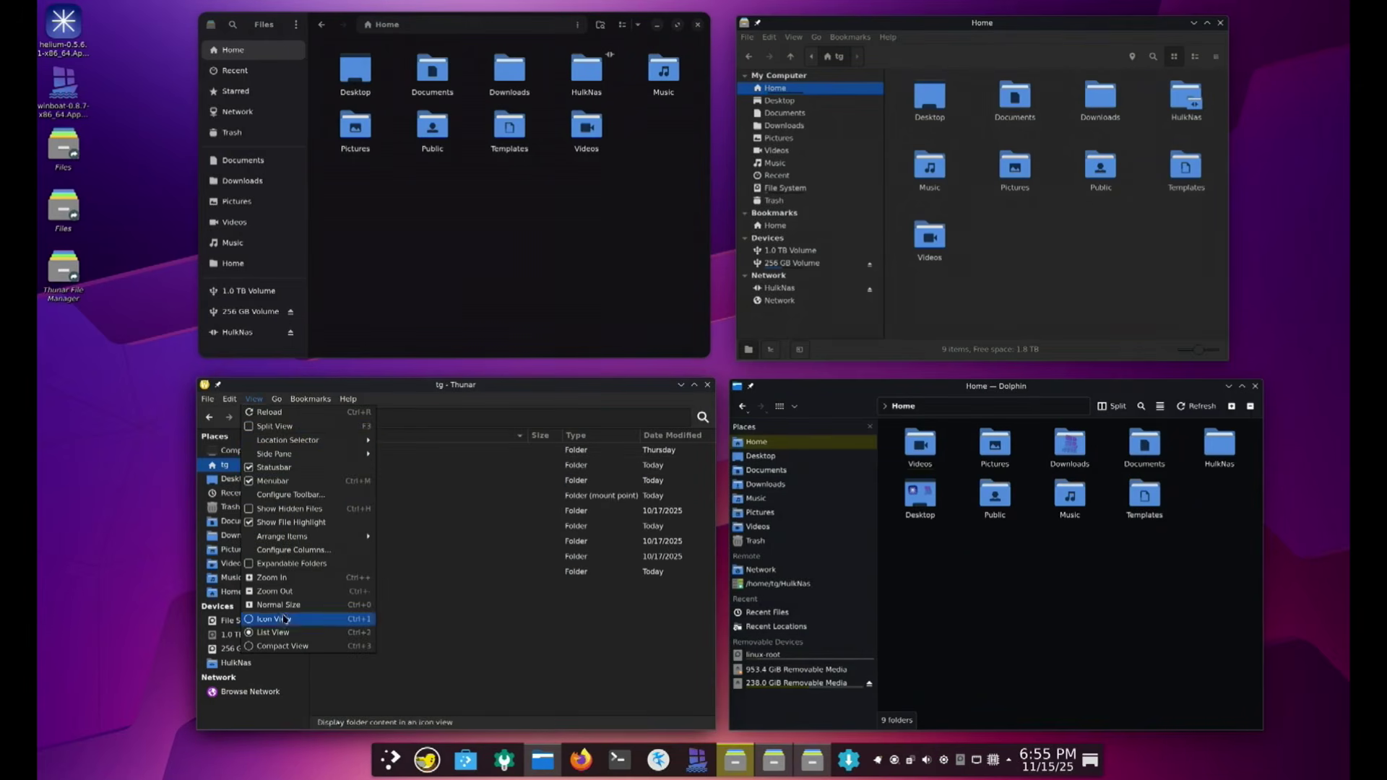
click(283, 646)
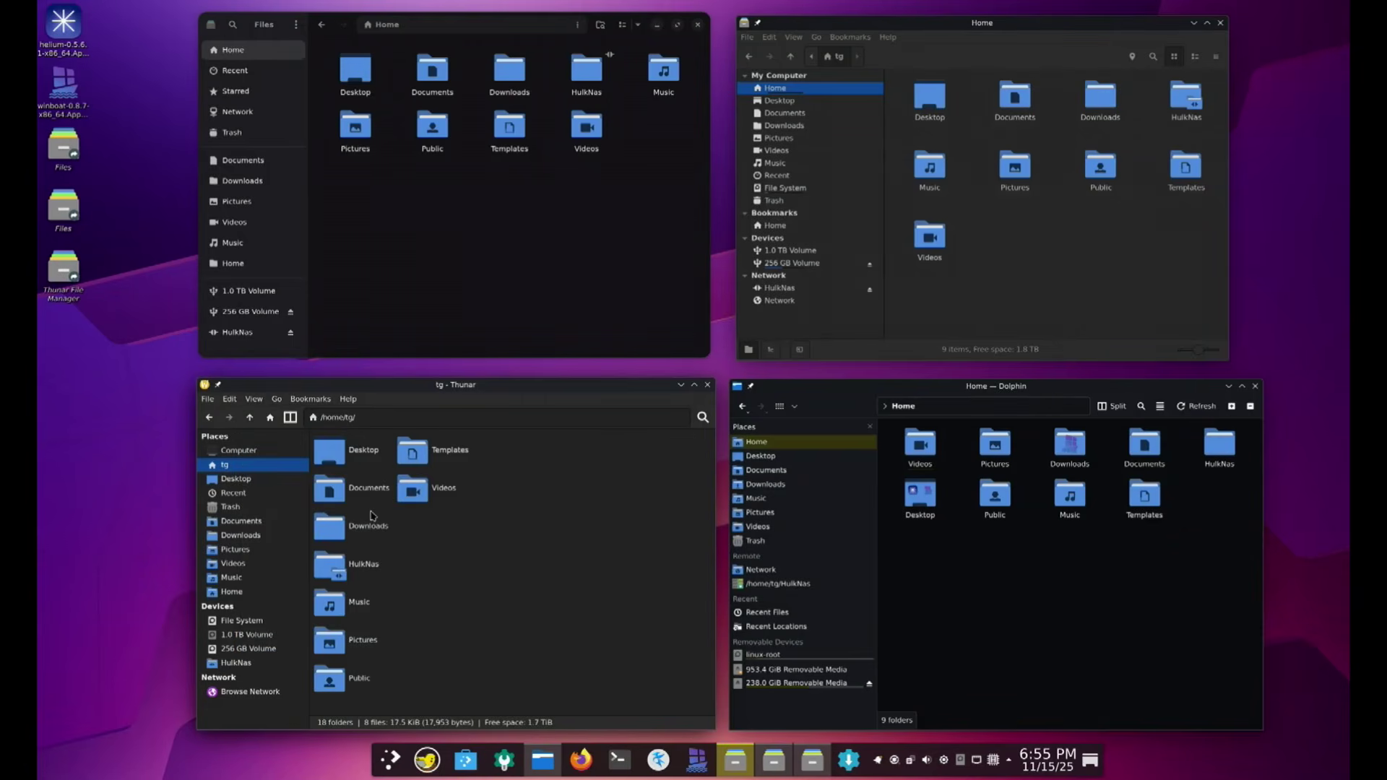
click(255, 403)
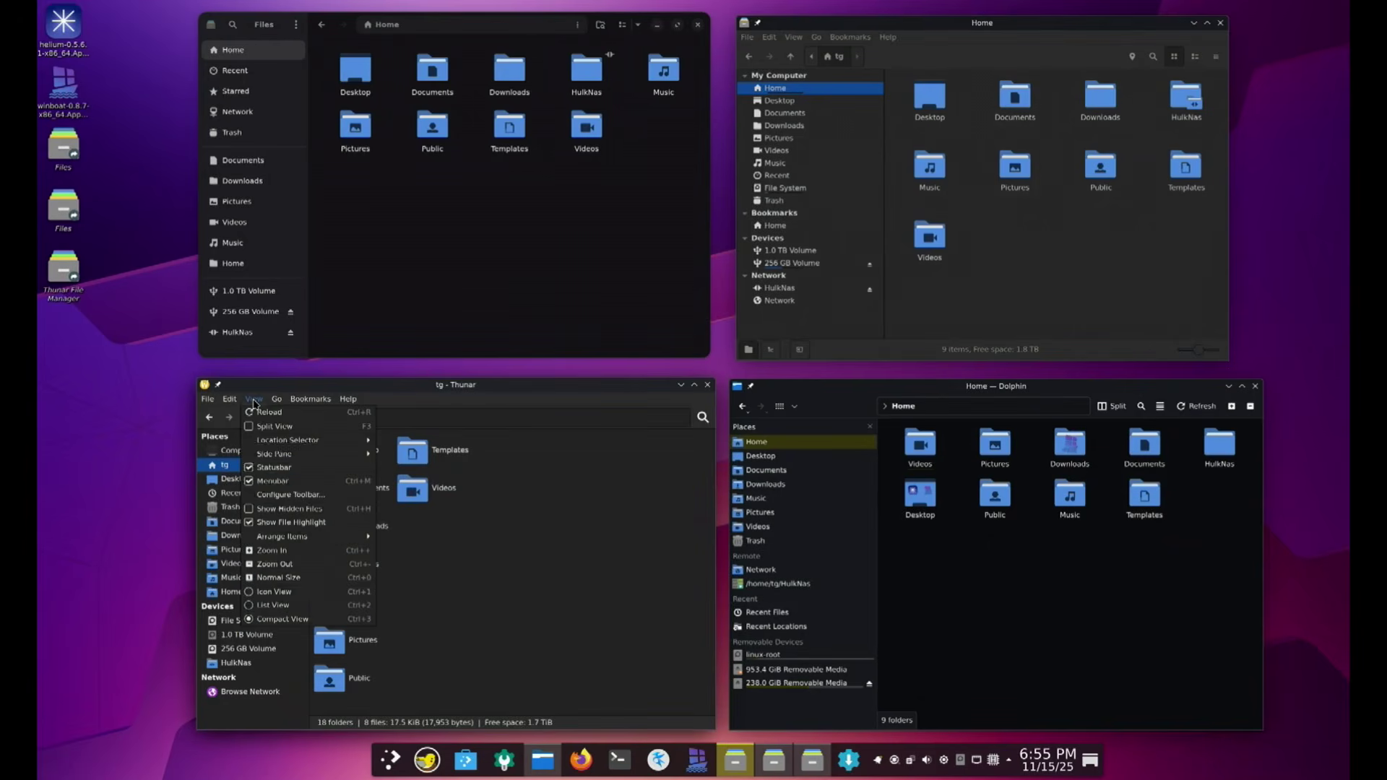
click(266, 594)
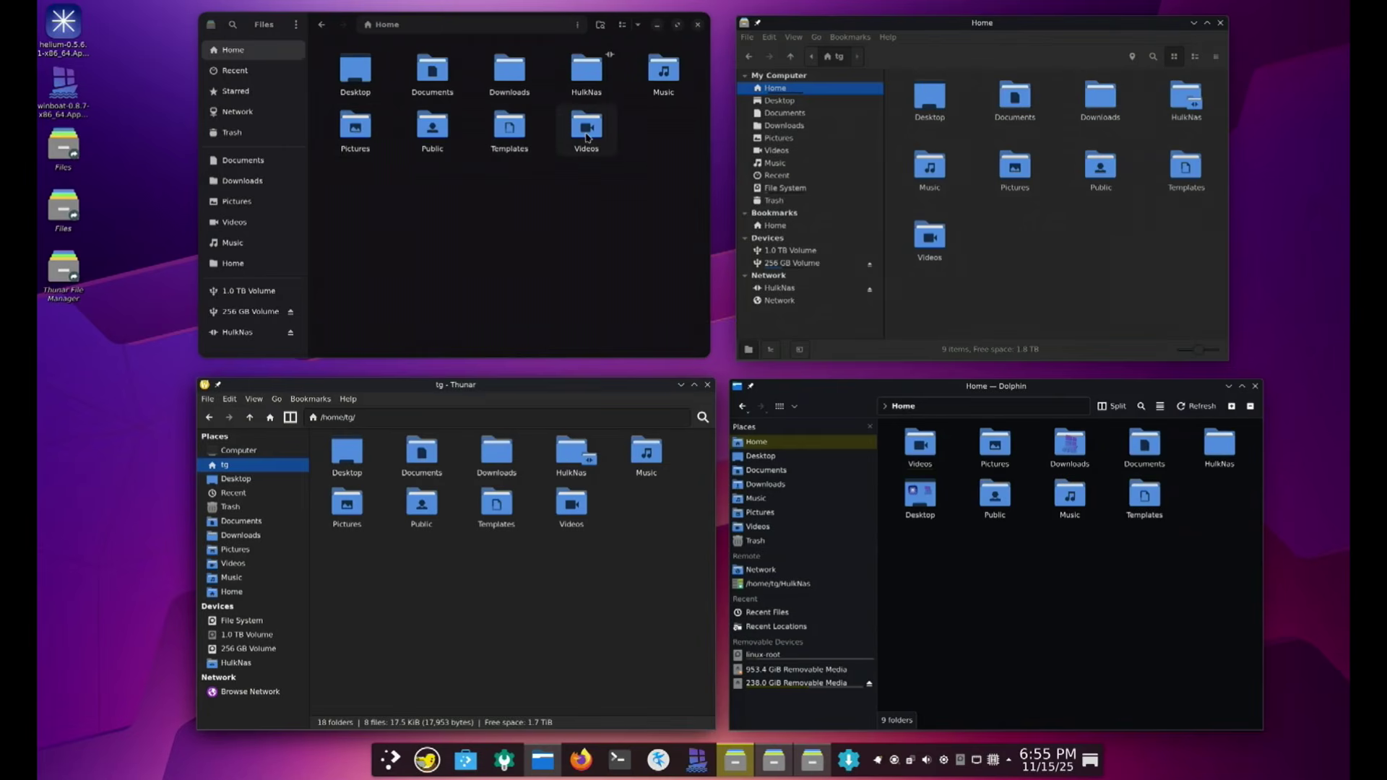
Open the BACKGROUNDS folder inside Pictures in Files and examine the context actions offered for the first image
double_click(354, 128)
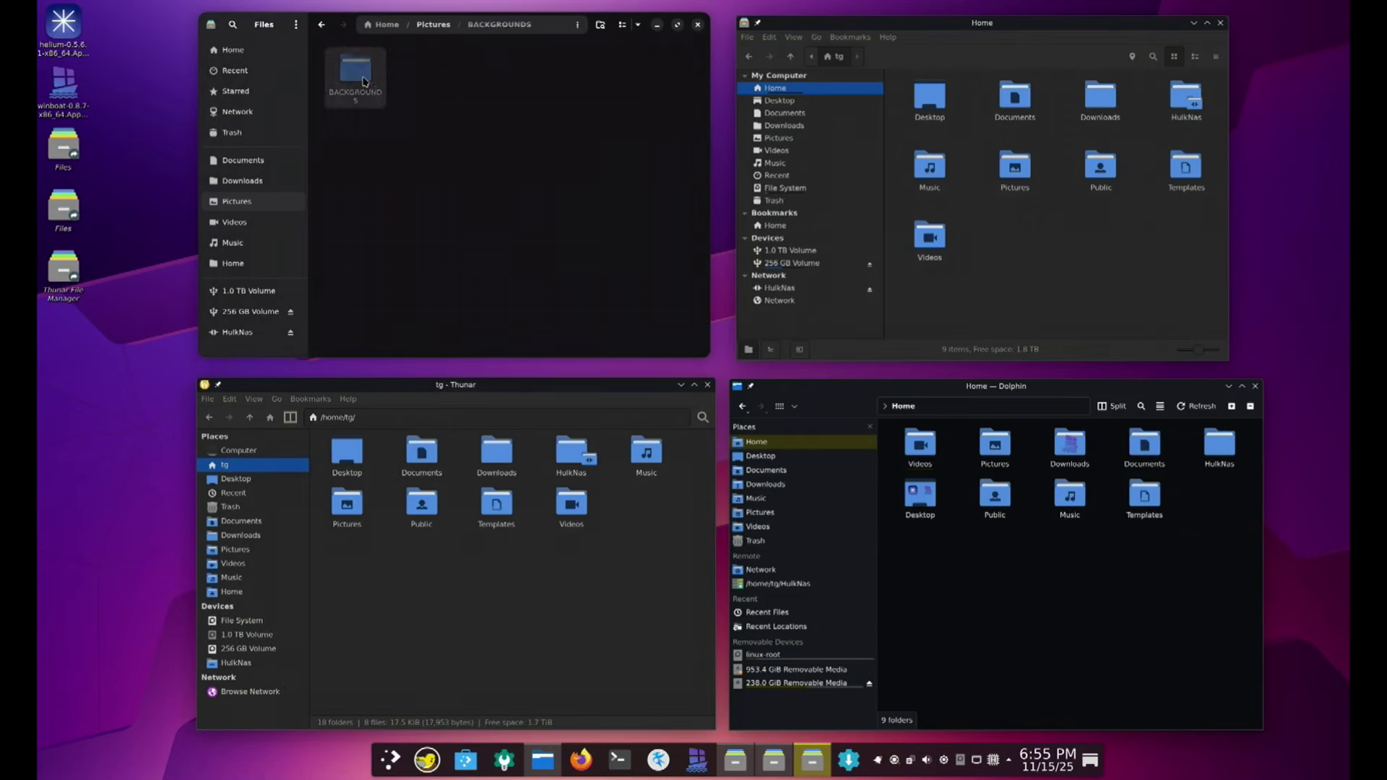
double_click(364, 81)
right_click(364, 81)
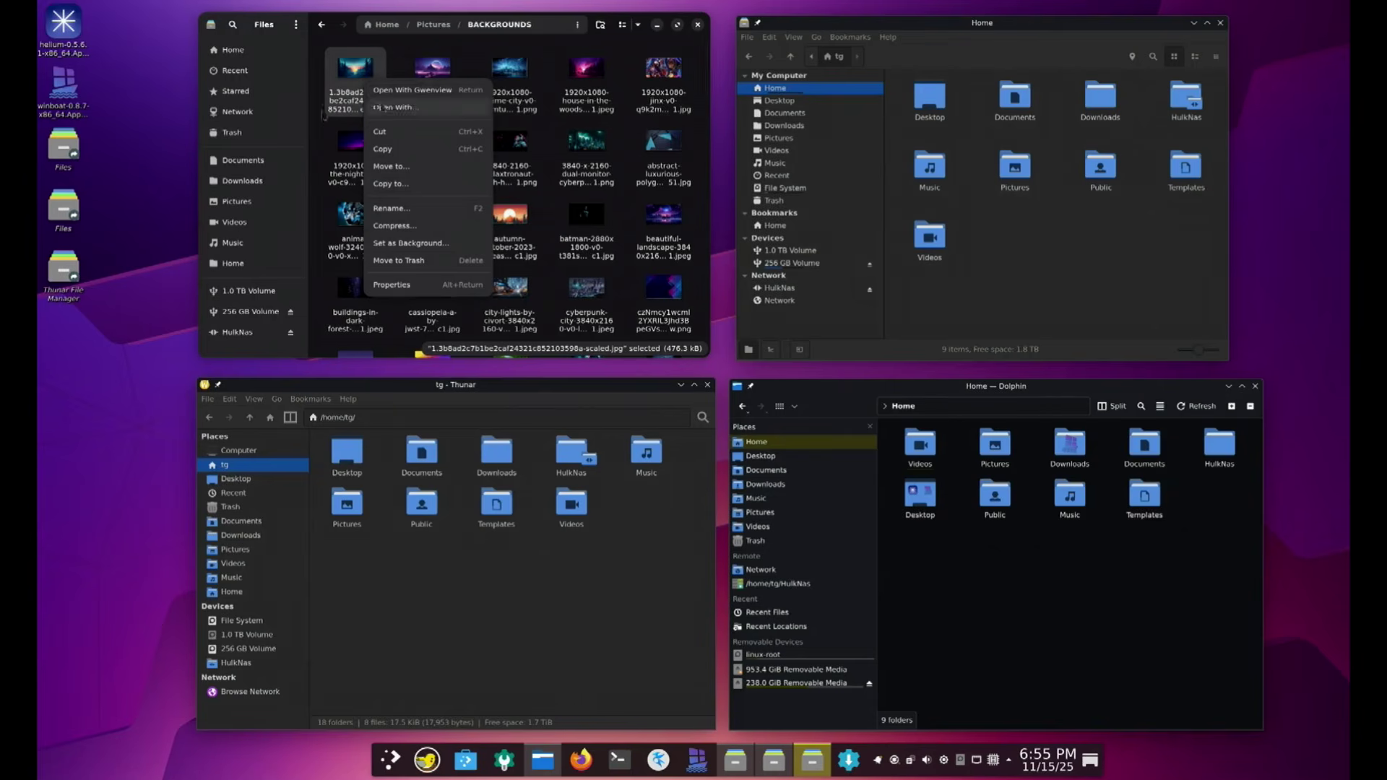
click(316, 121)
click(295, 29)
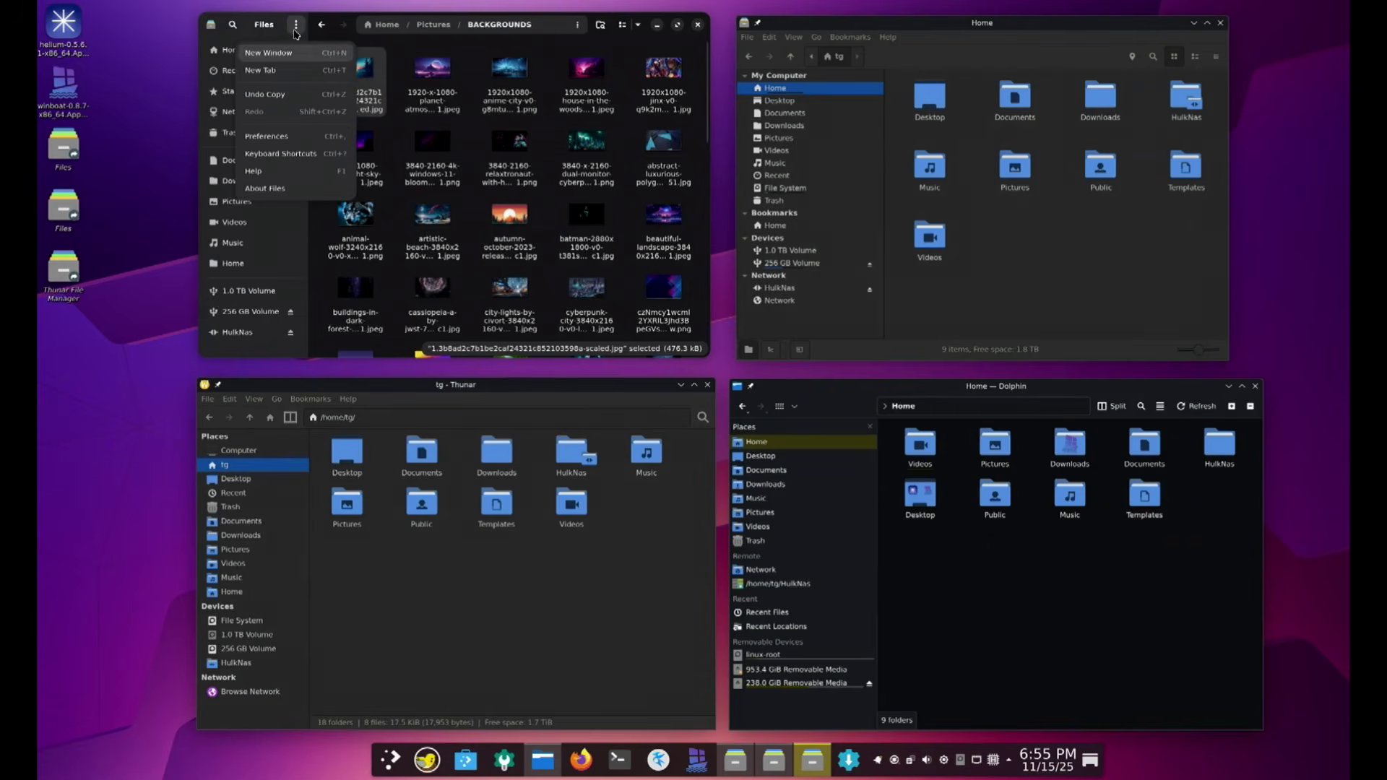
click(370, 80)
right_click(369, 81)
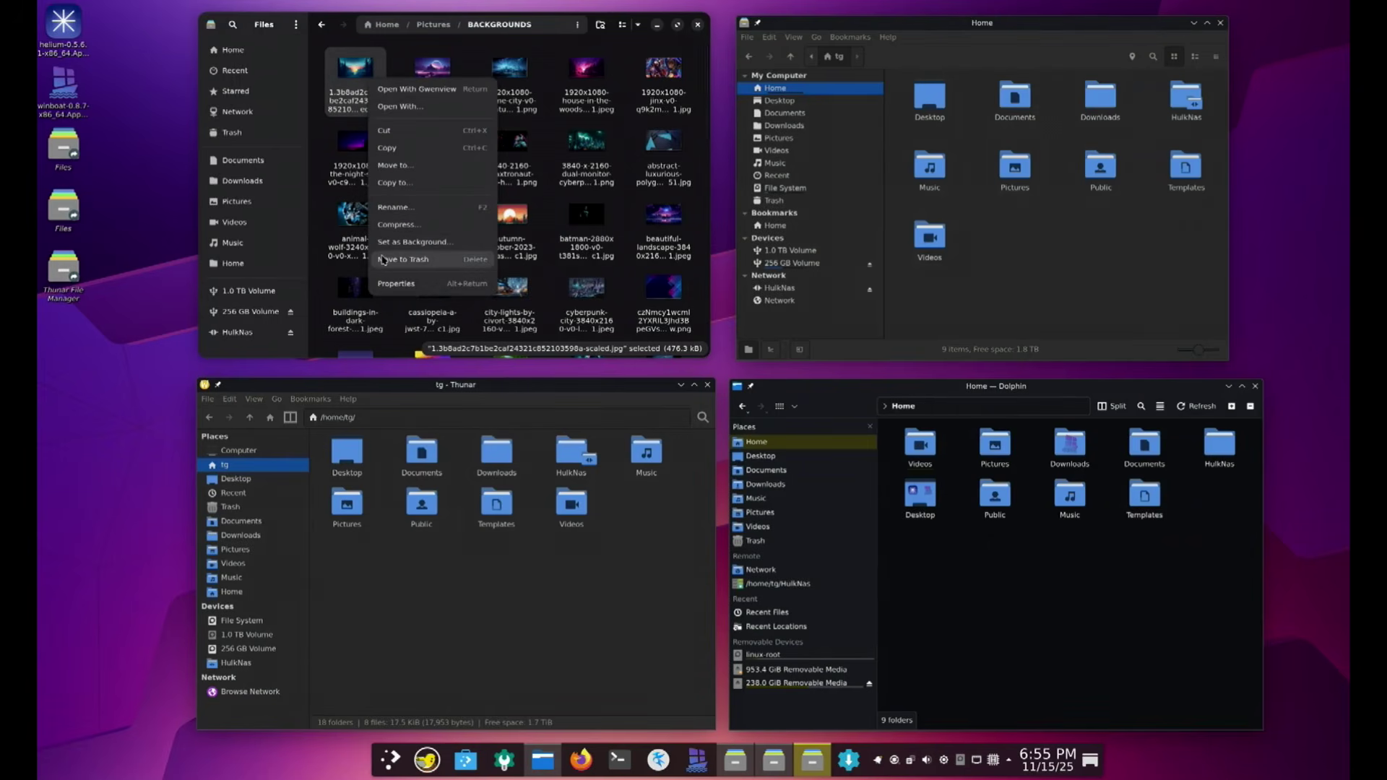
Enable the optional Create Link and Delete Permanently context actions in the Files preferences
click(329, 152)
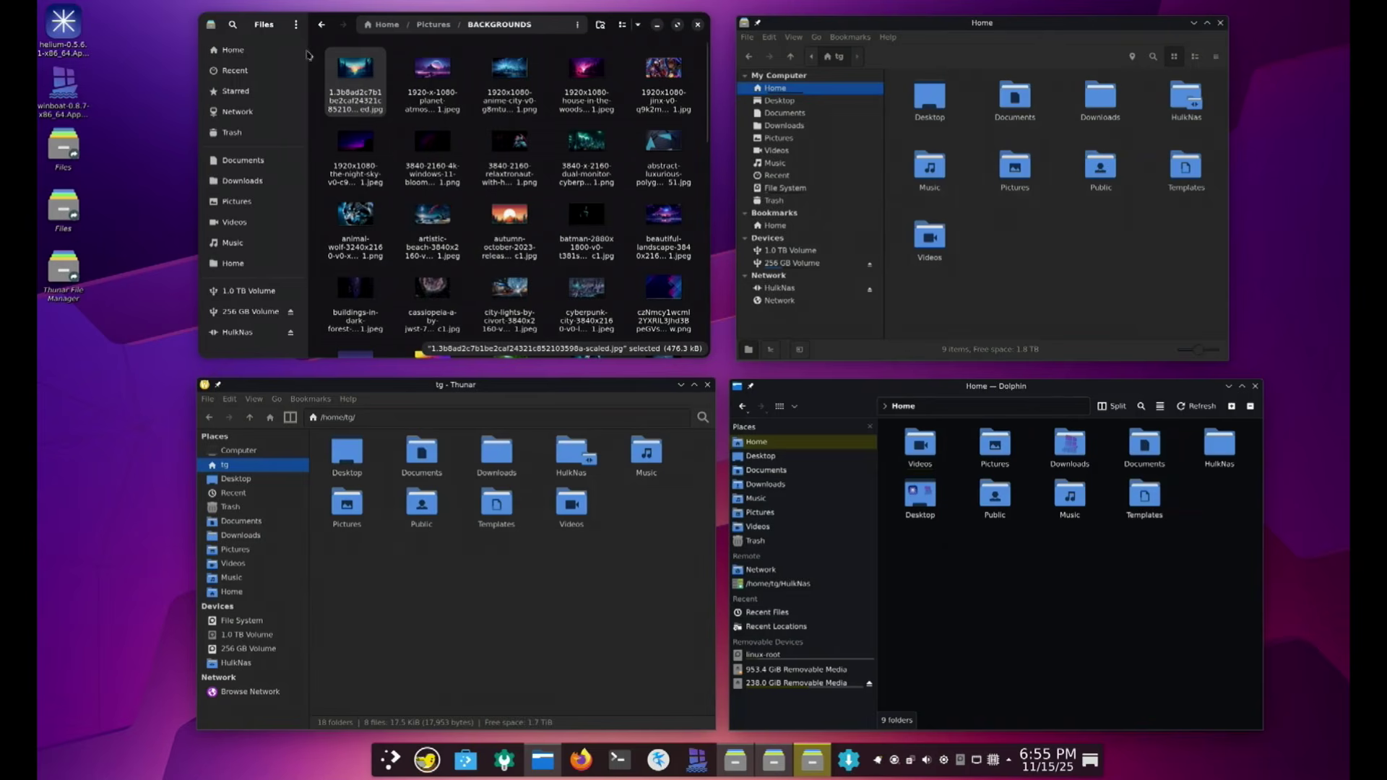
click(295, 25)
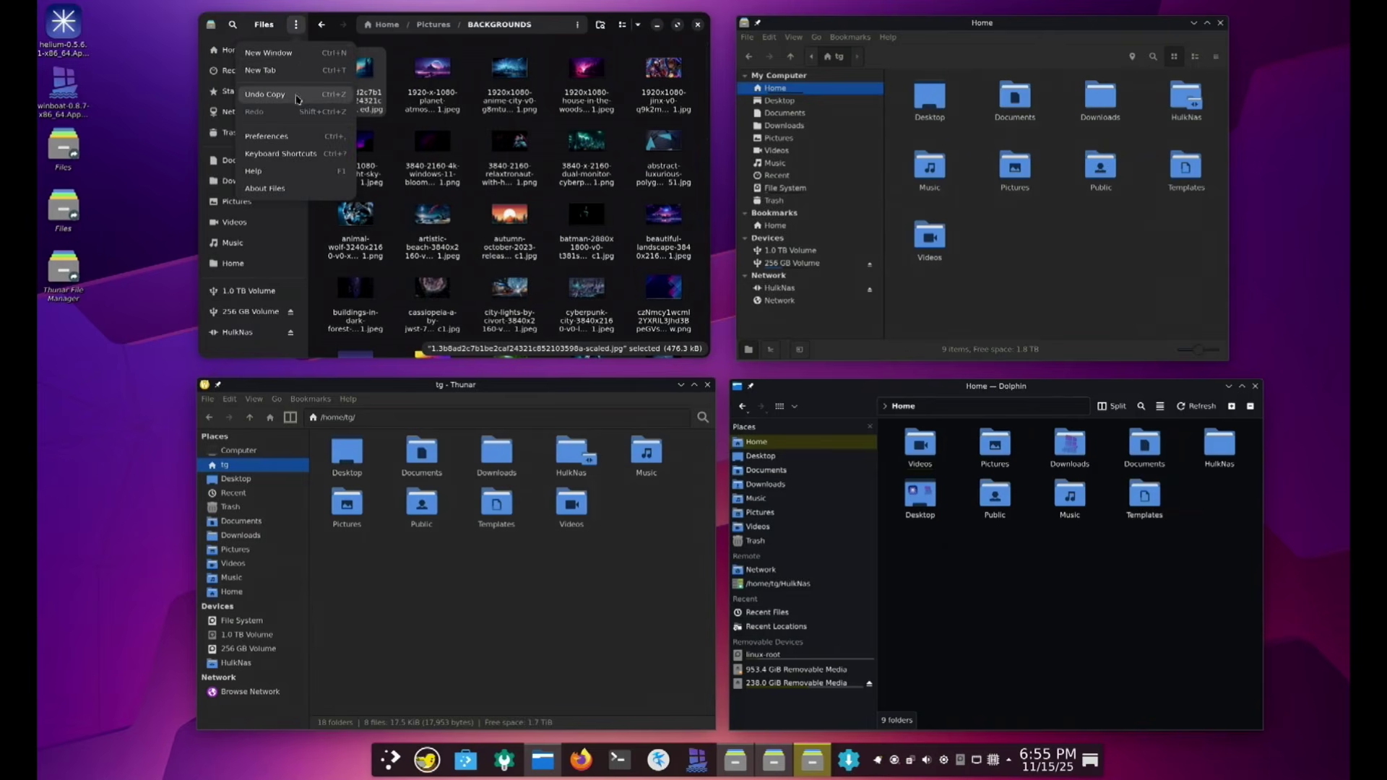
click(282, 135)
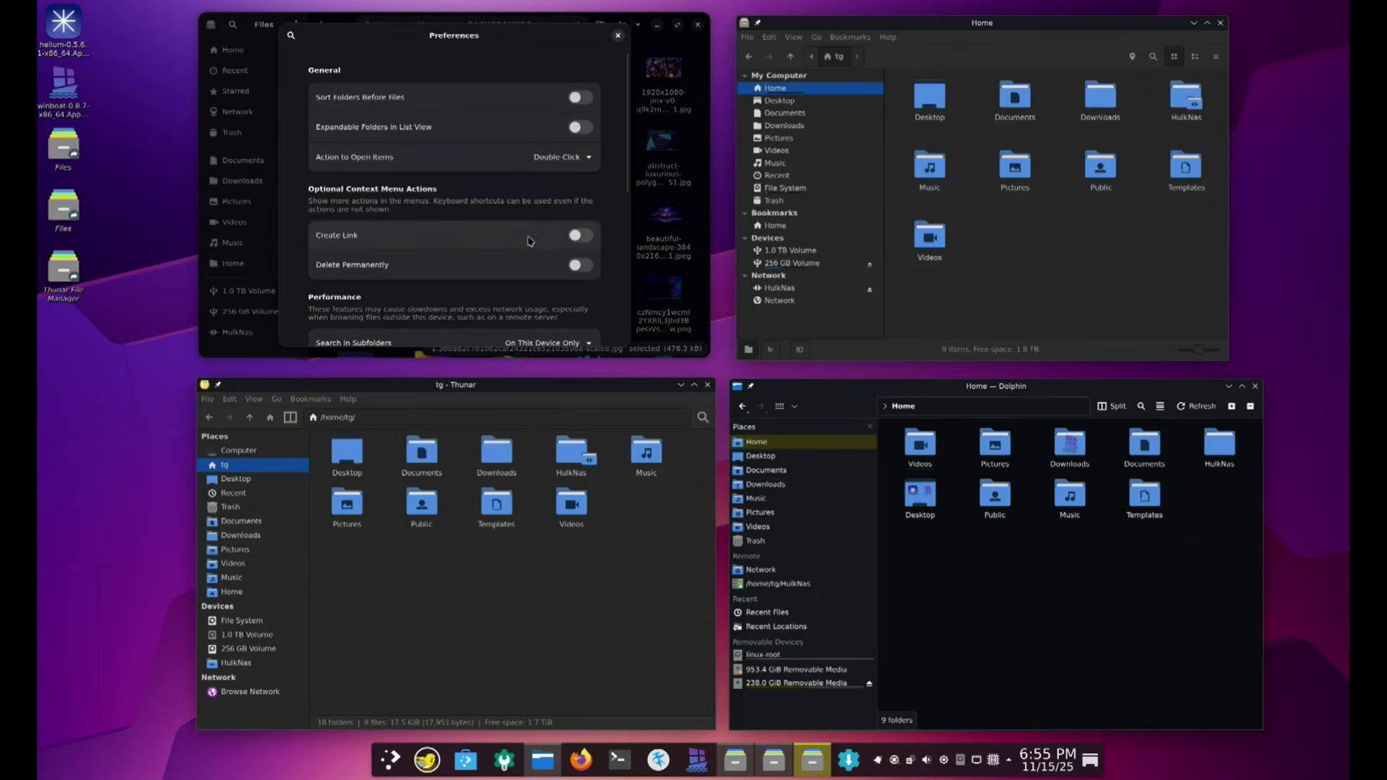
click(575, 265)
click(580, 236)
click(618, 35)
Examine the context actions offered for the first image in BACKGROUNDS, and review the Files preferences once more
right_click(353, 63)
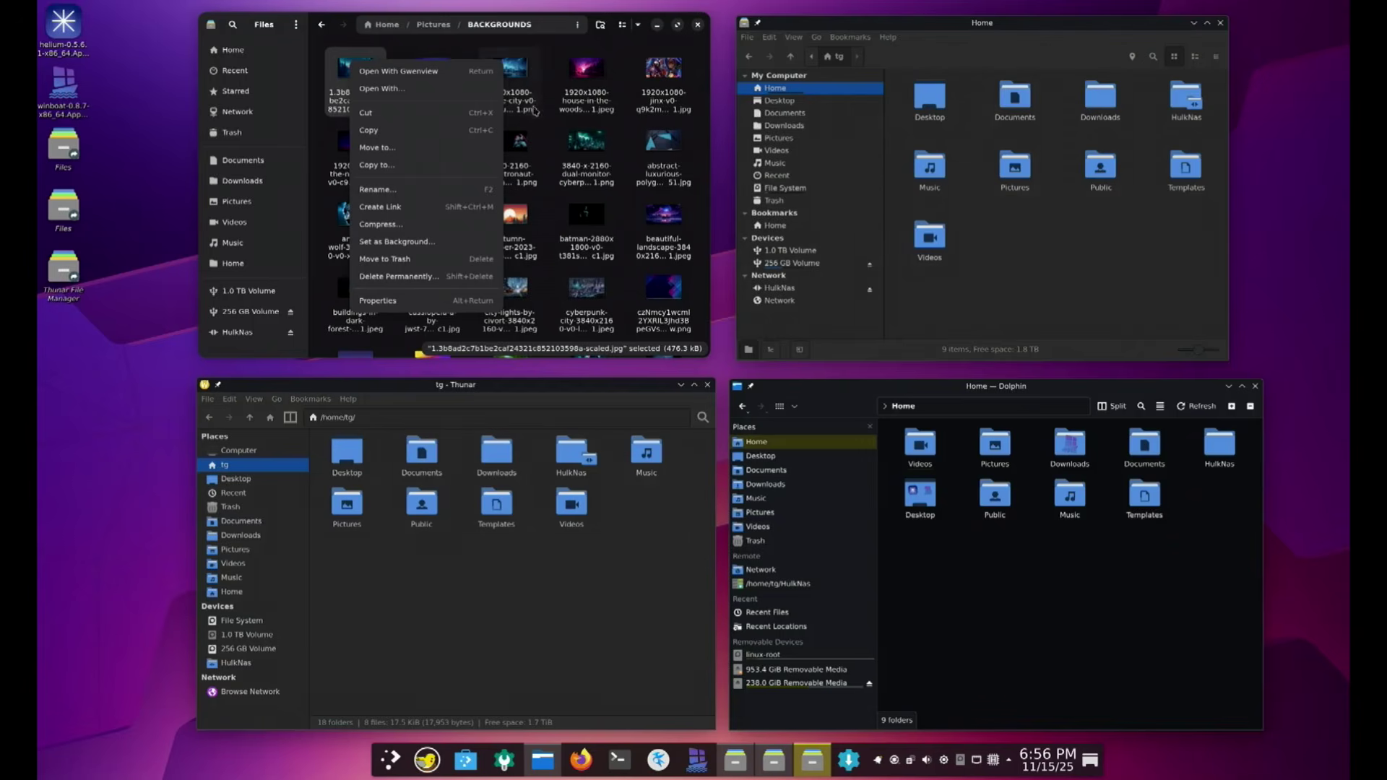
click(551, 60)
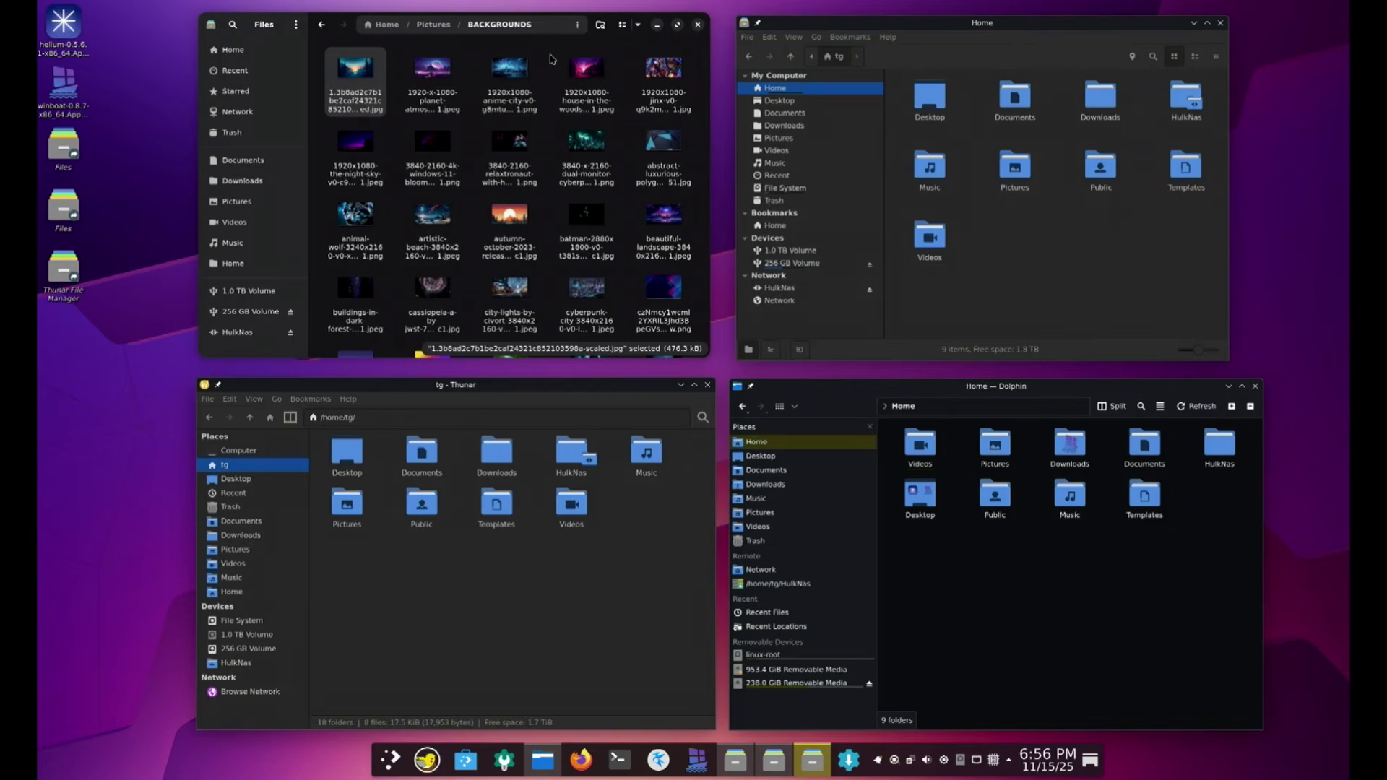
click(297, 25)
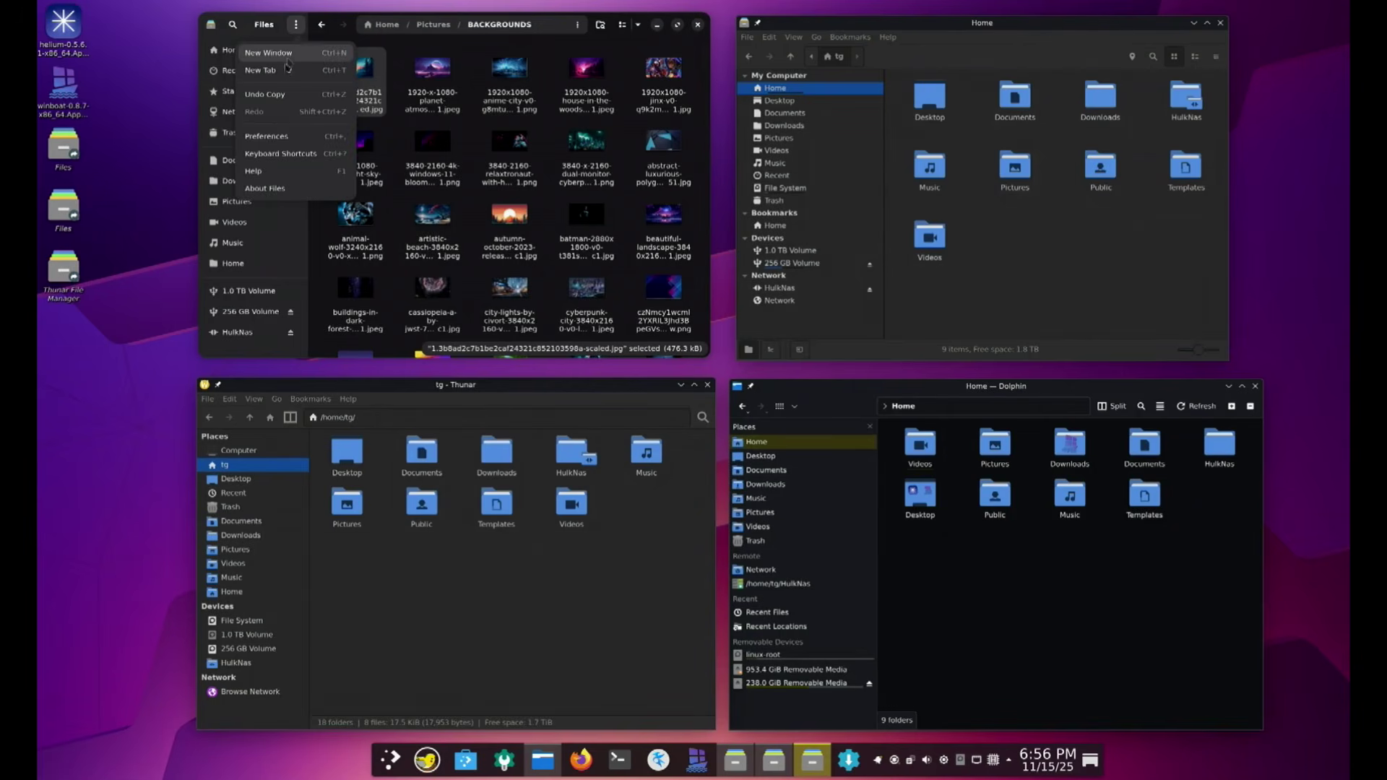
click(275, 137)
click(618, 36)
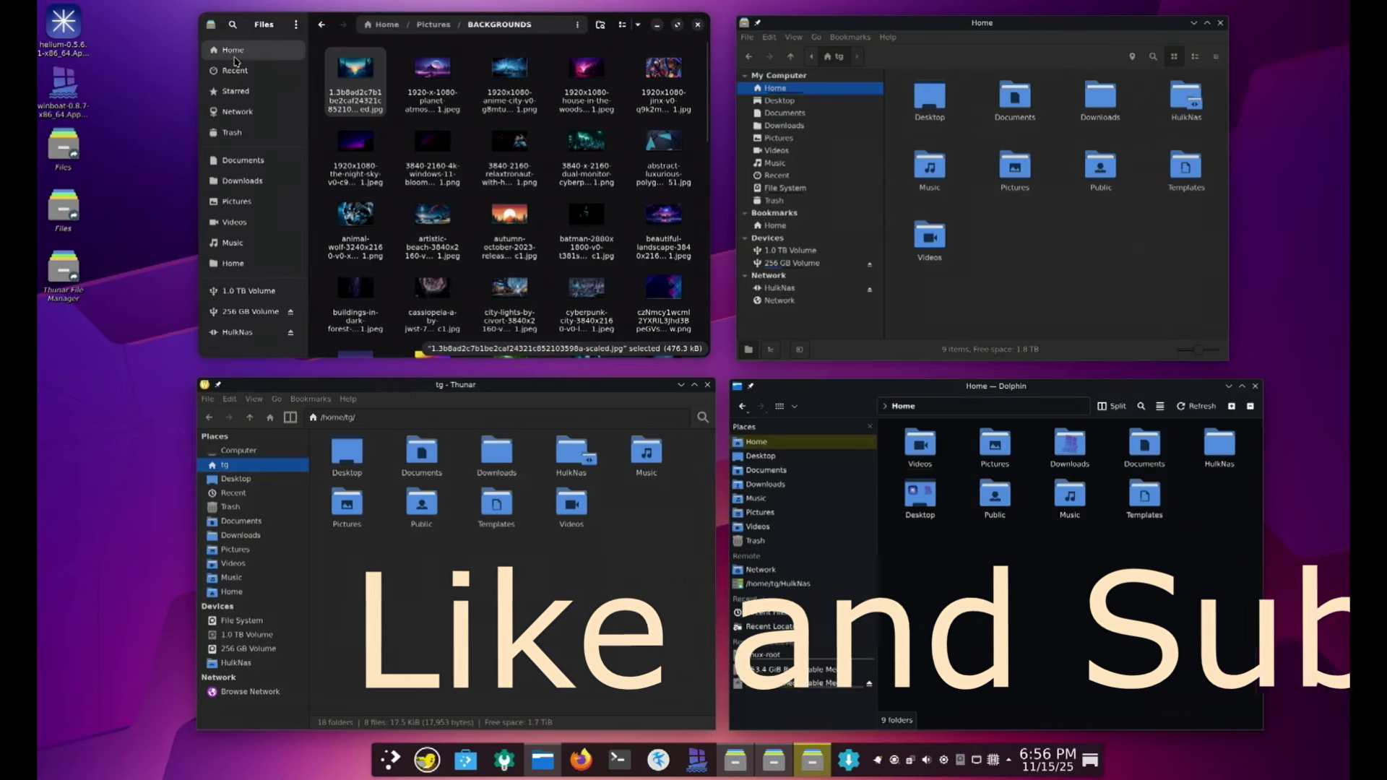
Return Files to the home folder, clear the selection and review the application's main options
click(383, 24)
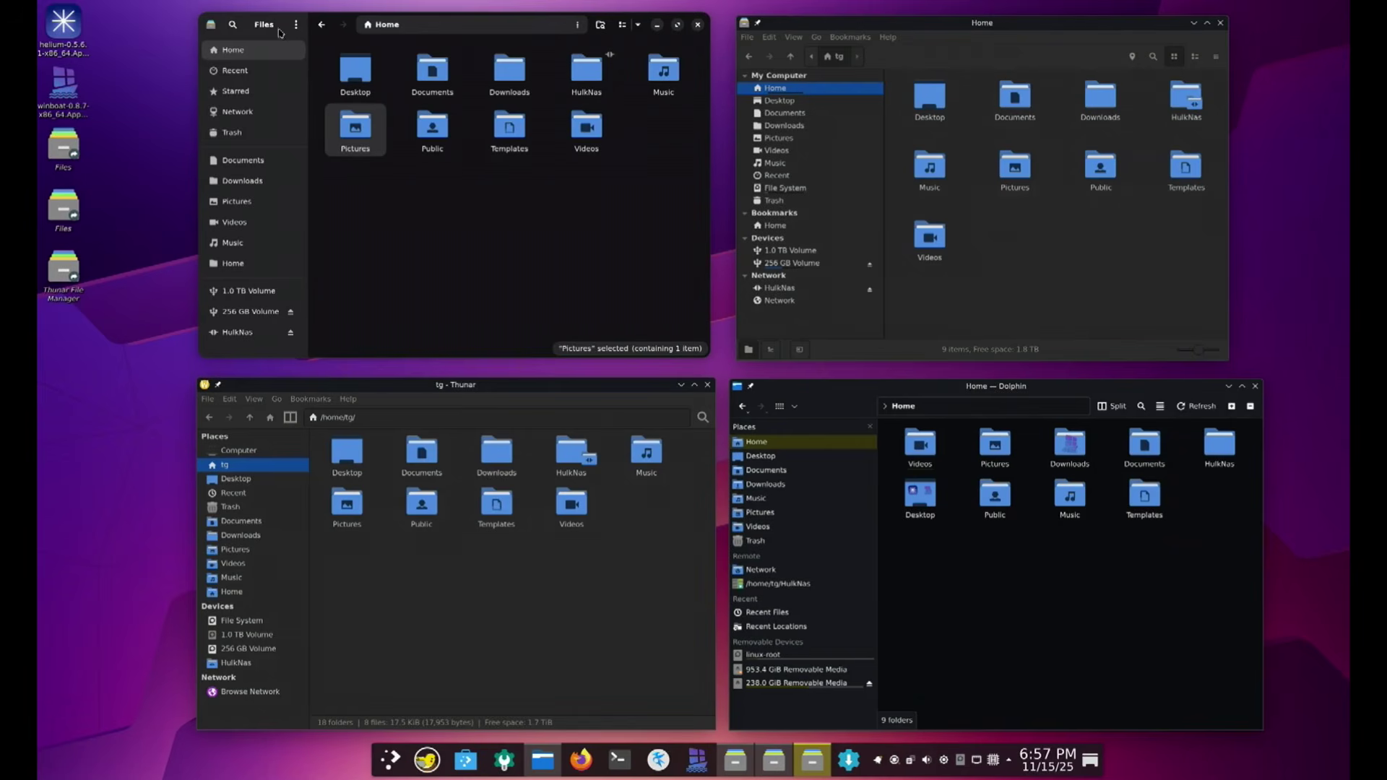
click(486, 264)
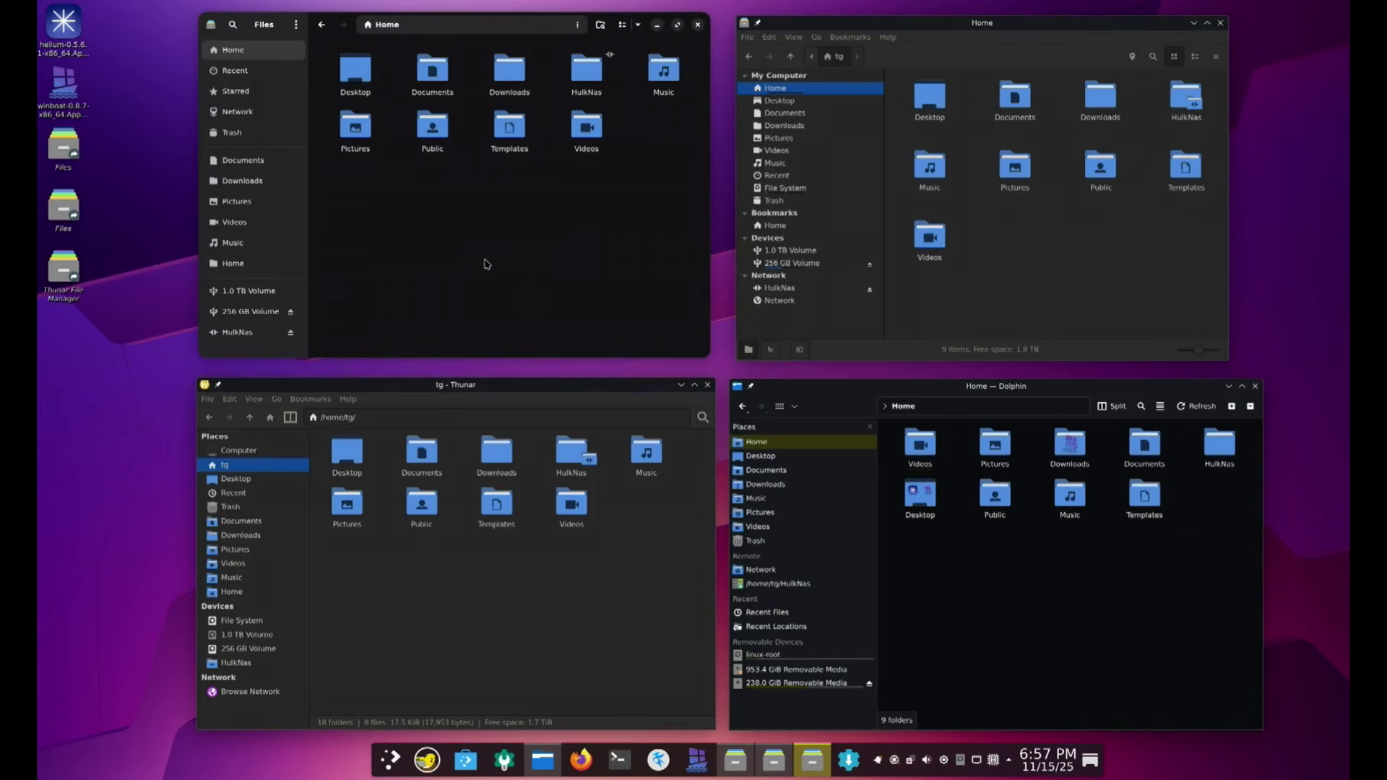
click(296, 23)
click(442, 270)
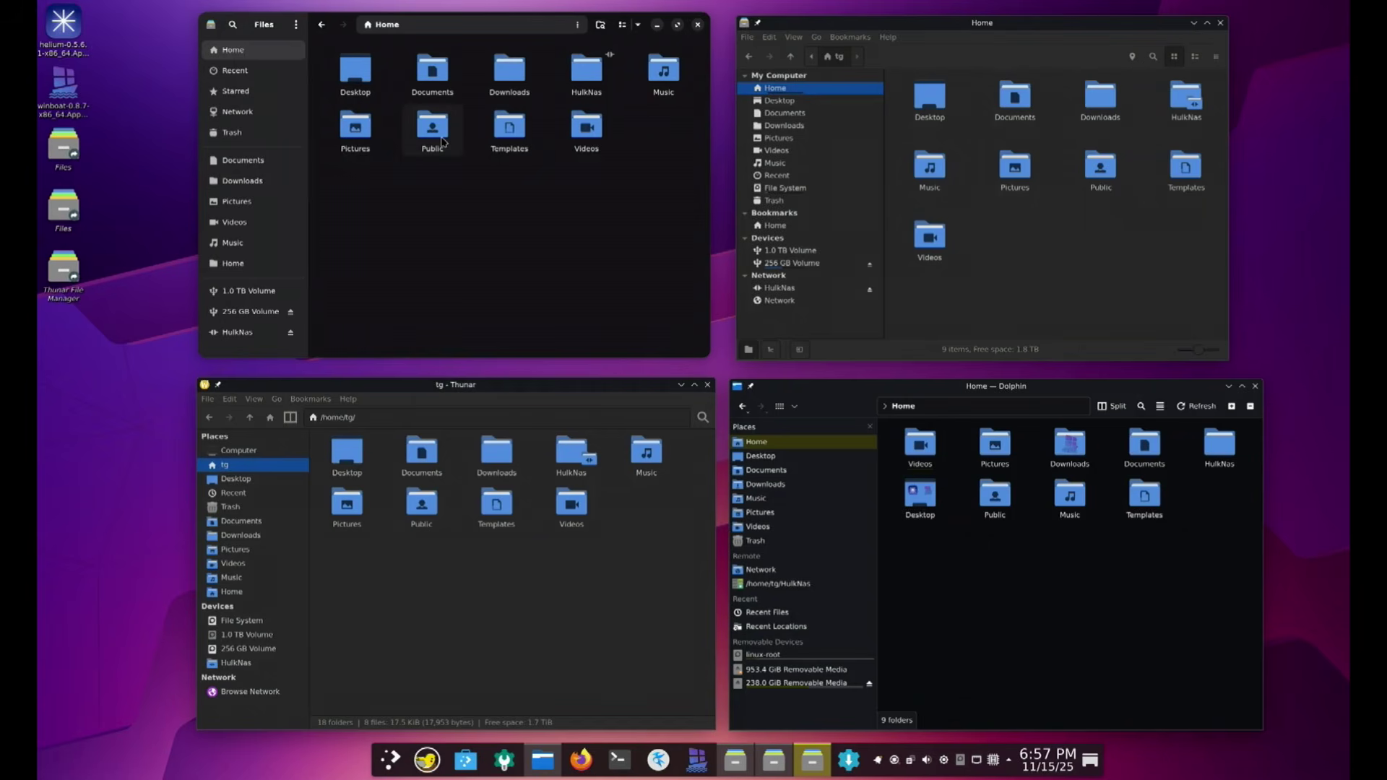
Switch to Thunar, look over its view options and reload the home folder
click(411, 389)
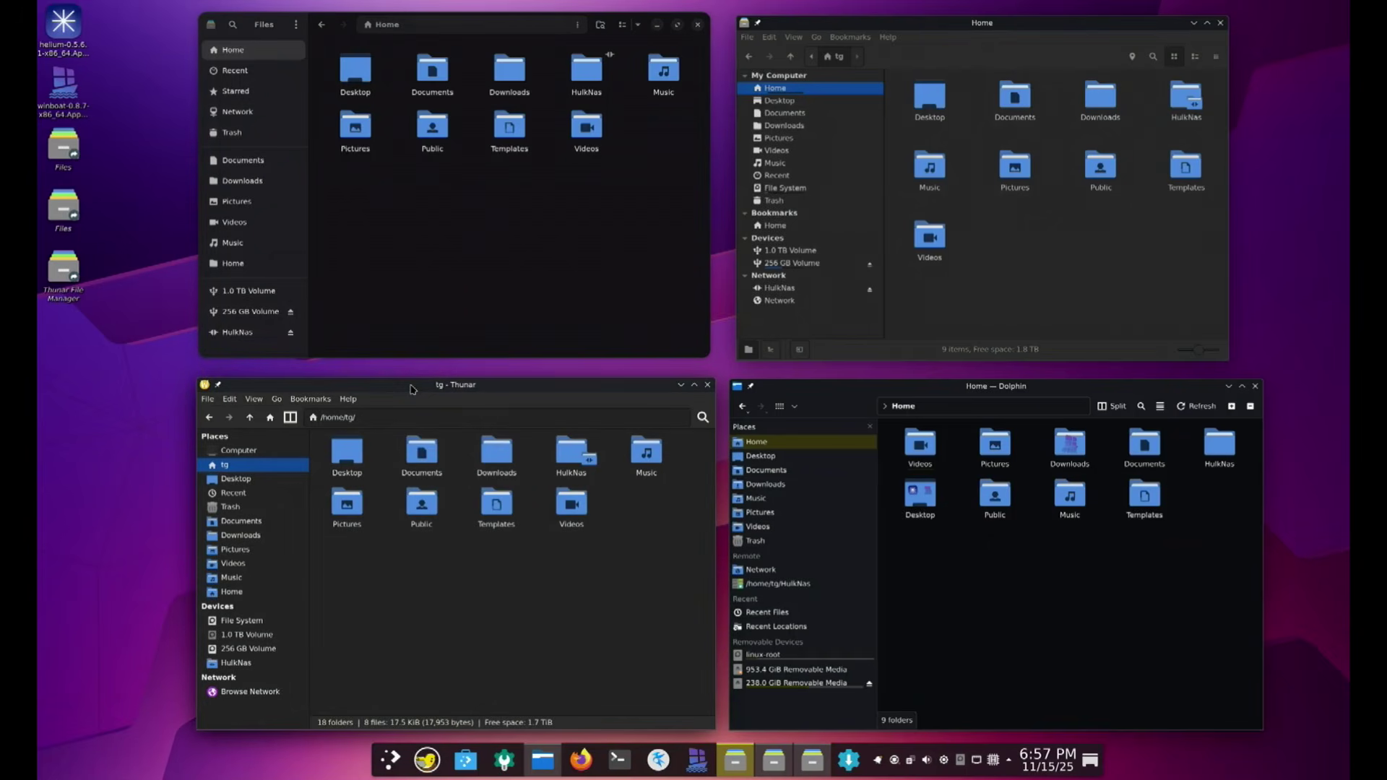
click(254, 399)
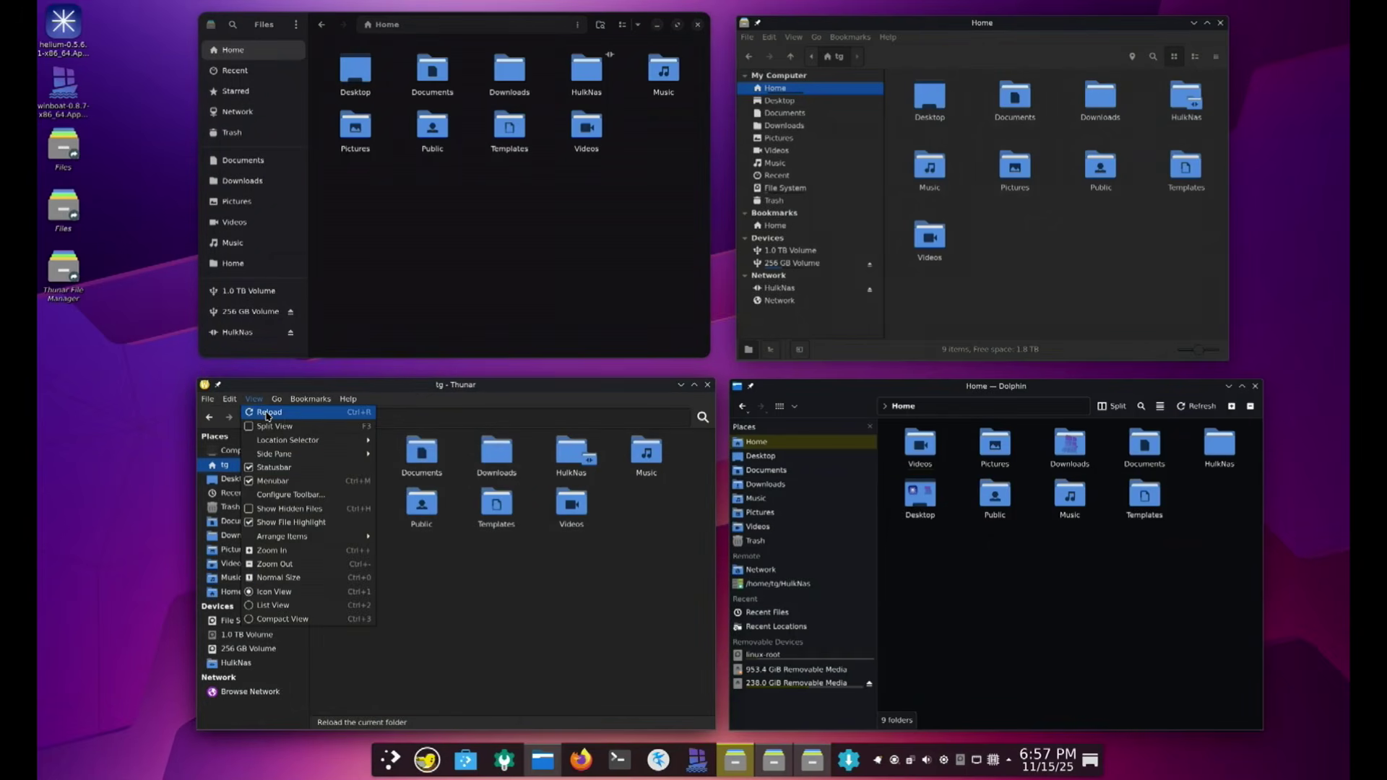
click(268, 413)
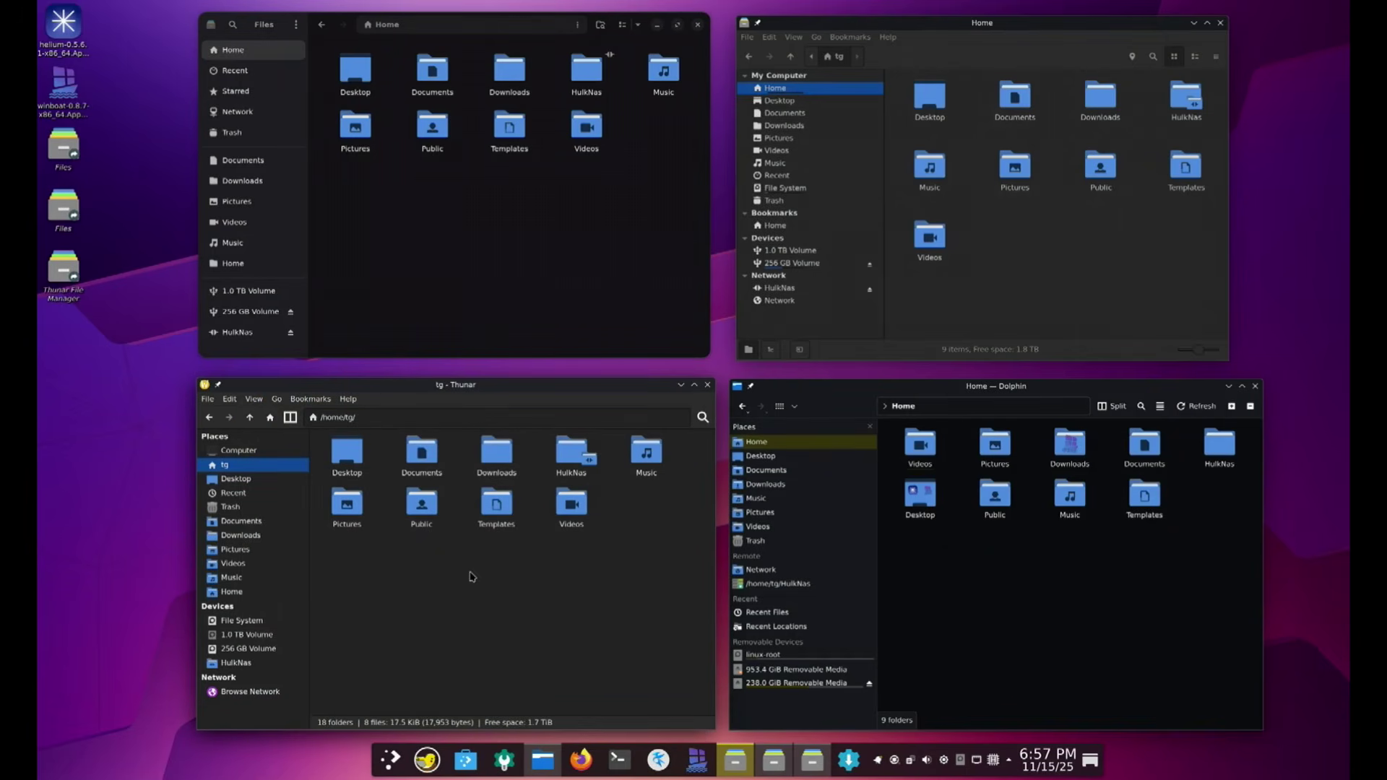
Open the BACKGROUNDS folder inside Pictures in Files and show its images as a list
click(458, 195)
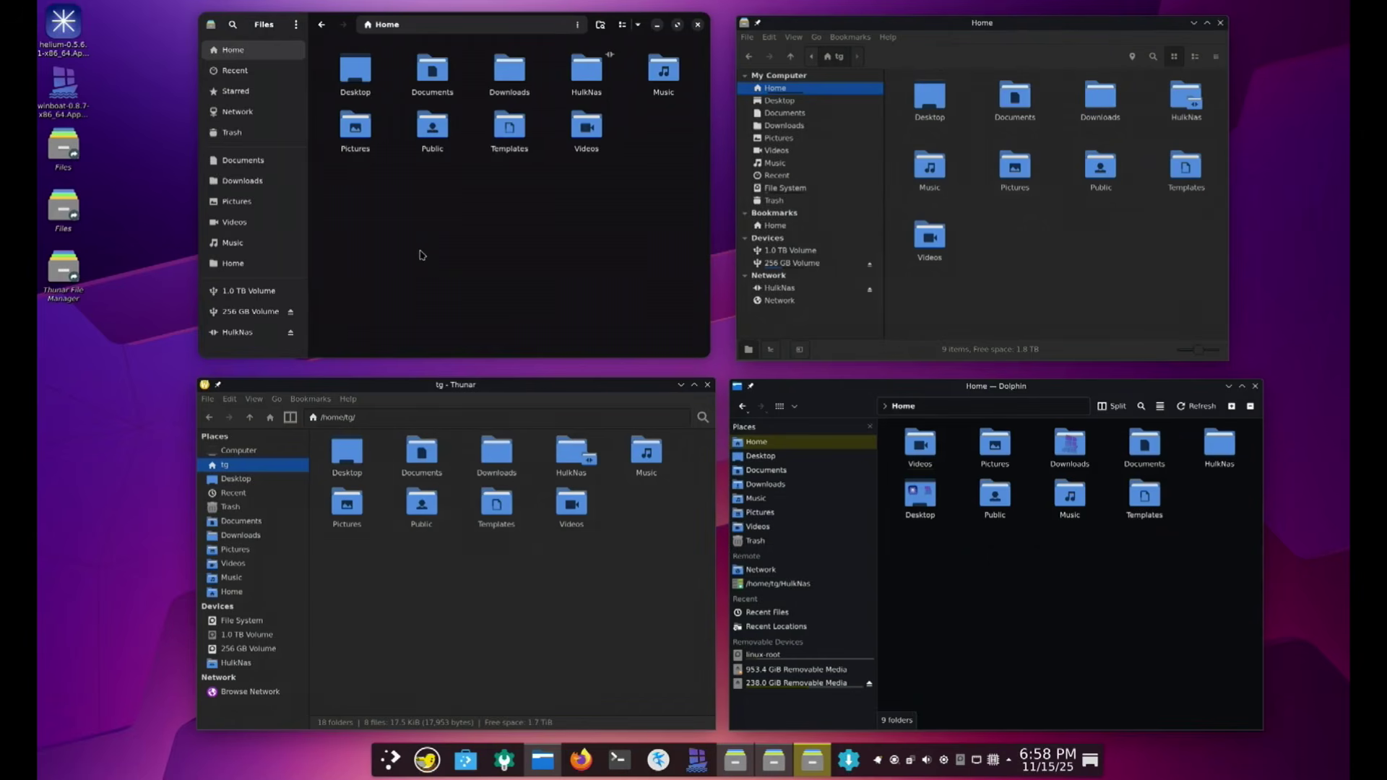
double_click(359, 133)
double_click(354, 68)
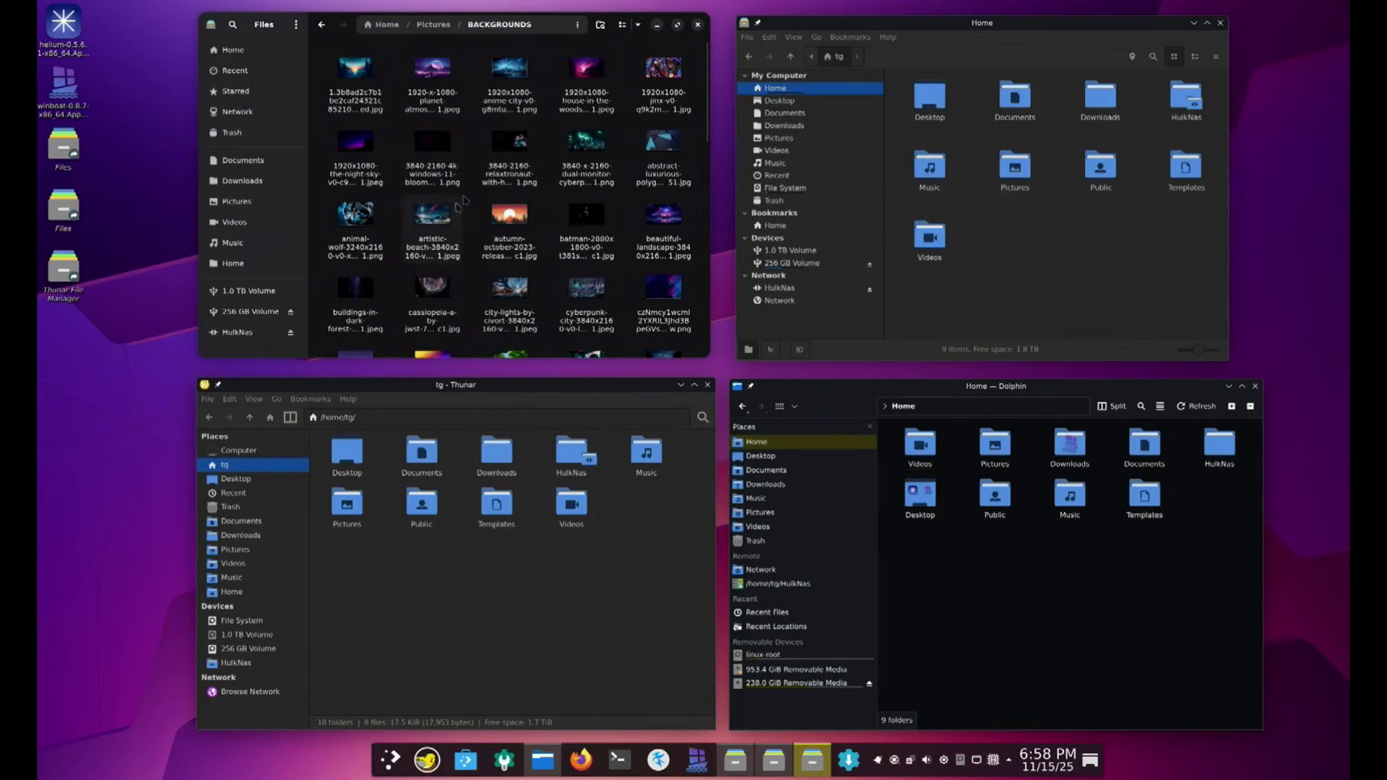
click(622, 29)
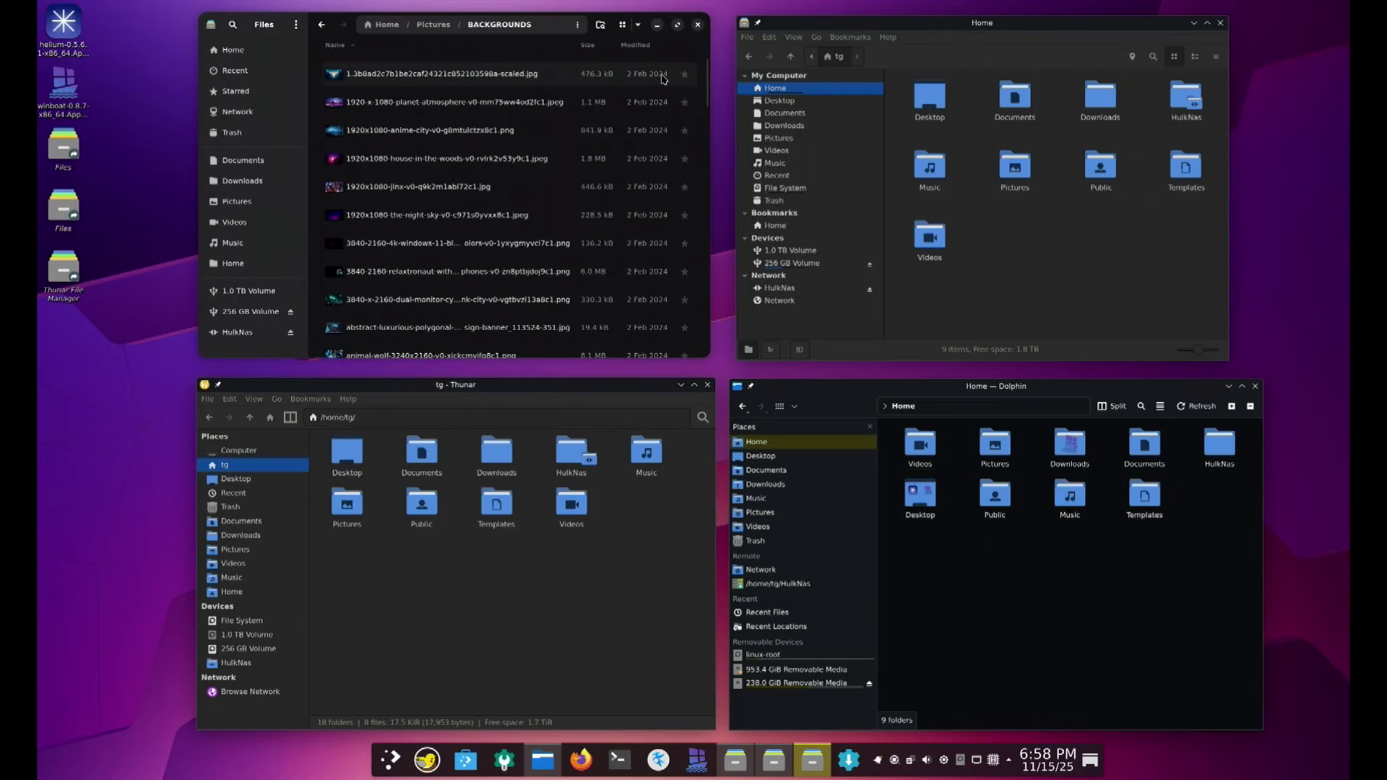
Go back to the home folder in Files and open the TEST y folder inside Videos
click(322, 24)
click(321, 24)
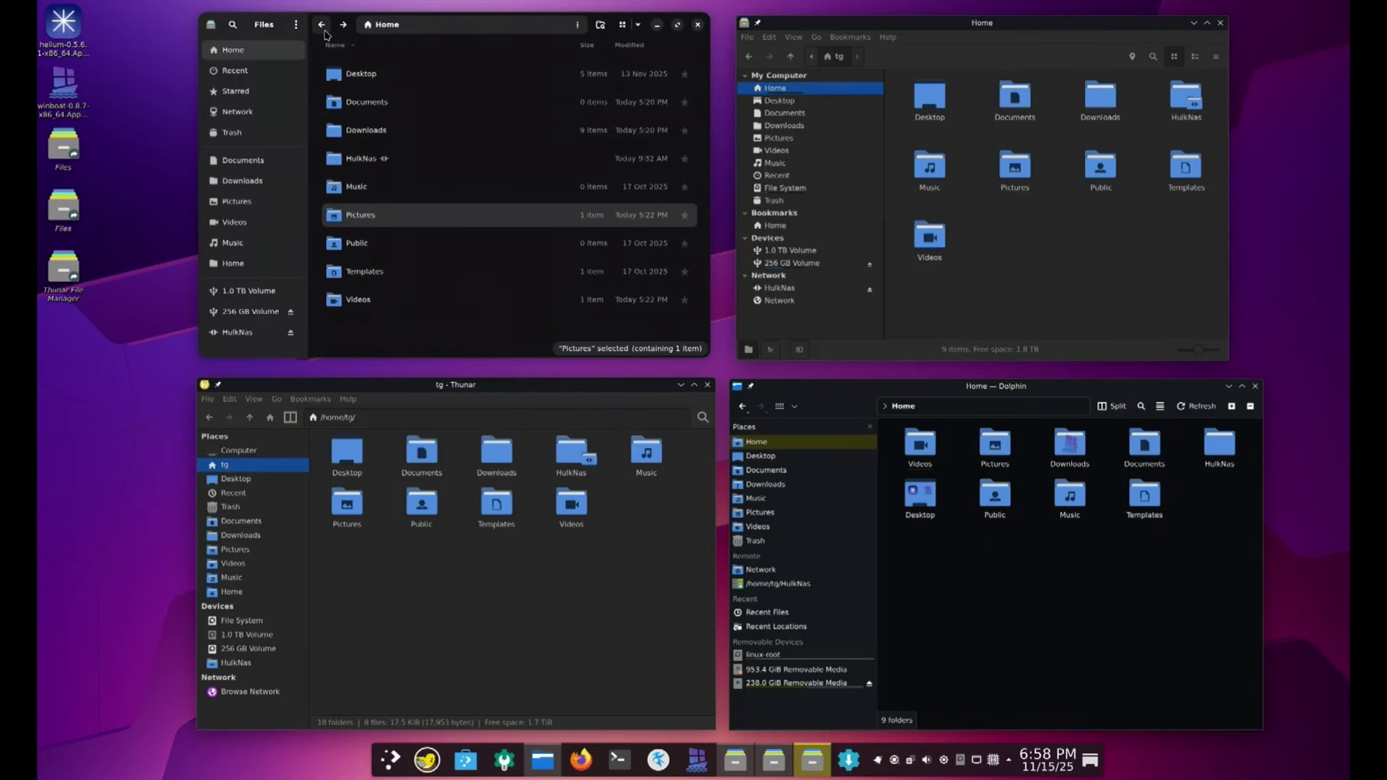
double_click(357, 299)
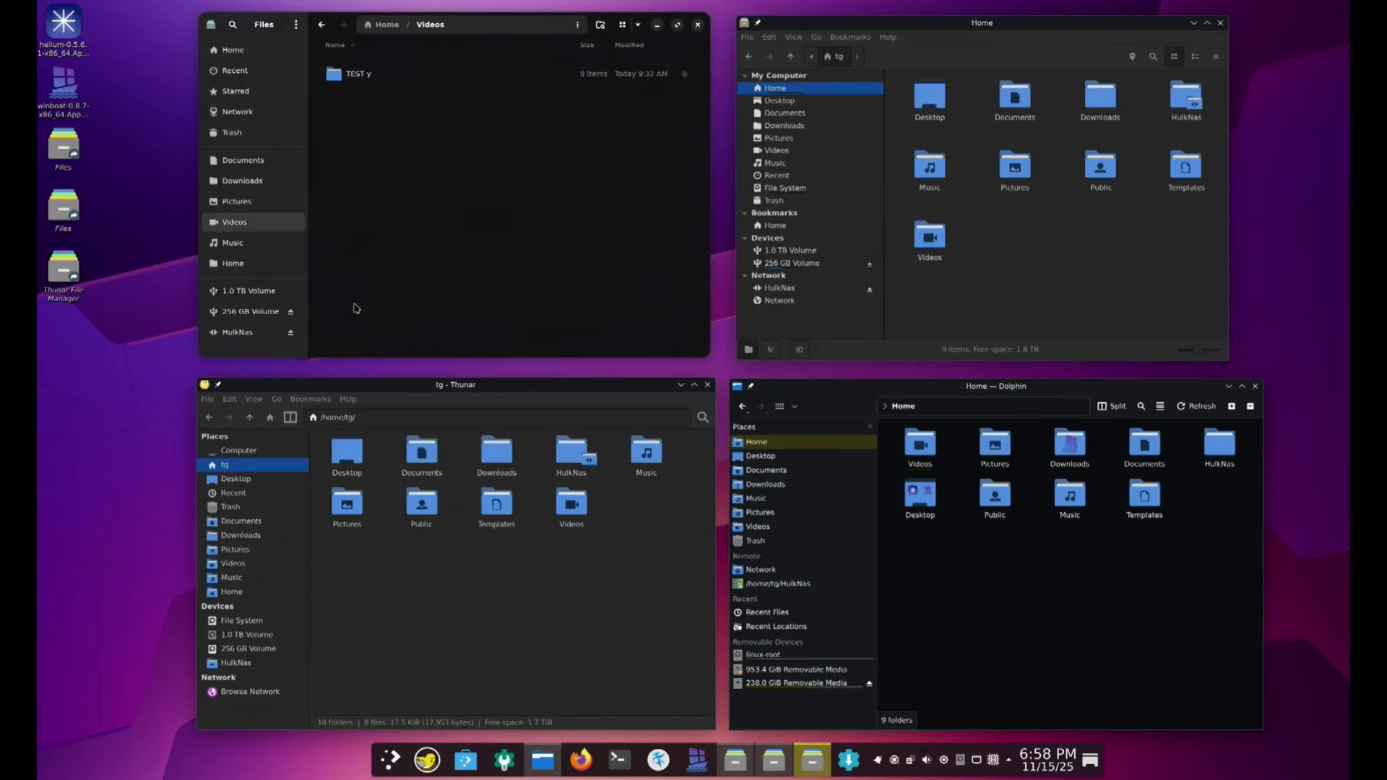
double_click(362, 75)
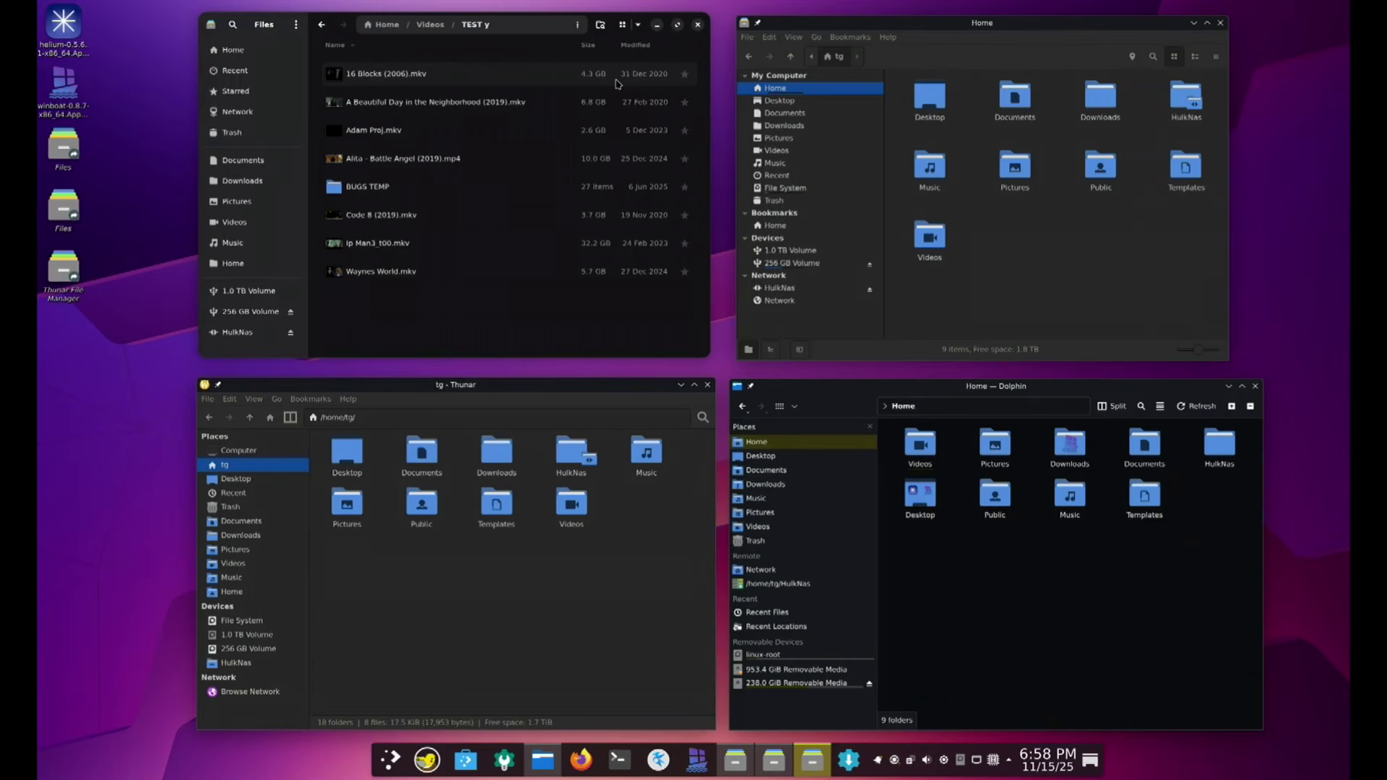
Add the Created column to the visible columns of the list view in the TEST y folder
click(295, 26)
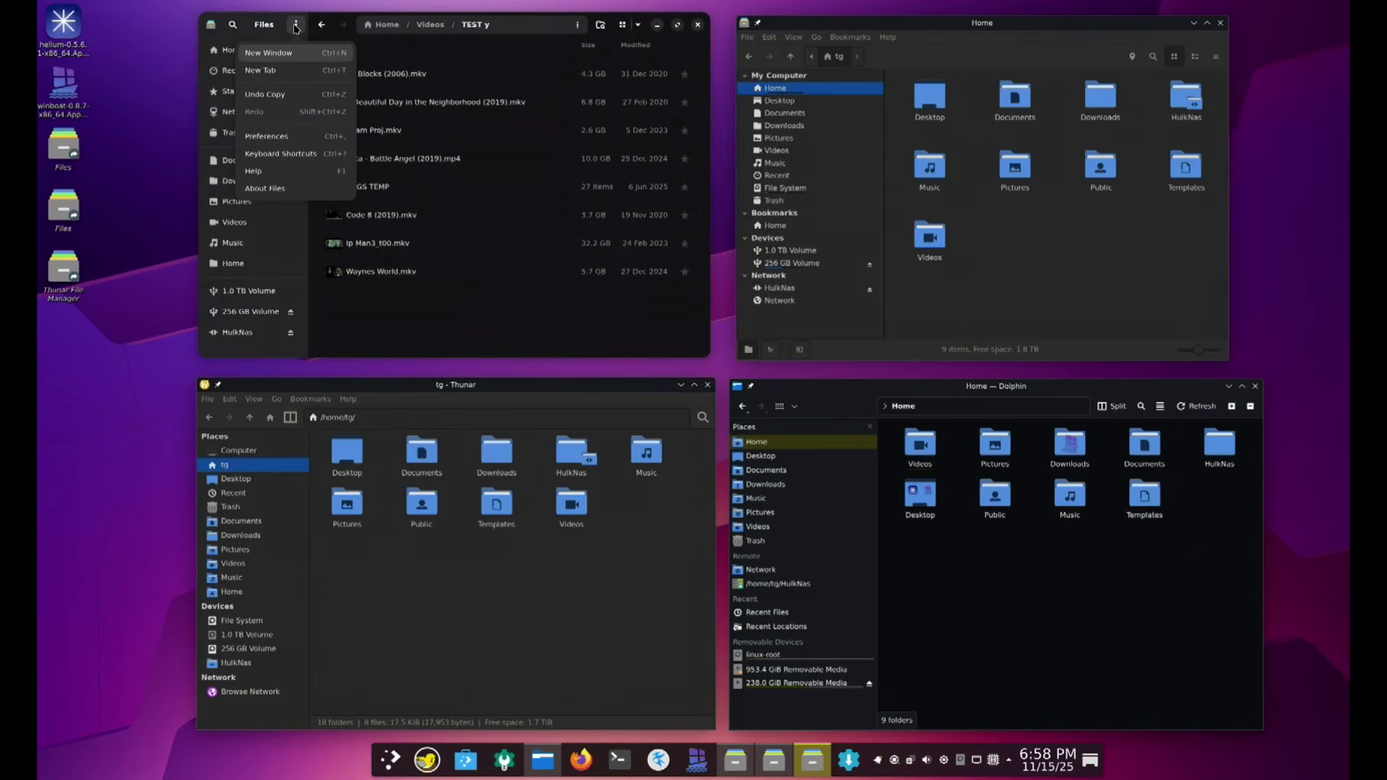
click(447, 327)
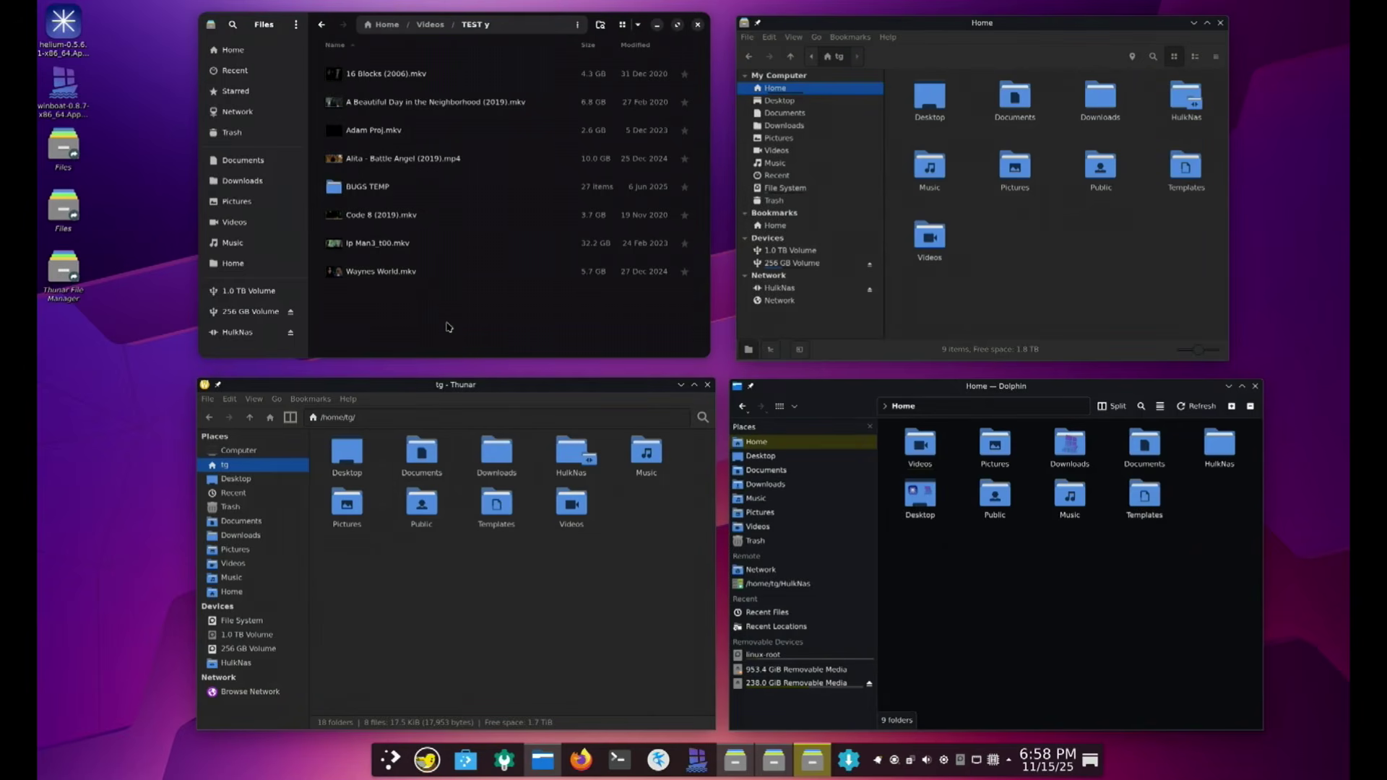
right_click(448, 326)
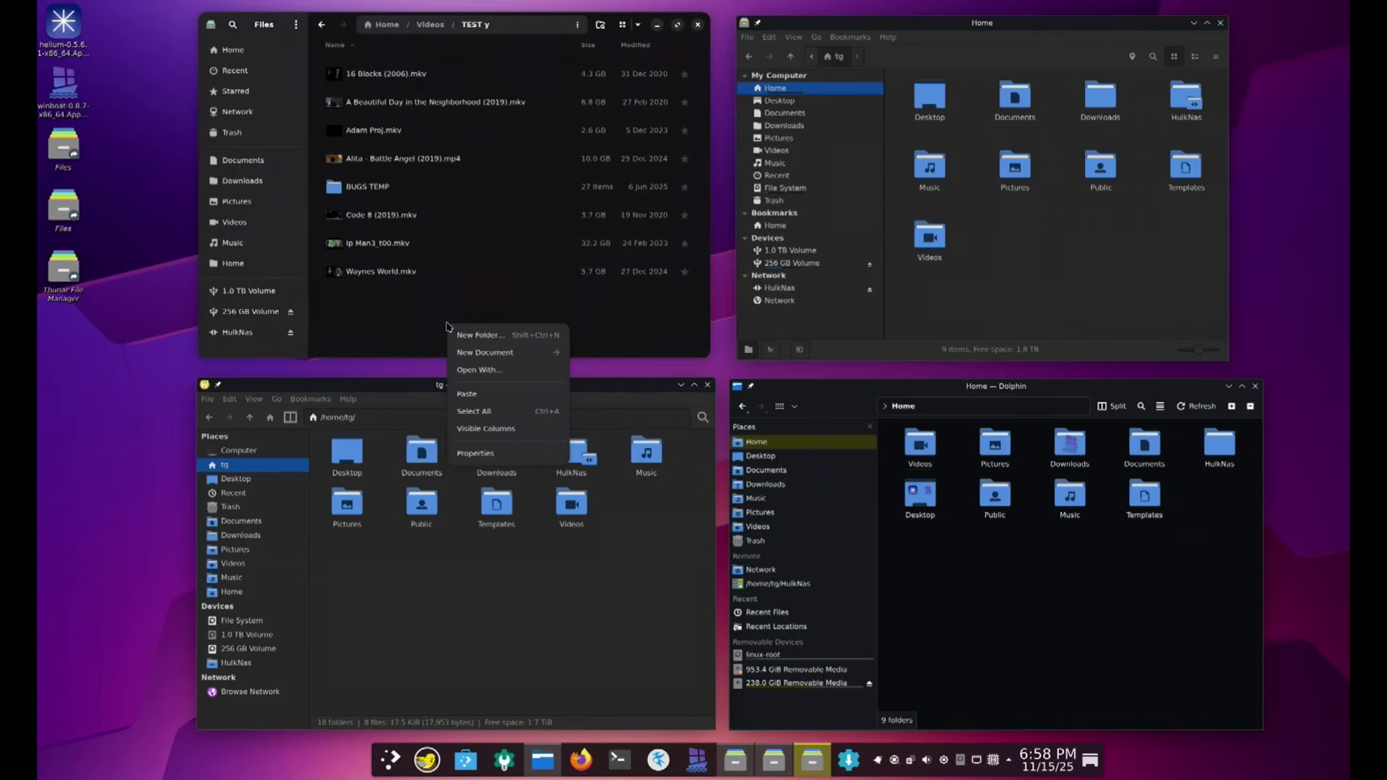
click(483, 428)
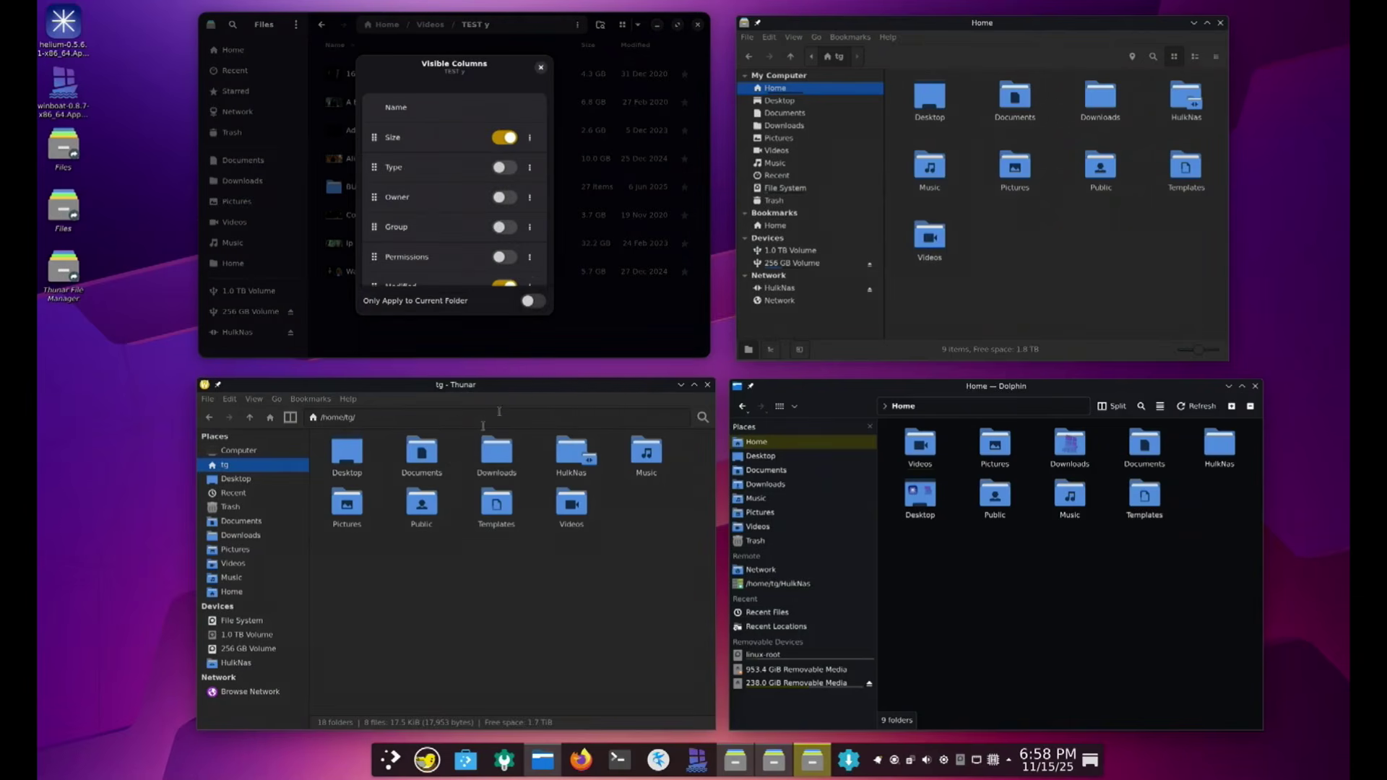
scroll(466, 203, down, 2)
scroll(466, 202, down, 3)
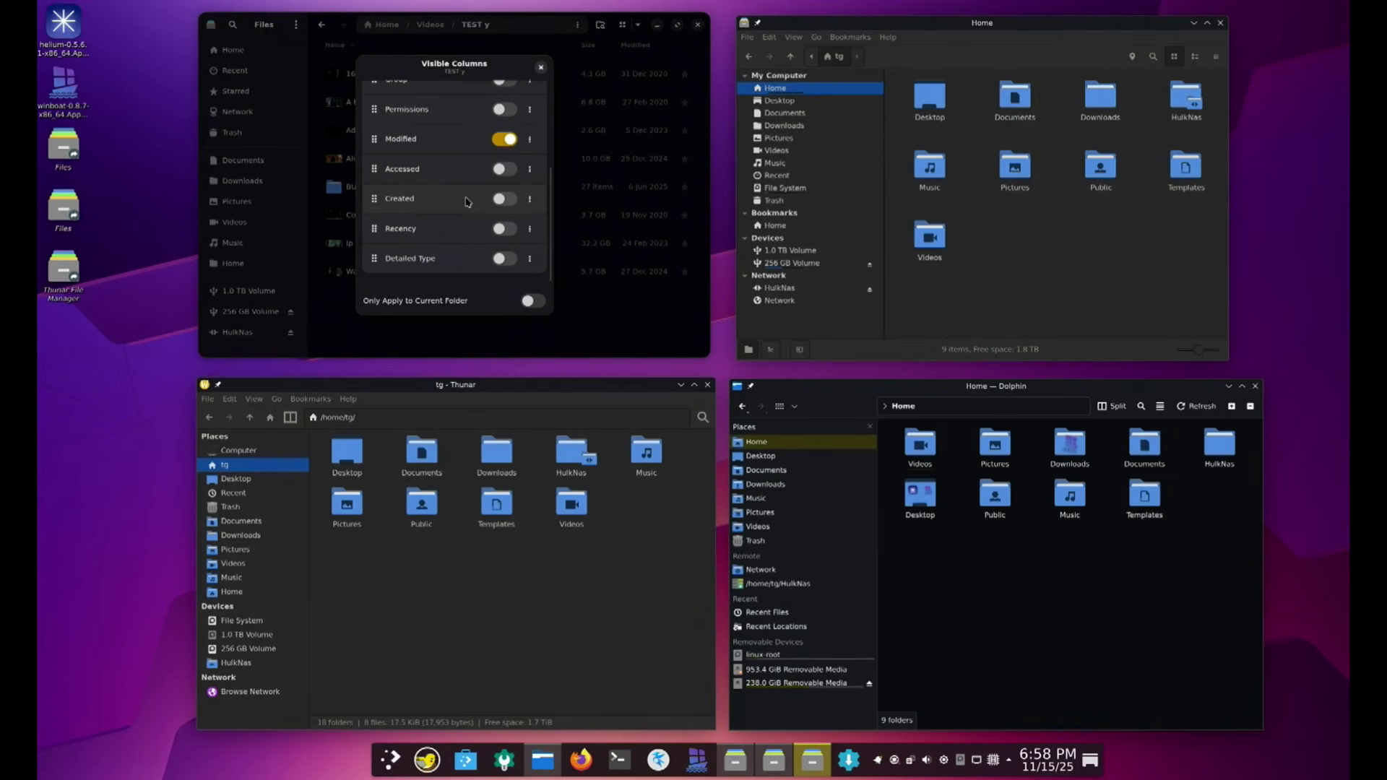
click(505, 199)
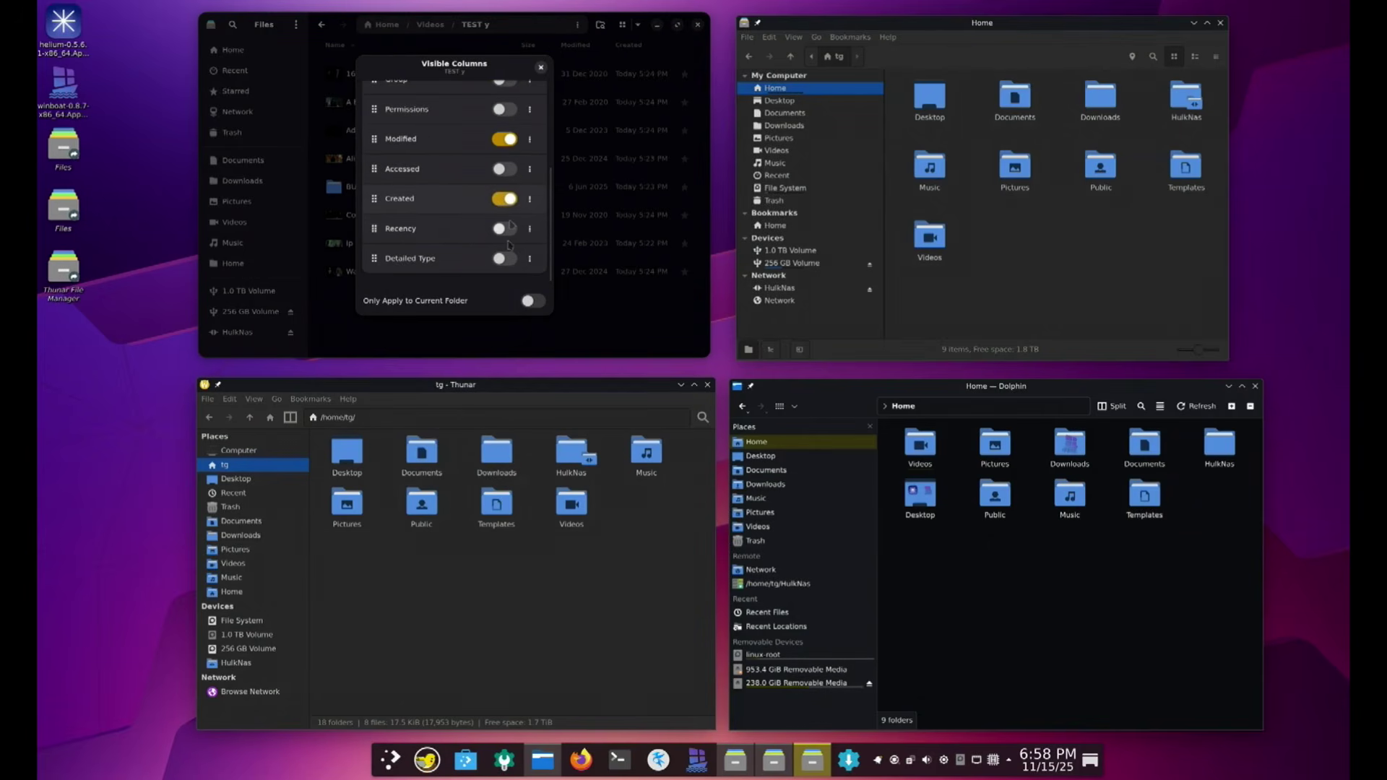
click(540, 67)
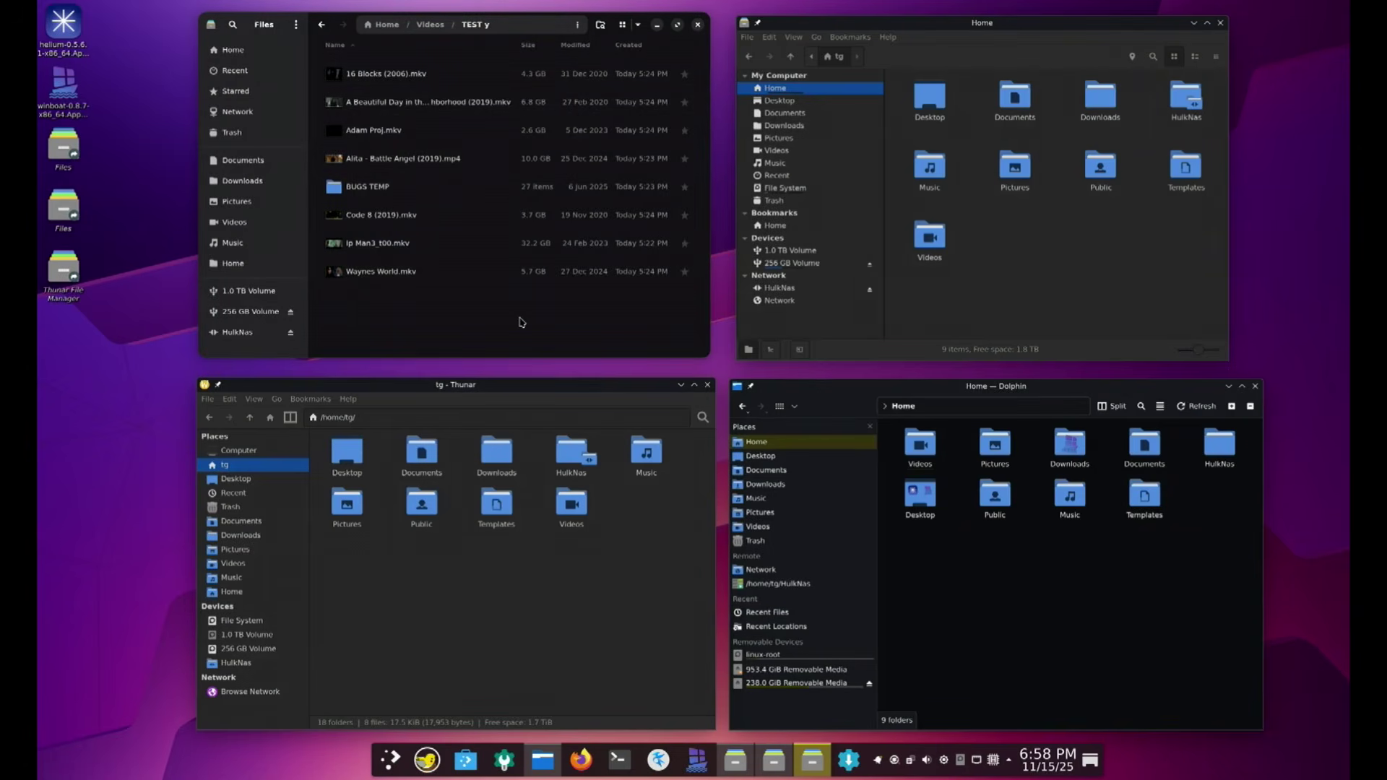
Open the home folder in Thunar through its Home bookmark and its tg place, and return Files to Home
click(410, 389)
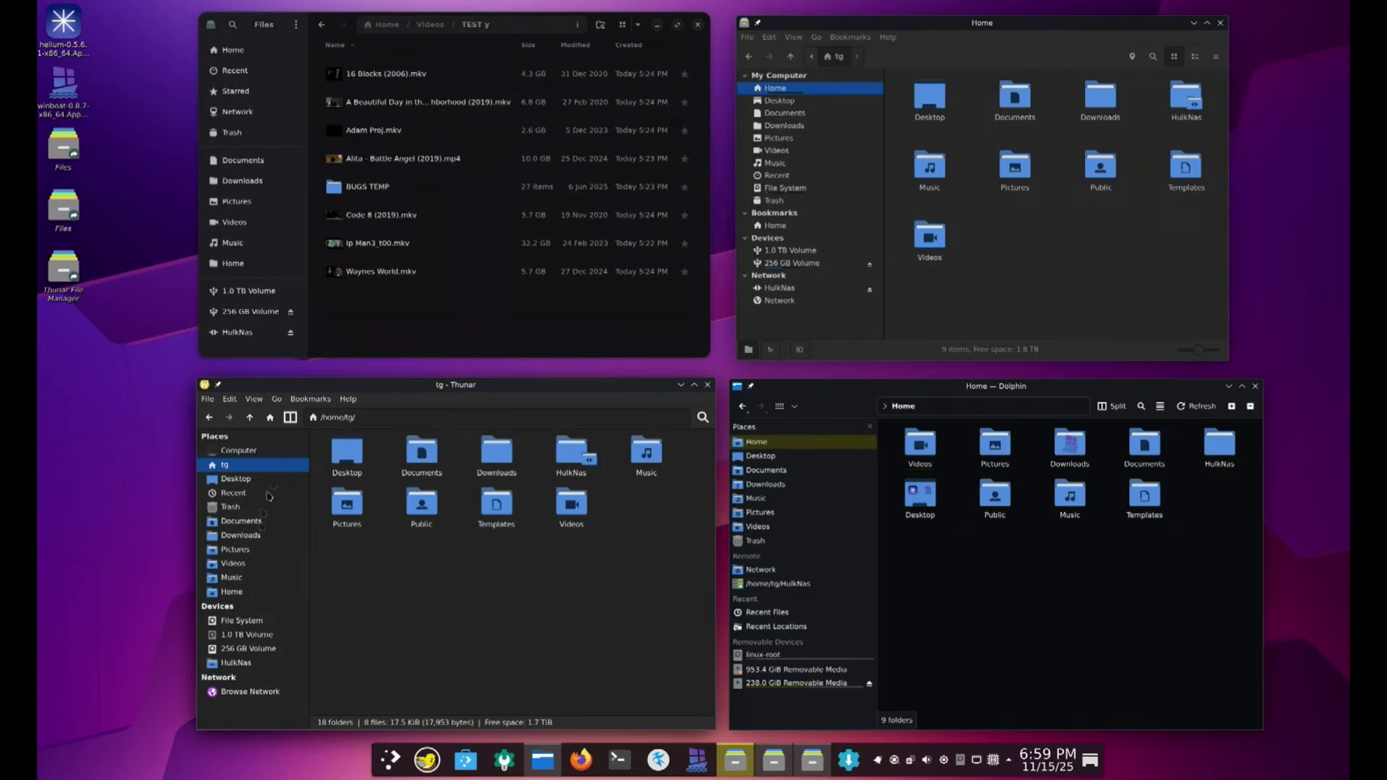
click(233, 598)
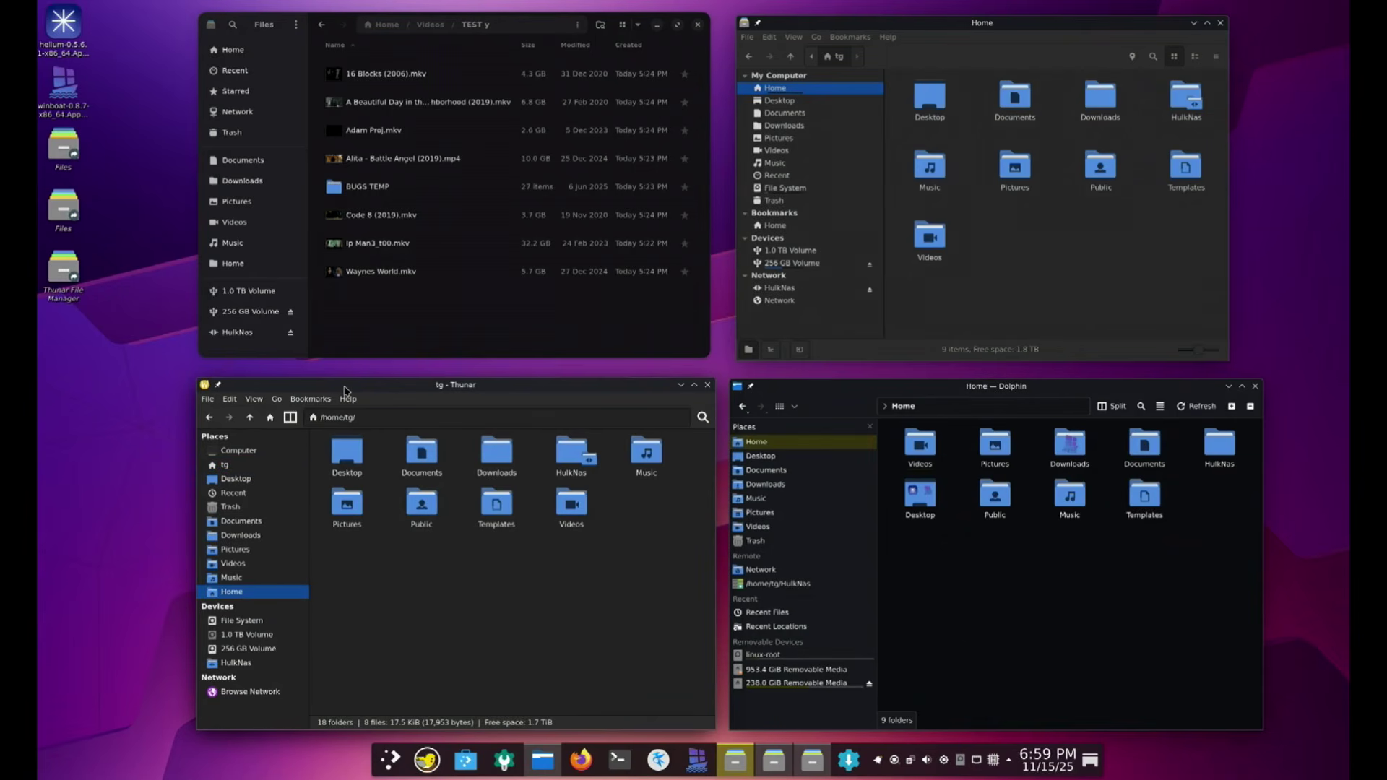
click(229, 470)
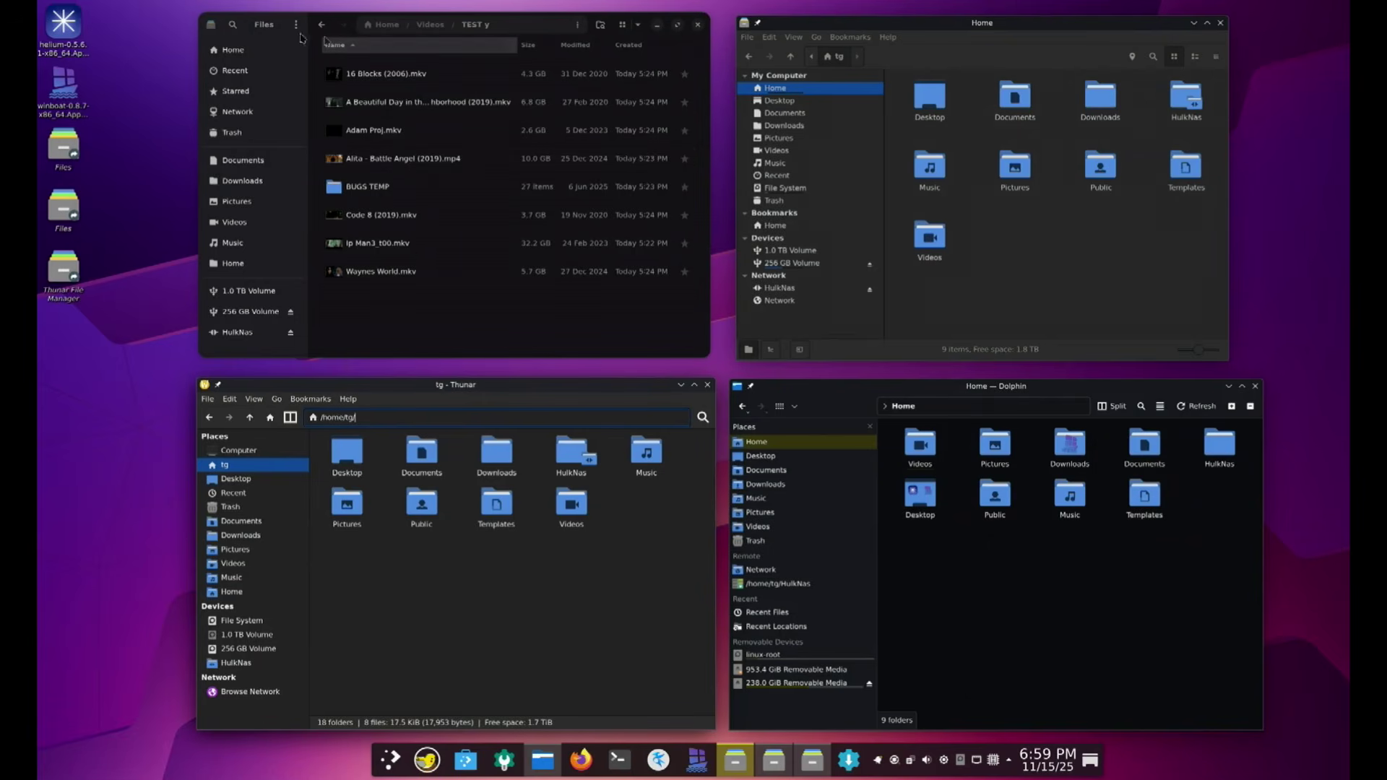
click(238, 50)
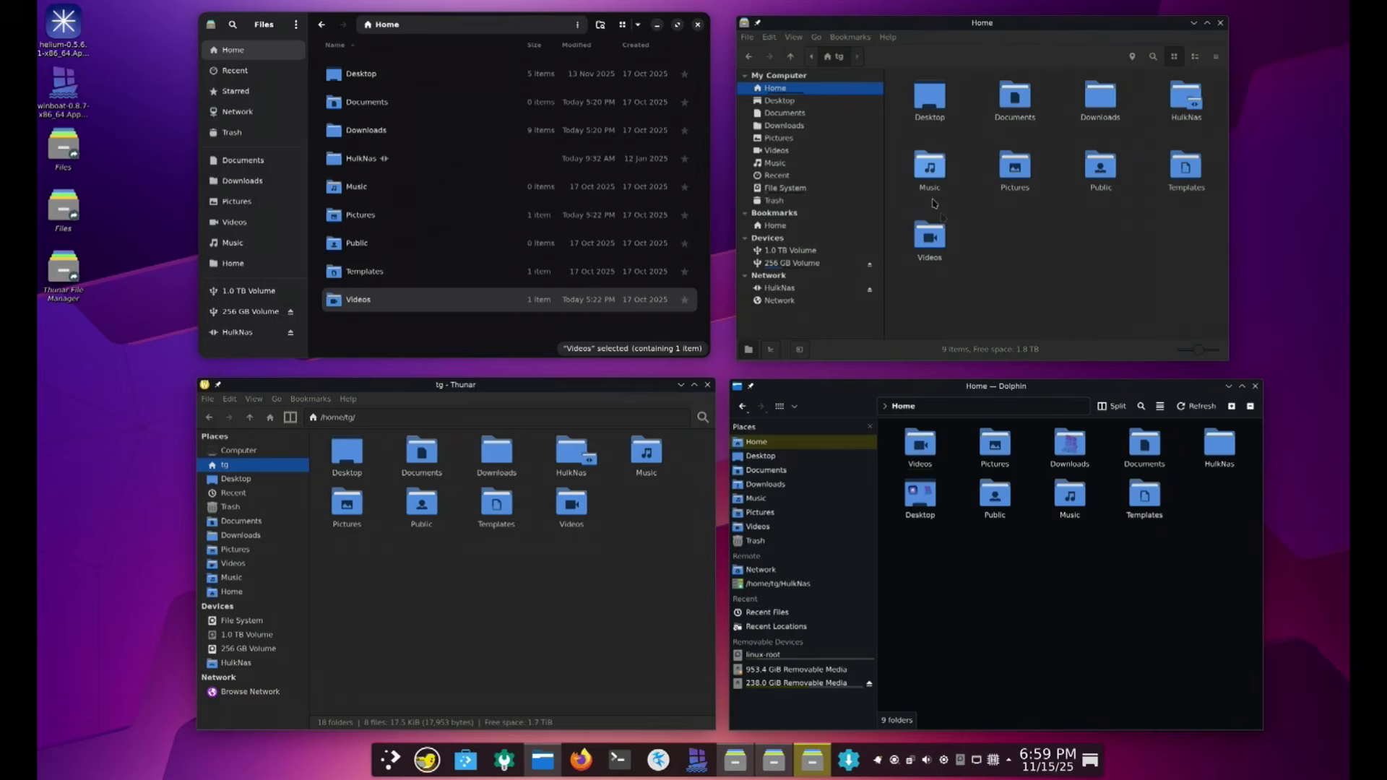
Show the home folder's location as an editable path in Dolphin and in the Nemo-style file manager
click(1046, 407)
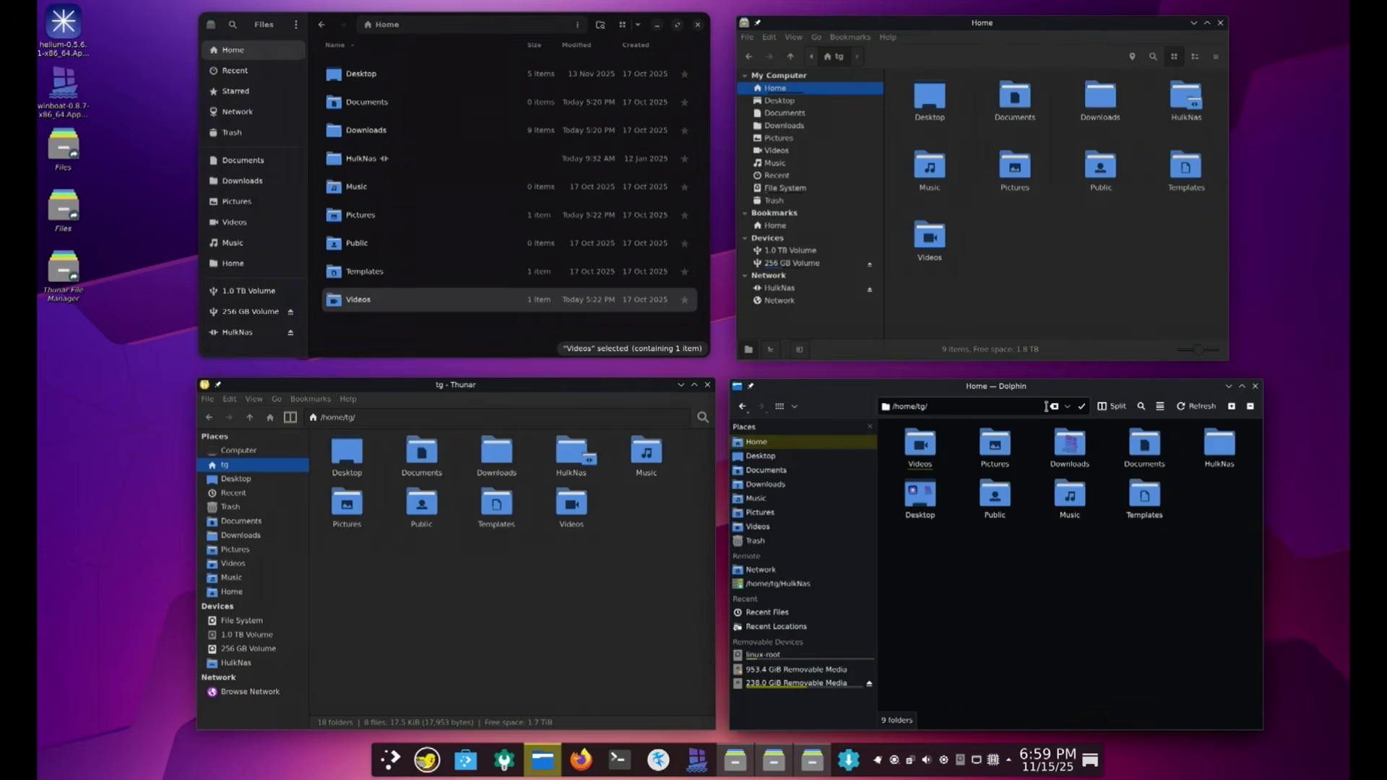
click(989, 72)
click(860, 59)
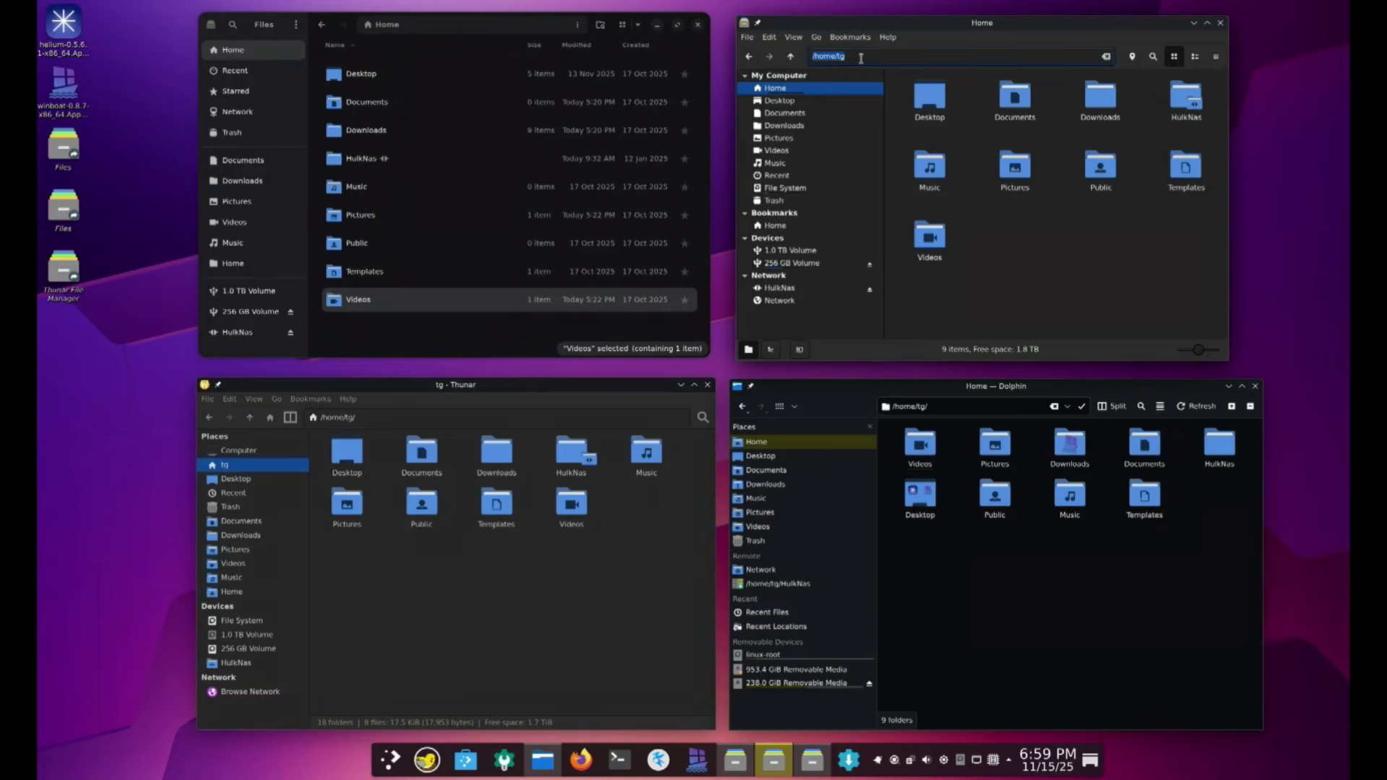
Change Thunar's location selector to a breadcrumb path bar of folder names
click(359, 388)
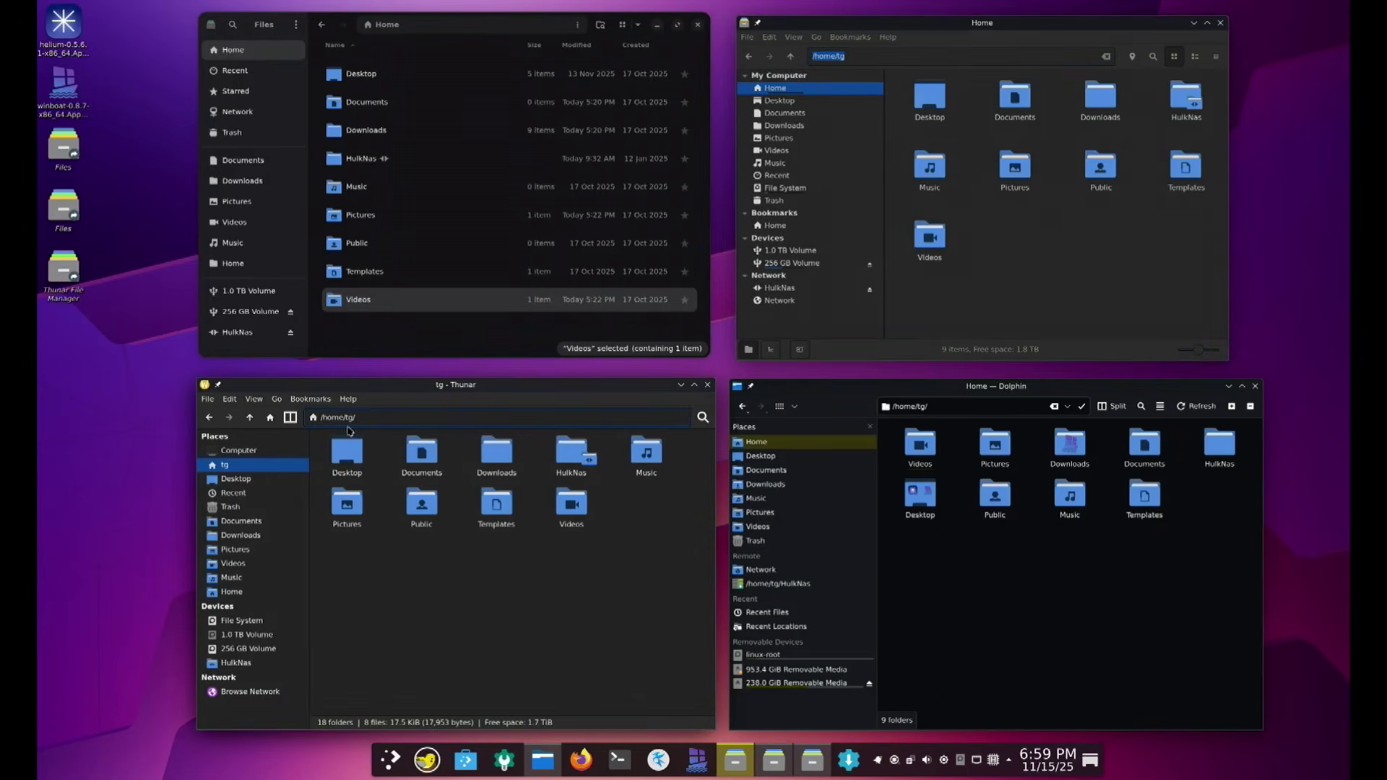
click(255, 400)
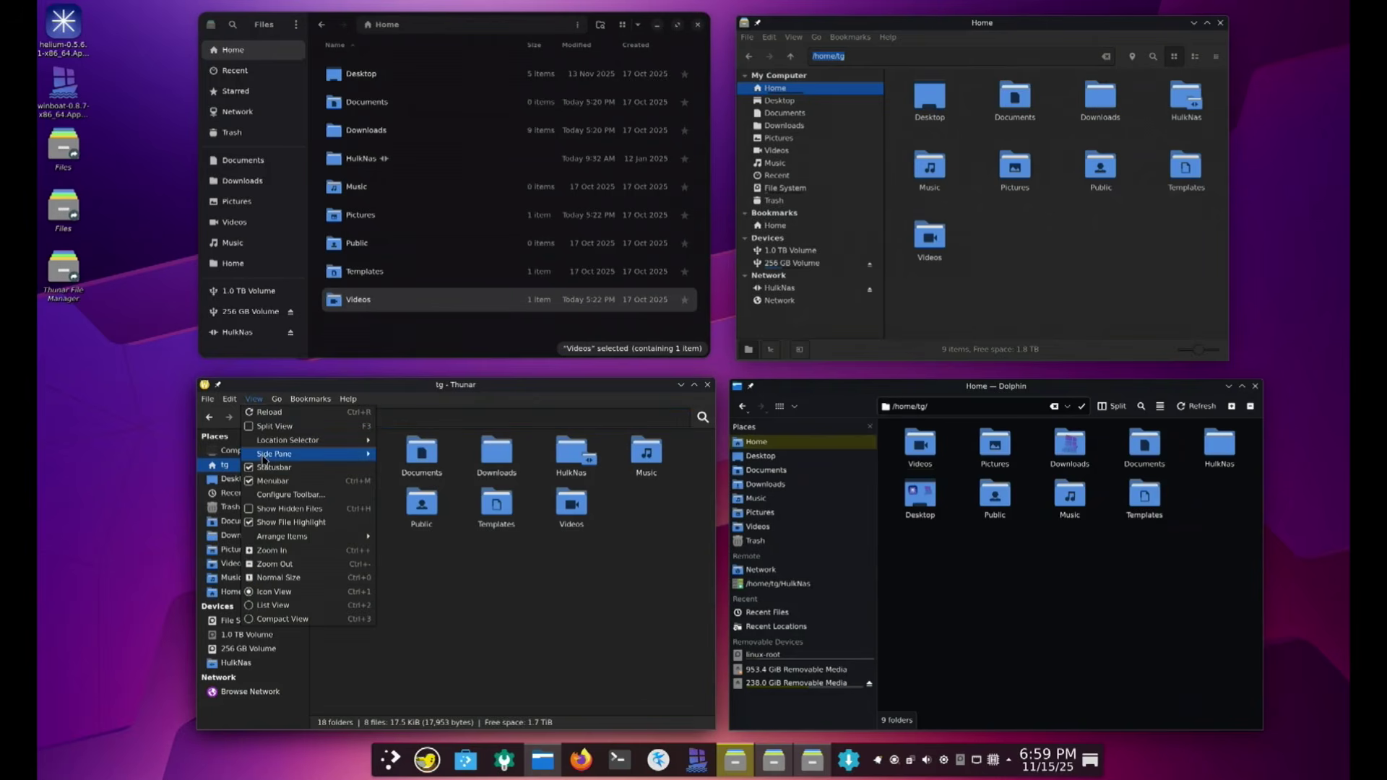
mouse_move(273, 443)
click(410, 440)
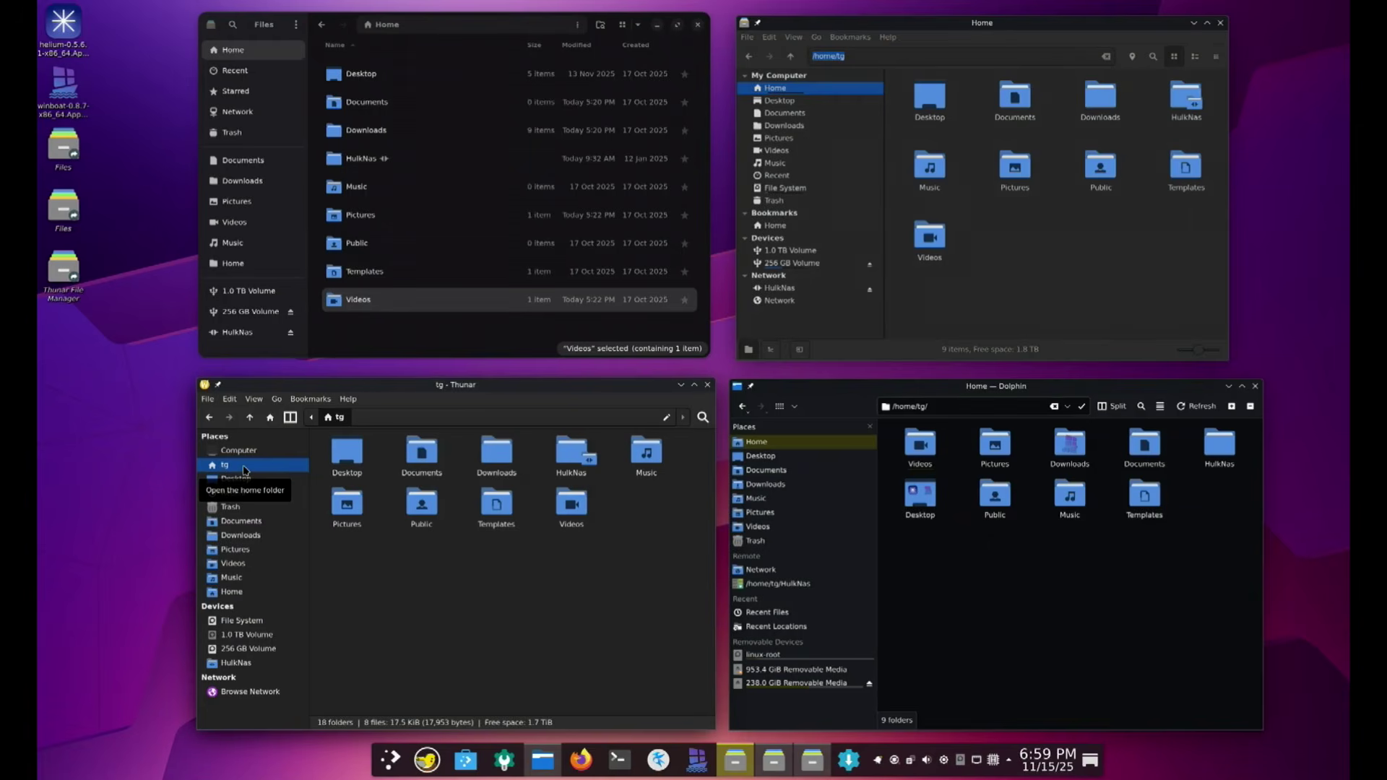
Shift the Dolphin window slightly away from Thunar and show Thunar's home folder in List View
drag(840, 395, 847, 394)
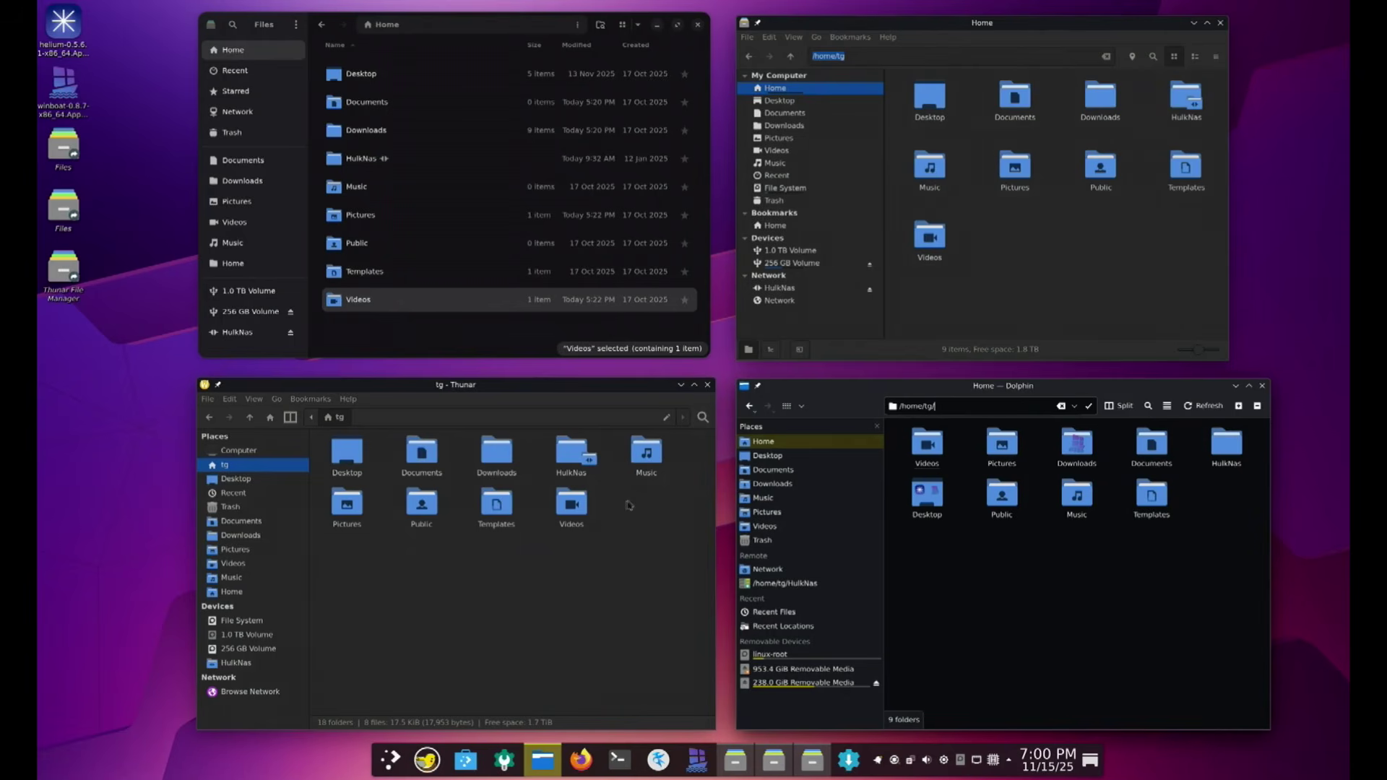
click(414, 569)
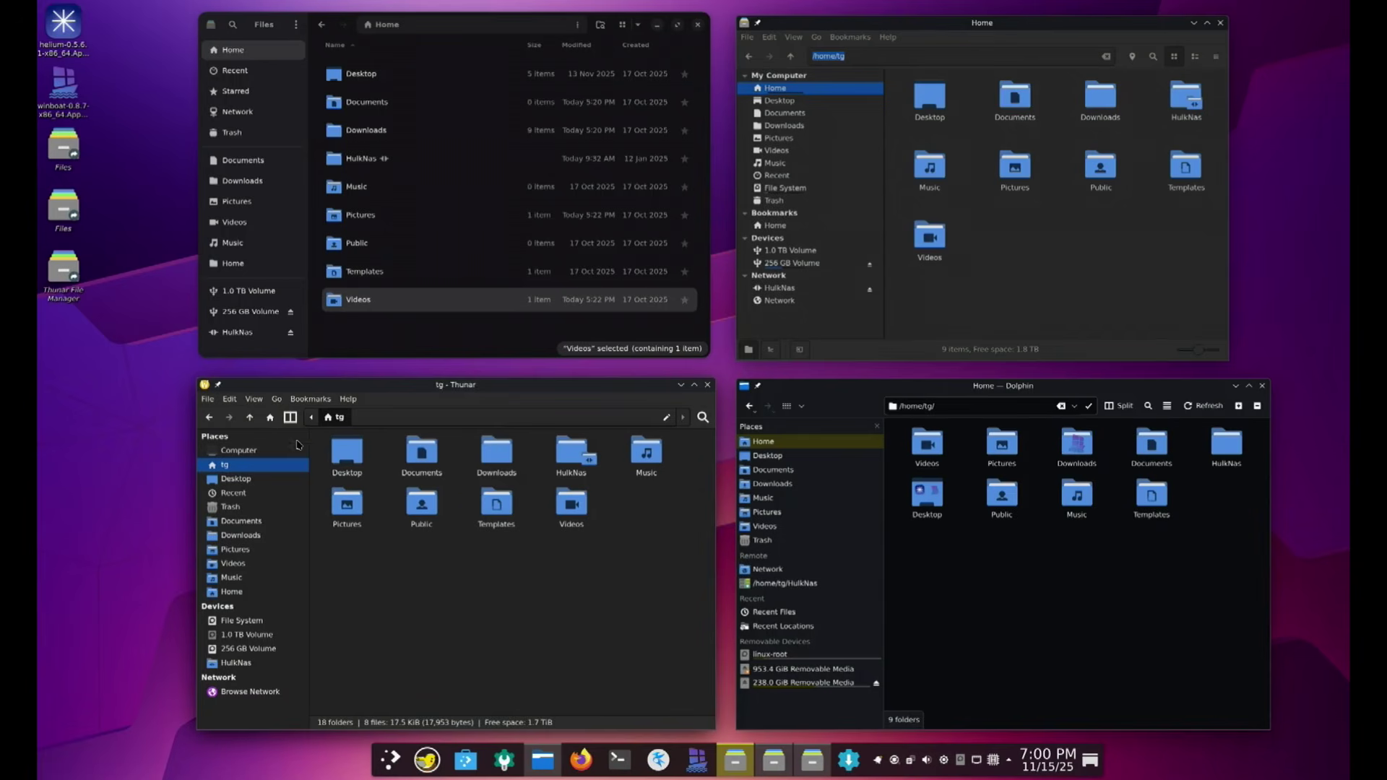
click(254, 400)
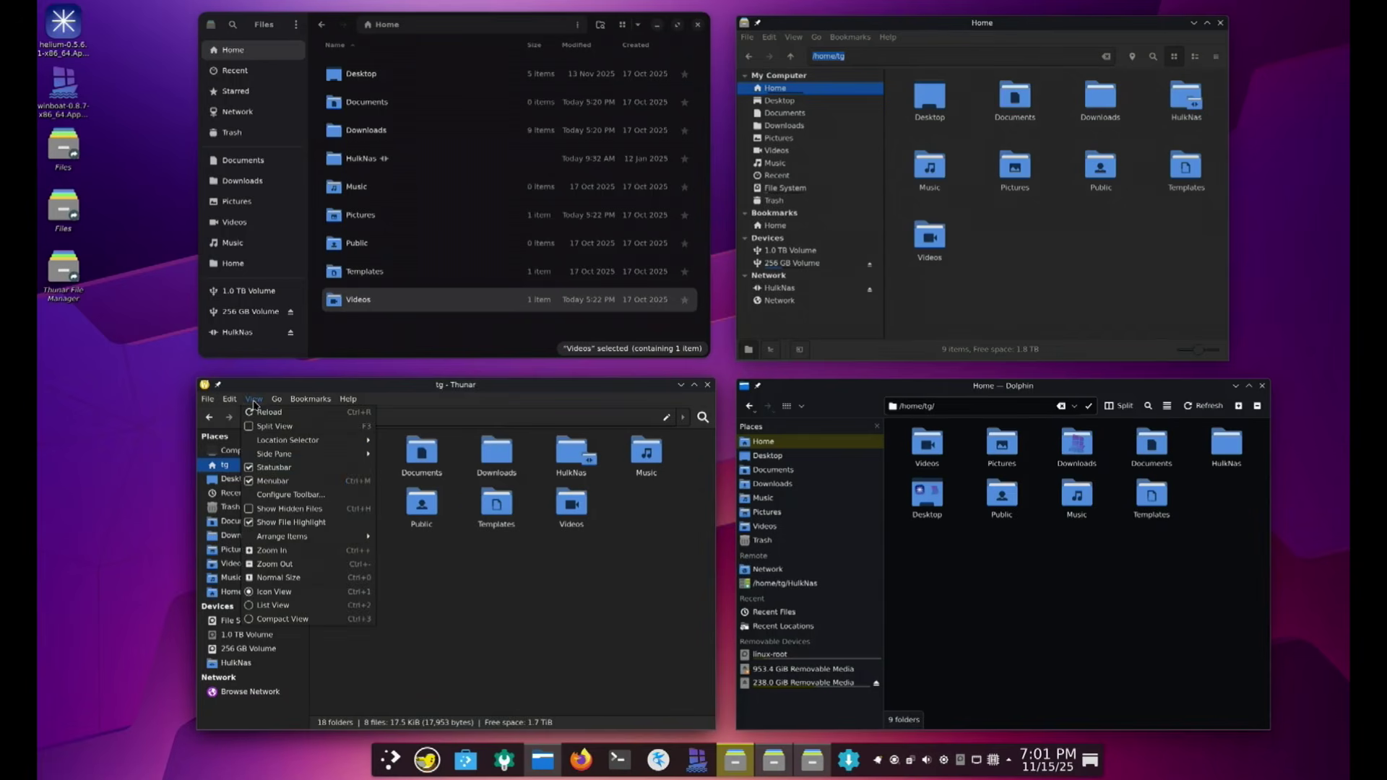
click(425, 576)
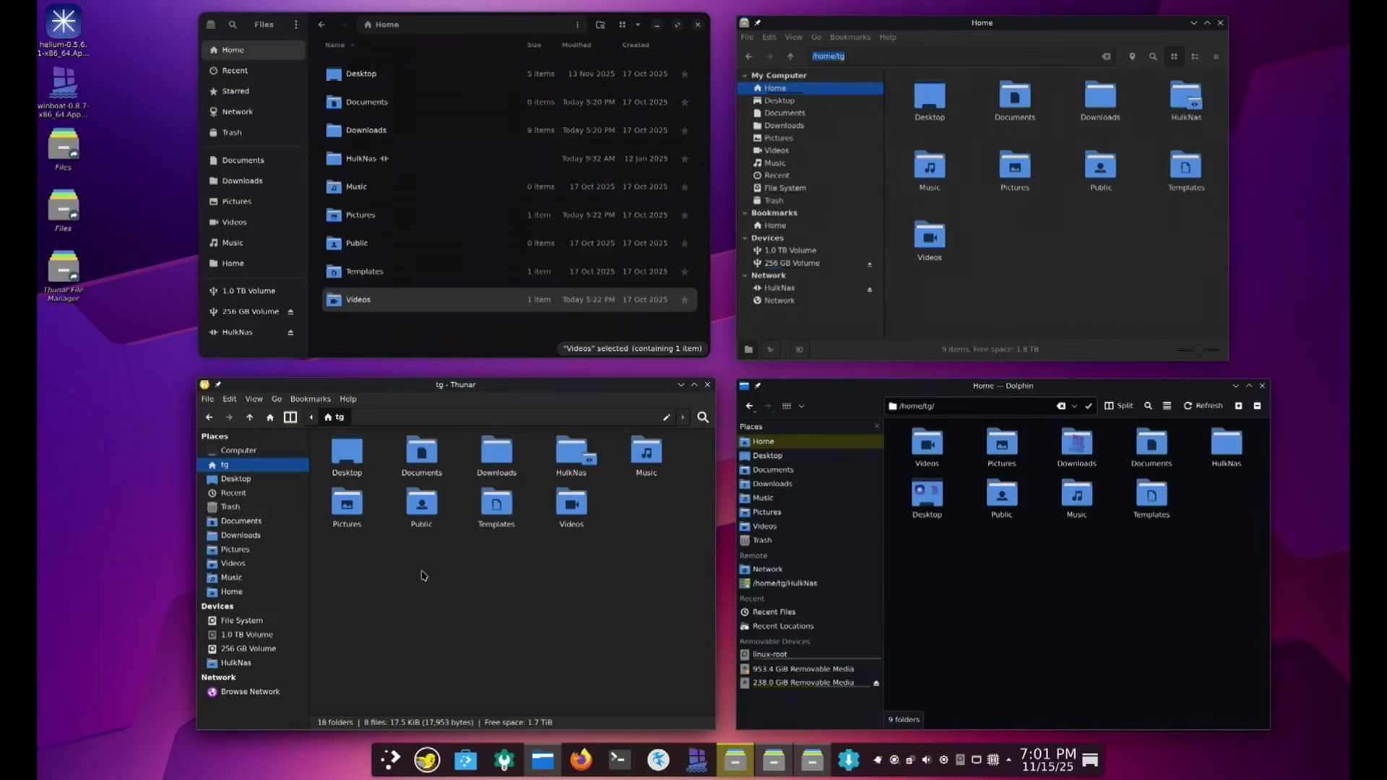
click(255, 407)
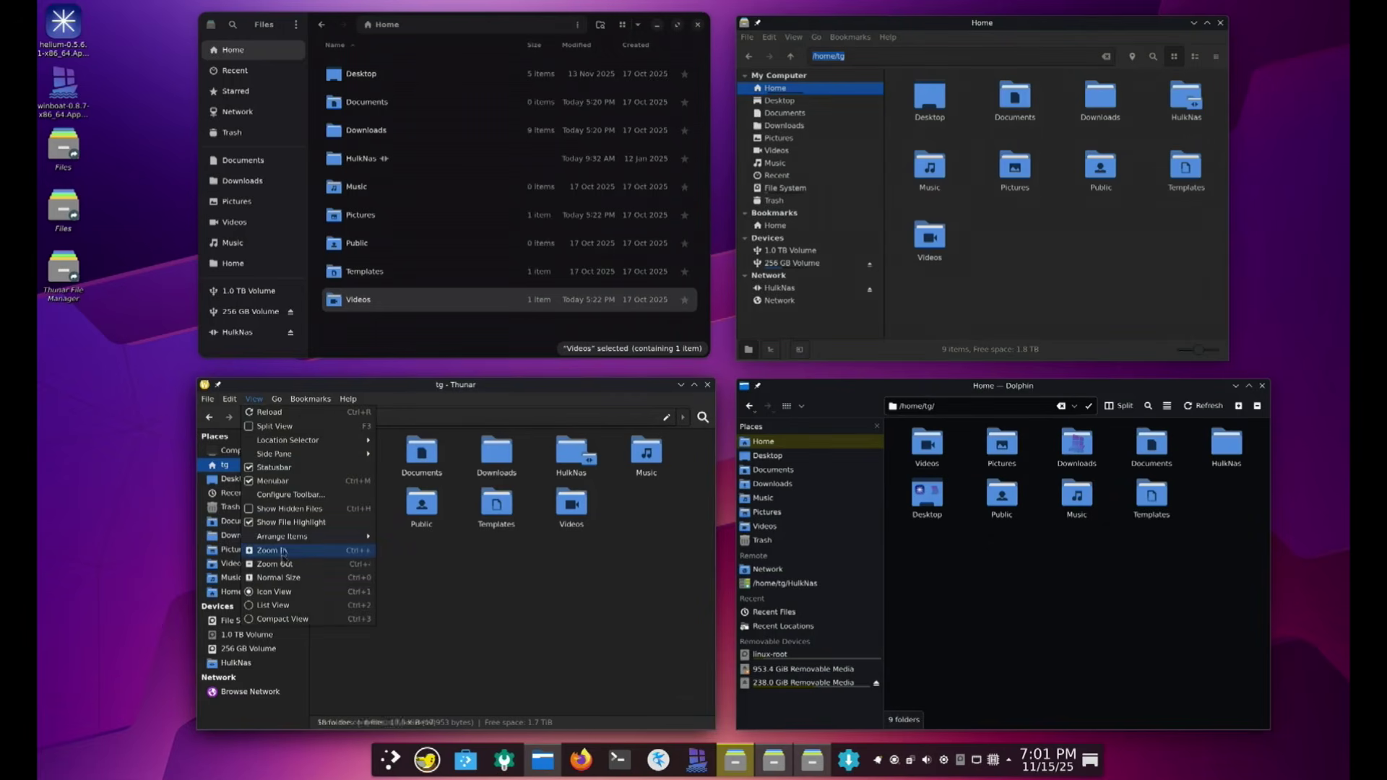
click(284, 616)
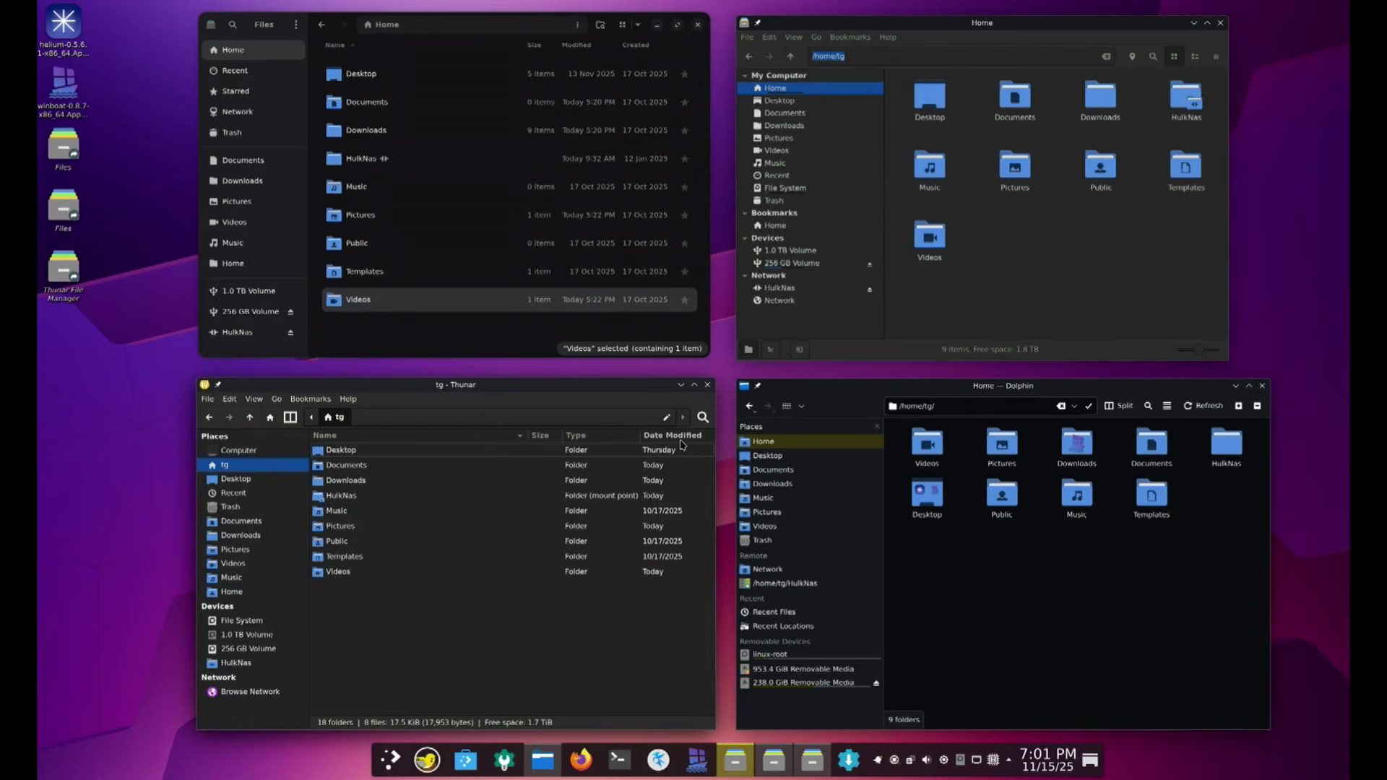
Add the Date Created column to Thunar's detailed list view
right_click(499, 441)
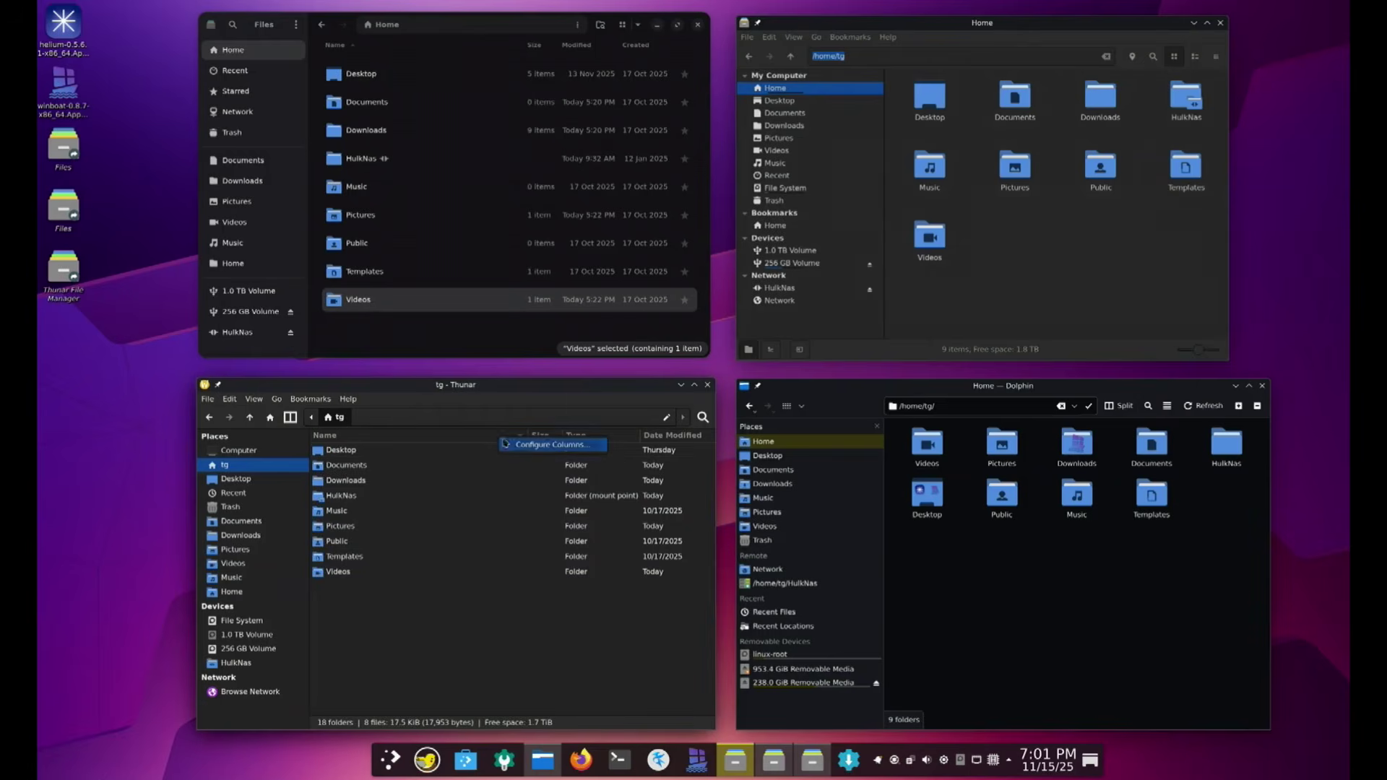
click(562, 445)
scroll(461, 517, down, 3)
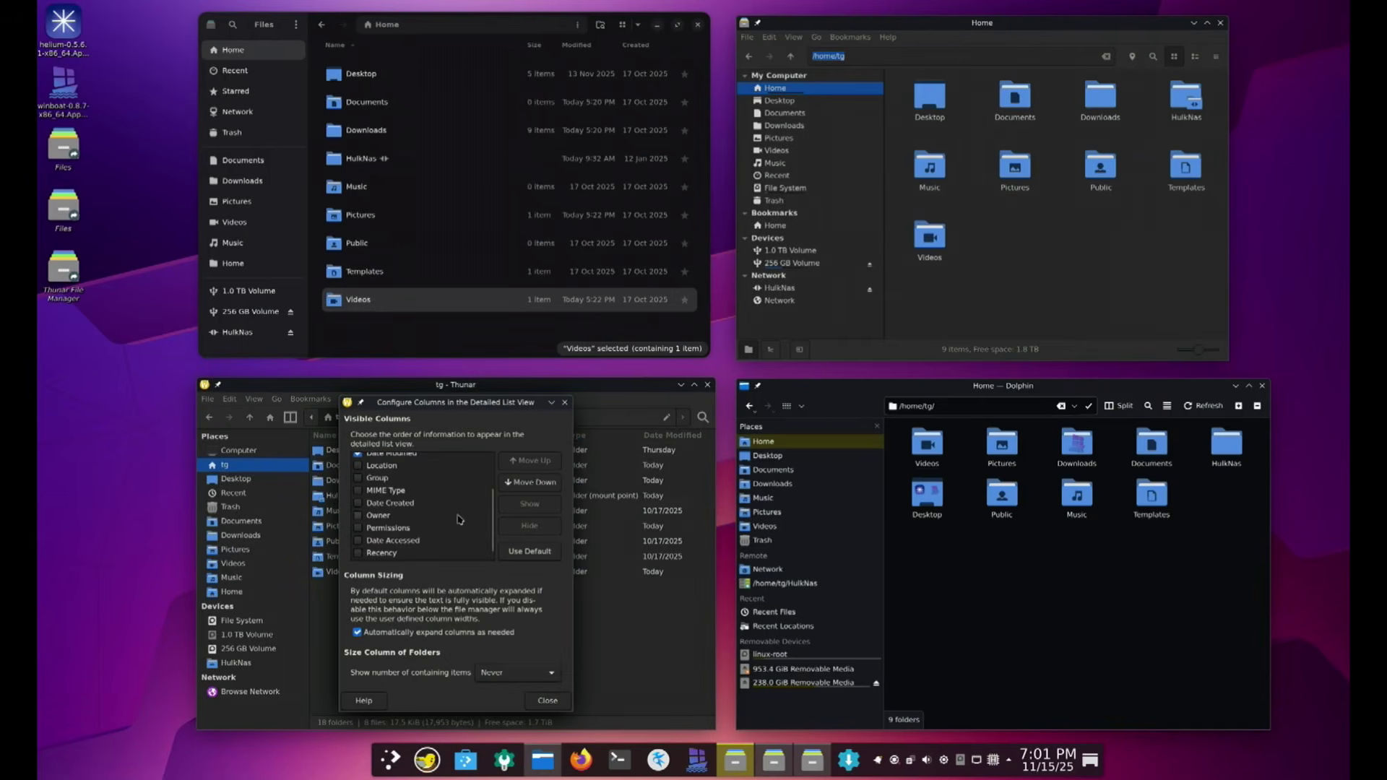
click(404, 494)
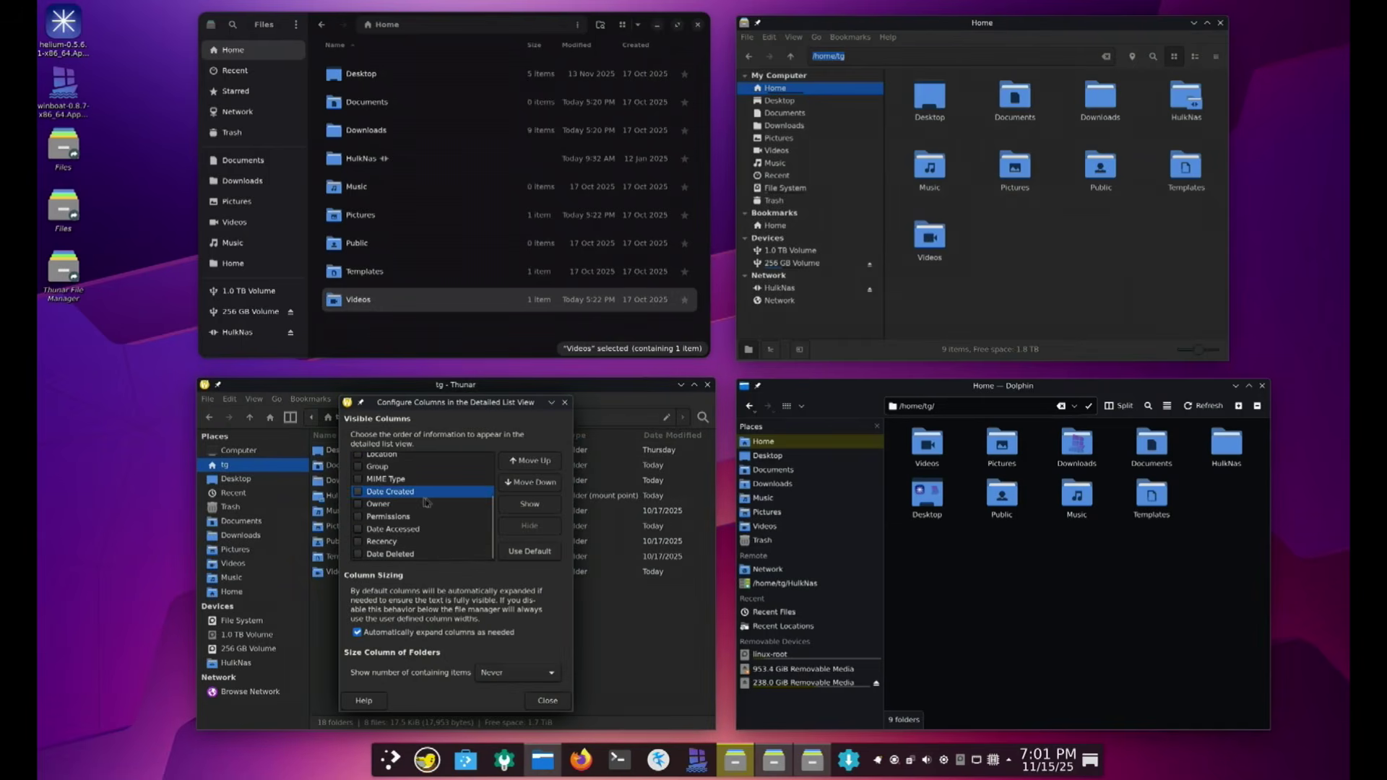
click(359, 493)
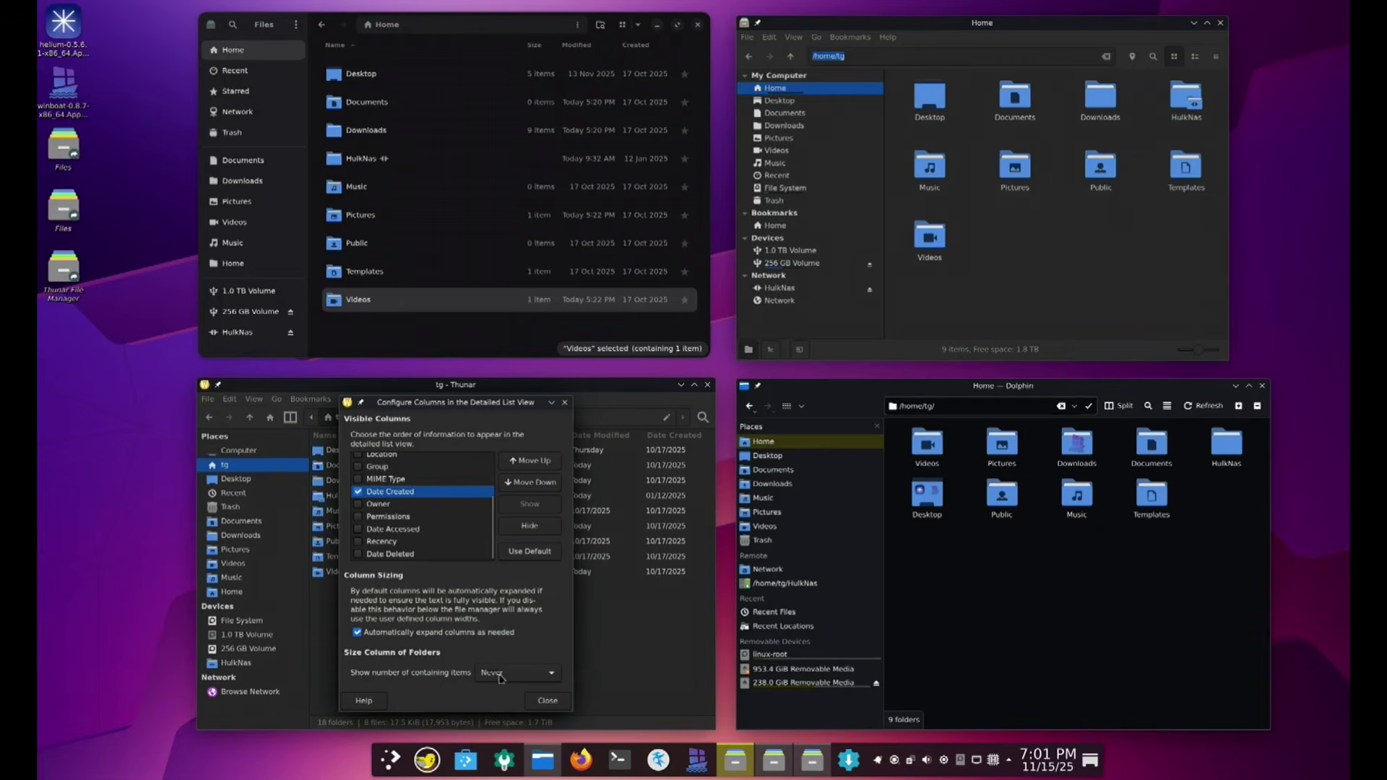
click(542, 701)
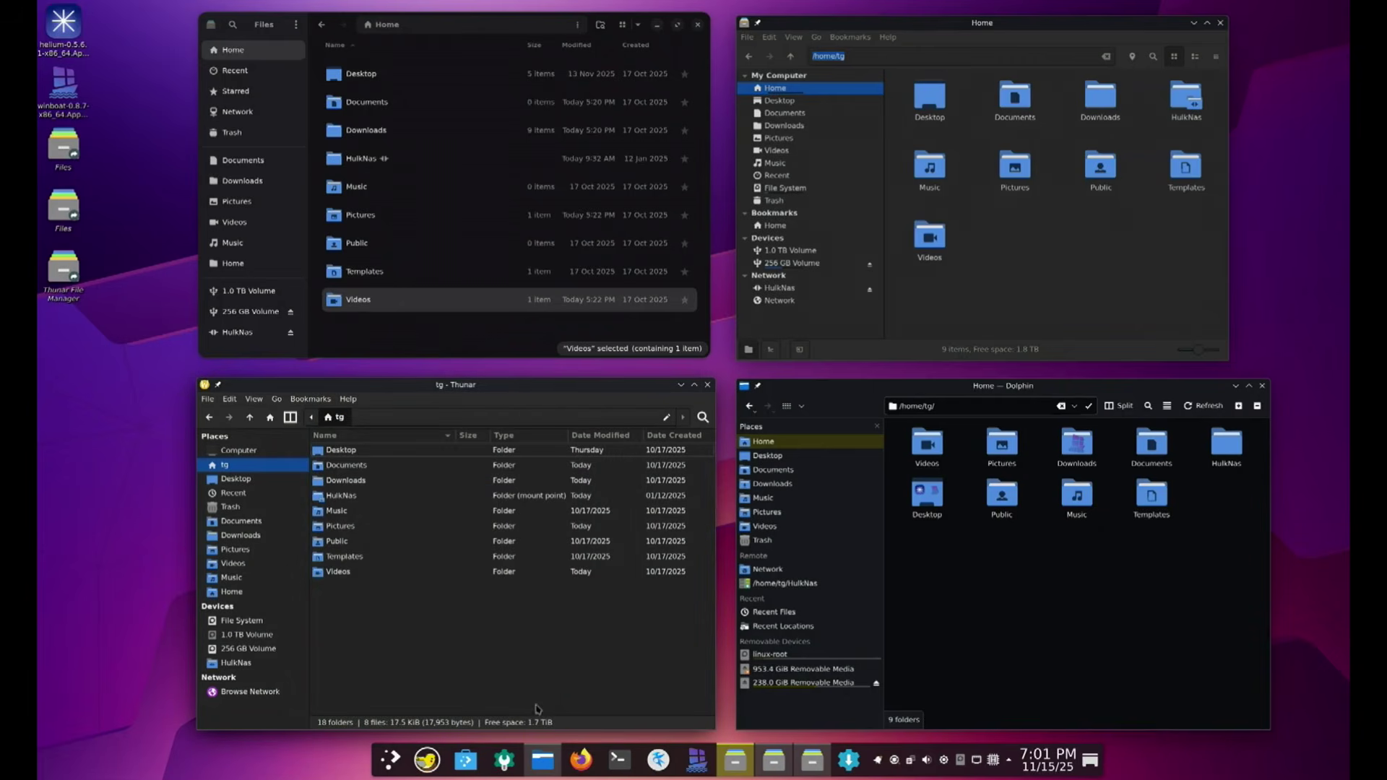
Review Thunar's column configuration through its view options and close it without changes
click(254, 400)
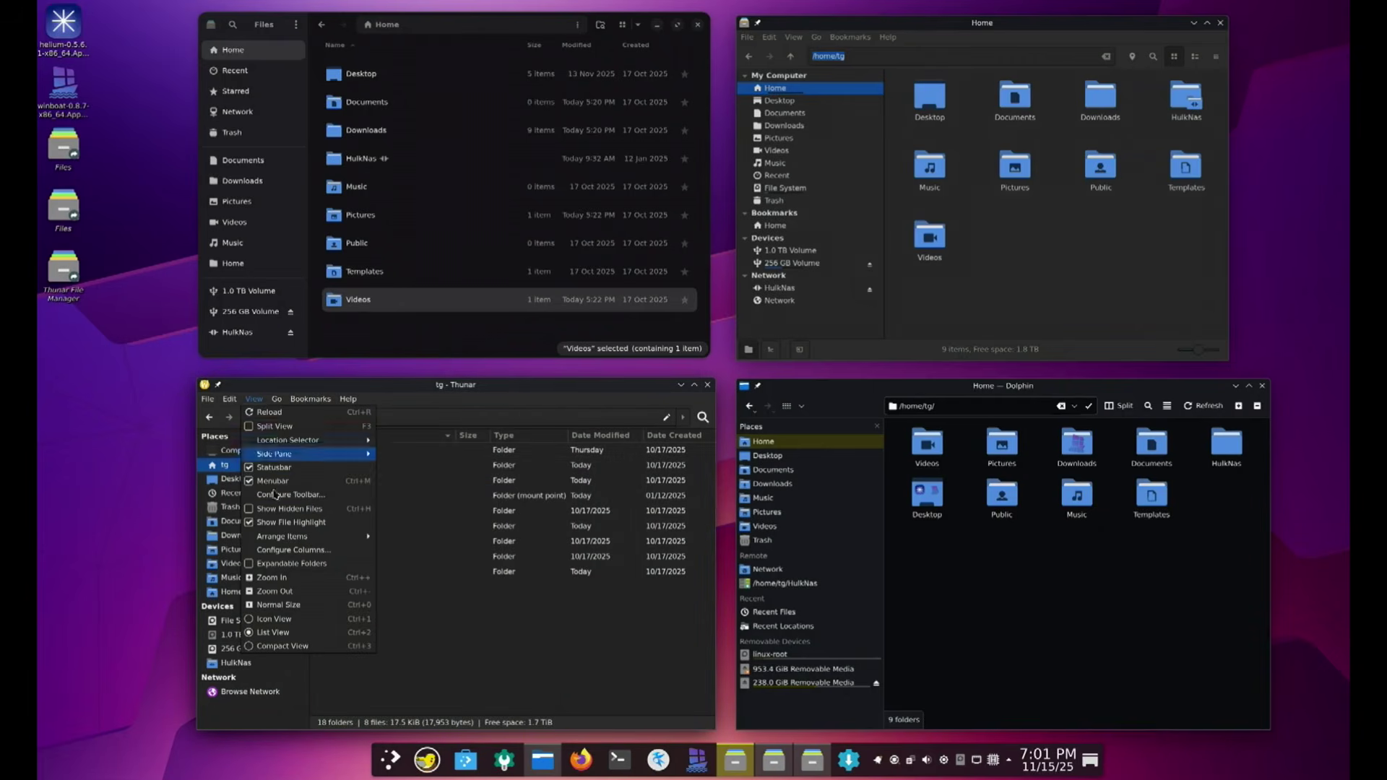
click(297, 551)
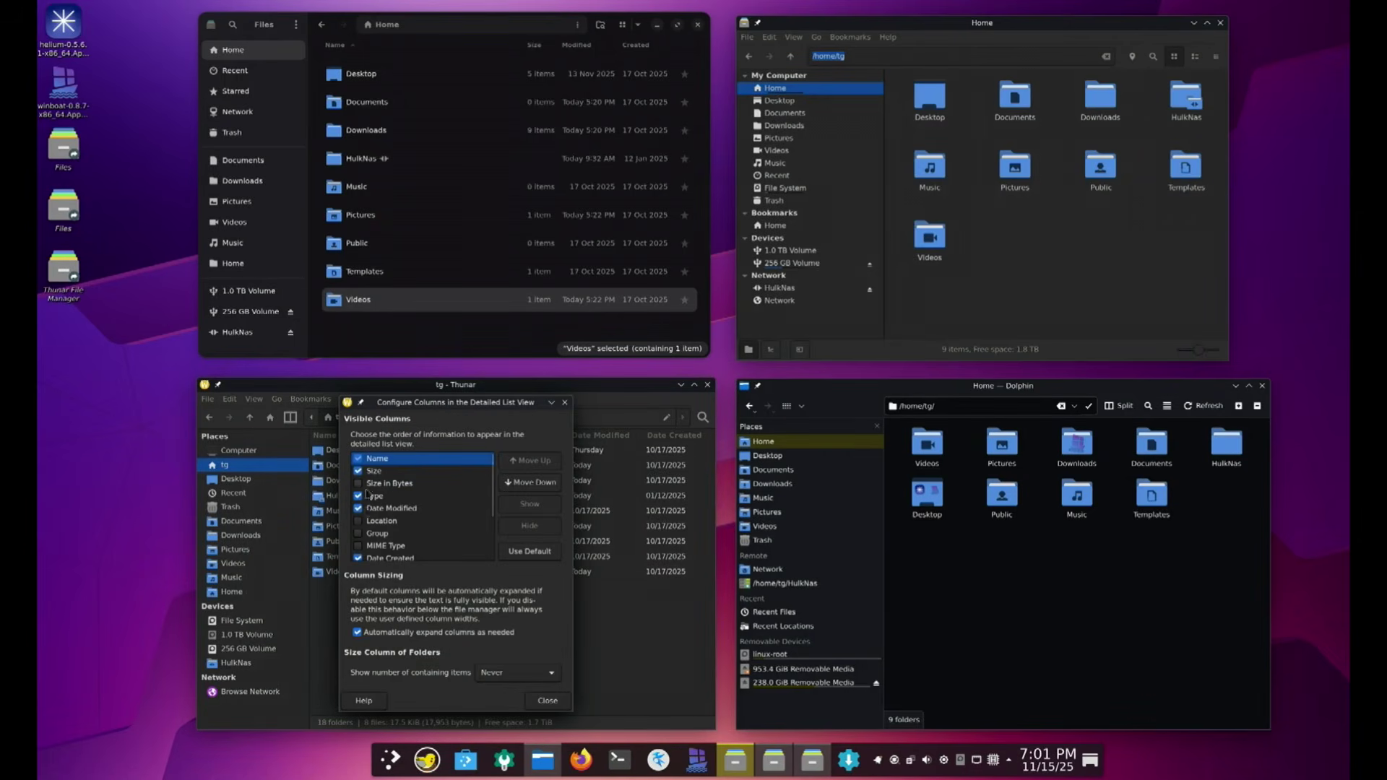
click(565, 404)
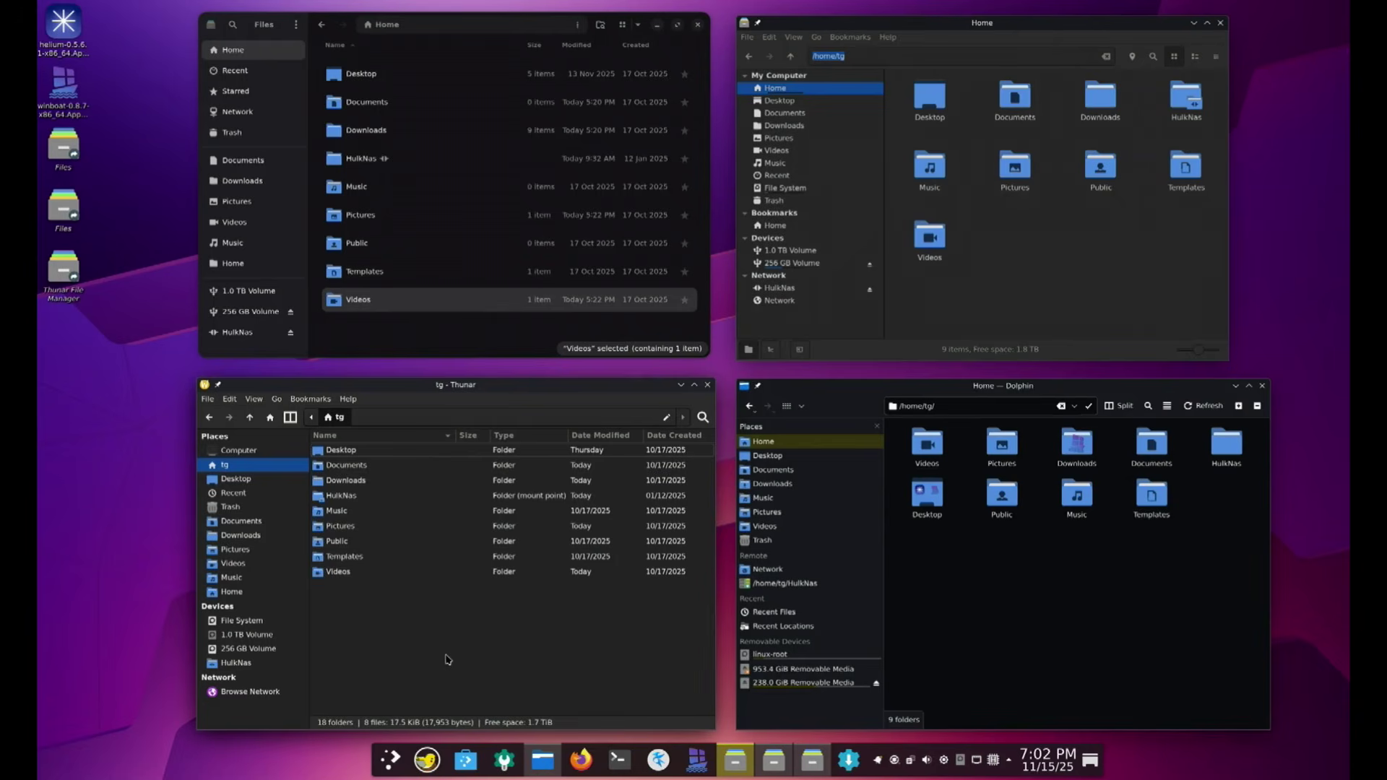
Browse the File System root in Thunar and go back down through the home folder to tg
click(240, 622)
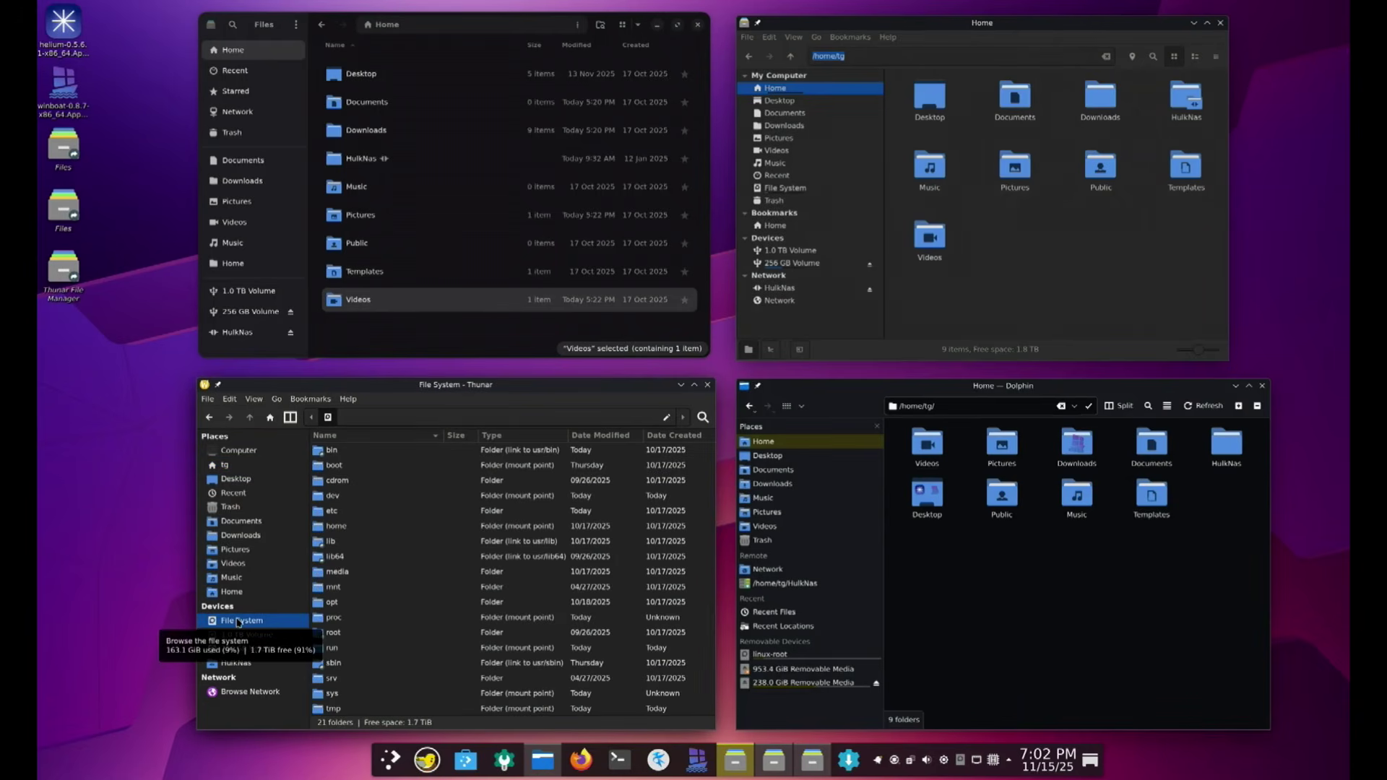
scroll(427, 525, down, 1)
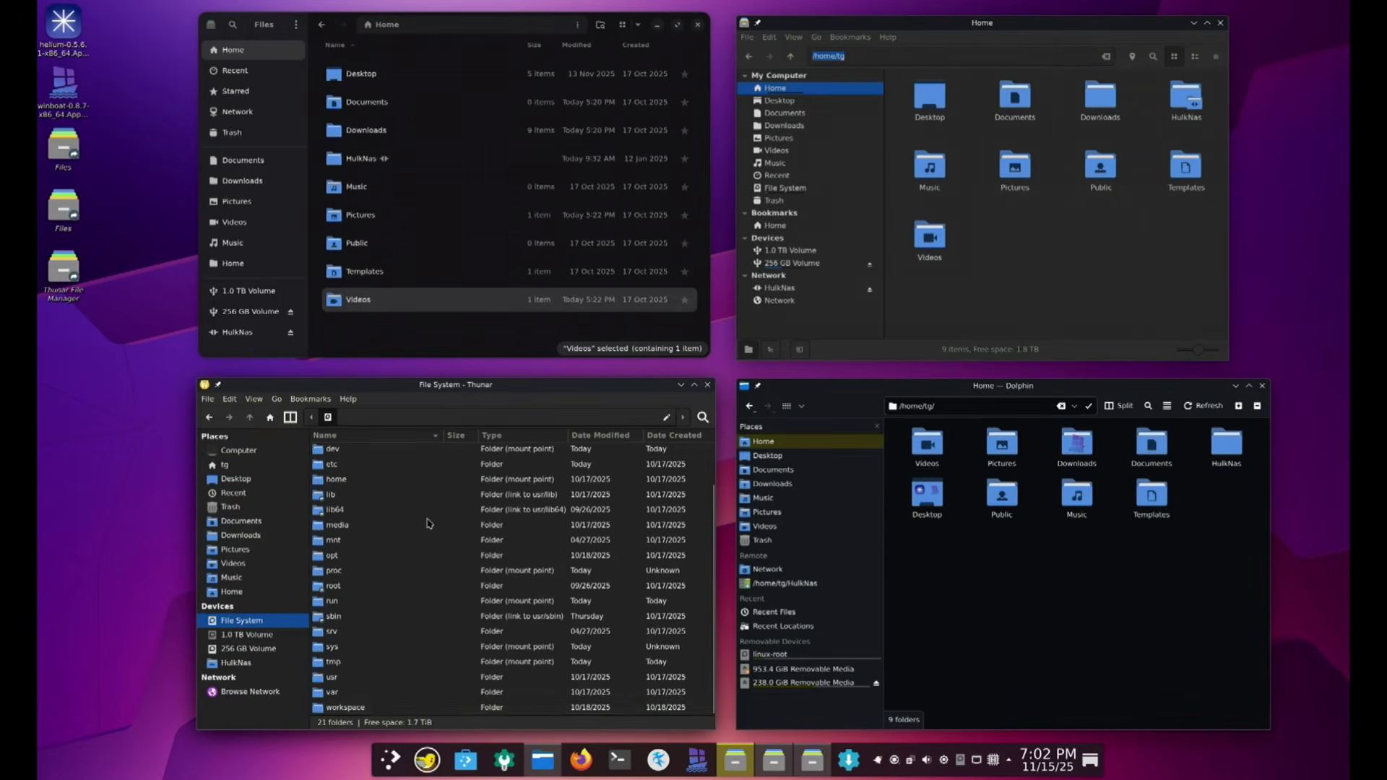
scroll(427, 524, up, 1)
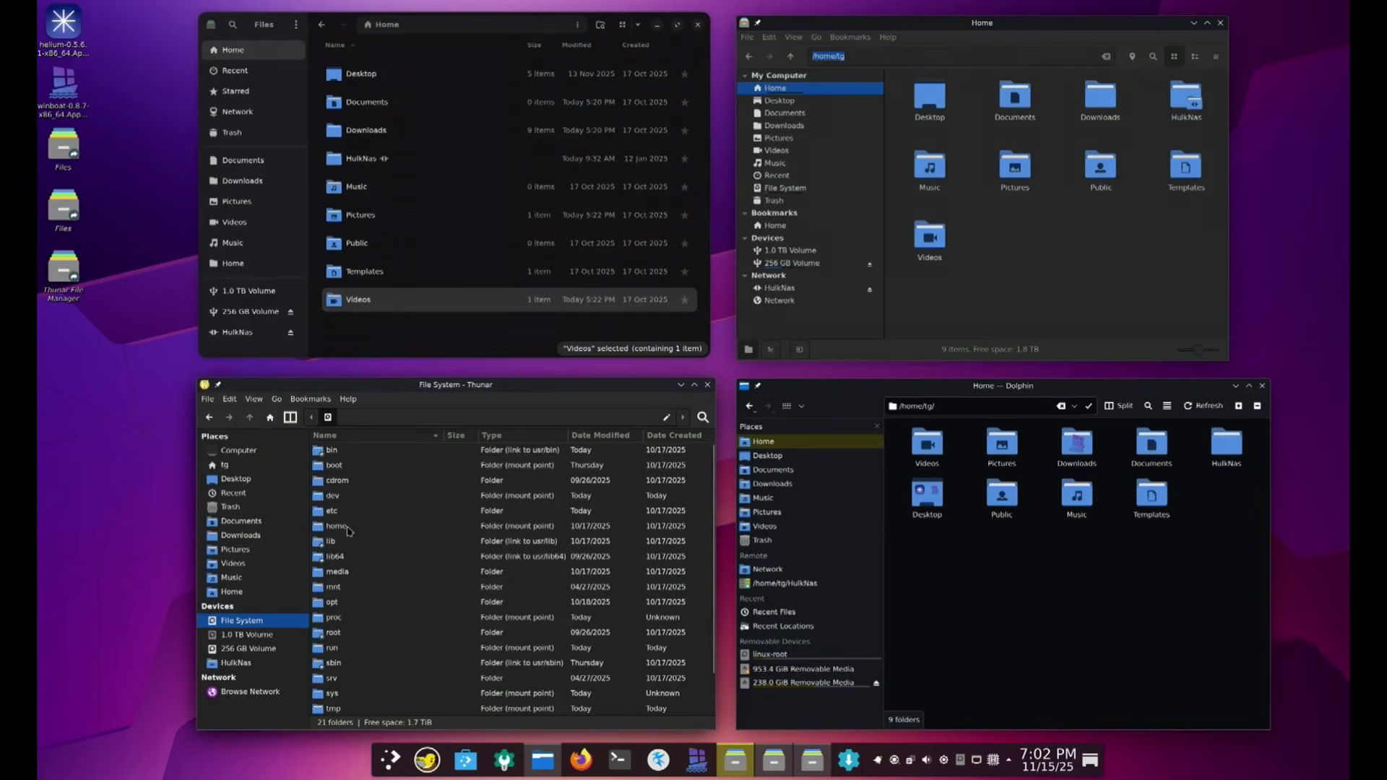
double_click(336, 526)
double_click(346, 467)
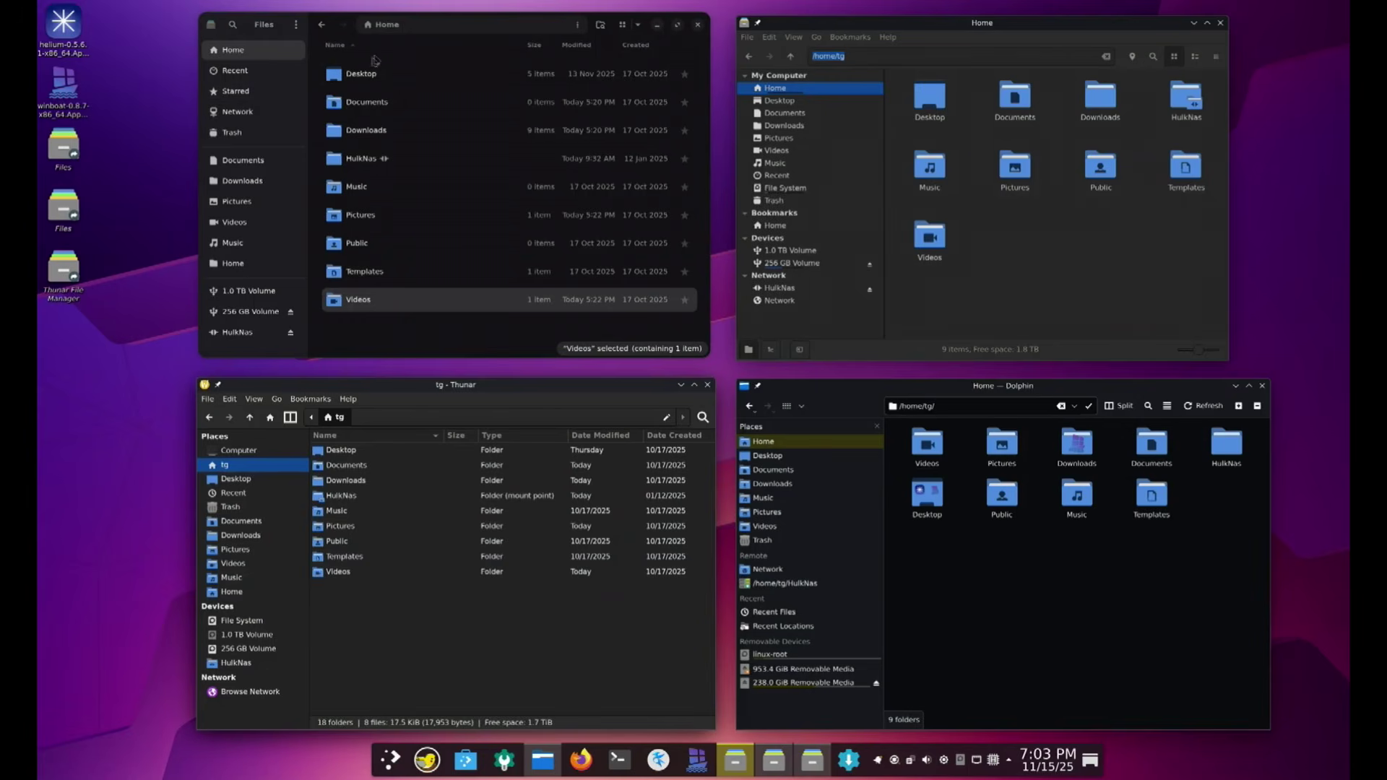
Go to the root location / in Files by entering its path, and return to Home
click(418, 25)
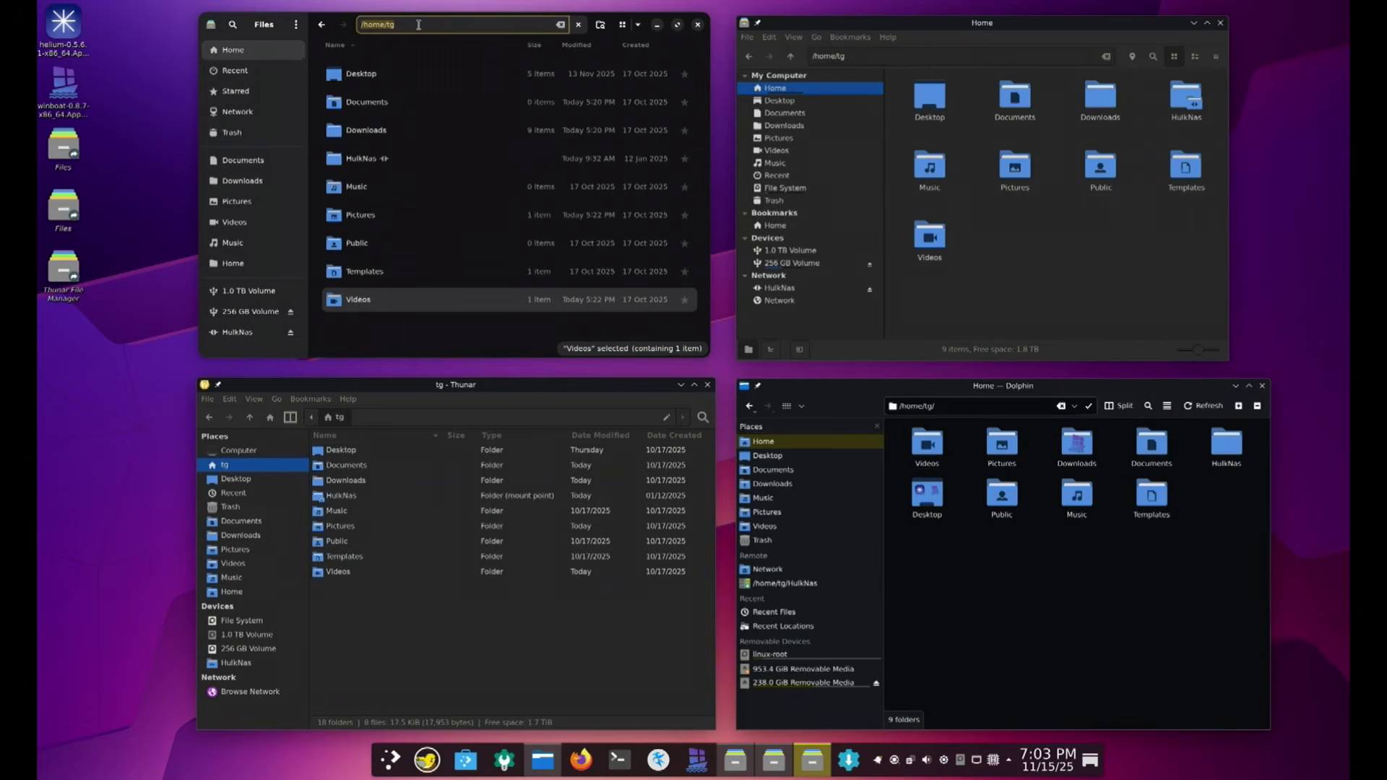
text(/)
key(Return)
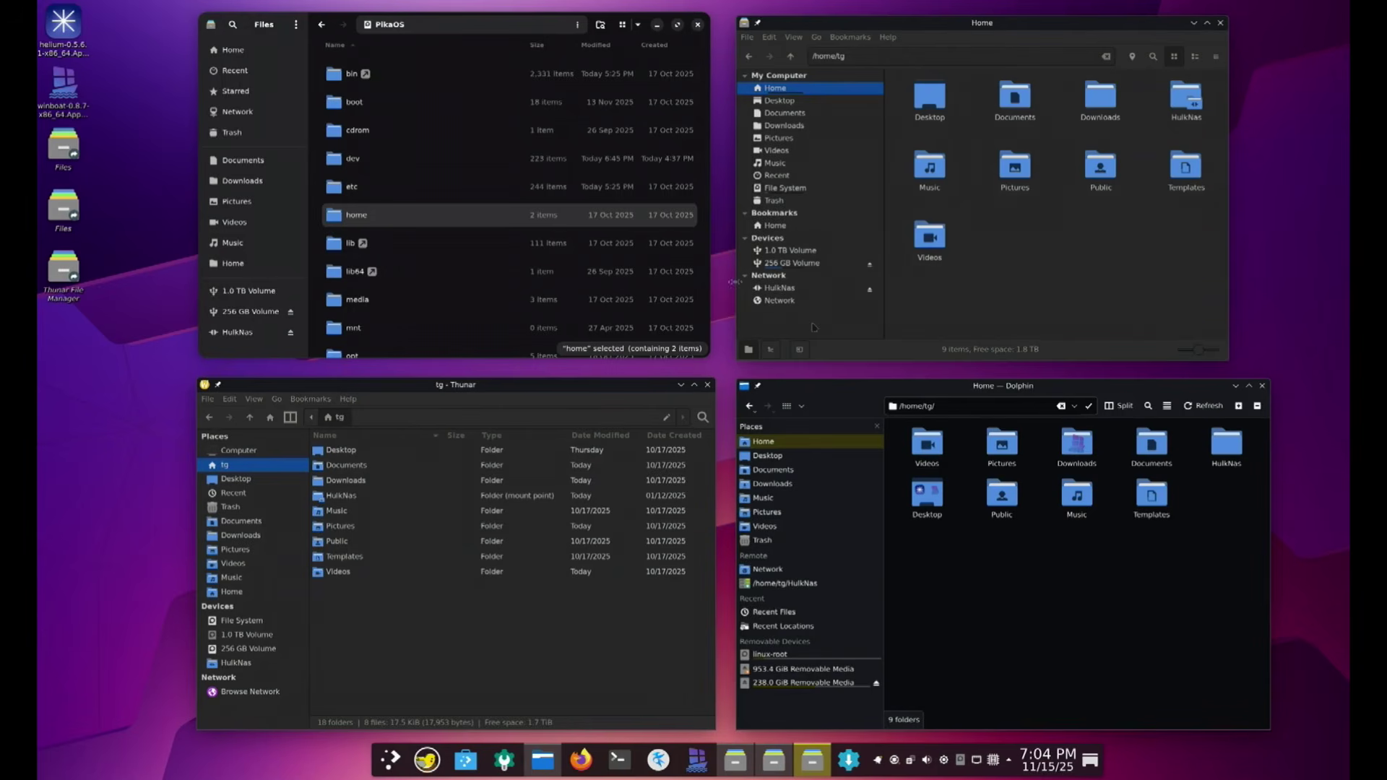
click(1016, 574)
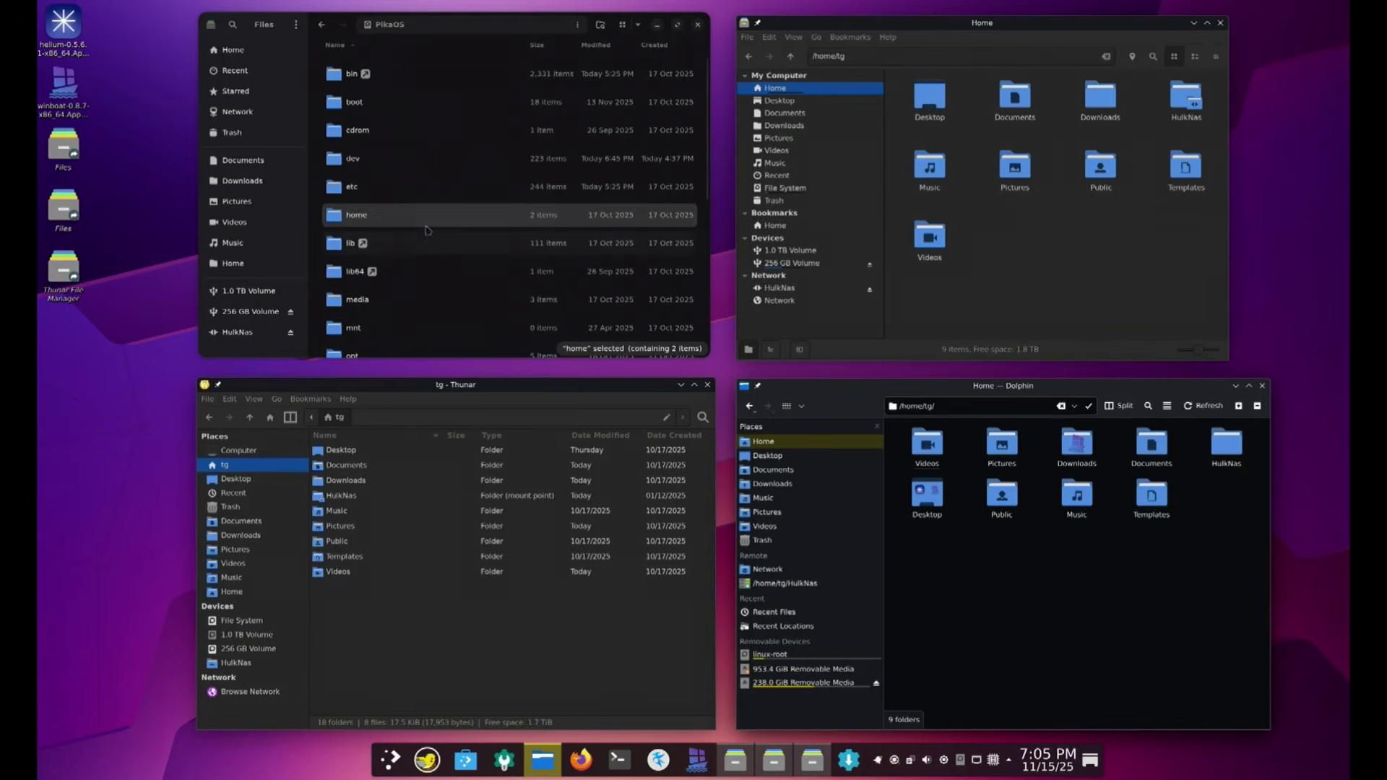
click(246, 50)
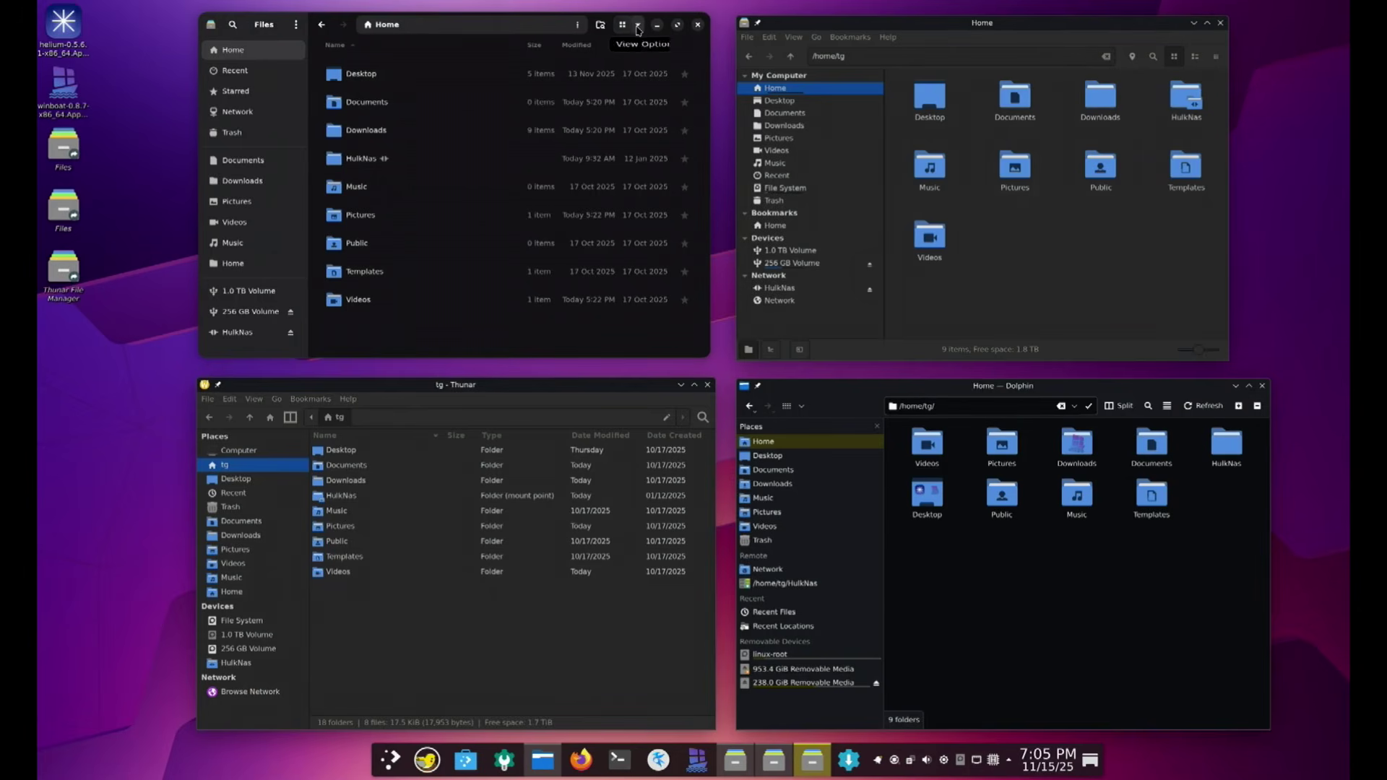
Look at the view options in Files and toggle the Home folder between grid and list views
click(638, 27)
click(638, 30)
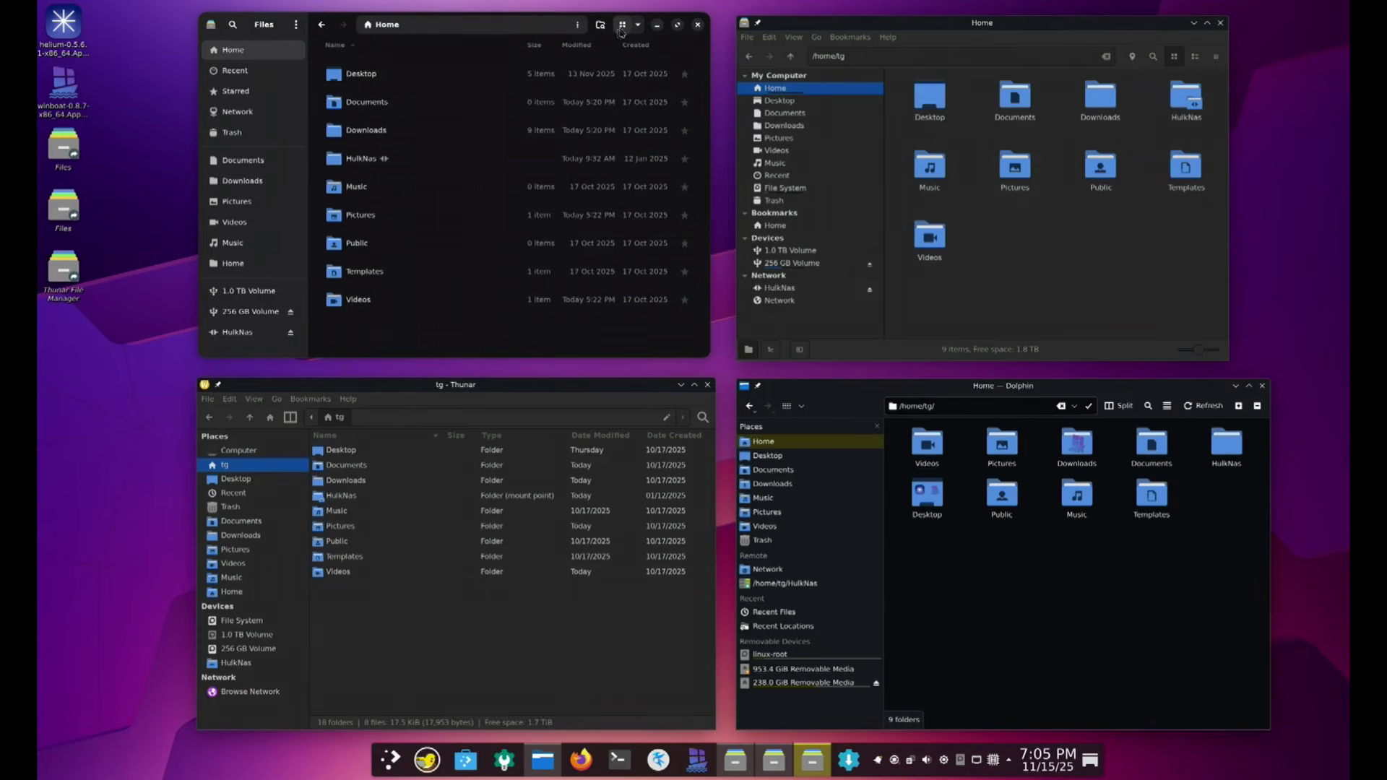
click(620, 31)
click(620, 31)
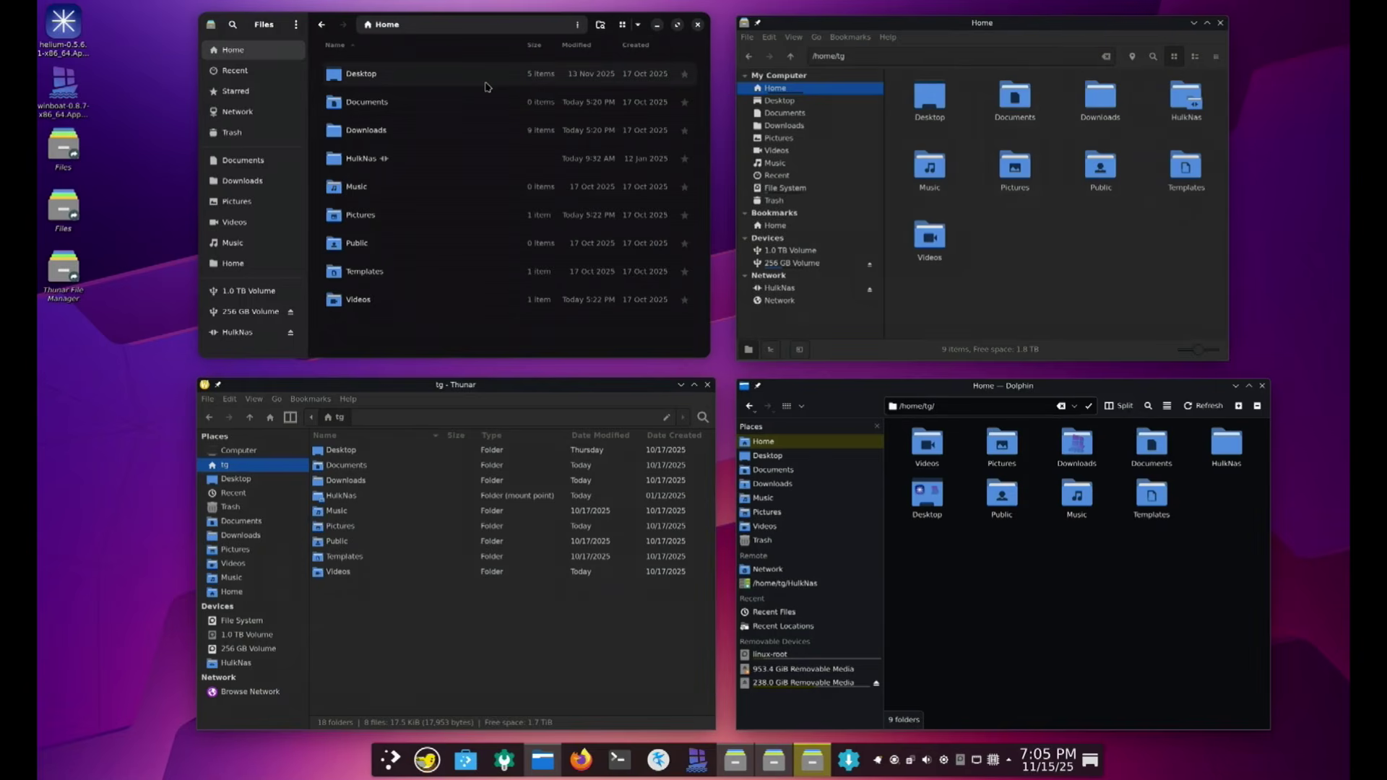
Cycle Thunar's home folder through Icon View and List View to Compact View, and toggle Split View on and off
click(260, 399)
click(276, 618)
click(264, 400)
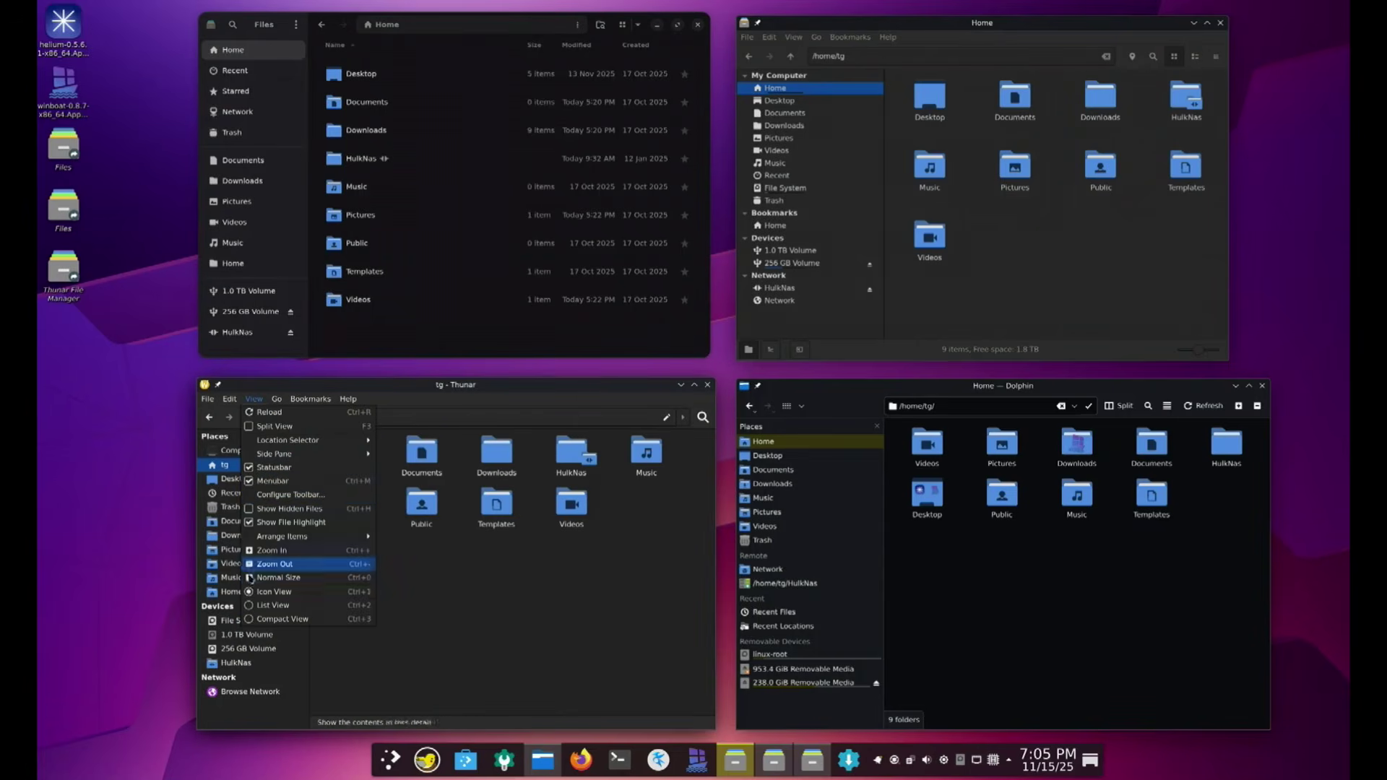
click(273, 606)
click(253, 400)
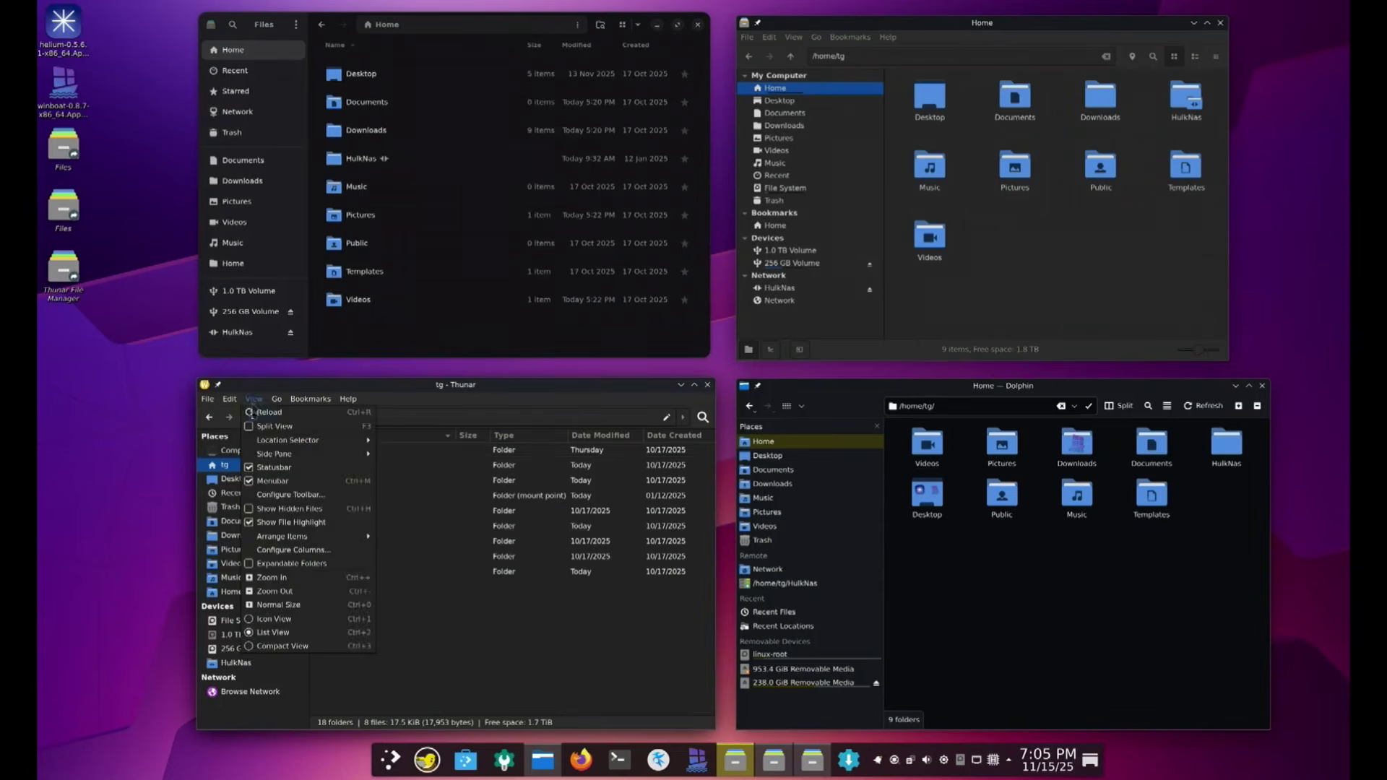
click(282, 646)
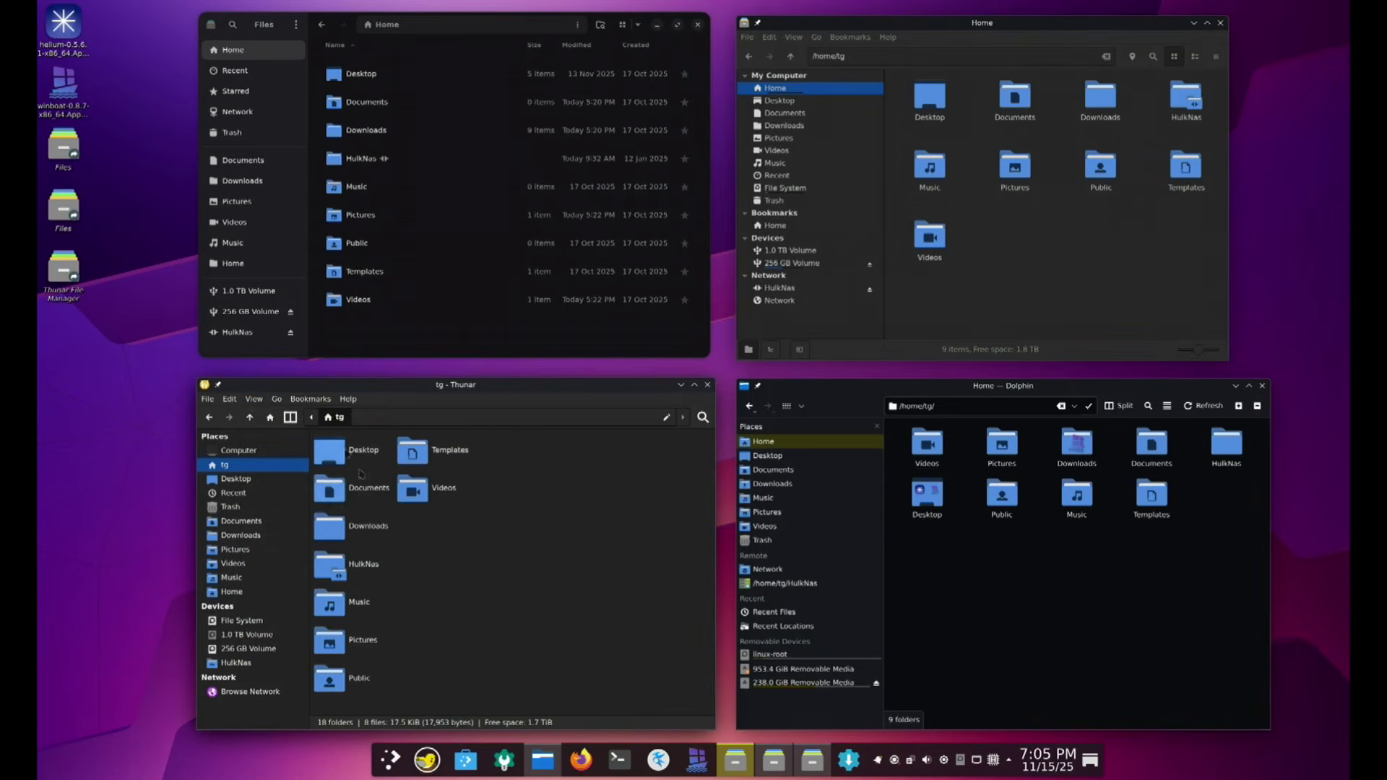
click(290, 418)
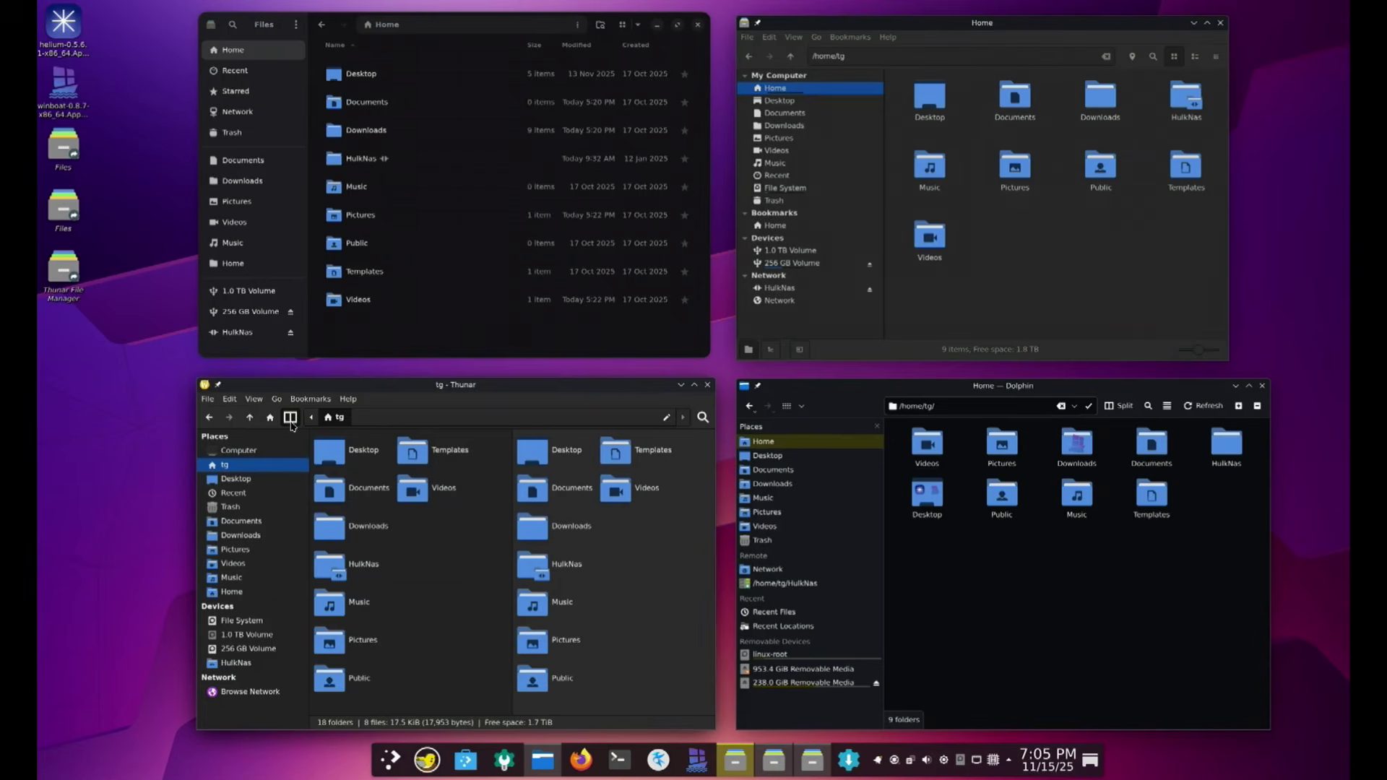
click(291, 420)
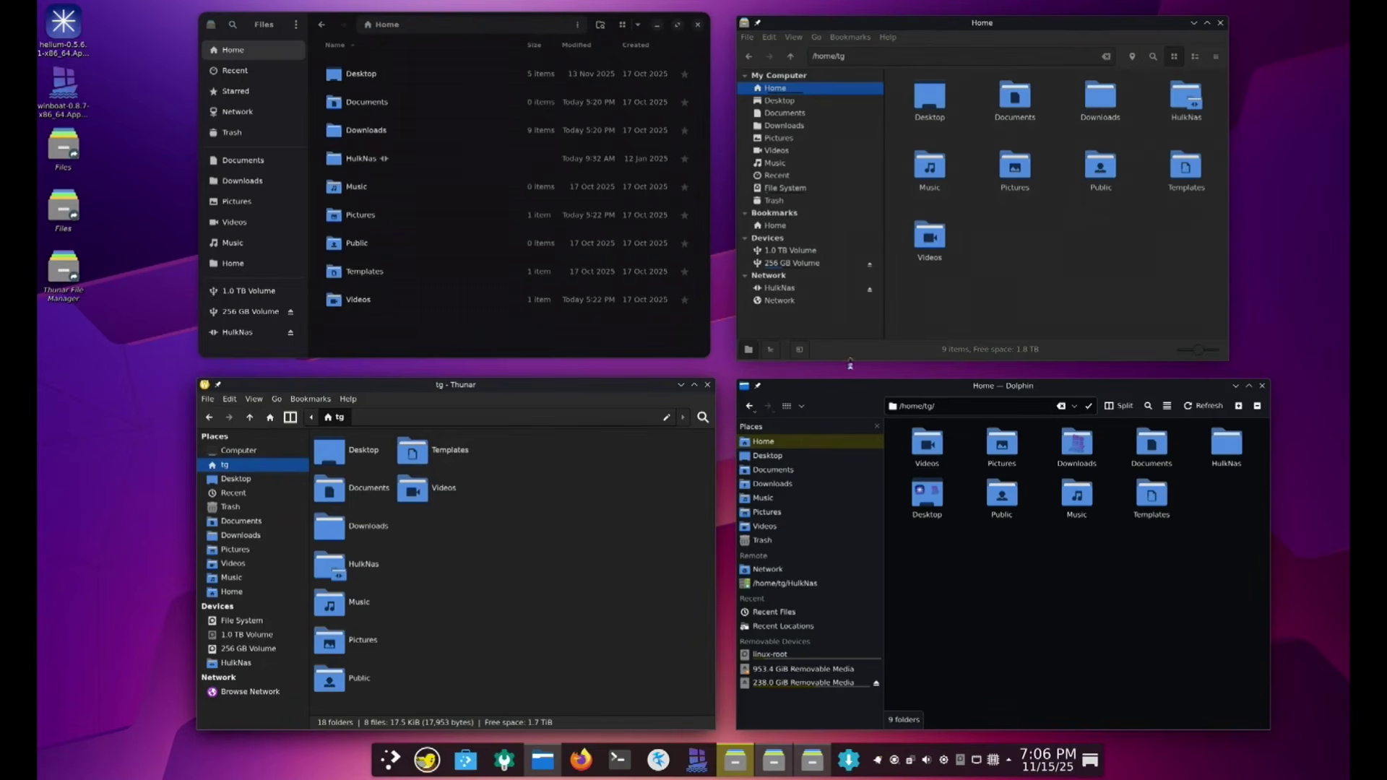
Add the Zoom Out, Zoom In, Icon View, List View, Compact View and Reload buttons to Thunar's toolbar
click(255, 400)
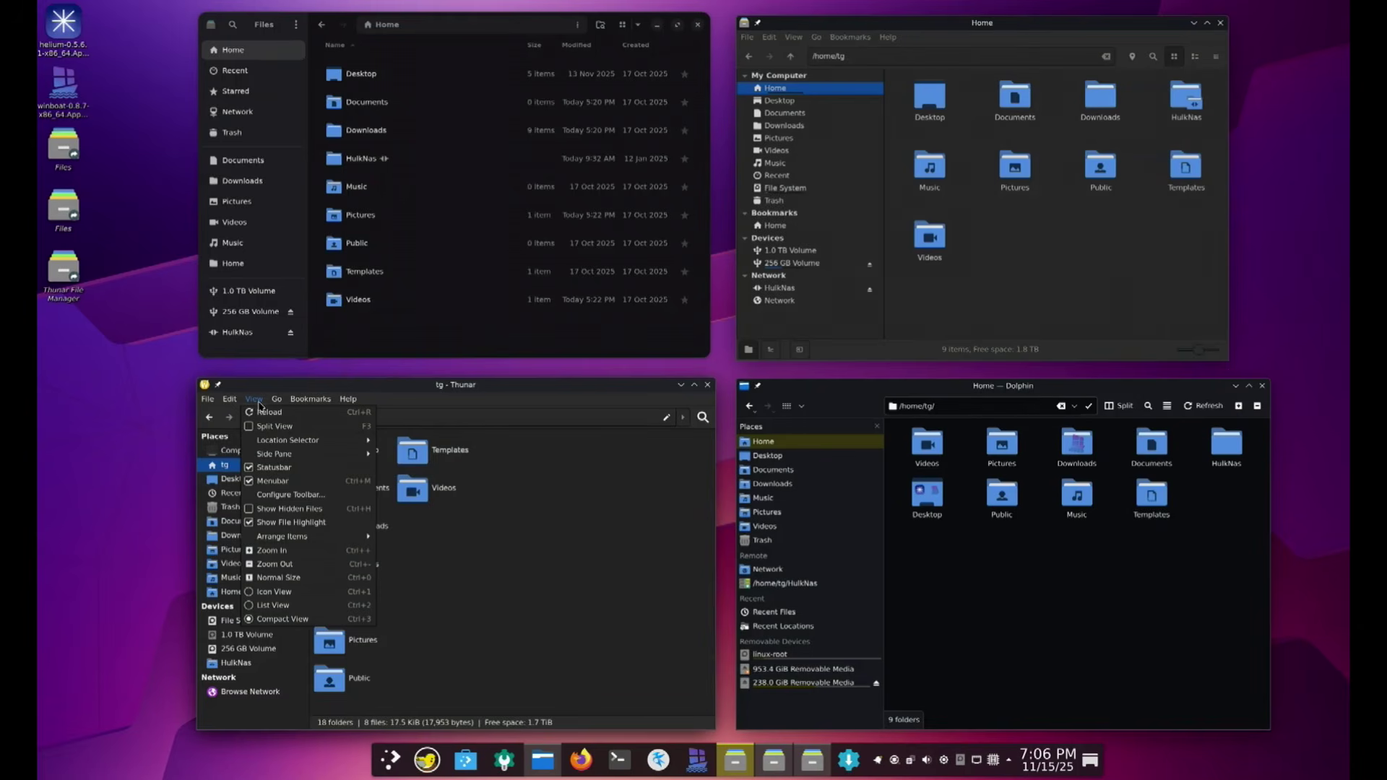
click(279, 495)
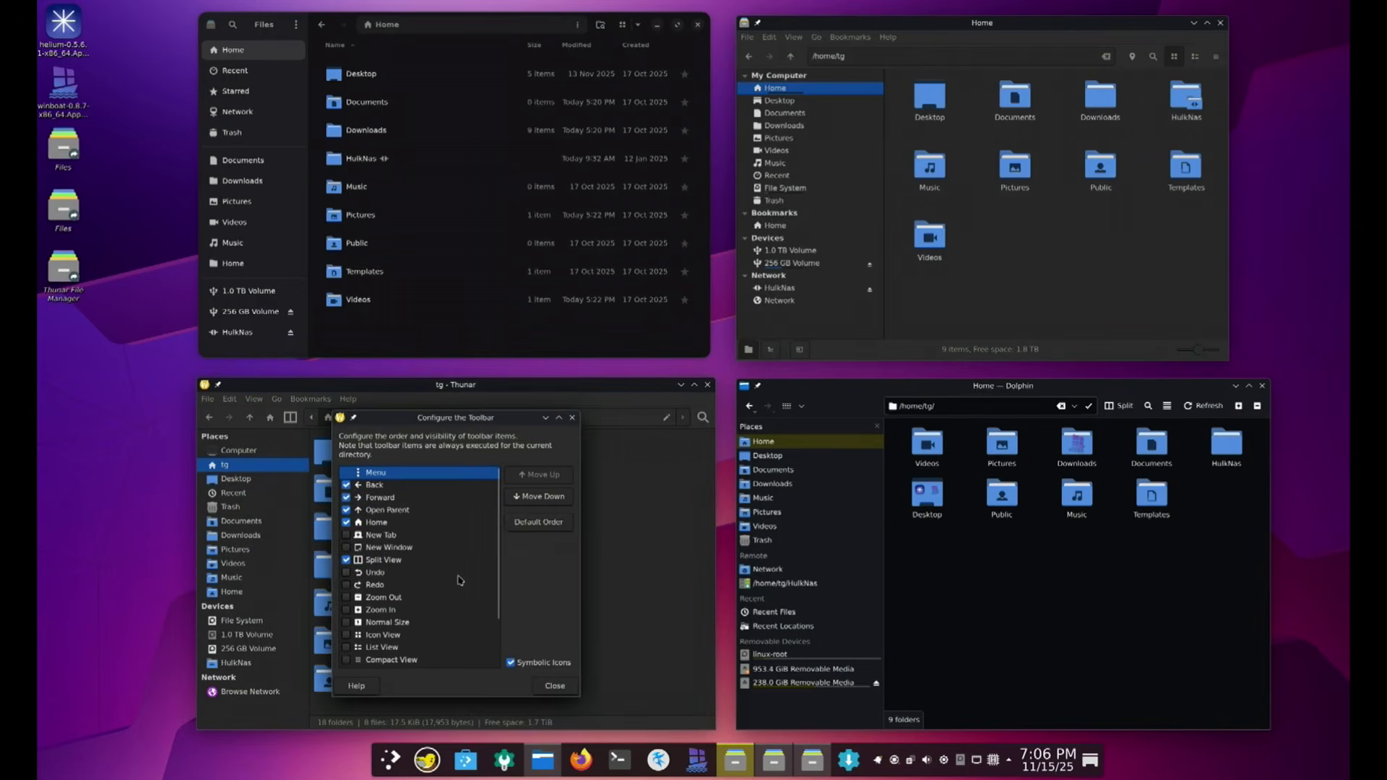
click(348, 599)
click(348, 610)
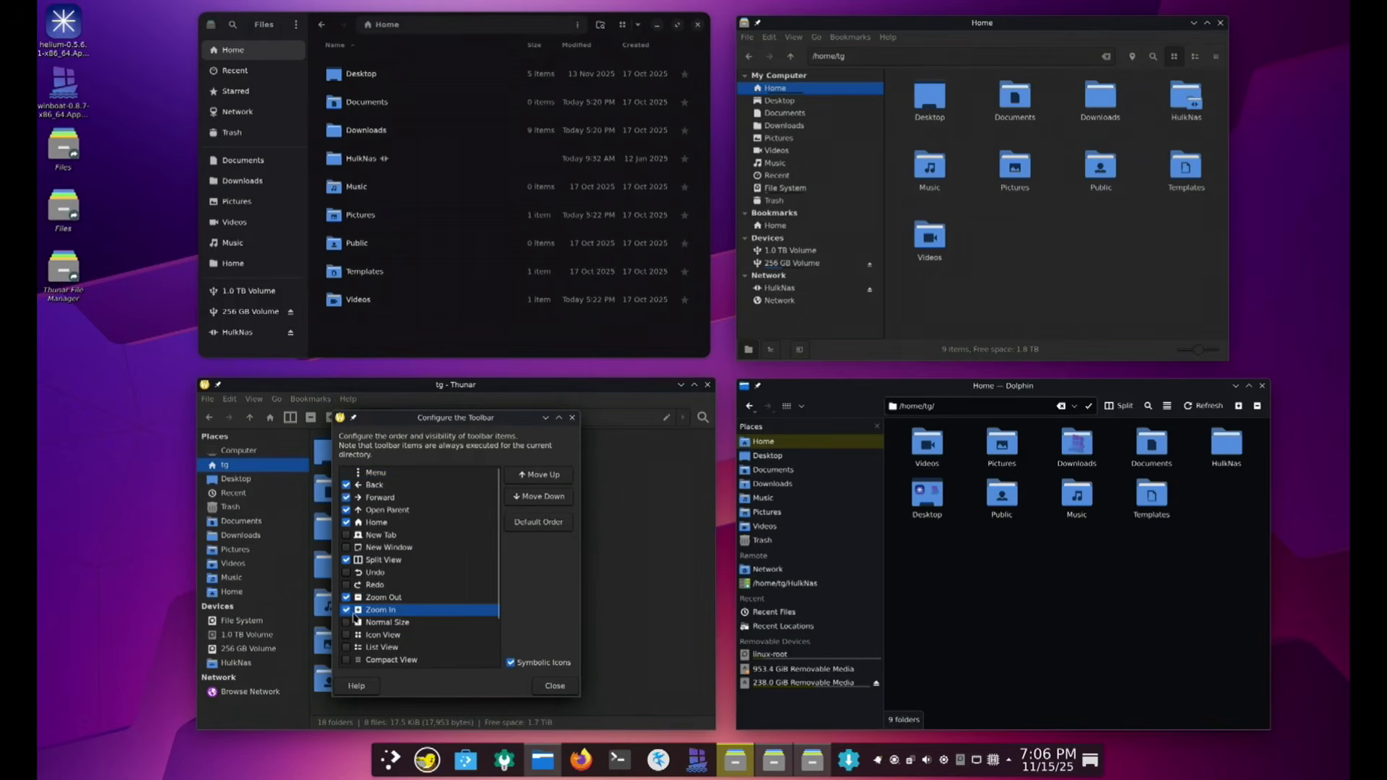
click(346, 637)
click(347, 649)
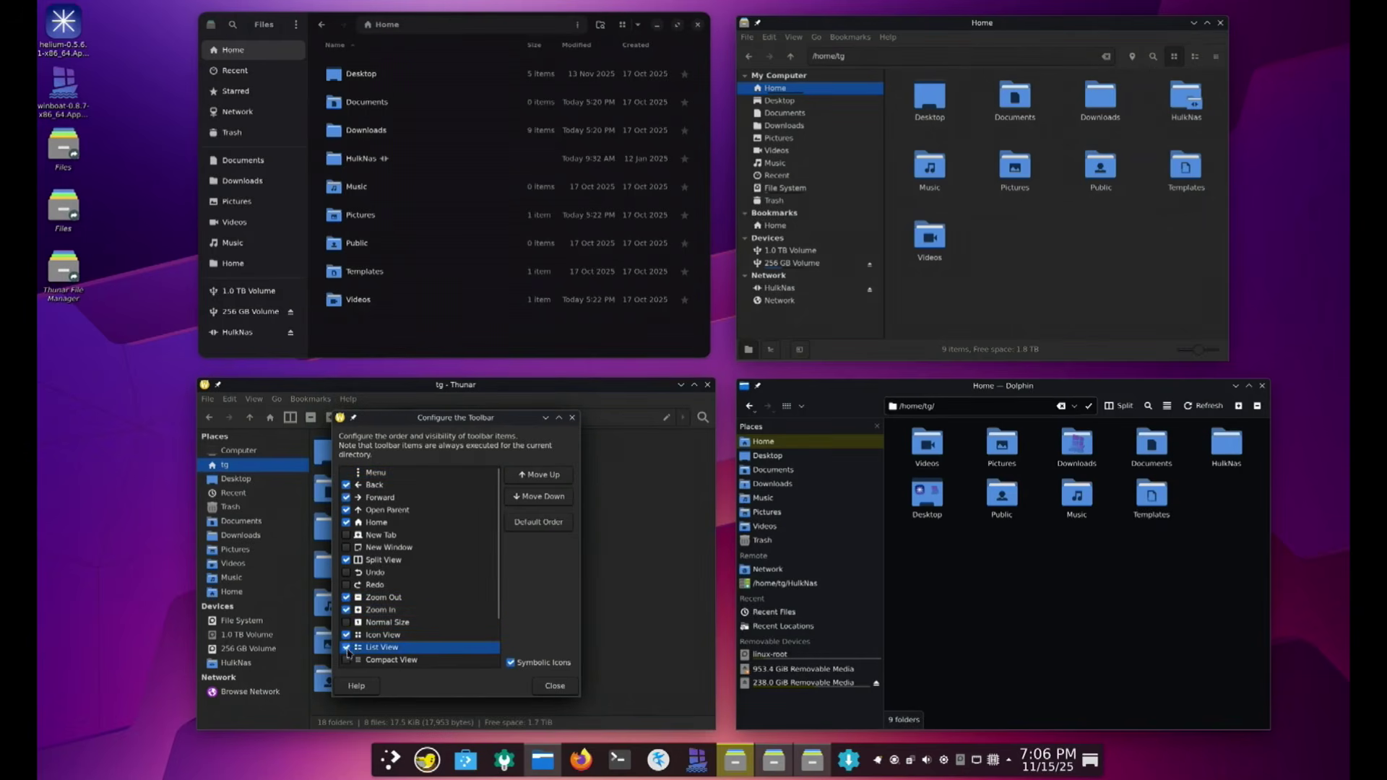
click(347, 661)
scroll(406, 623, down, 2)
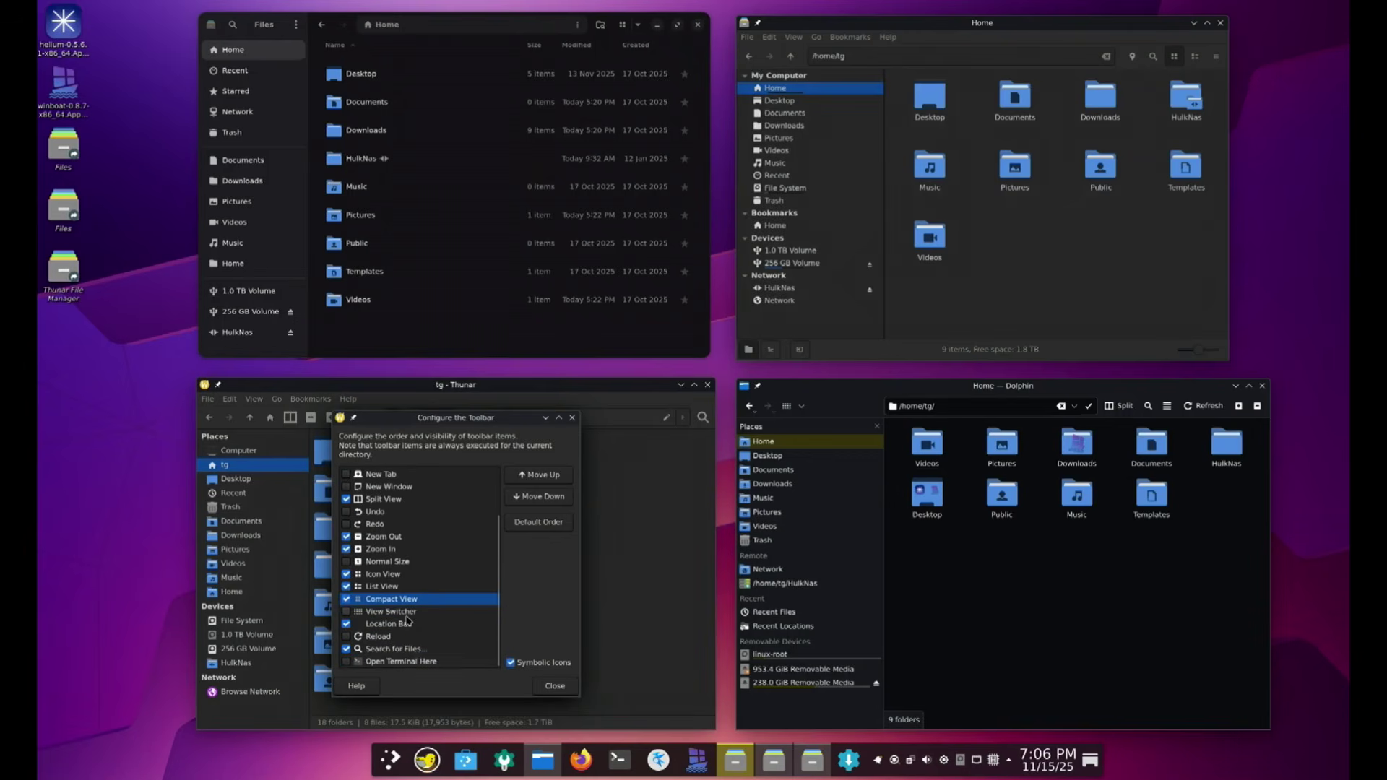
click(346, 637)
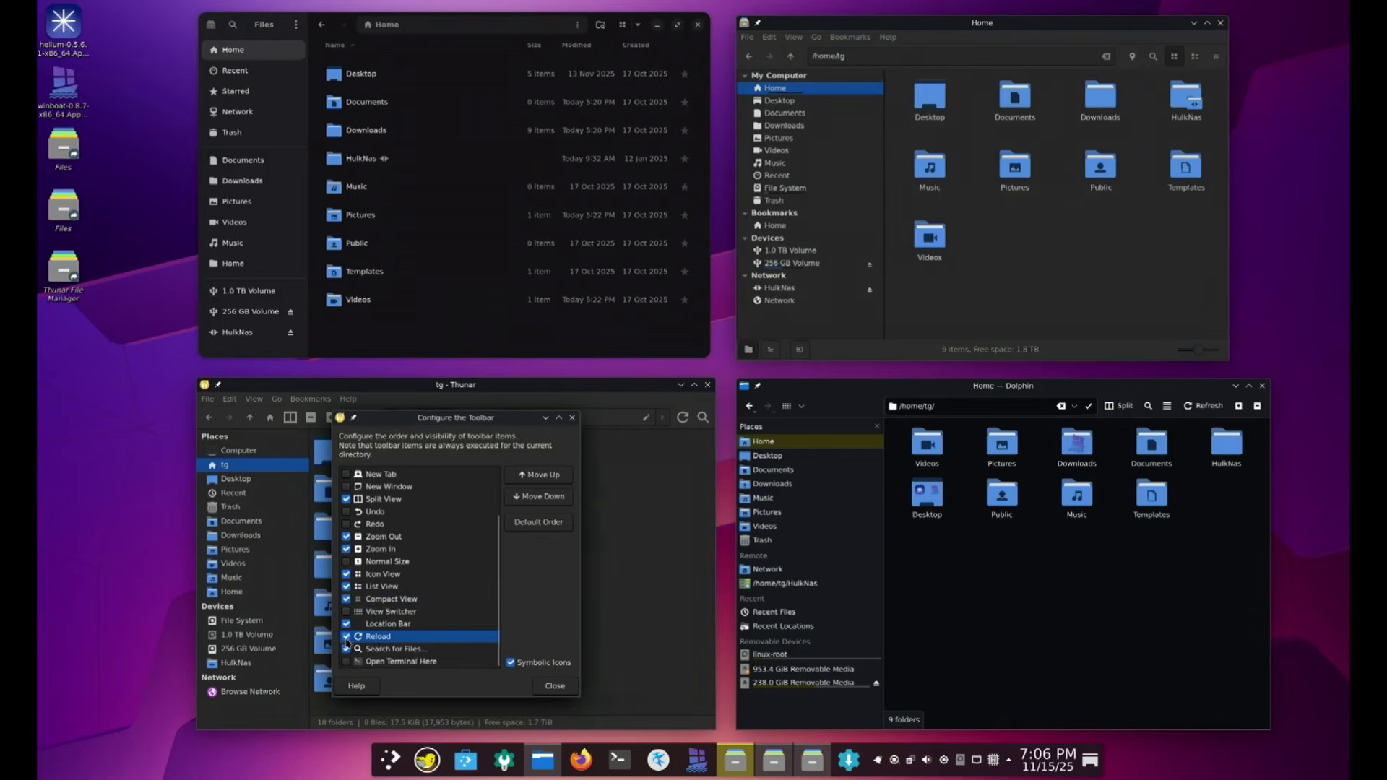
click(557, 688)
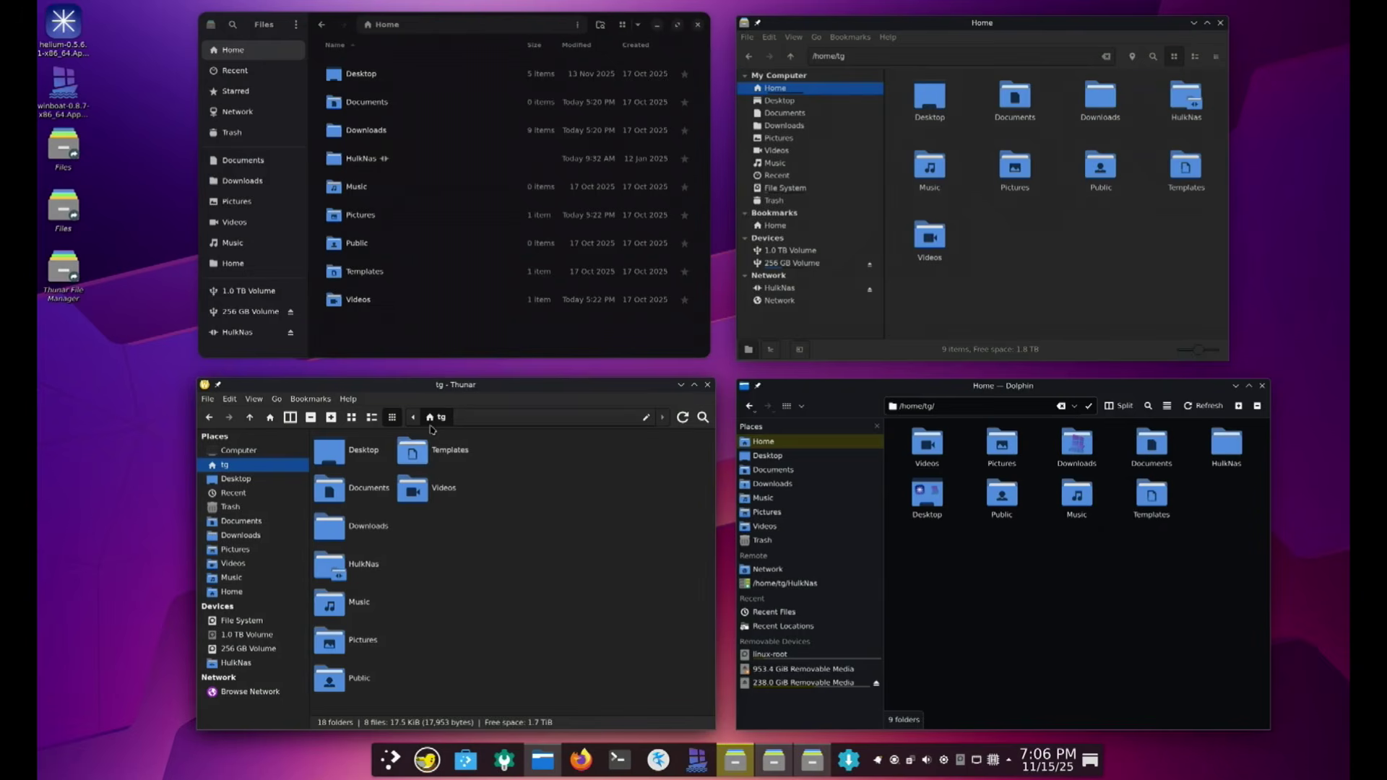
Reload the home folder in Thunar, then switch it to Icon View and on to List View
click(687, 420)
click(792, 409)
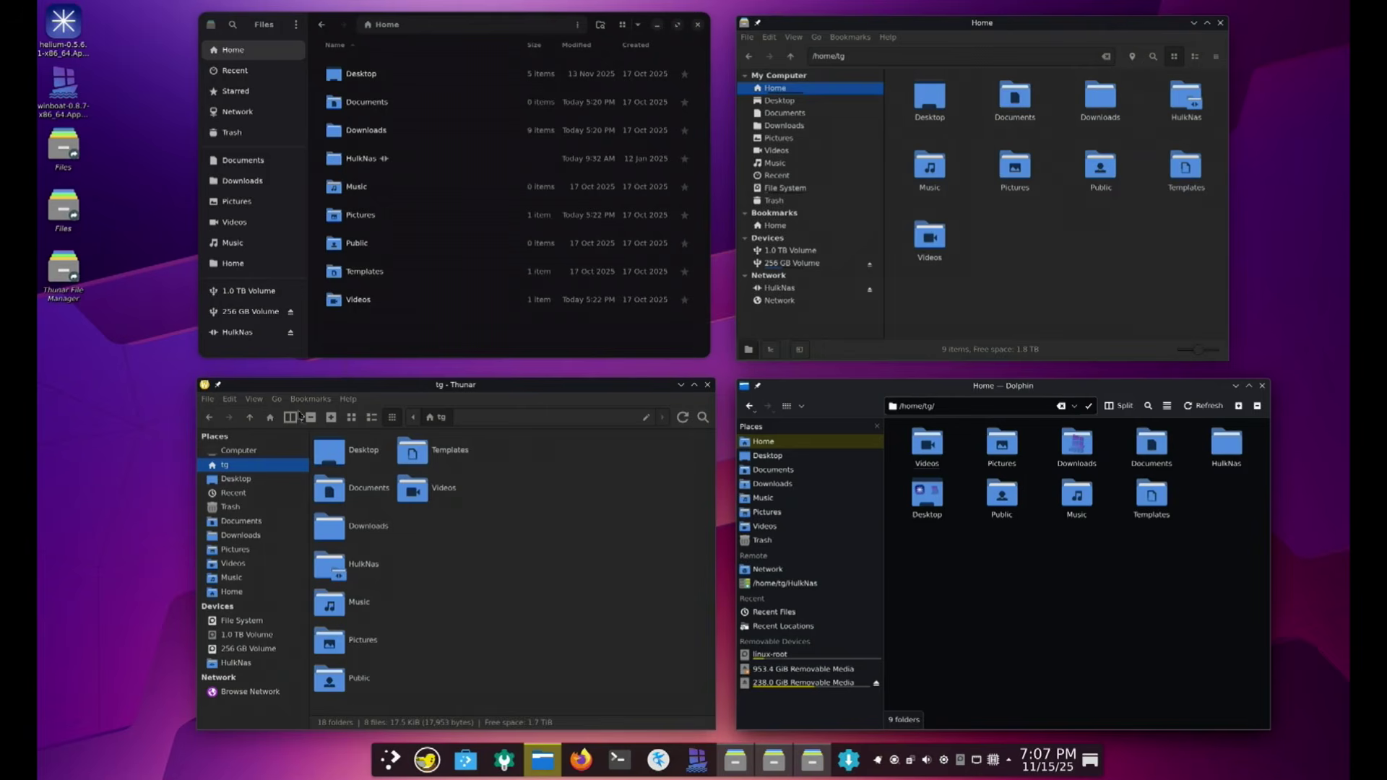
click(351, 419)
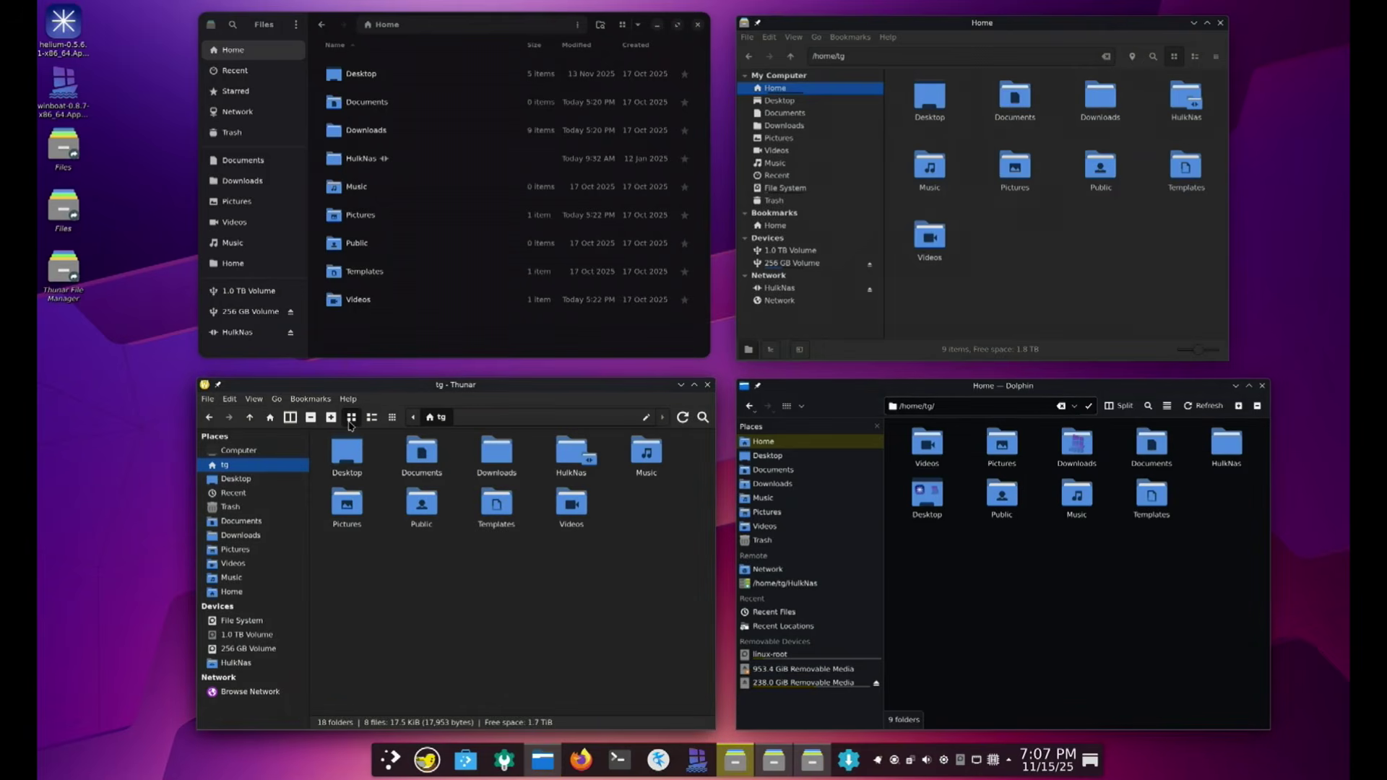
click(371, 419)
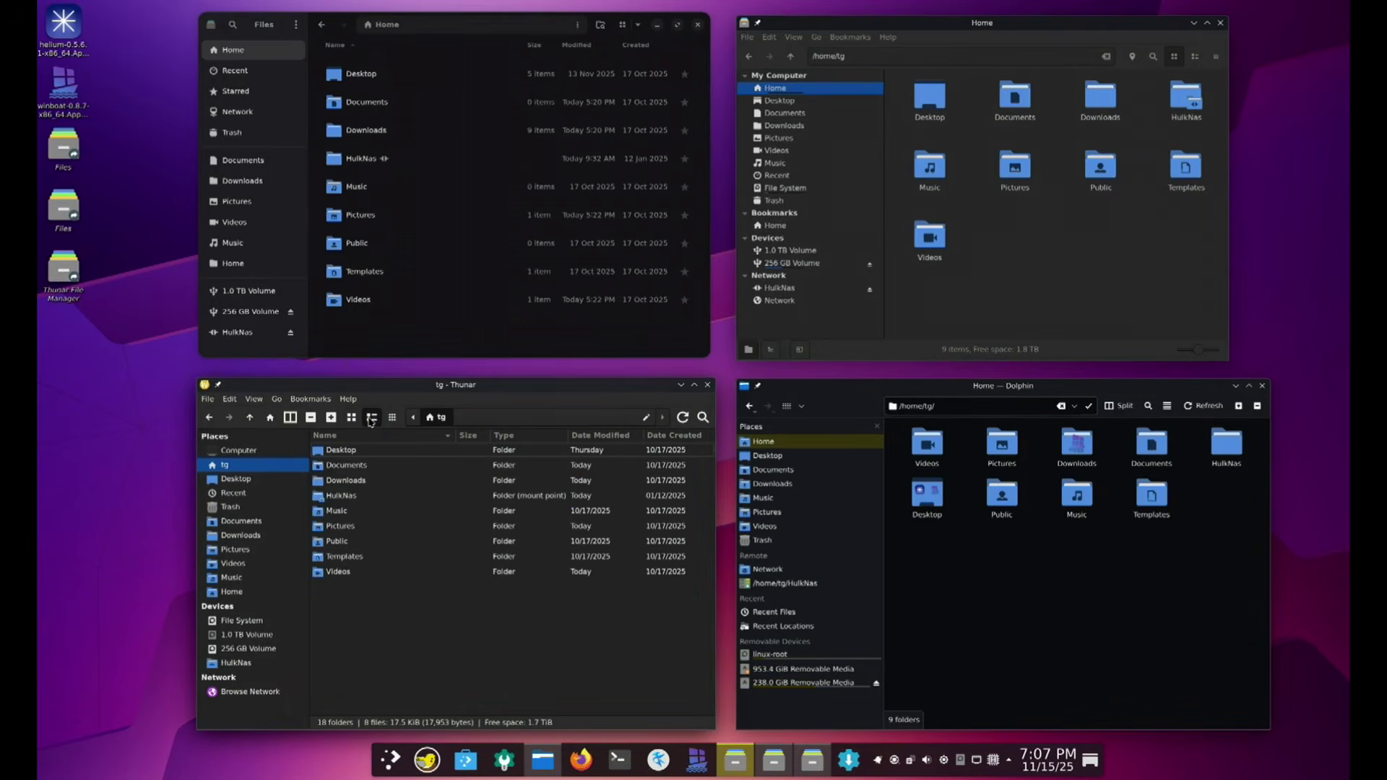
Zoom in on Thunar's home folder list and zoom back out to the smallest rows
click(331, 417)
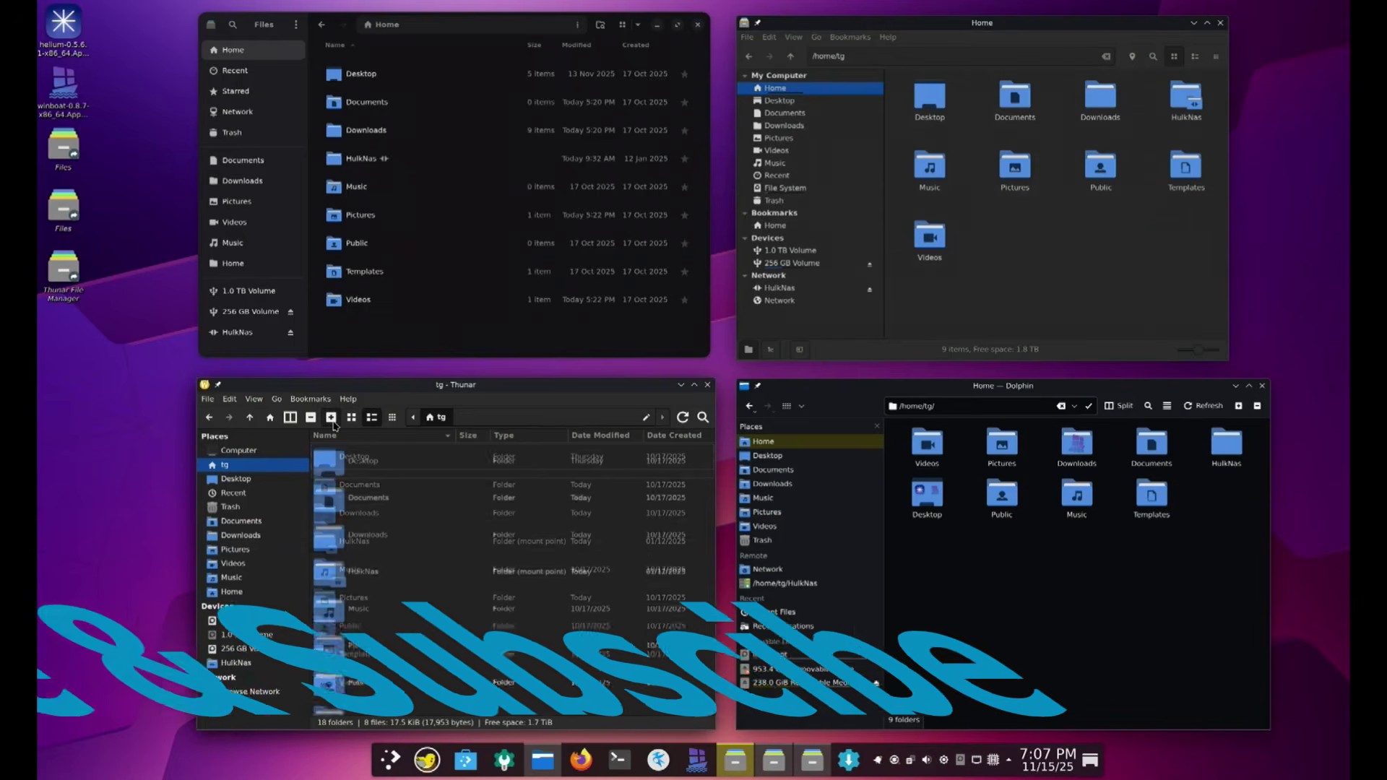
click(333, 421)
click(312, 418)
click(312, 419)
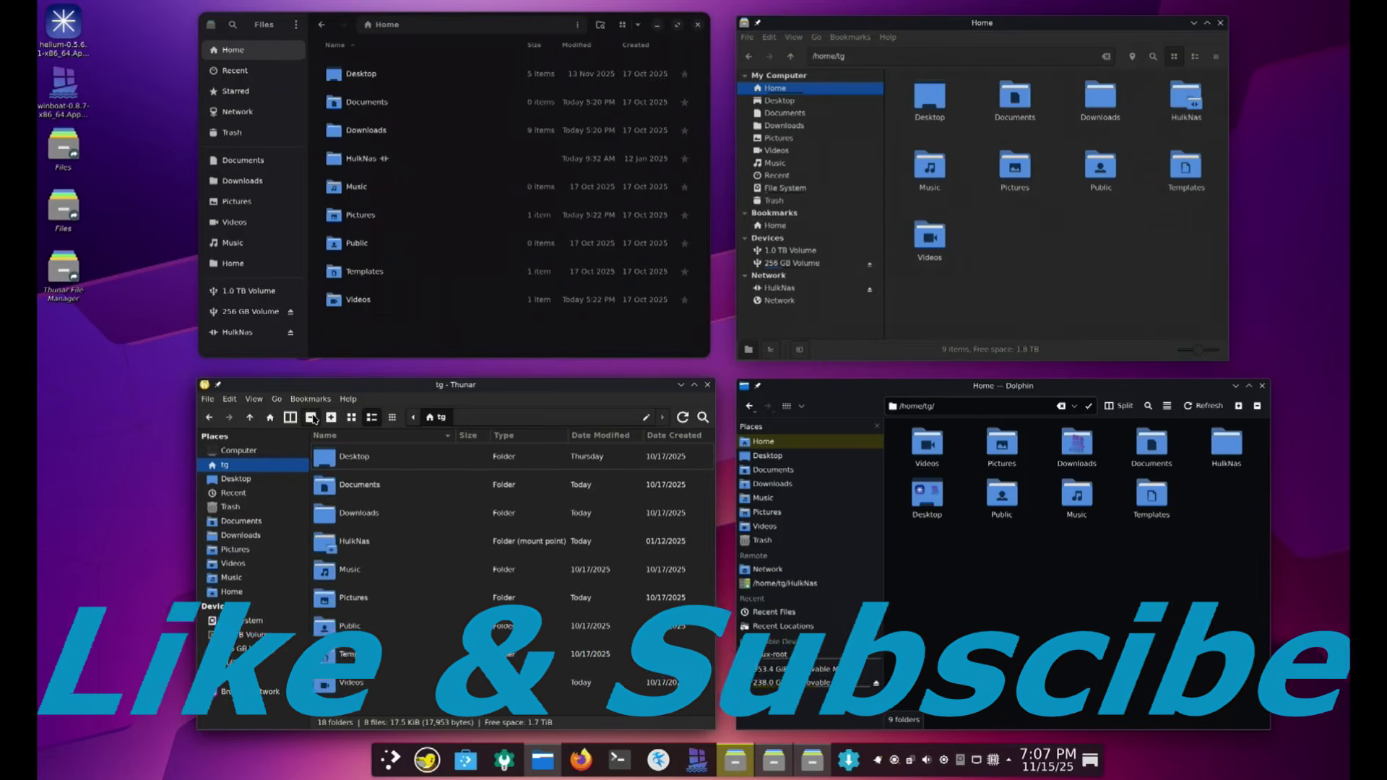
click(312, 418)
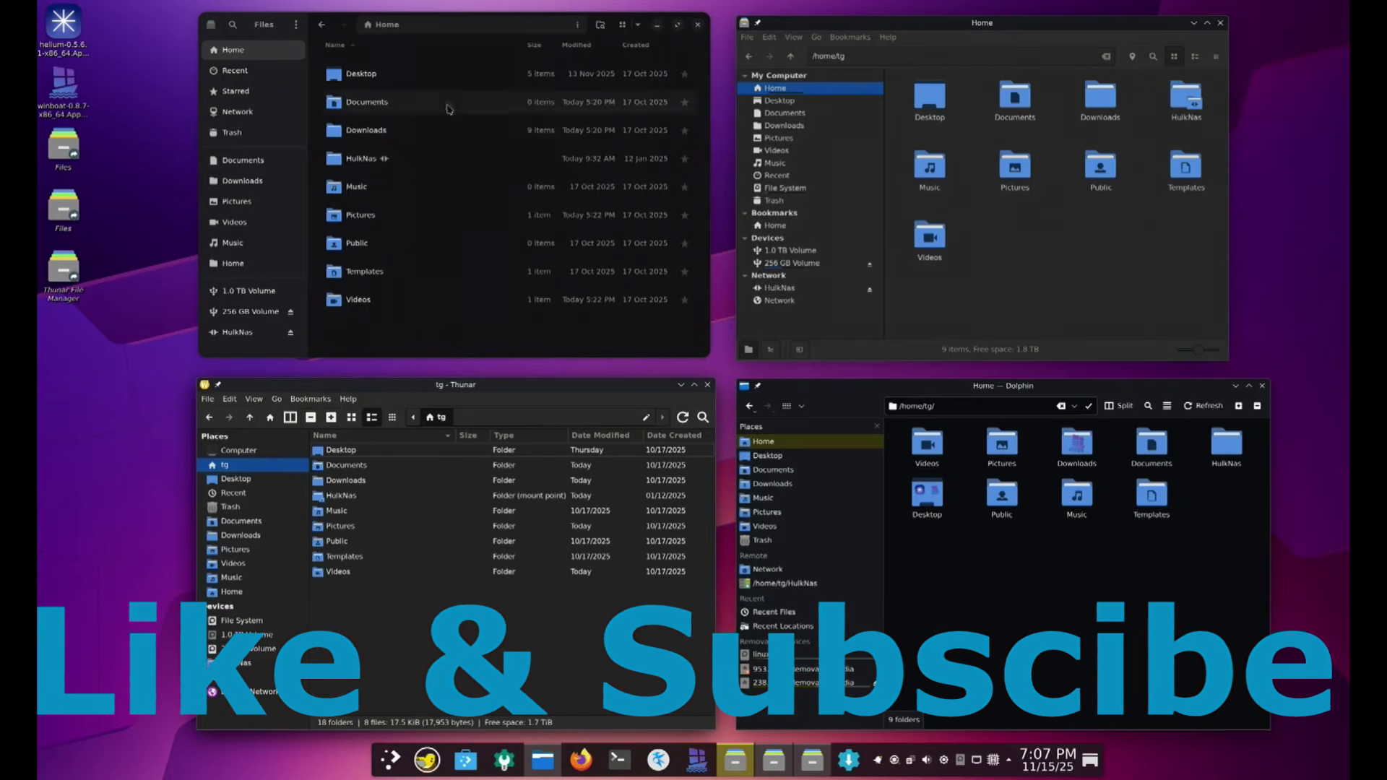
Check the main menu and the Home folder's context menu in Files for toolbar customization options
click(297, 29)
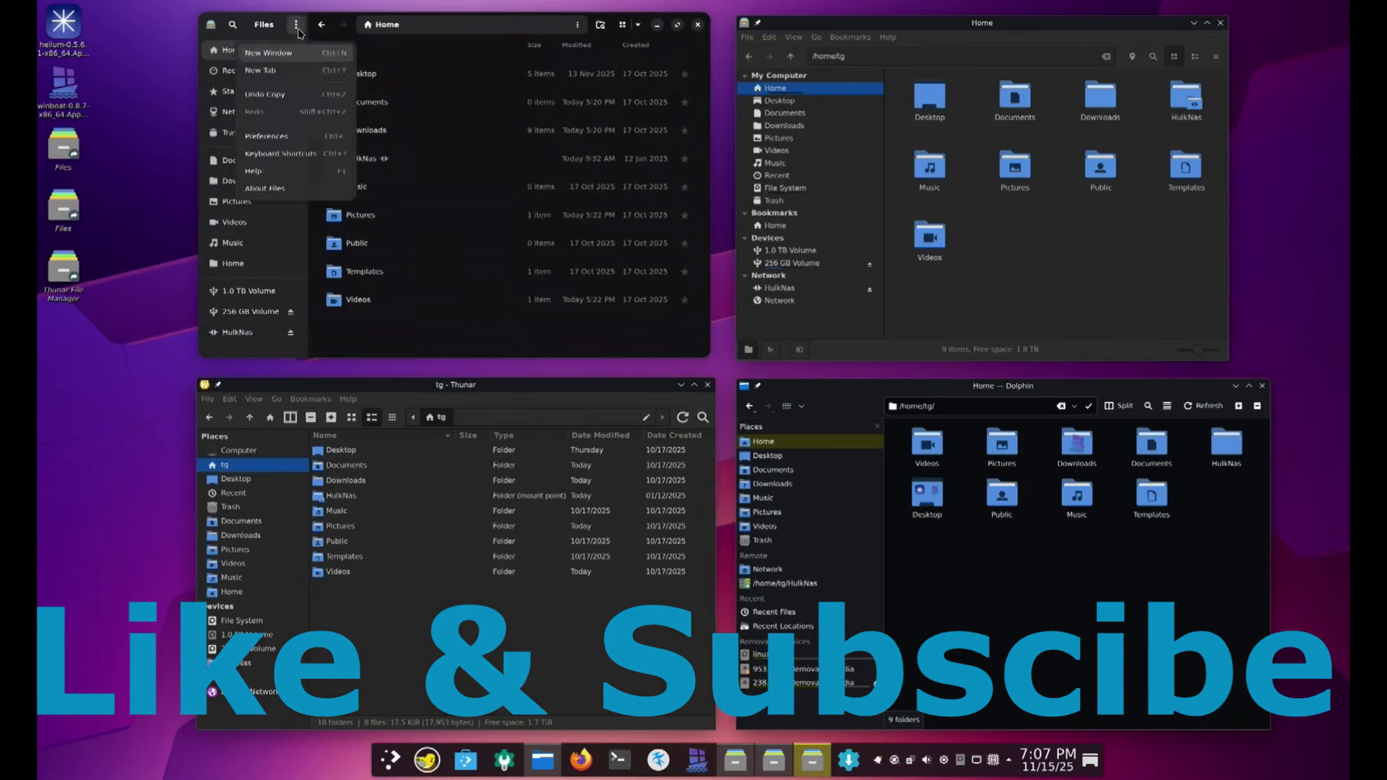
click(298, 34)
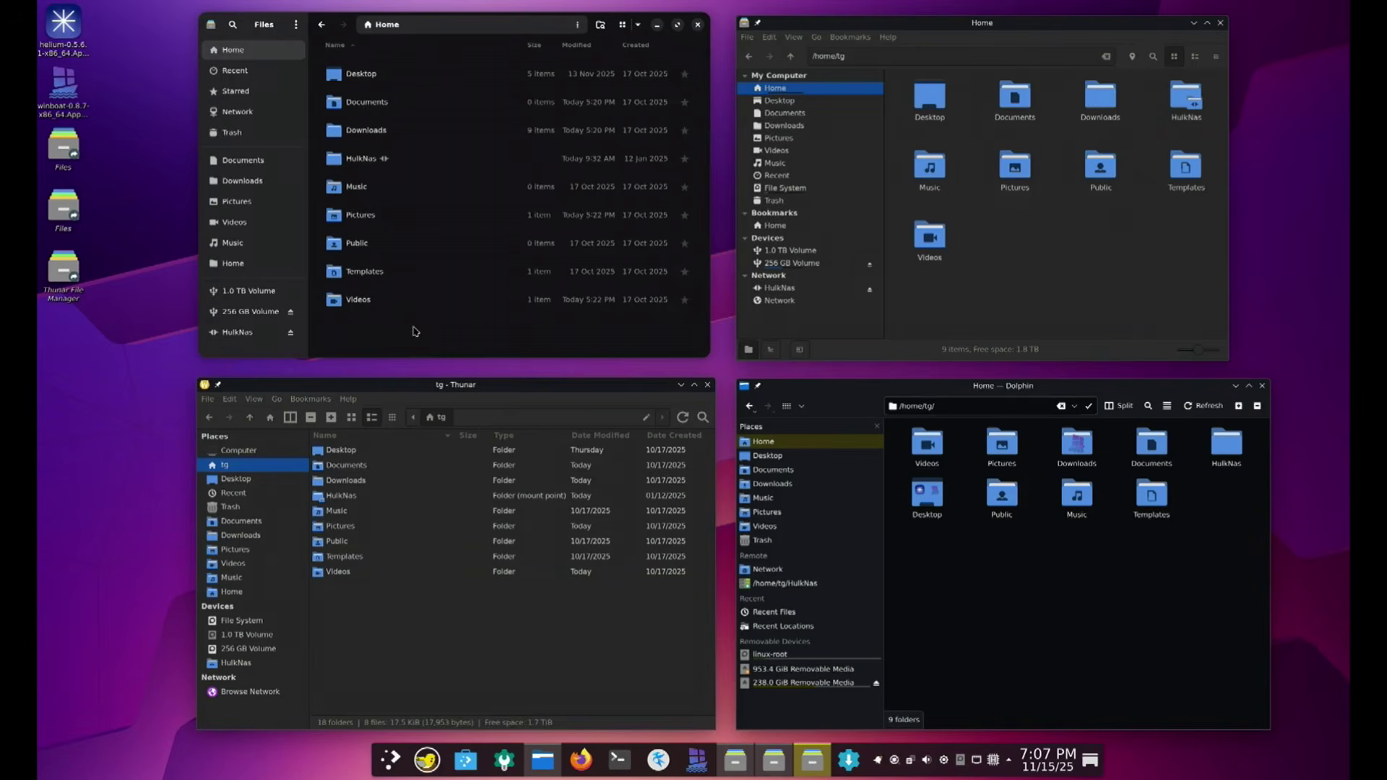
click(295, 24)
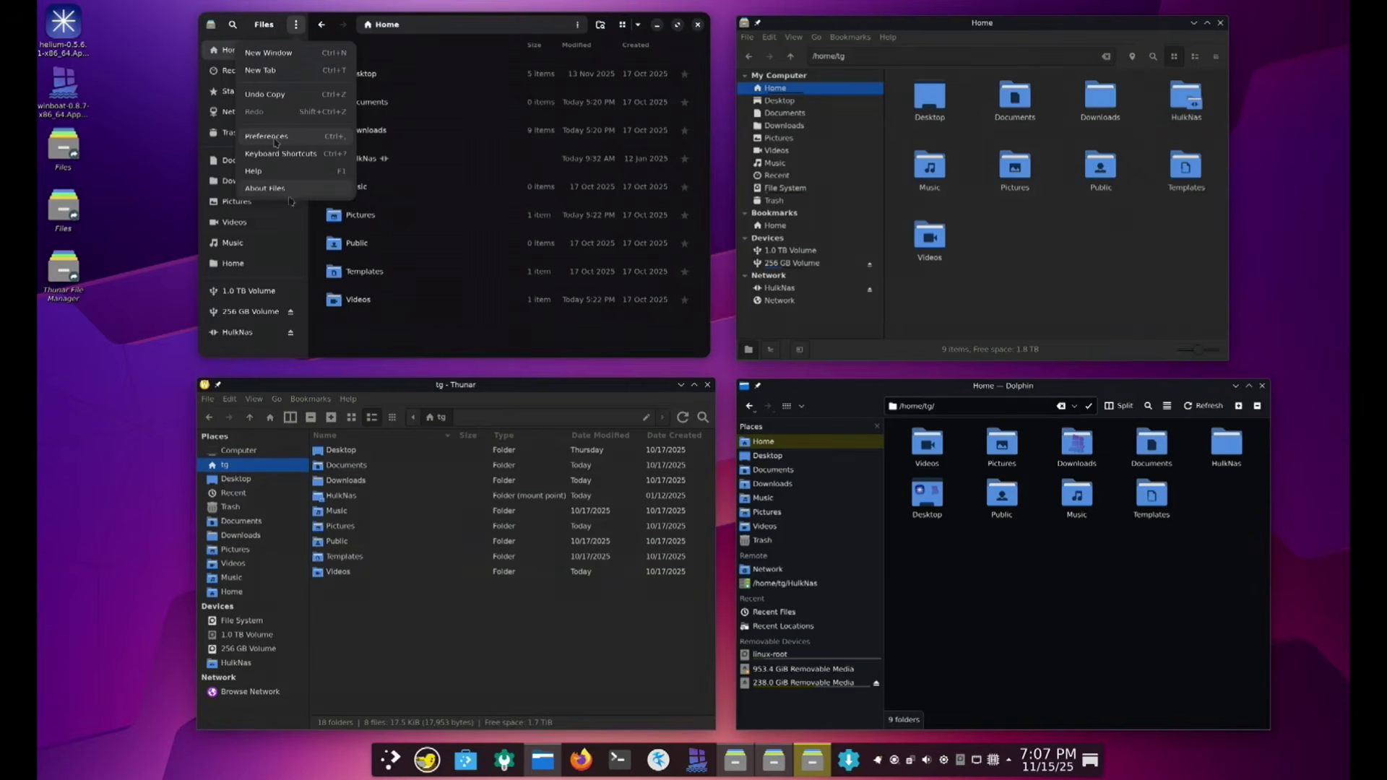
right_click(416, 334)
right_click(416, 333)
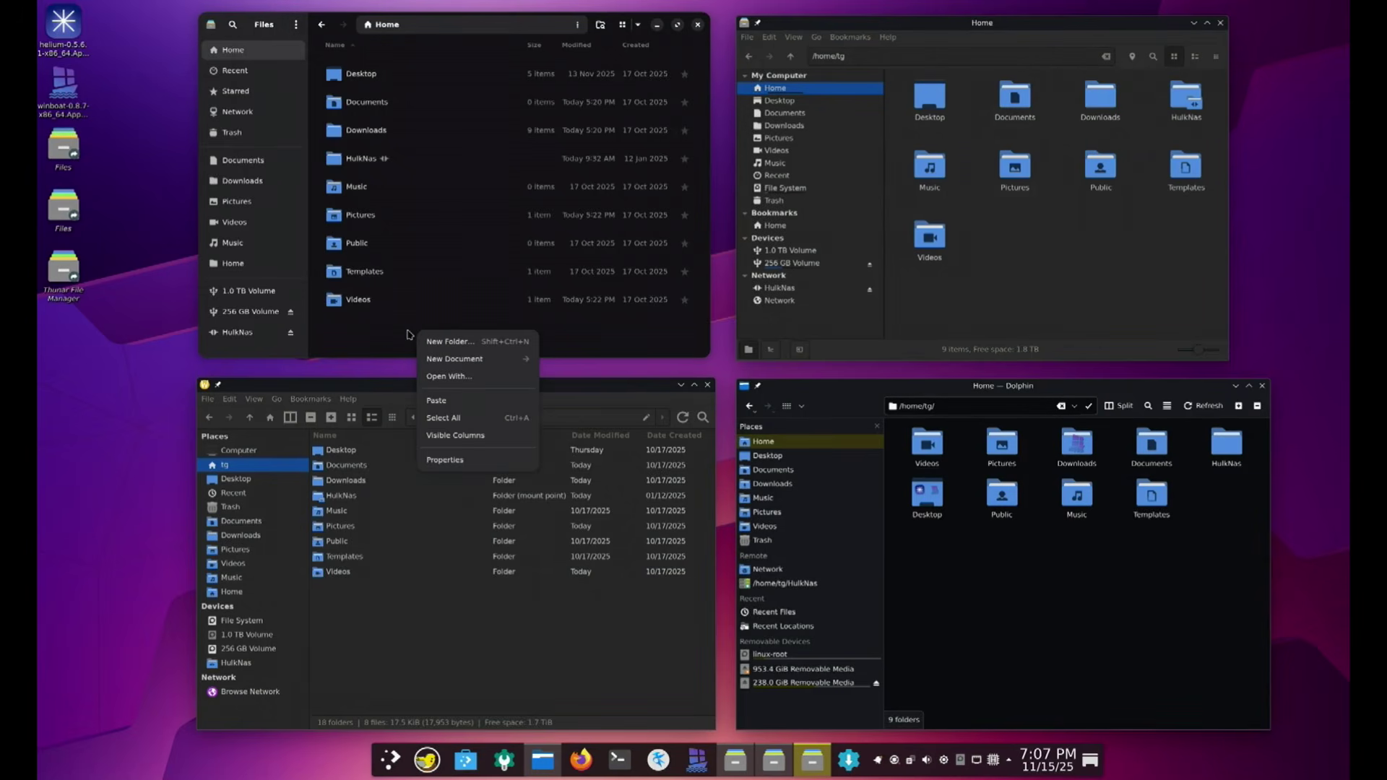
click(396, 337)
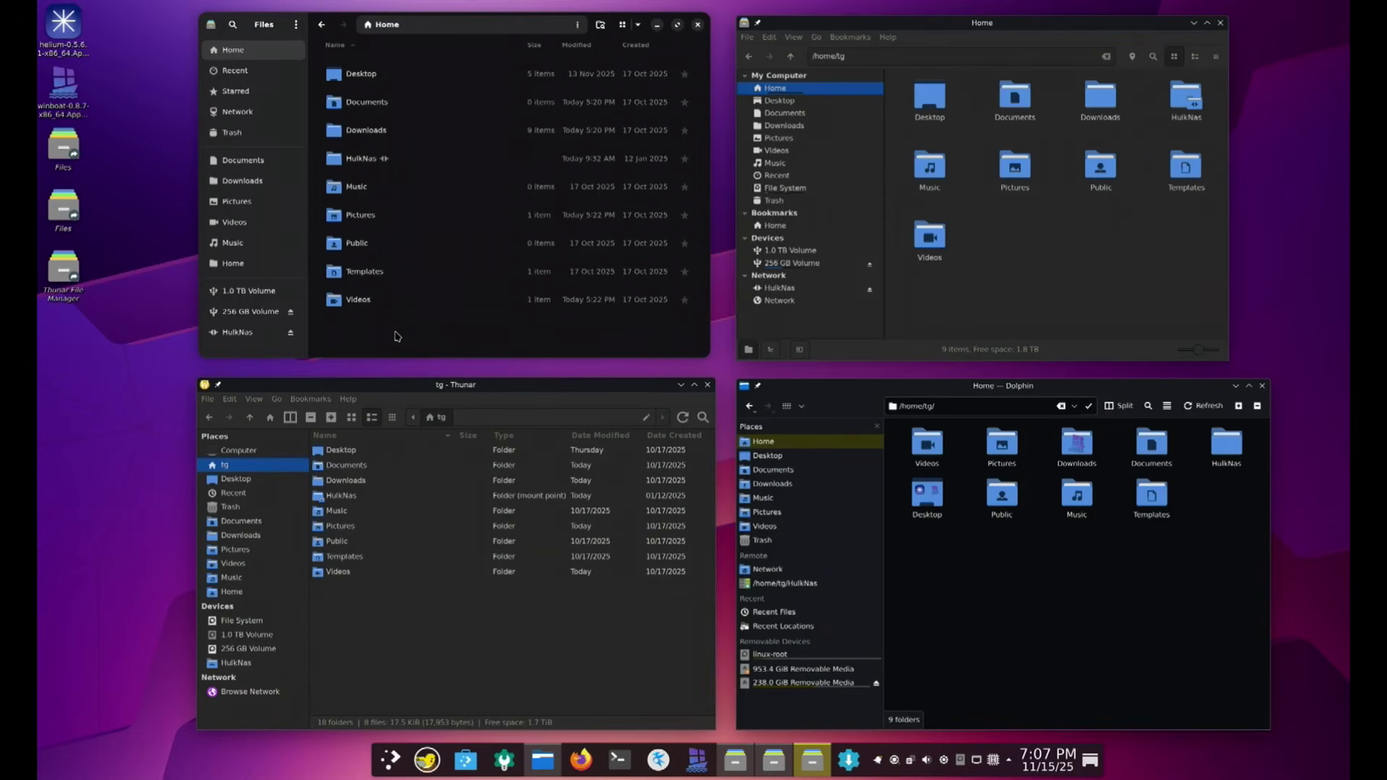
Try Thunar's zoom controls once more, leaving the home folder list slightly enlarged
click(332, 419)
click(312, 422)
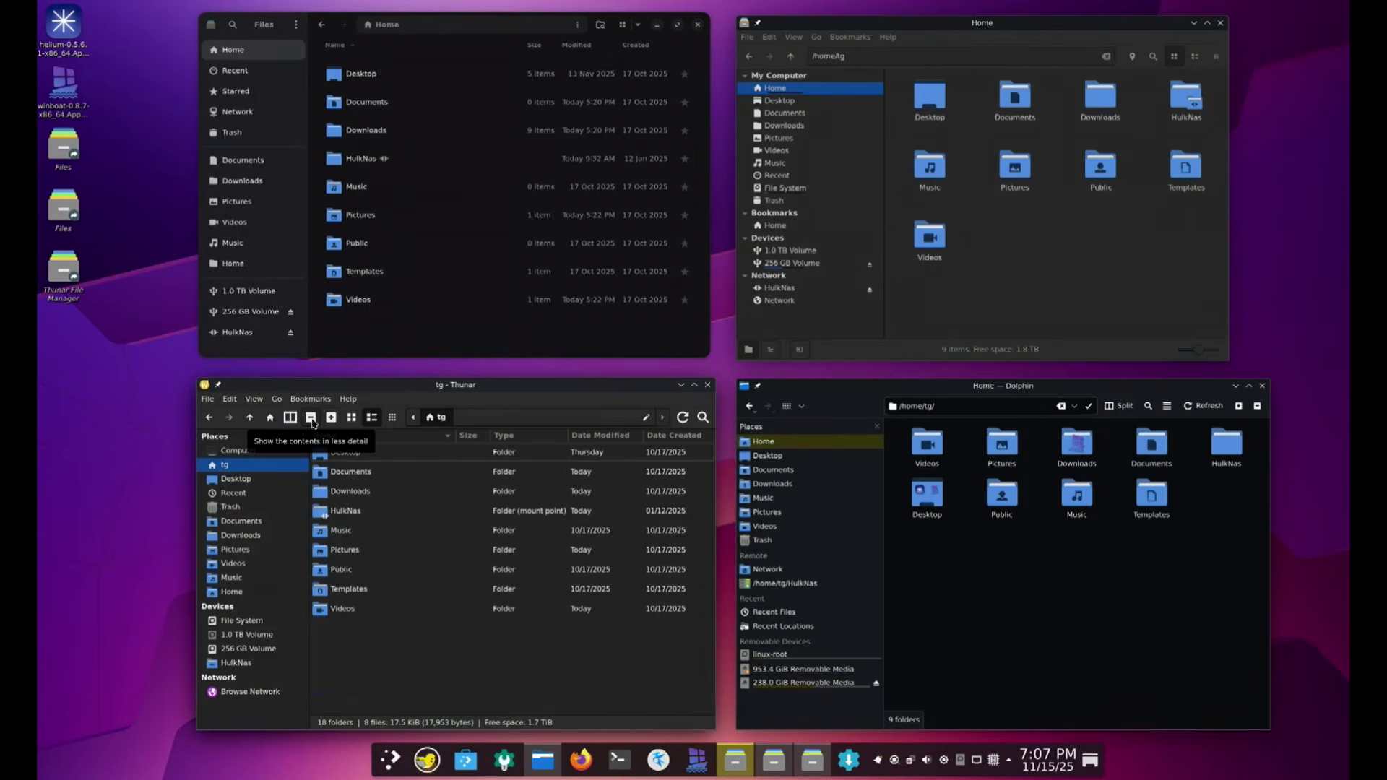
Cycle Nemo's Home folder through List View and Compact View back to List View, and slightly enlarge the list
click(1018, 24)
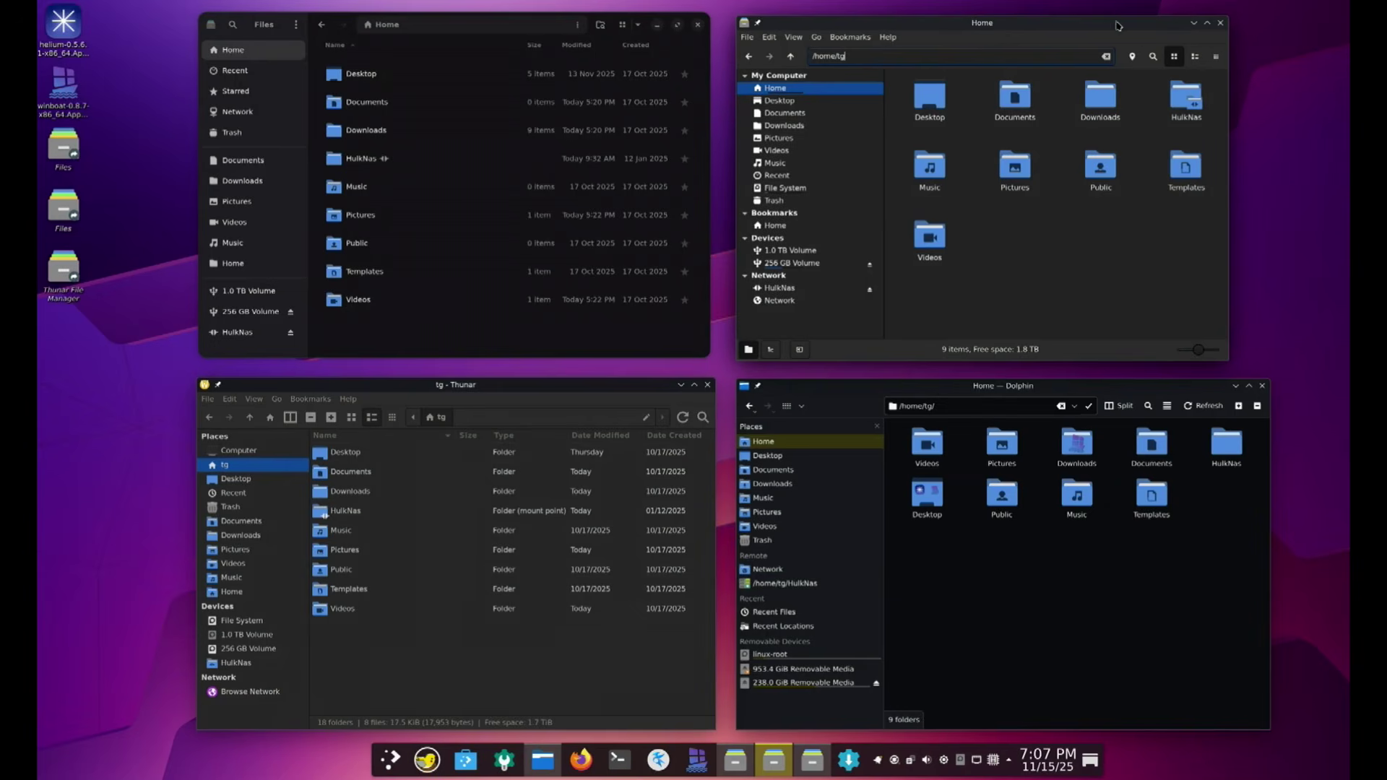
click(1195, 57)
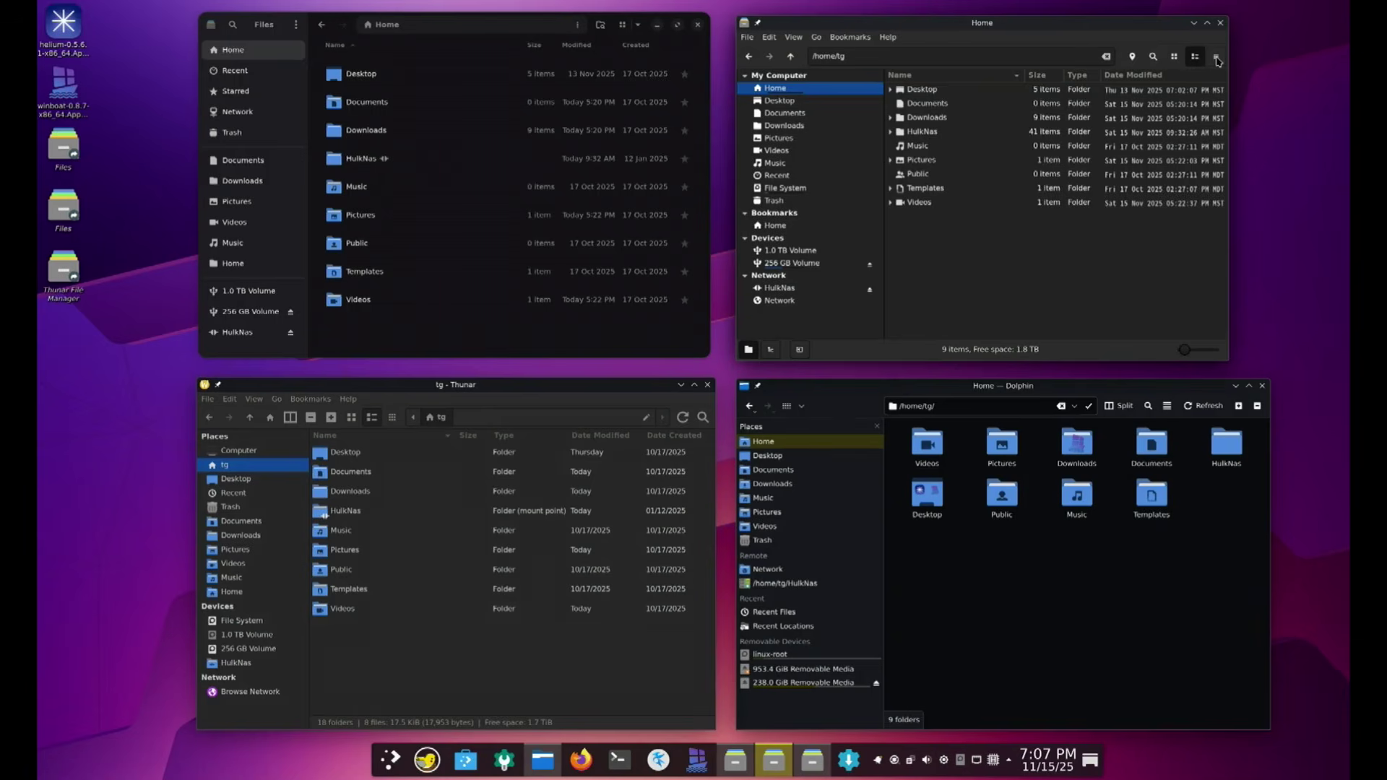
click(1217, 58)
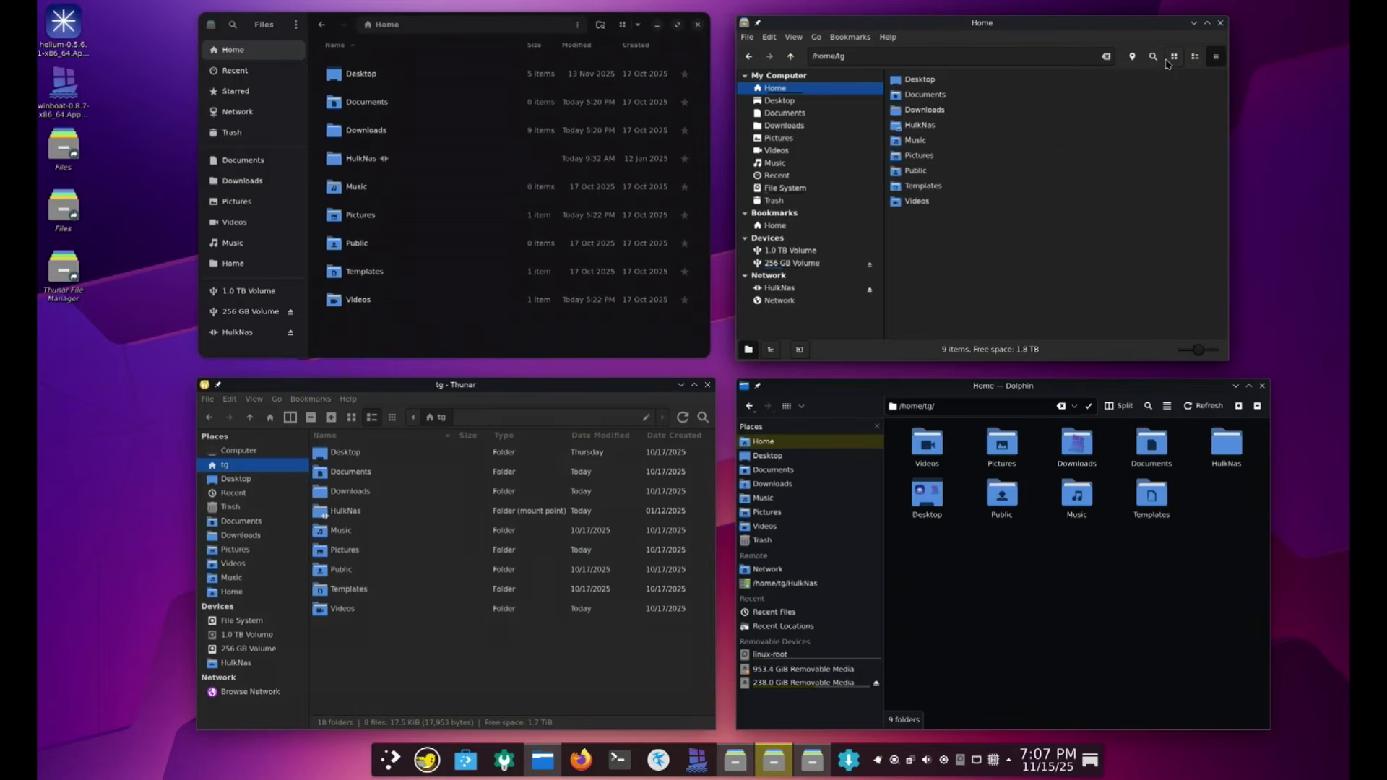
click(1194, 58)
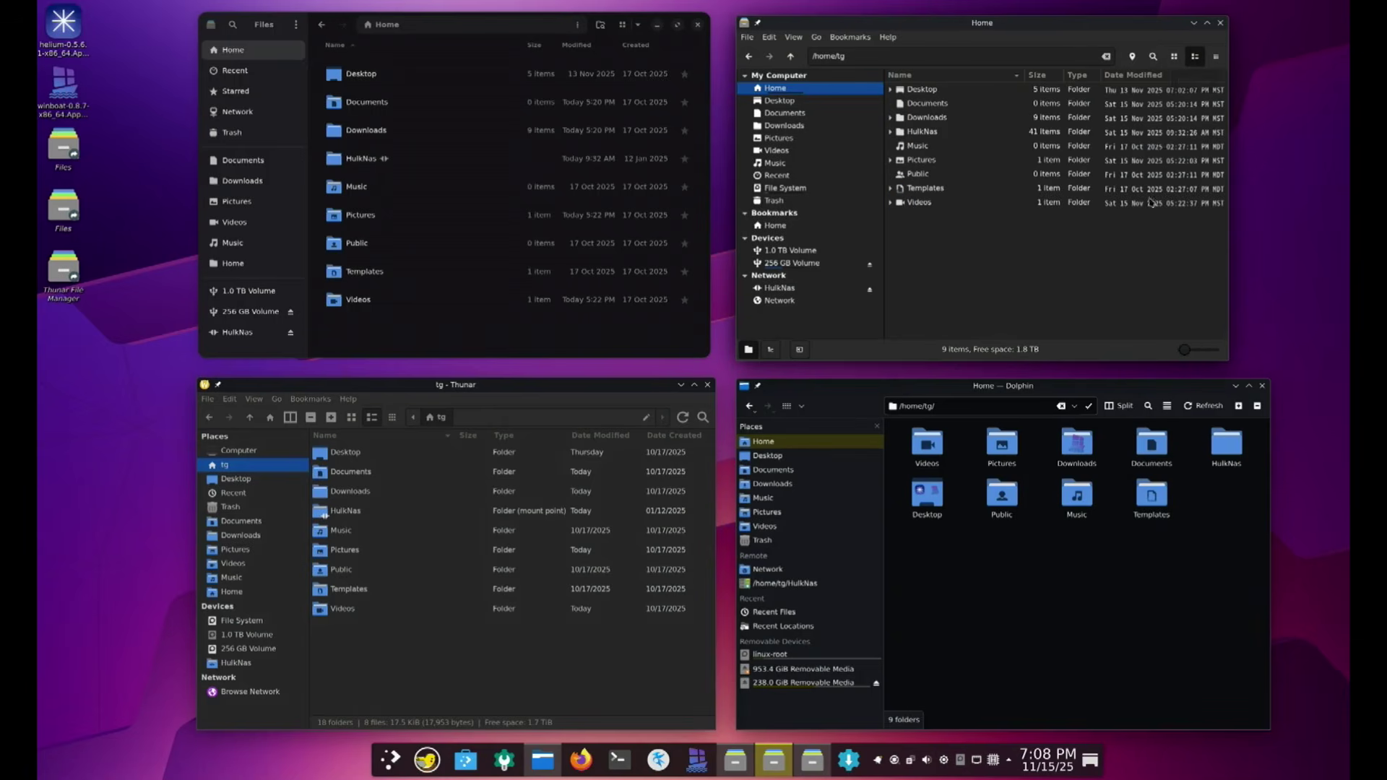
click(1197, 354)
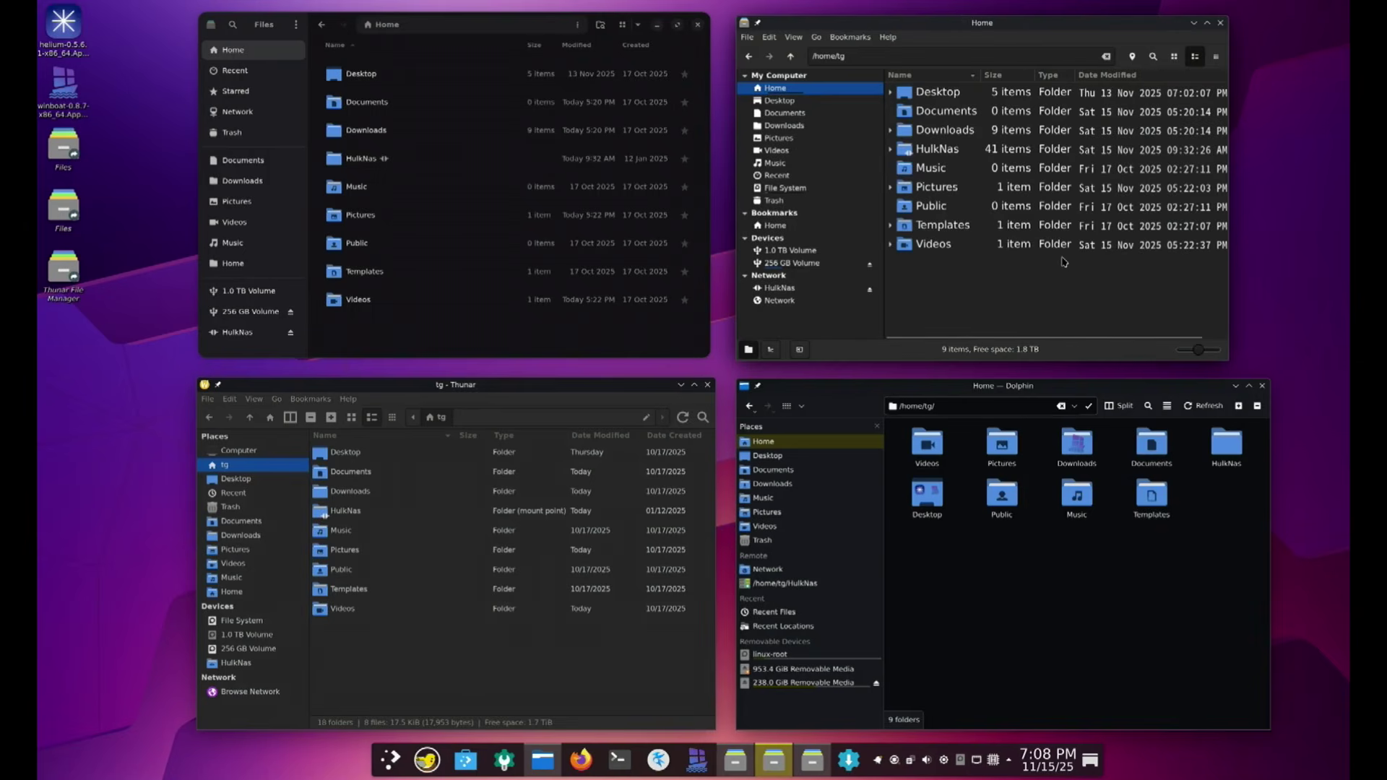
drag(1203, 359, 1196, 359)
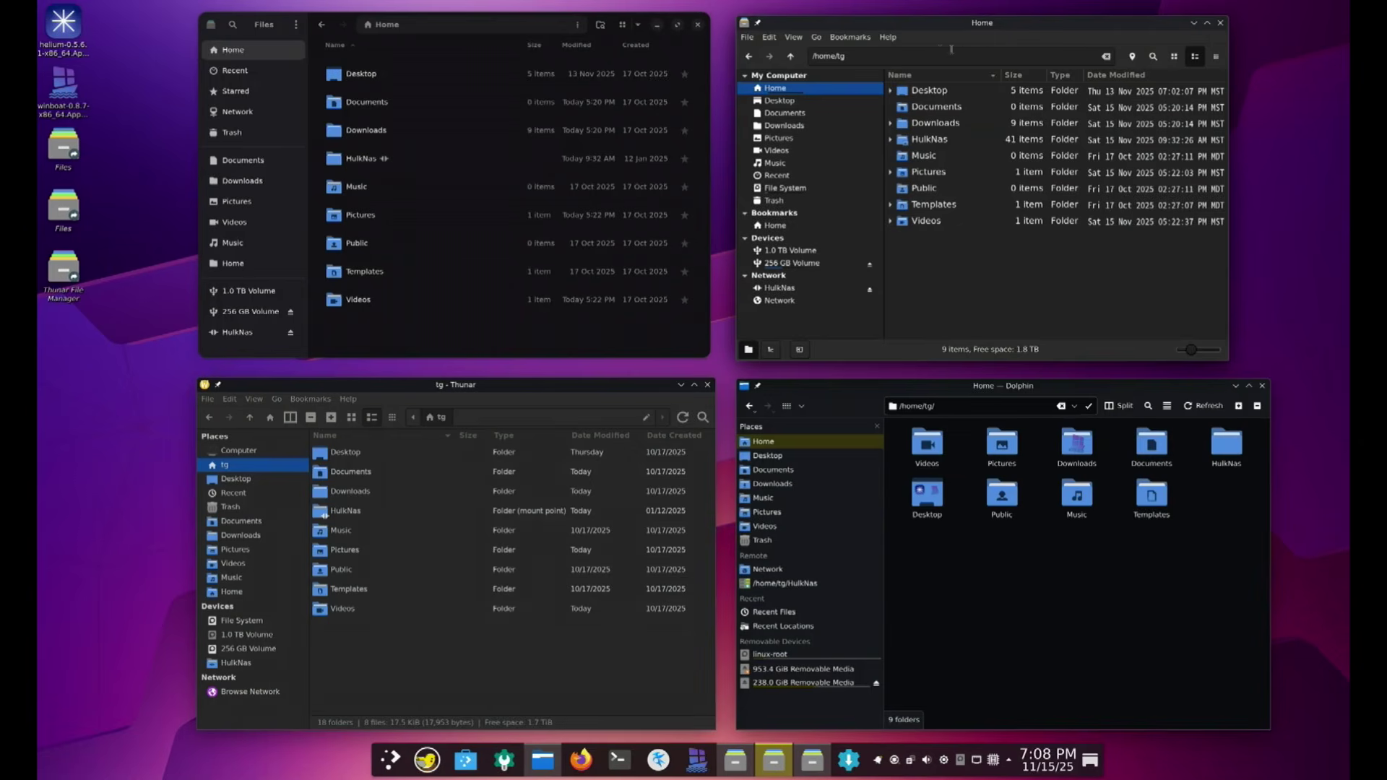
Add the Refresh, New folder and Show Thumbnails buttons to Nemo's toolbar in the File Management Preferences
click(794, 37)
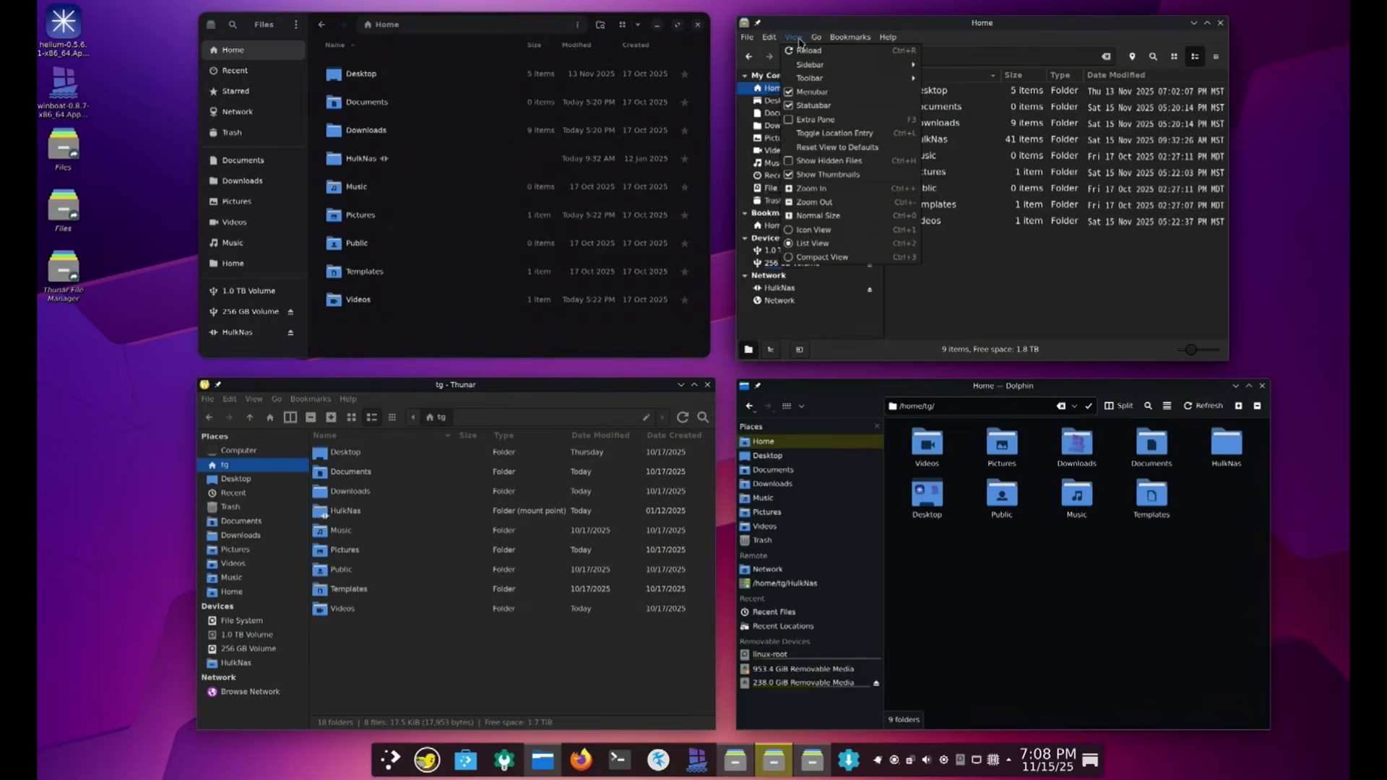
click(797, 258)
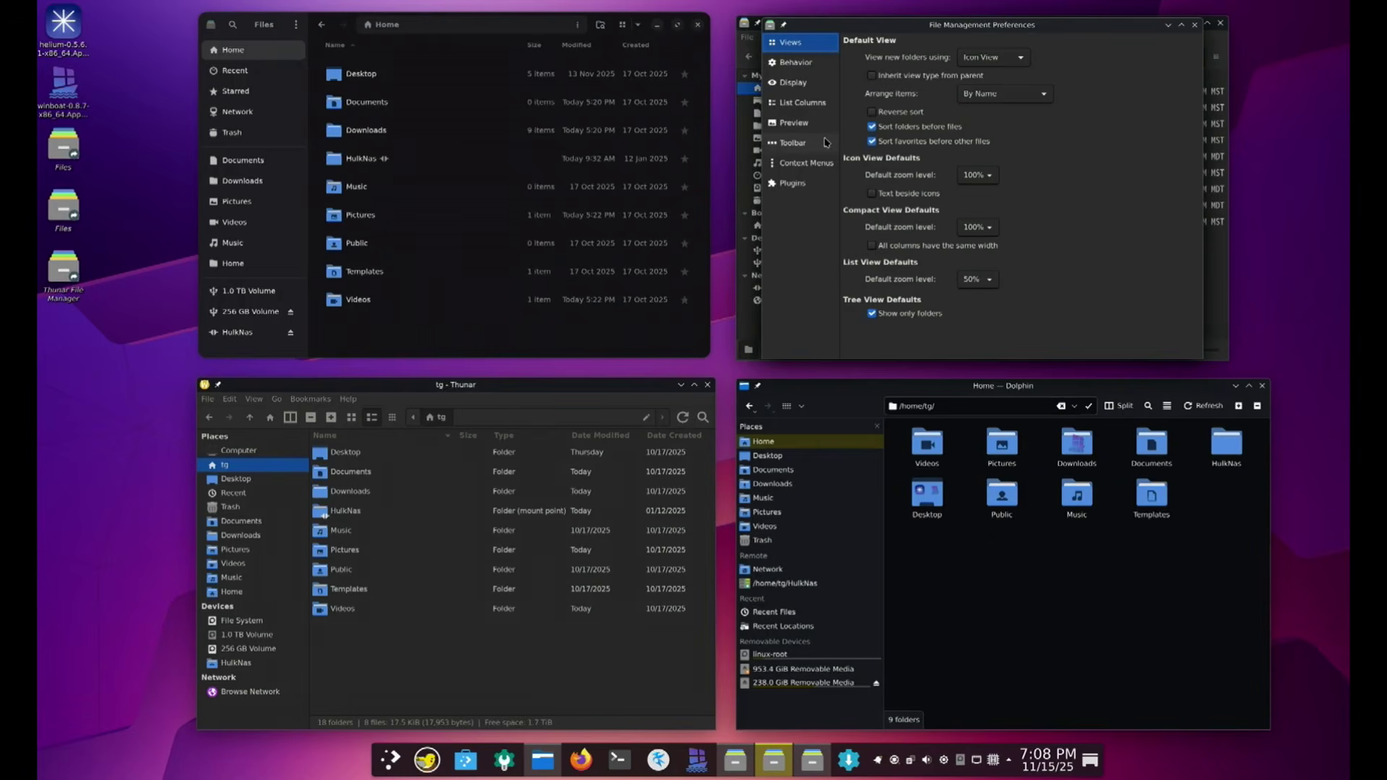
click(802, 144)
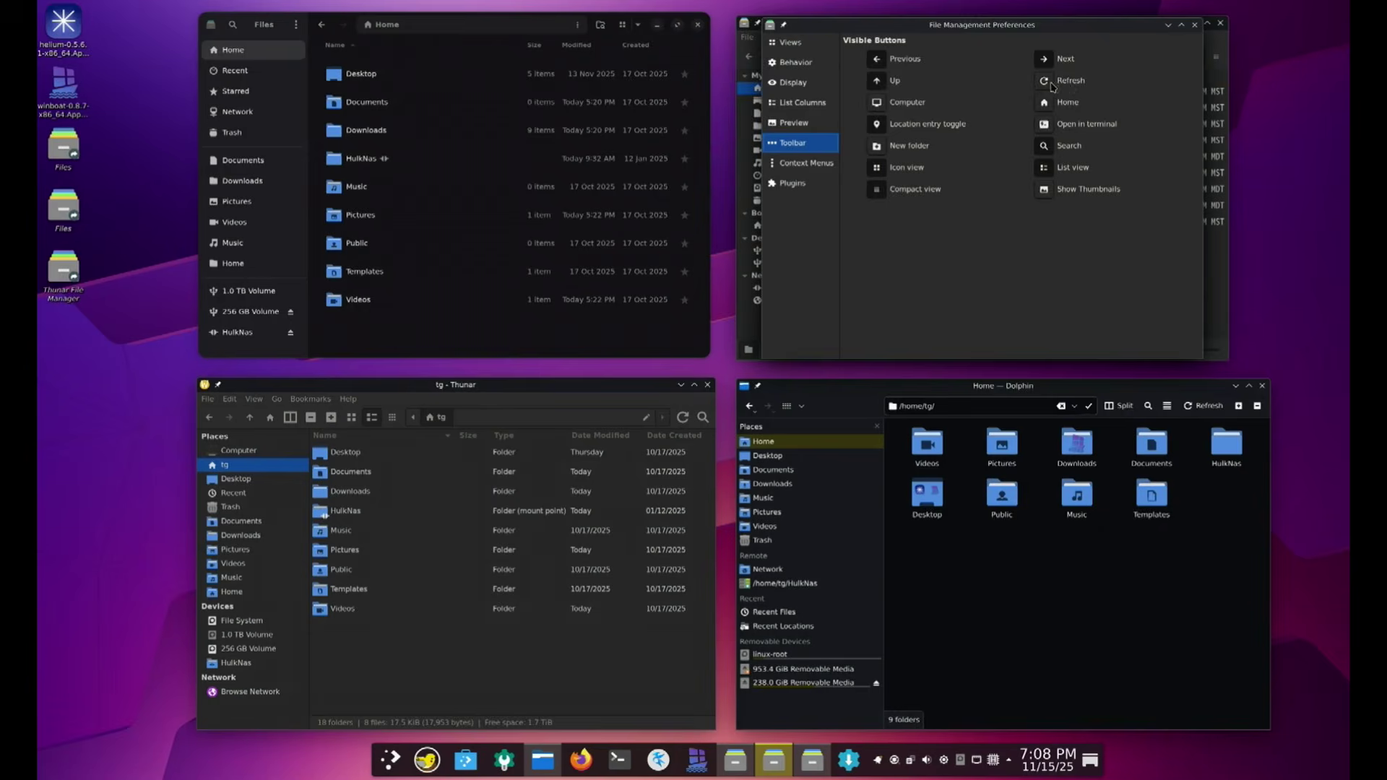
drag(1053, 87, 1089, 239)
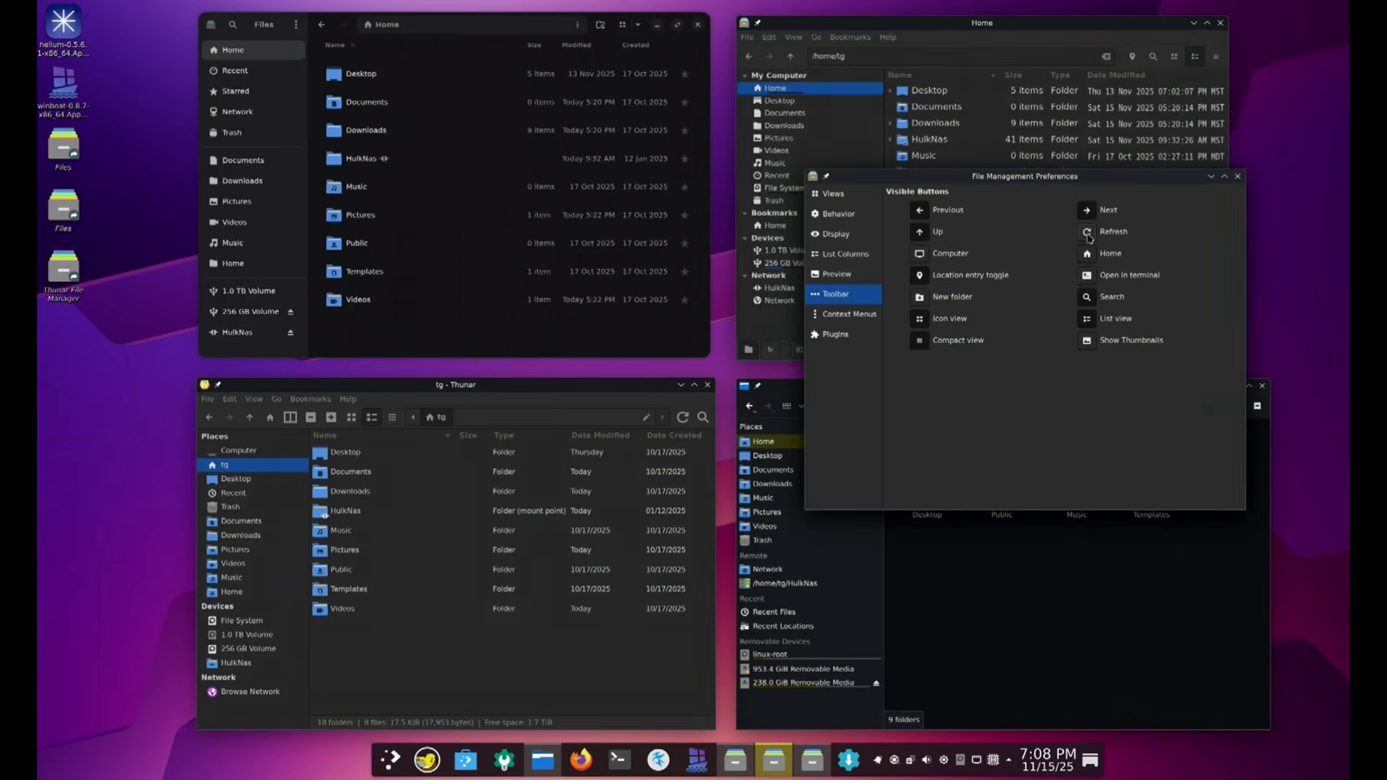
click(1089, 237)
click(922, 254)
click(921, 255)
click(921, 299)
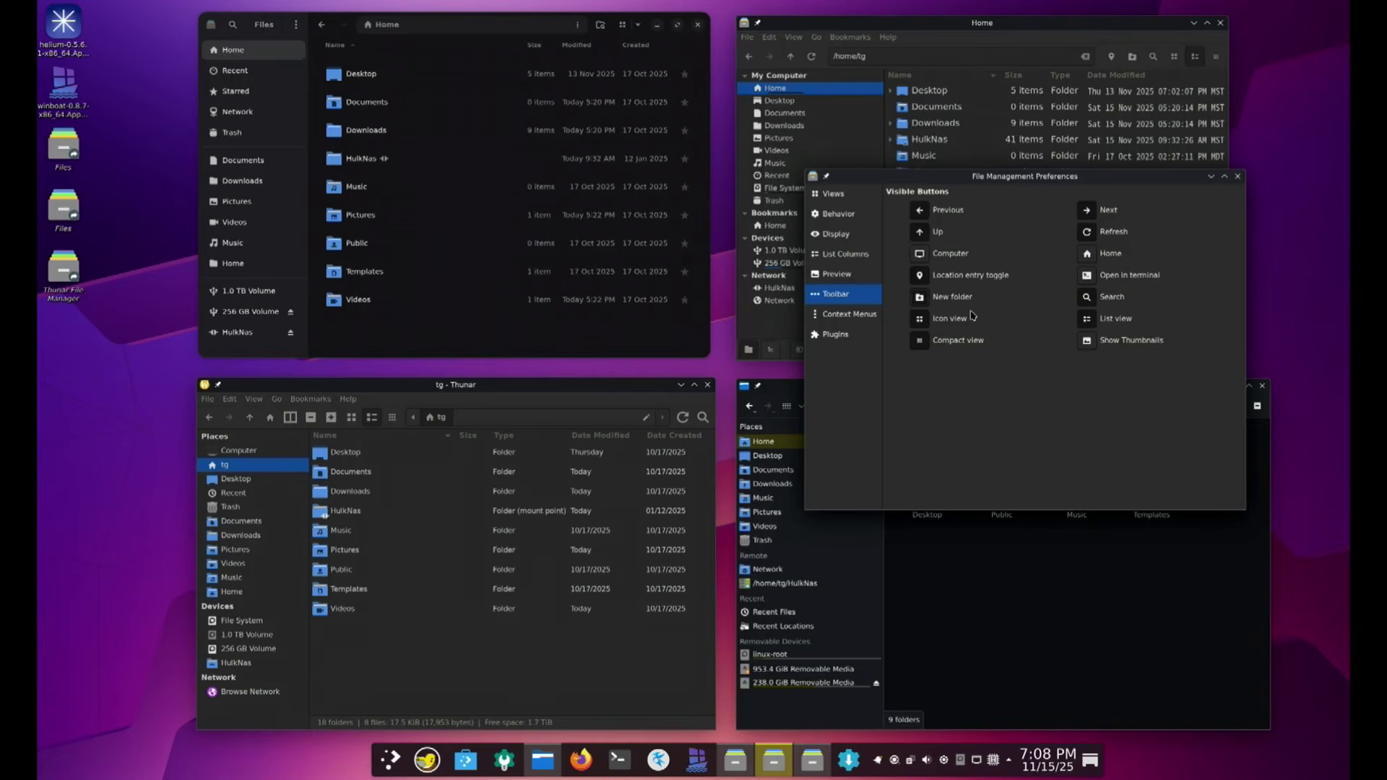
click(1089, 342)
mouse_move(1030, 181)
mouse_down()
mouse_move(1059, 199)
mouse_move(1050, 217)
mouse_move(1042, 174)
mouse_up()
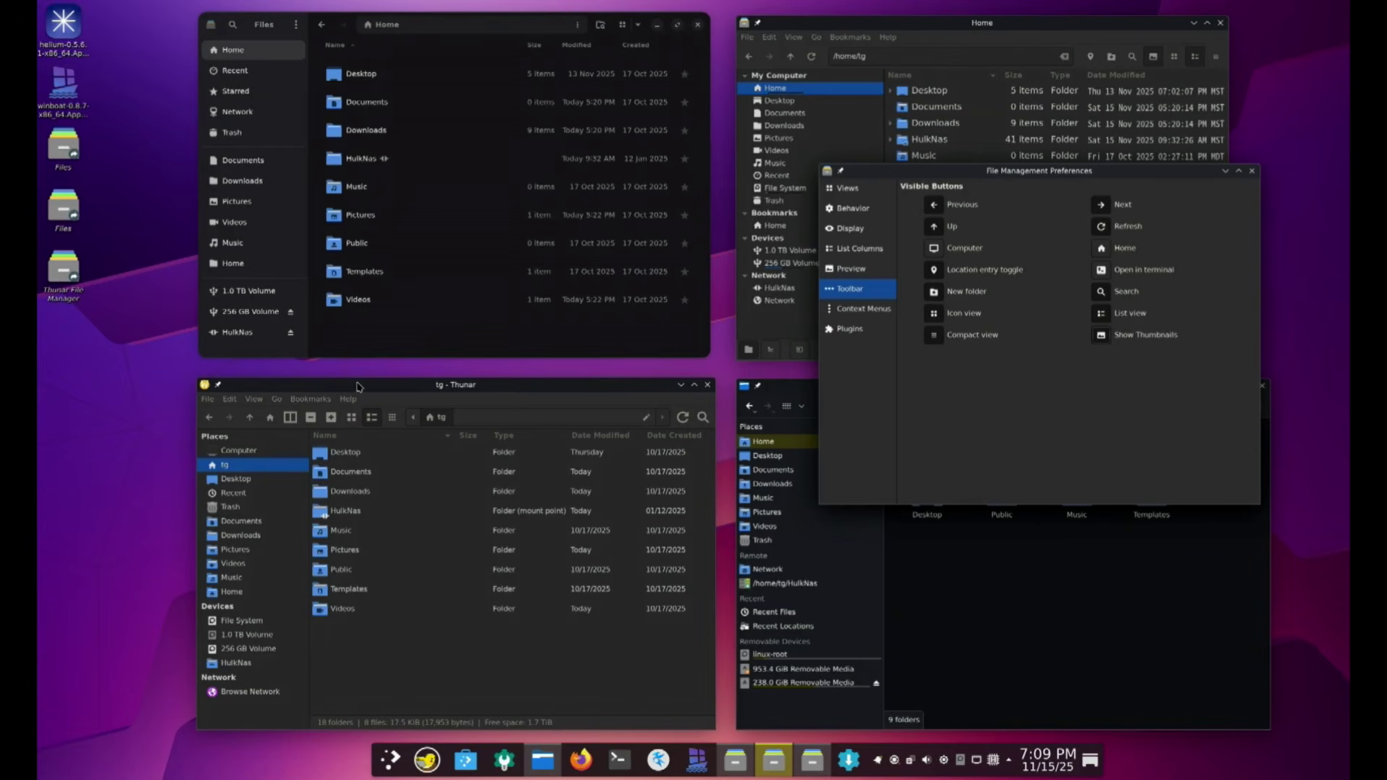
click(1252, 171)
Switch to Dolphin and add the Refresh action to its current toolbar actions in Configure Toolbars
click(1098, 386)
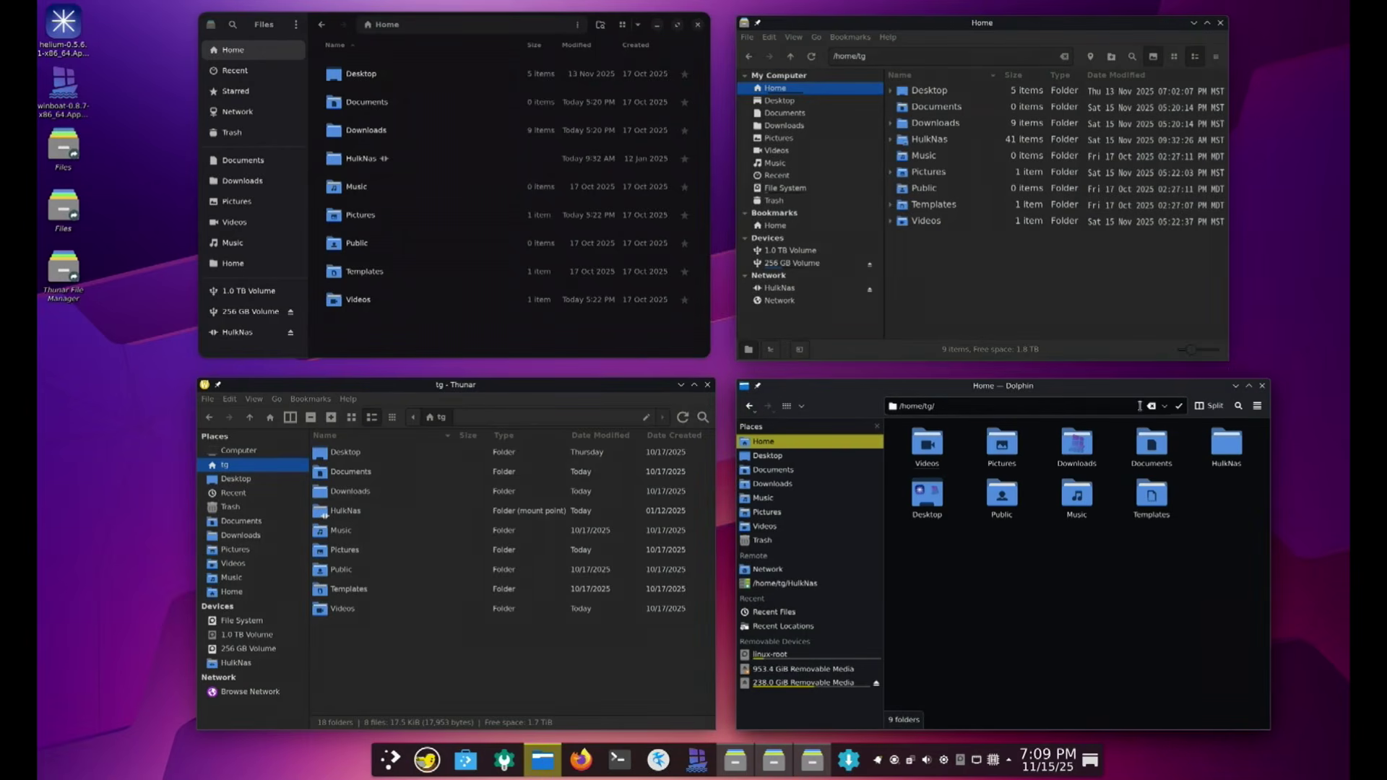
click(1257, 406)
mouse_move(1278, 615)
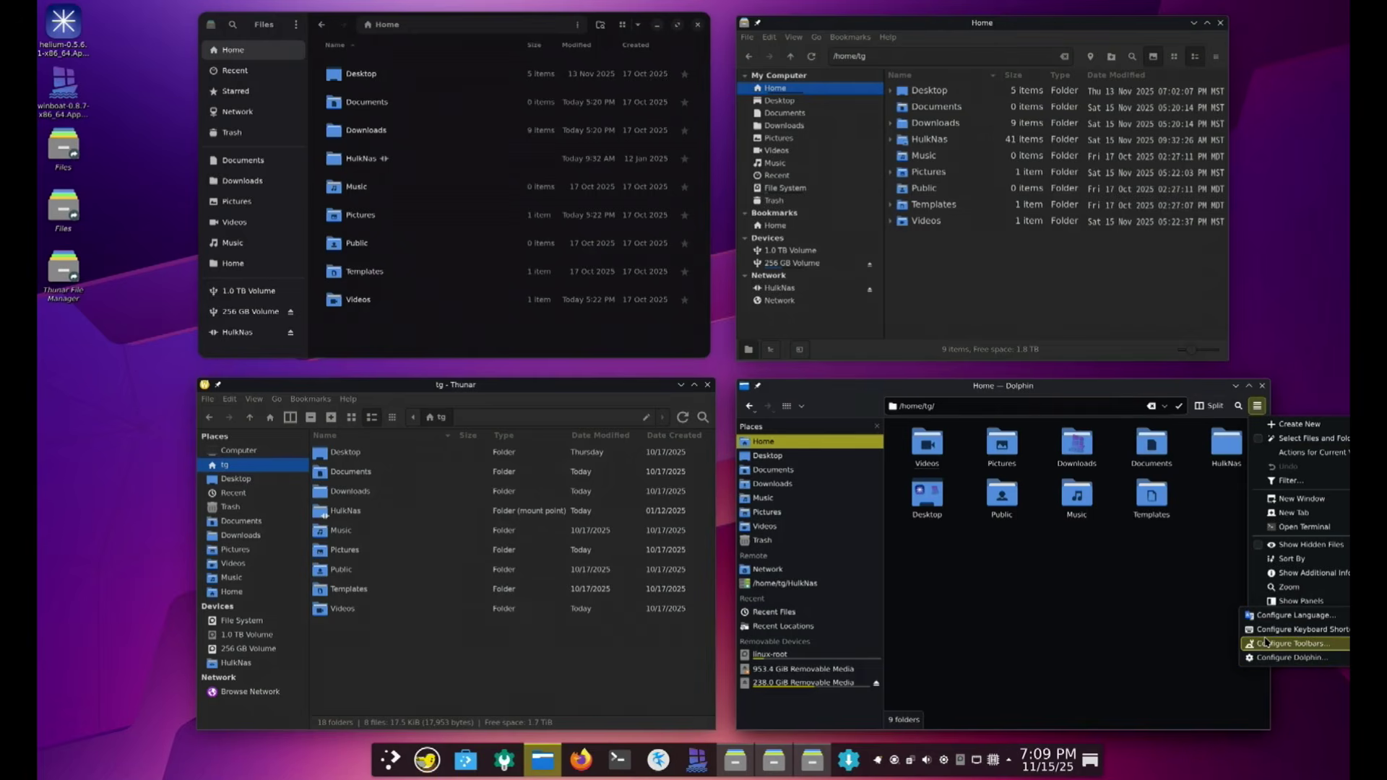
click(1266, 643)
scroll(867, 575, down, 5)
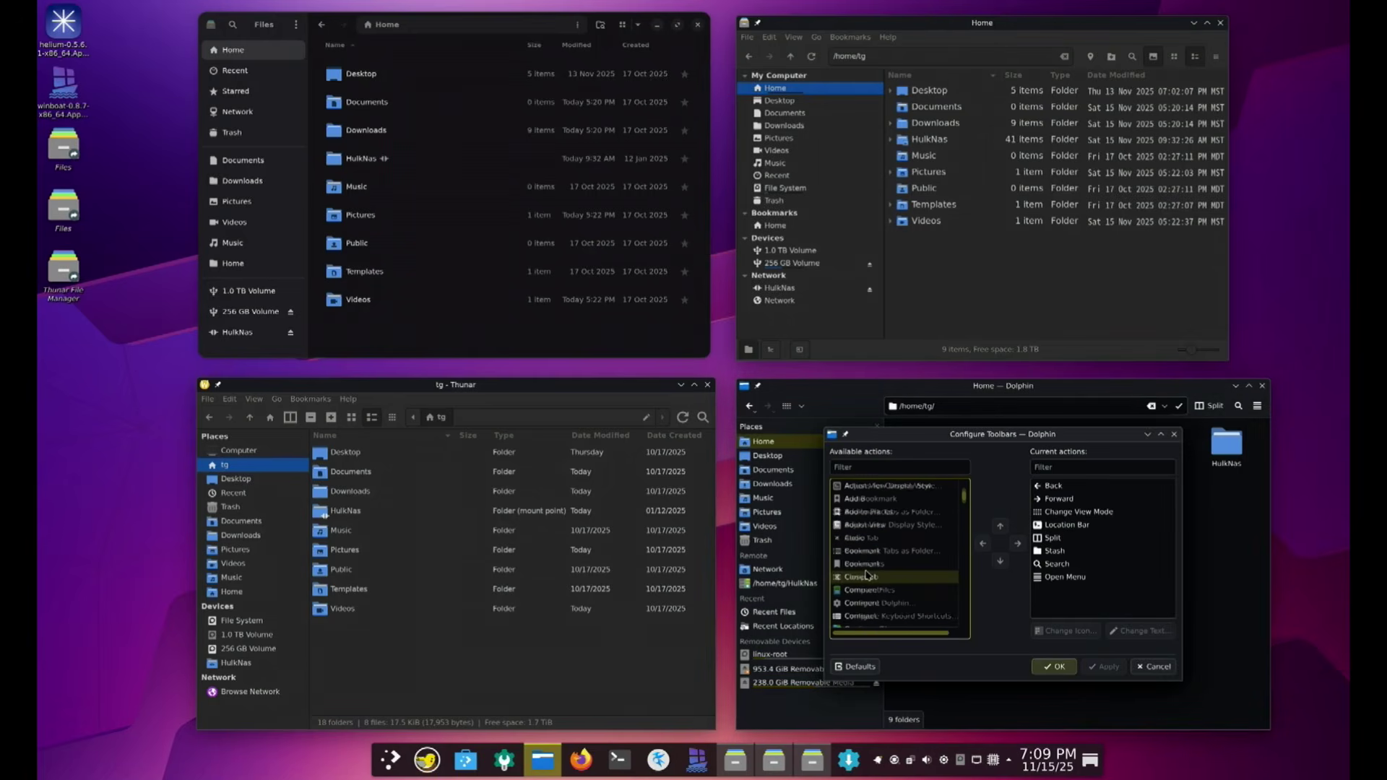
scroll(867, 575, down, 10)
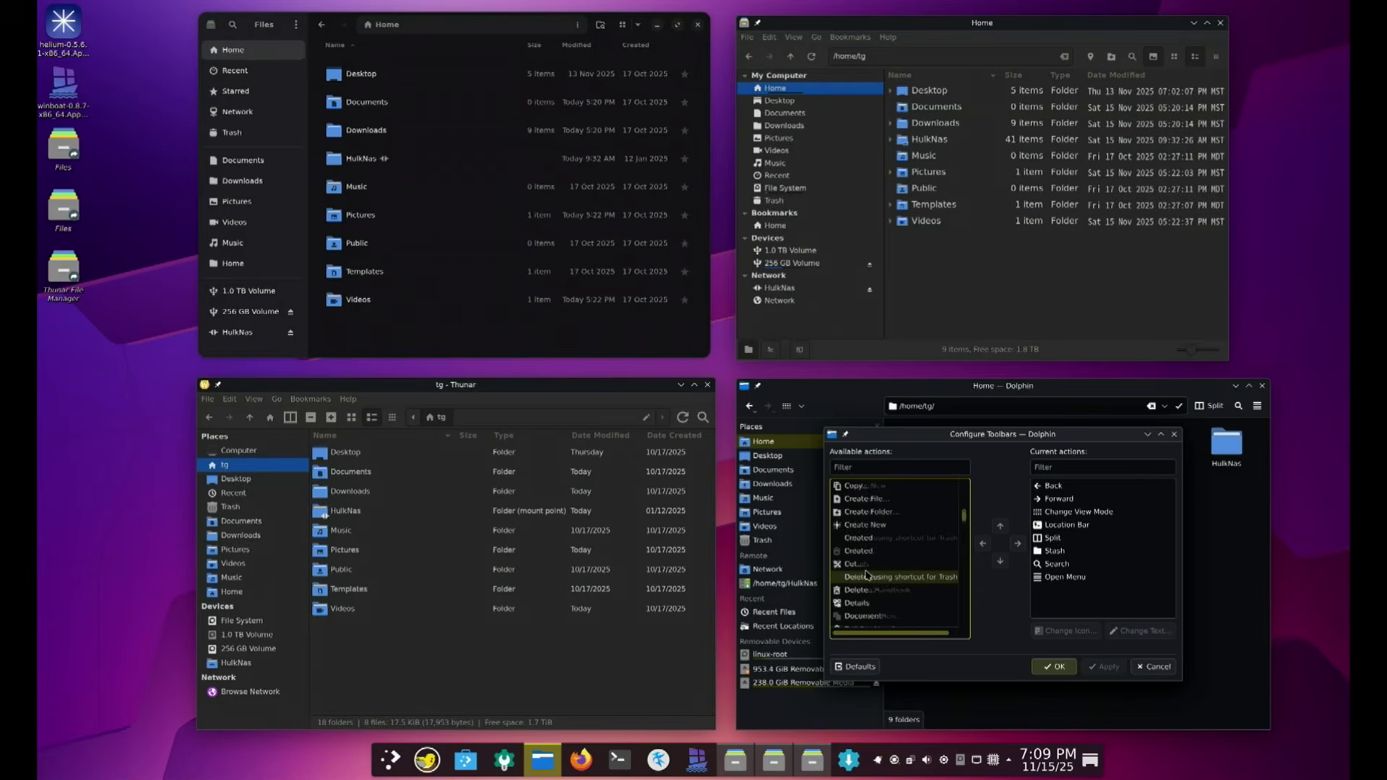
scroll(868, 576, up, 5)
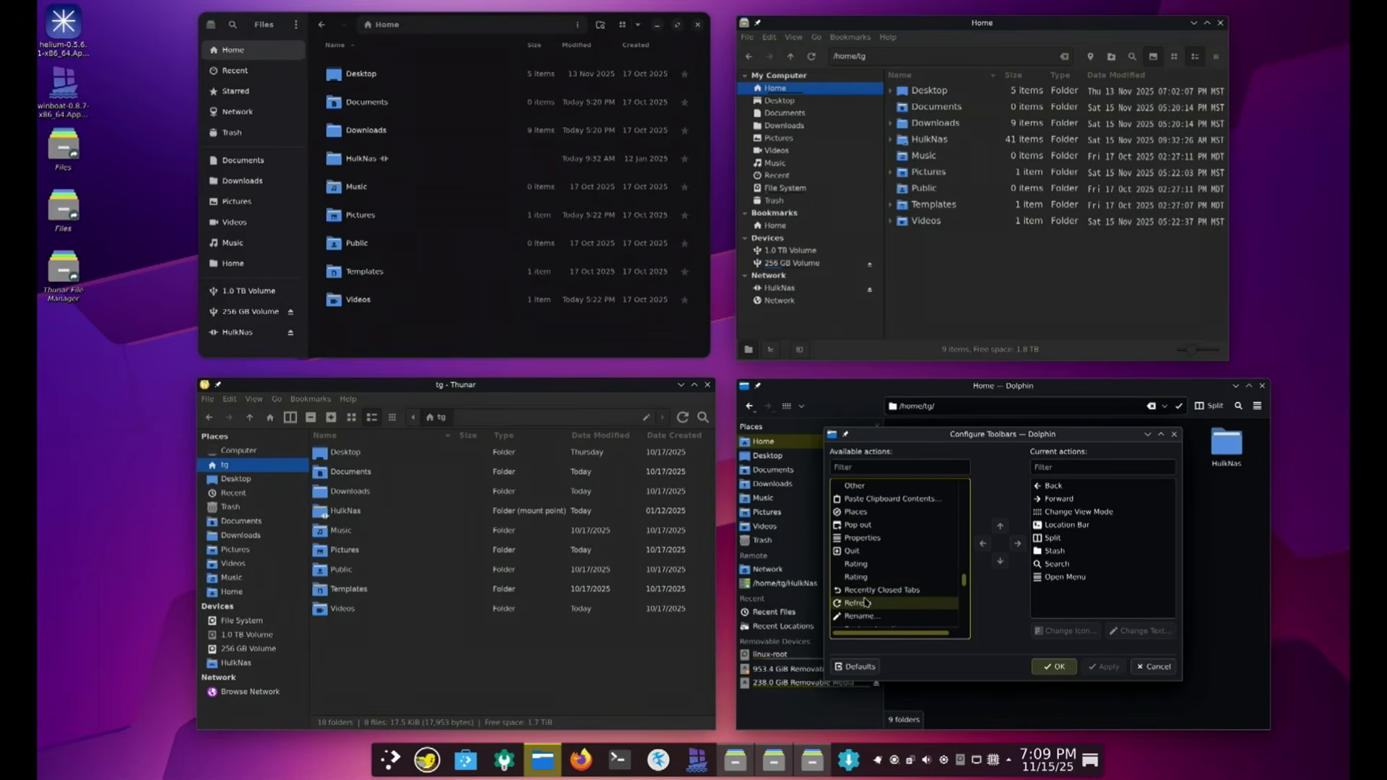
double_click(867, 602)
Add Zoom In and Zoom Out to Dolphin's toolbar, apply the changes, close the dialog and try the new zoom control
drag(964, 585, 964, 626)
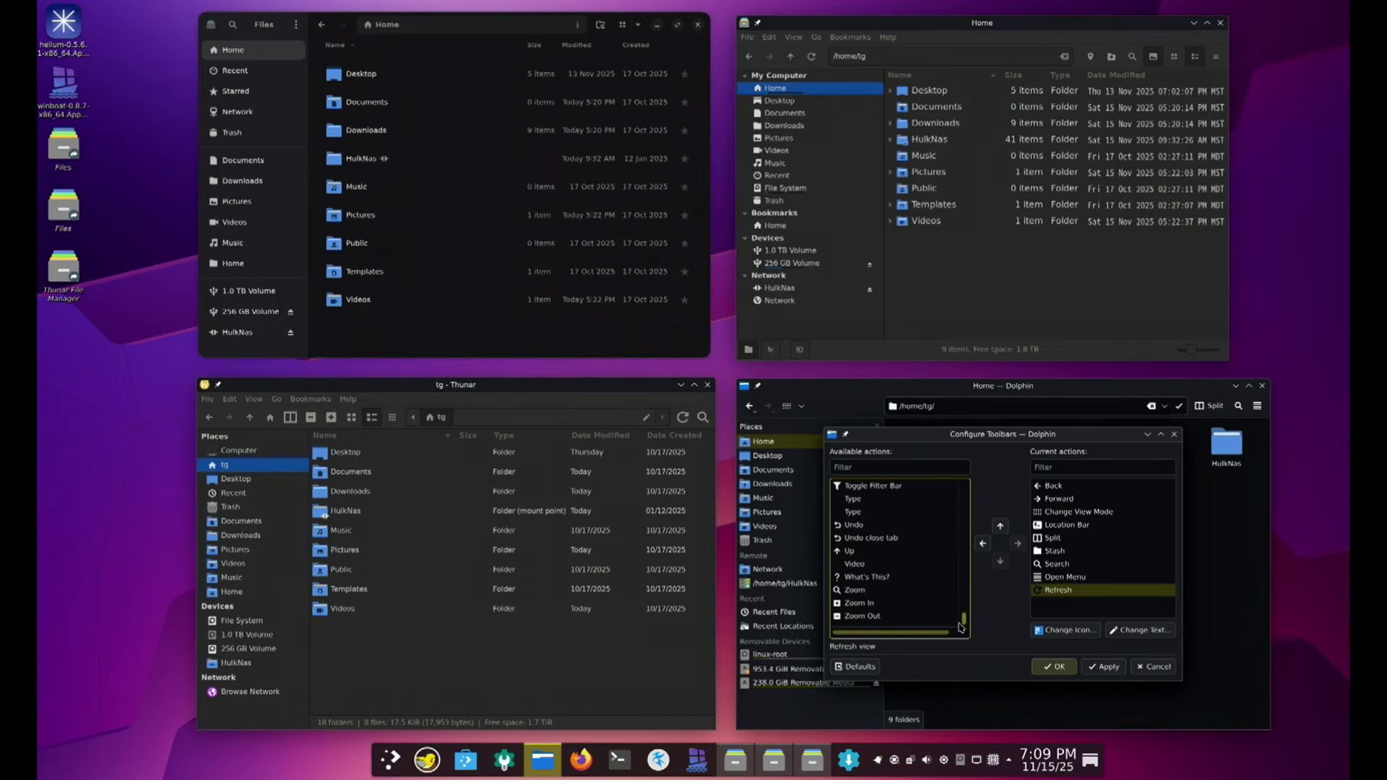
double_click(890, 604)
double_click(867, 616)
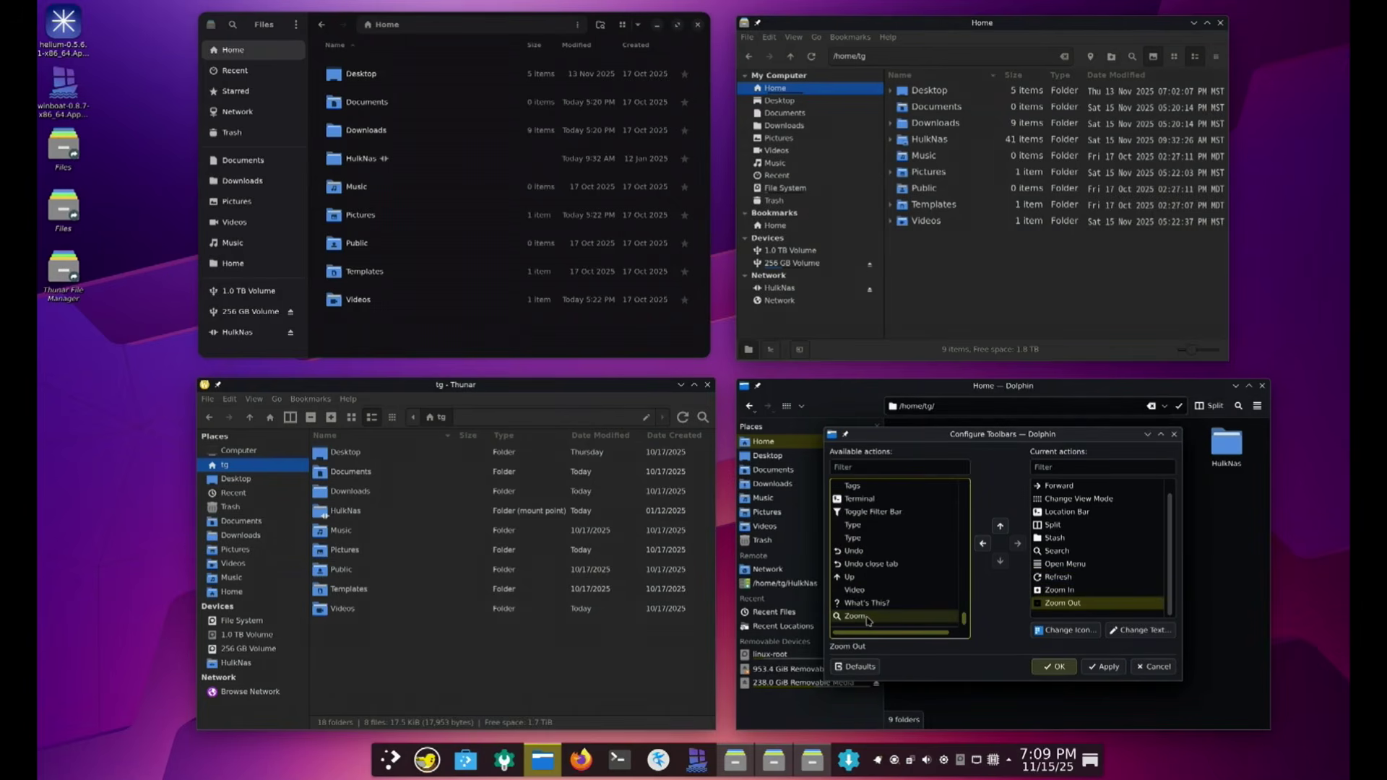
click(1104, 666)
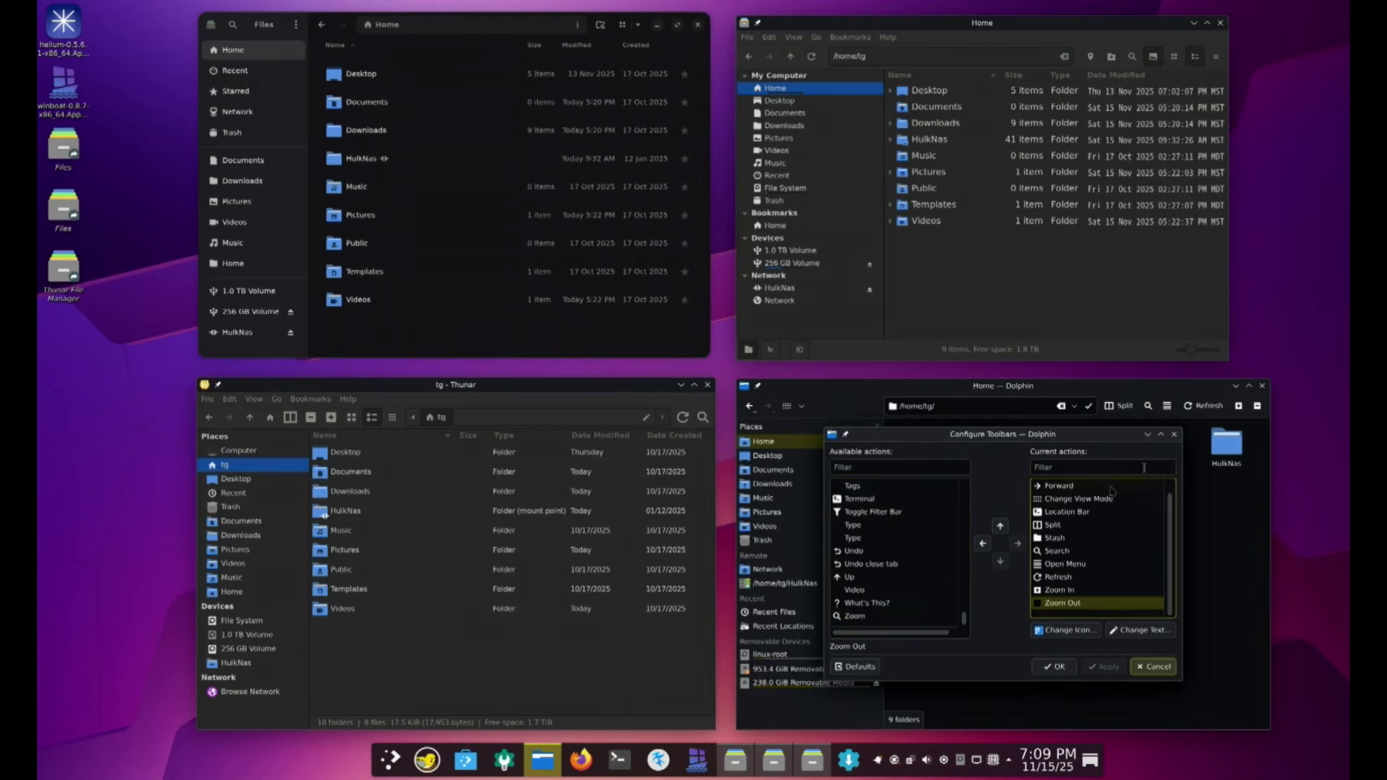
click(1174, 434)
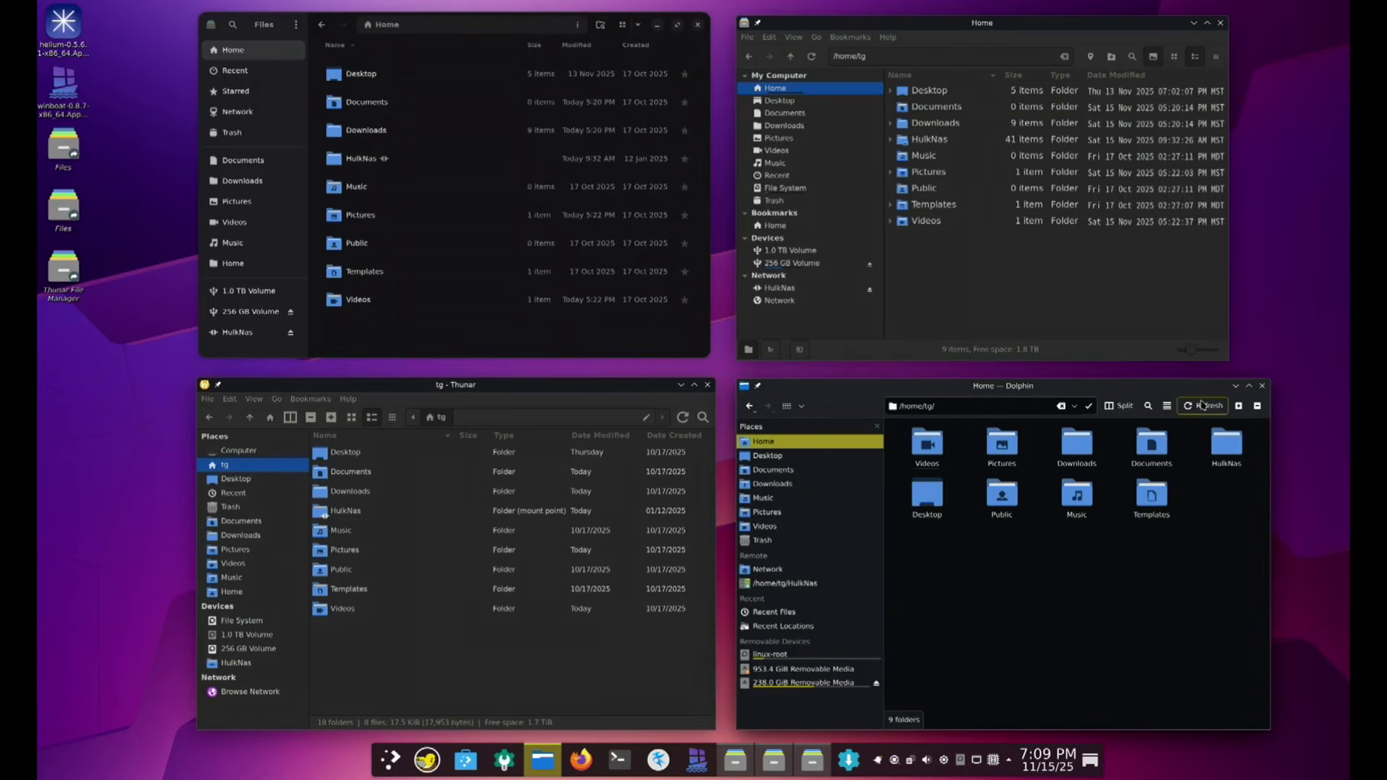
click(1237, 406)
click(1238, 406)
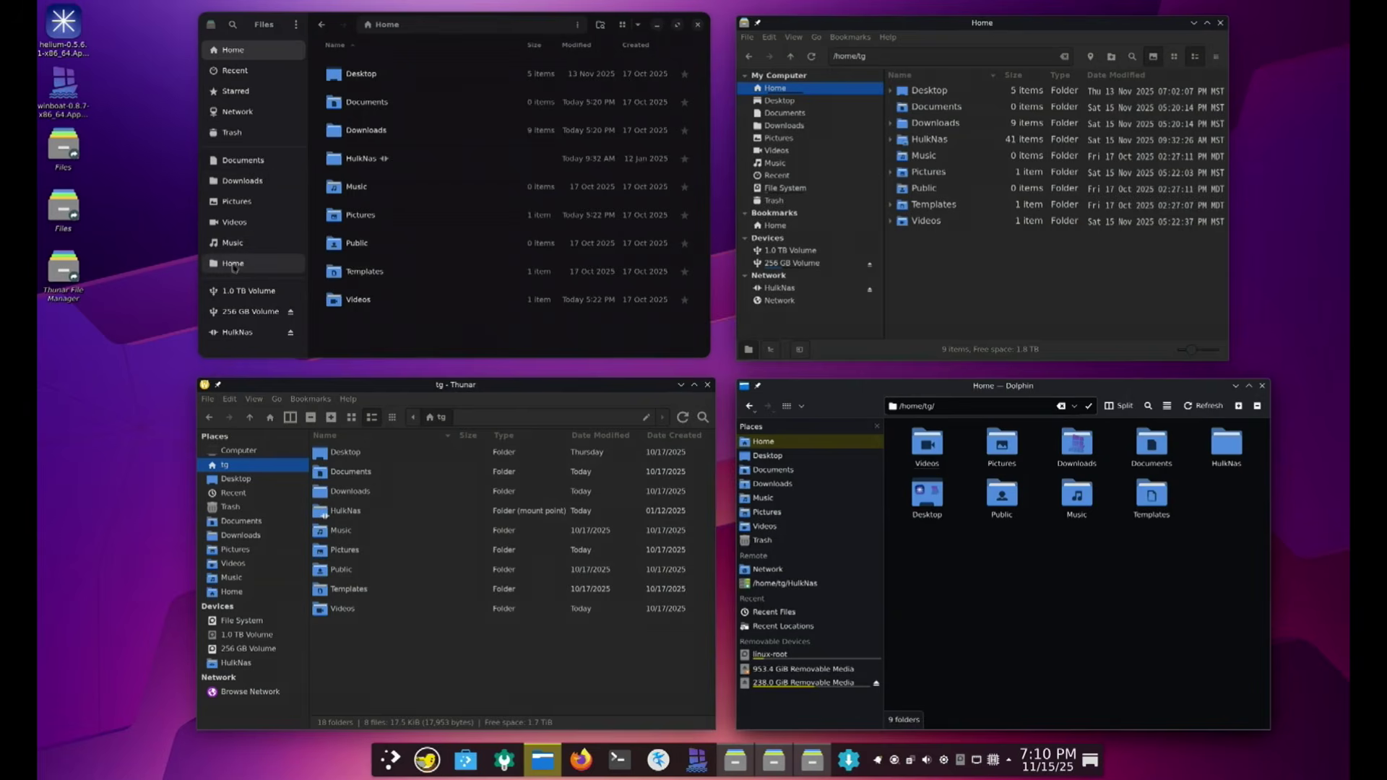
In Files, open the BACKGROUNDS folder inside Pictures, bring up the Rename File dialog for the first image and cancel it
click(236, 202)
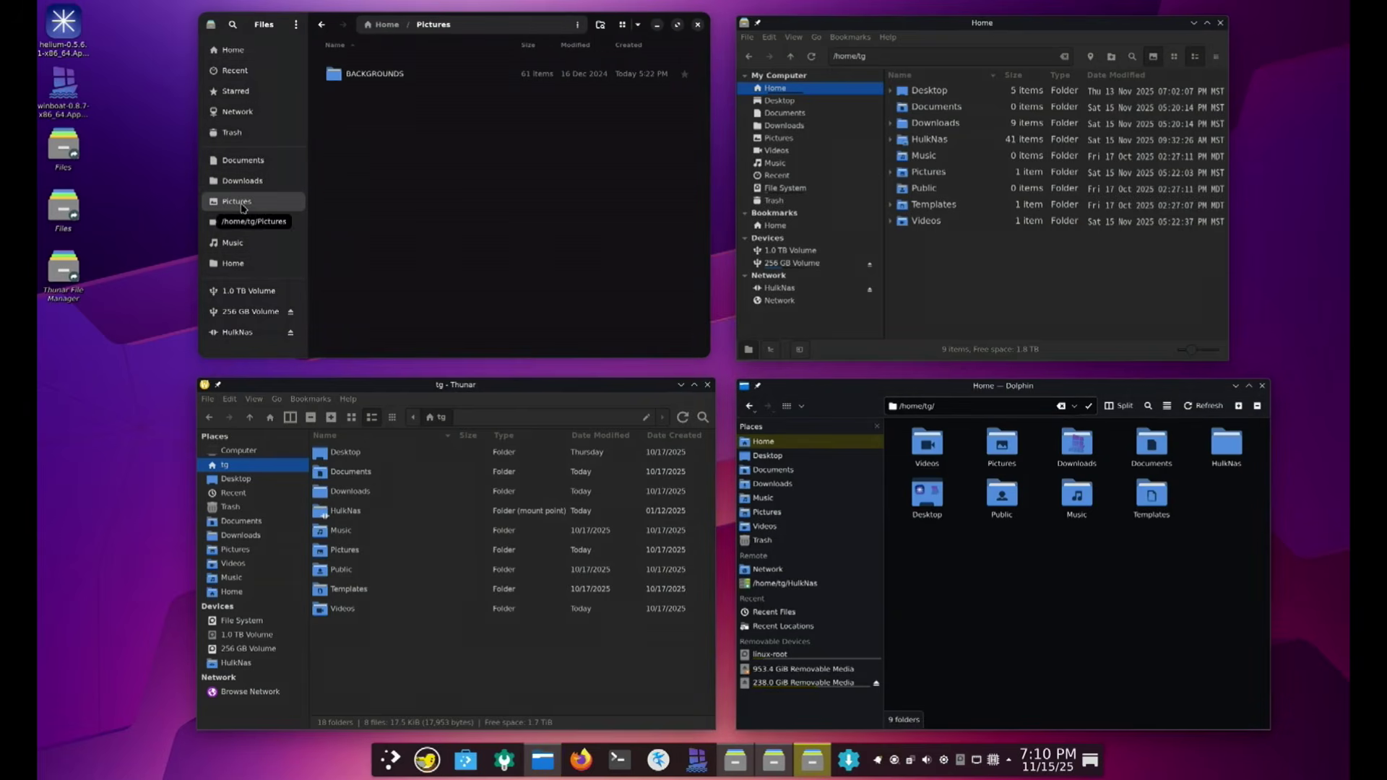
double_click(375, 75)
click(376, 80)
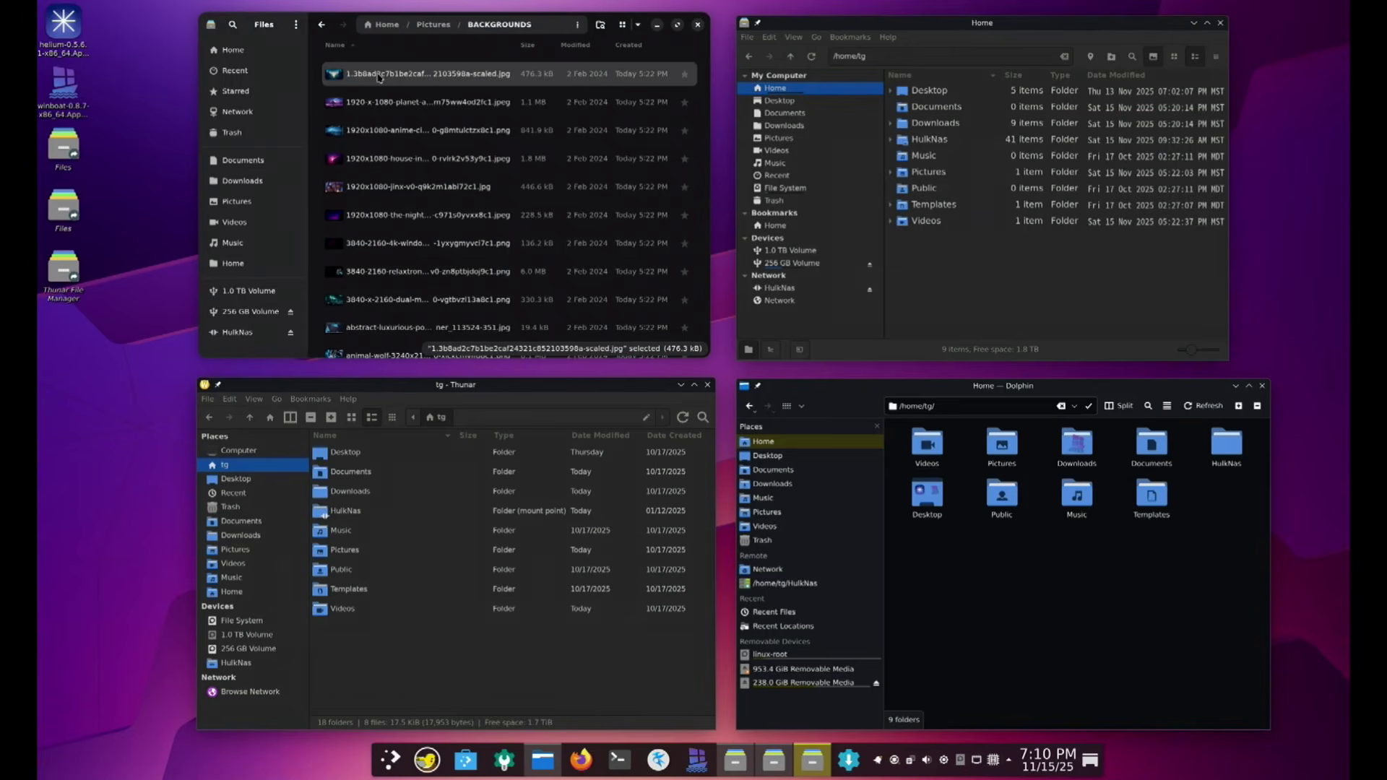
key(F2)
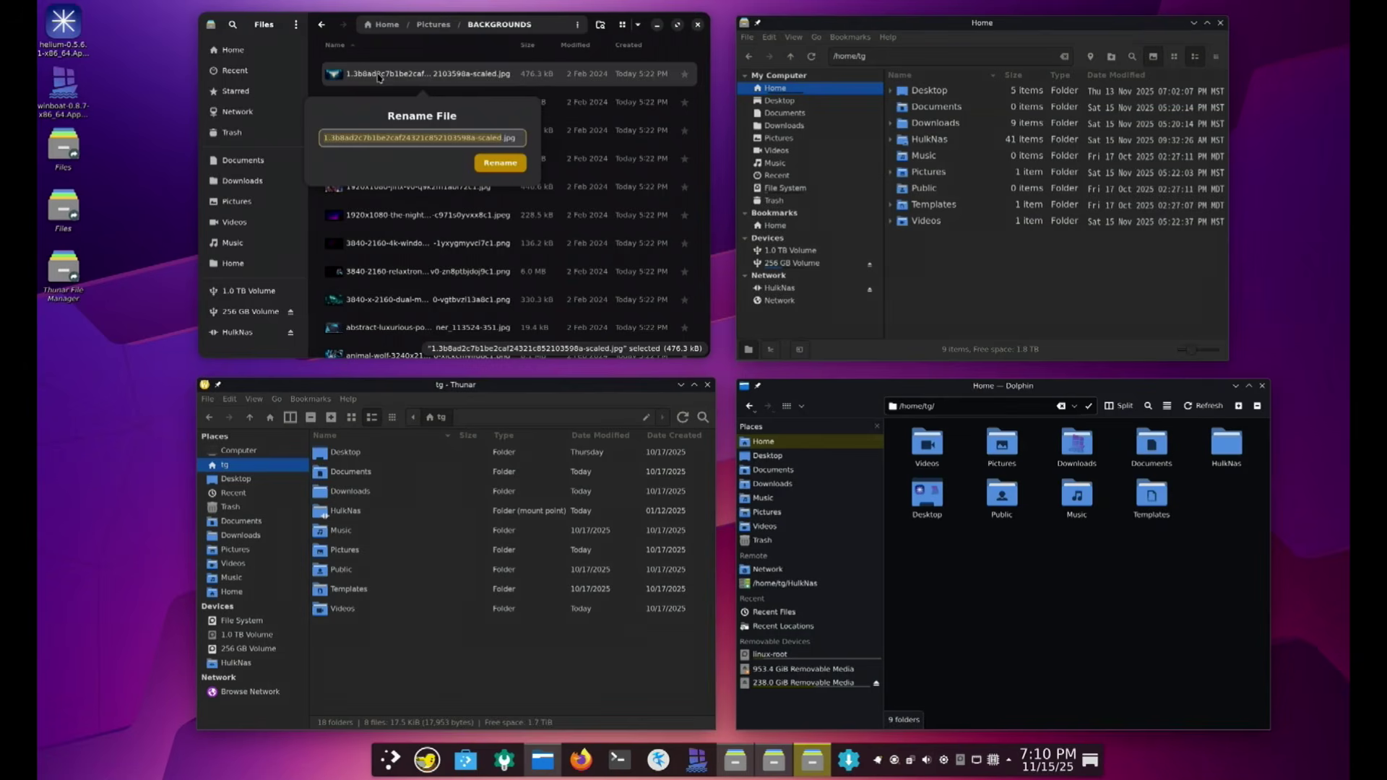
key(Escape)
In Nemo, open Pictures/BACKGROUNDS, start an inline rename of the first image by its file name and leave it unchanged
click(779, 138)
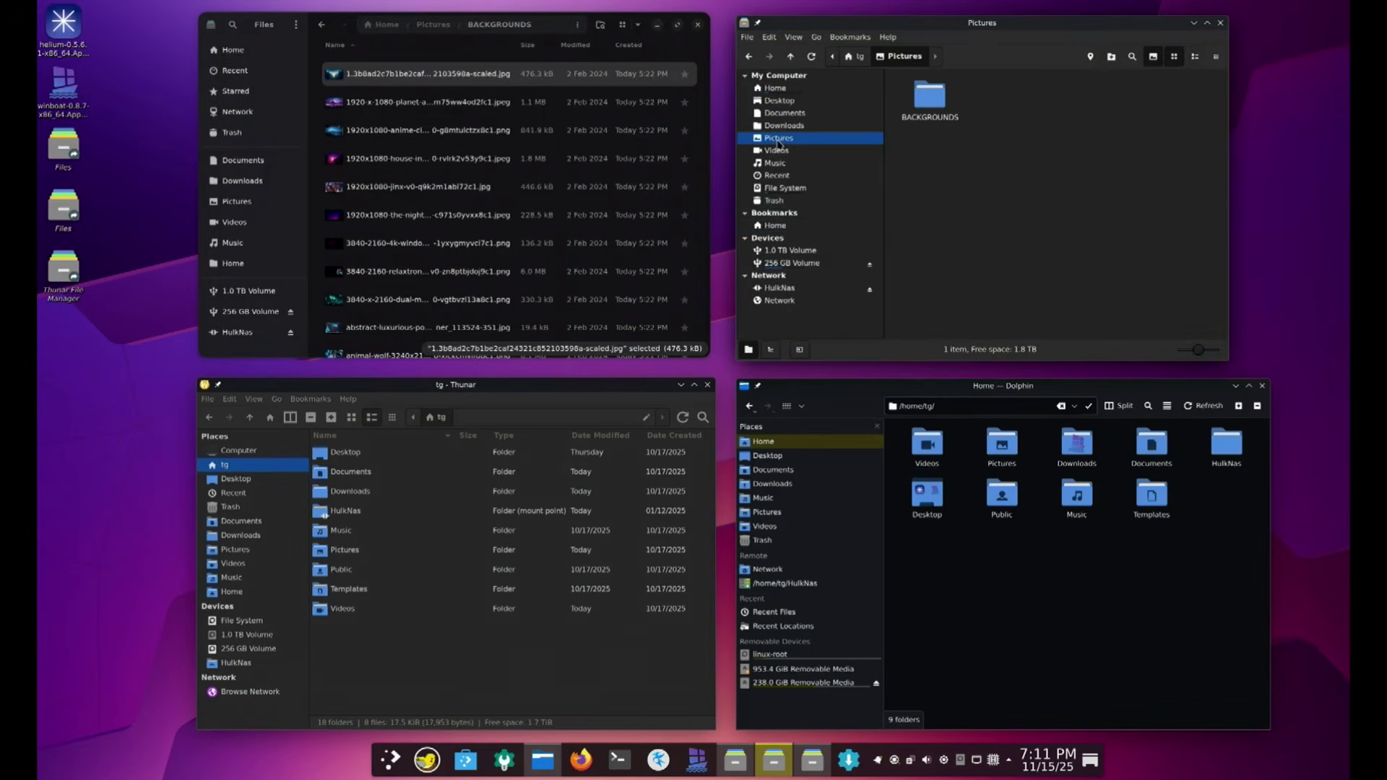
double_click(925, 112)
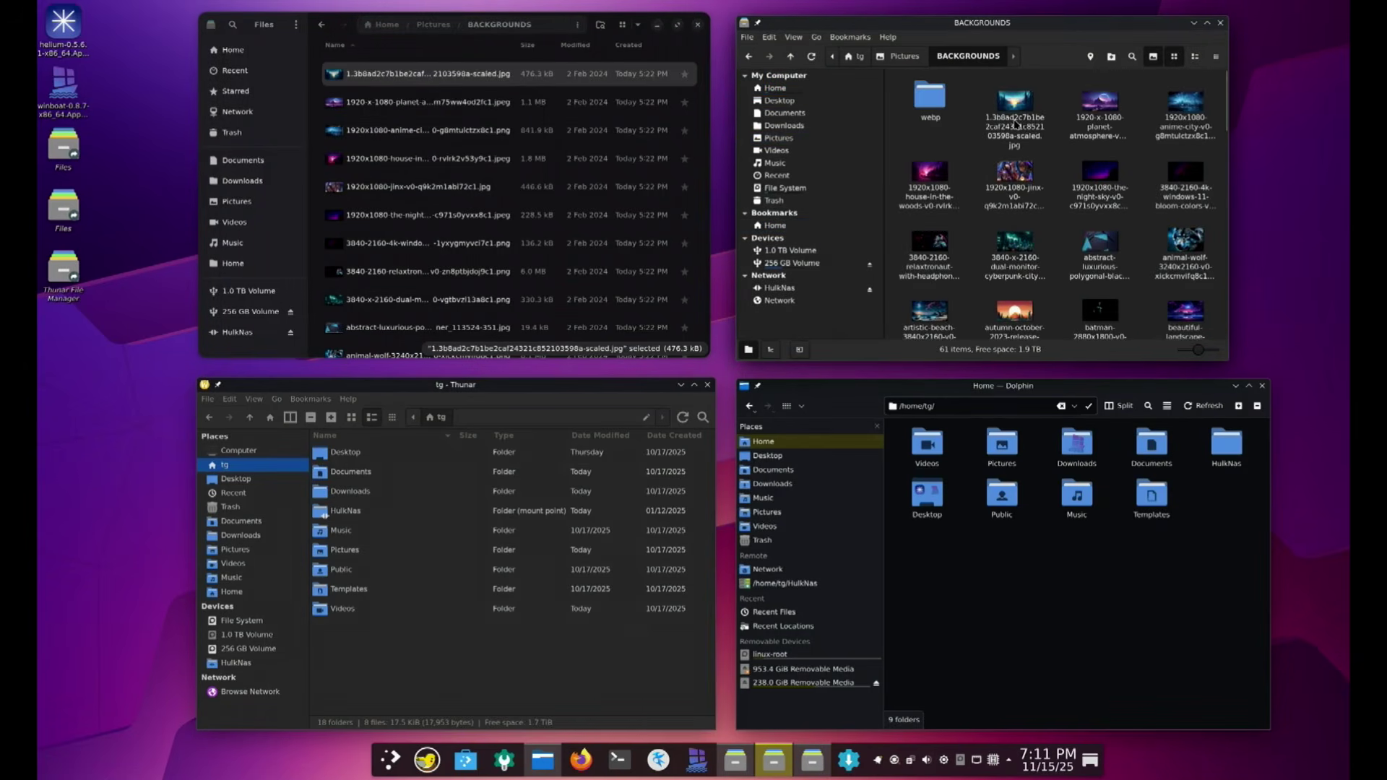
click(1016, 127)
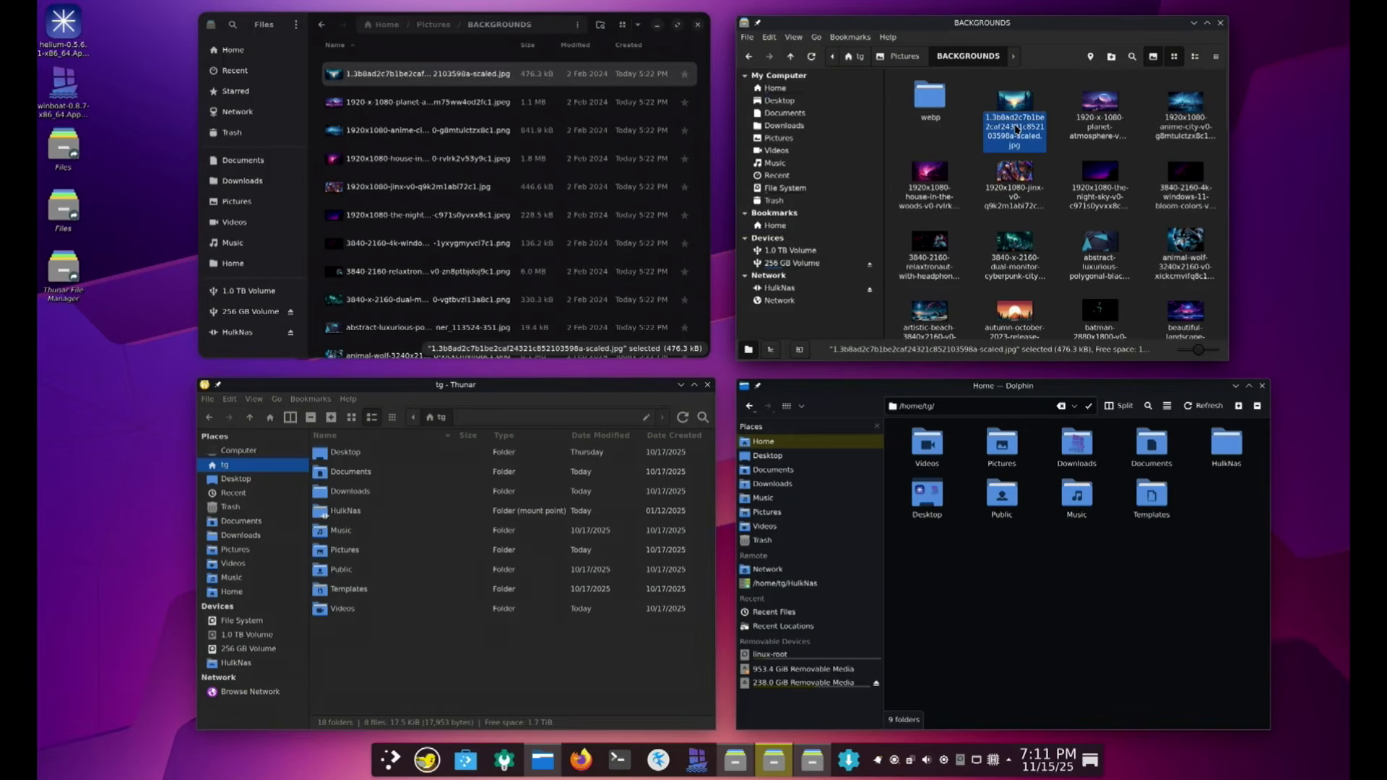
click(1016, 127)
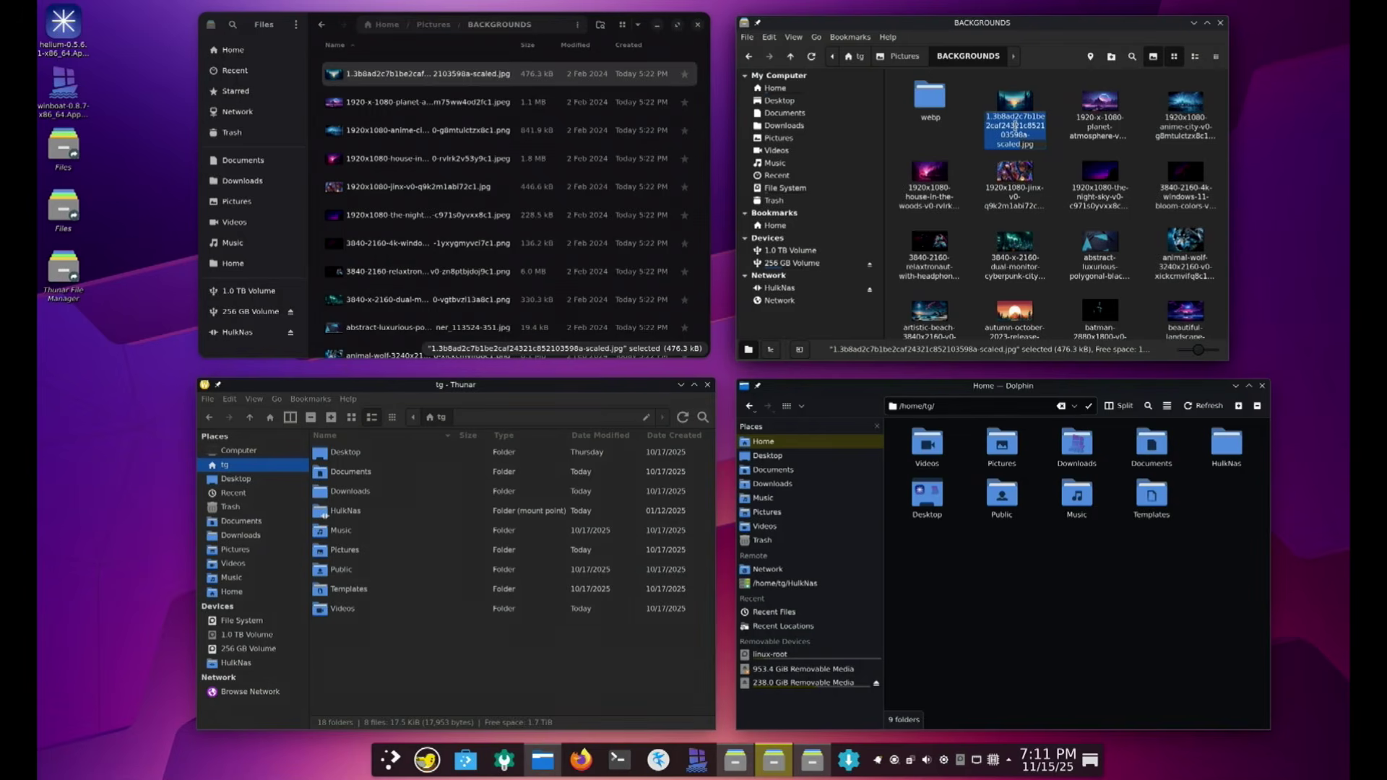
click(967, 160)
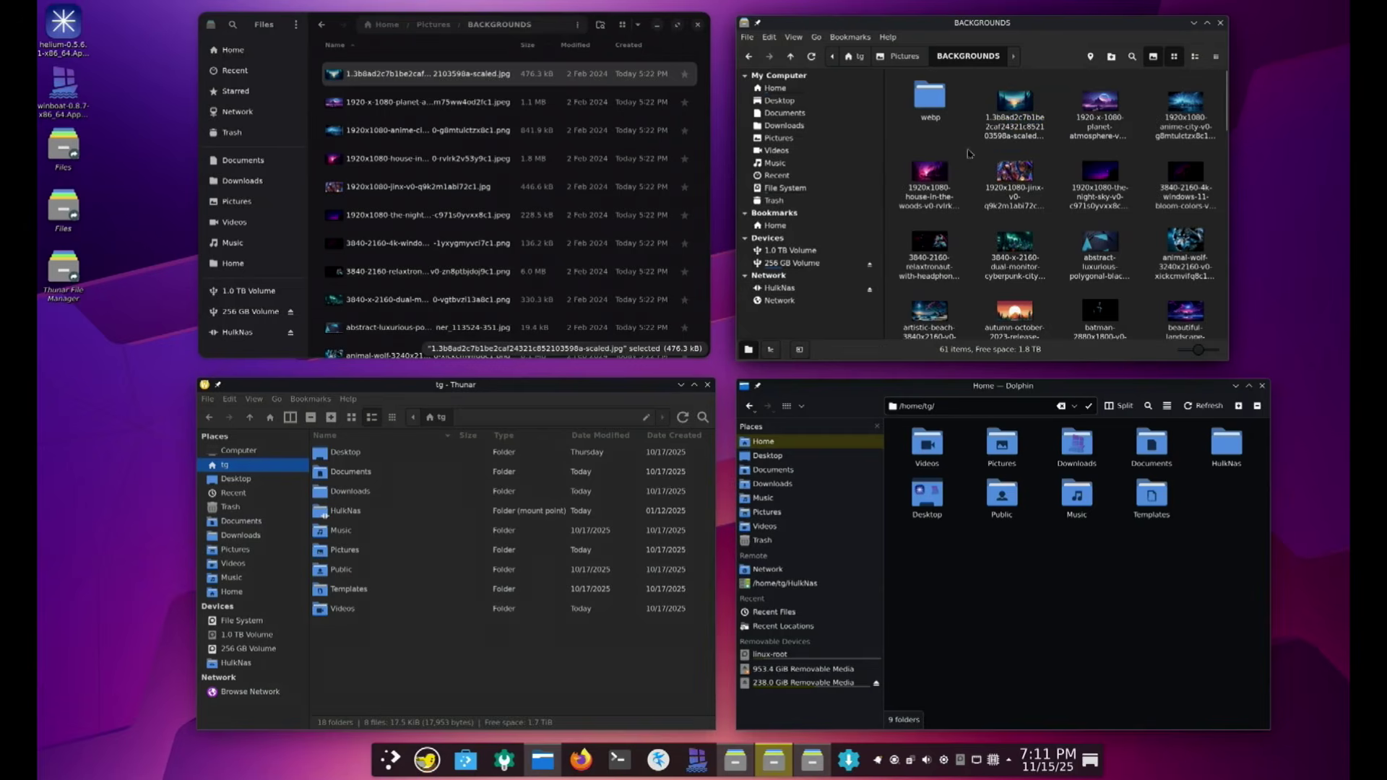
Enable "Click on a file's name twice to rename it" in Nemo's Behavior preferences
click(769, 37)
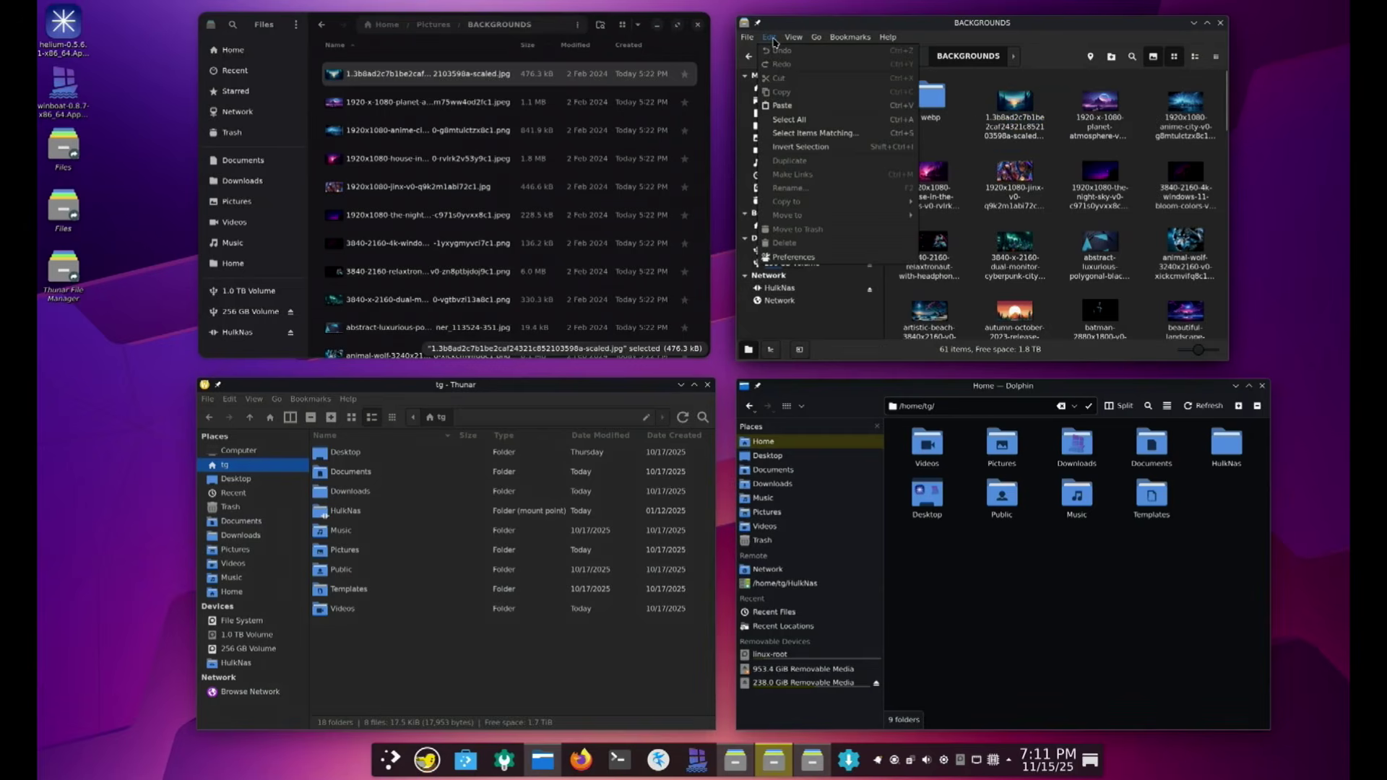
click(793, 257)
click(797, 64)
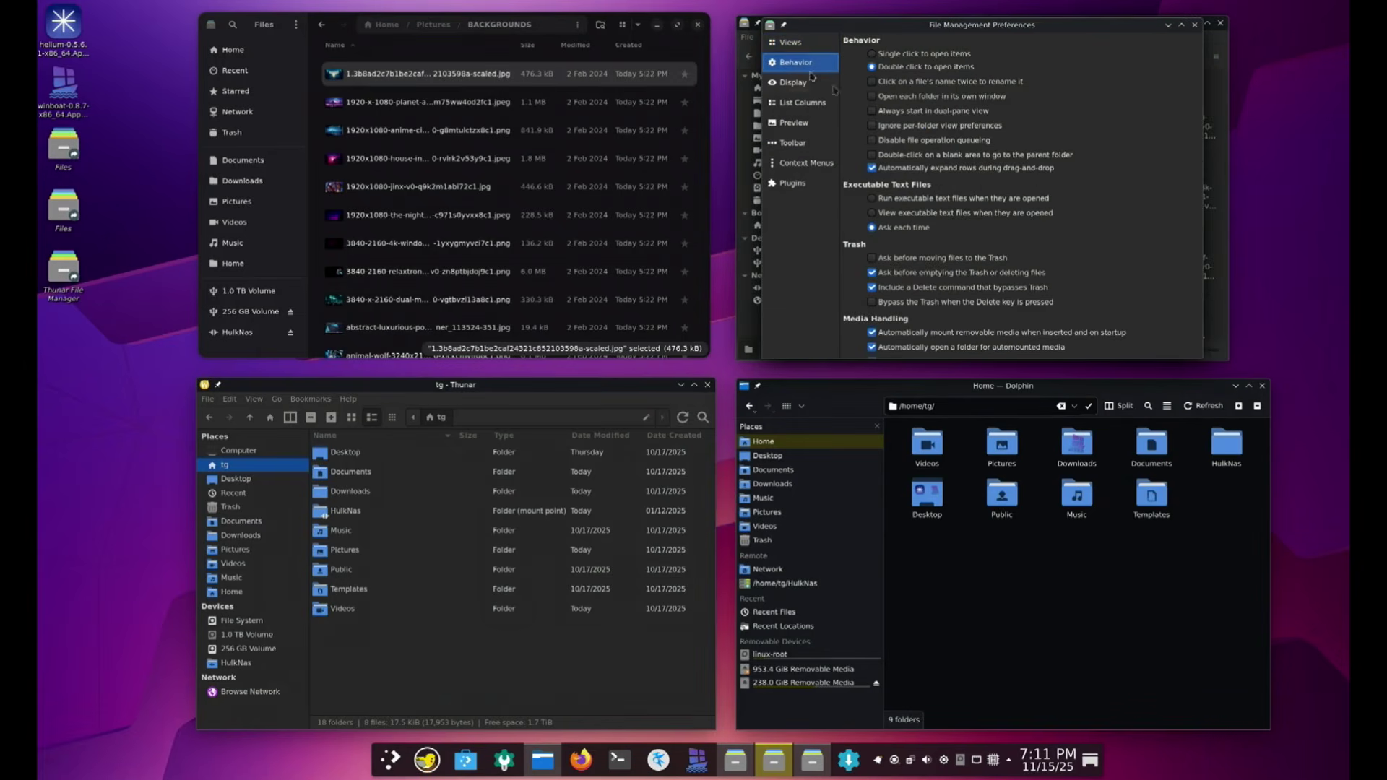
click(873, 83)
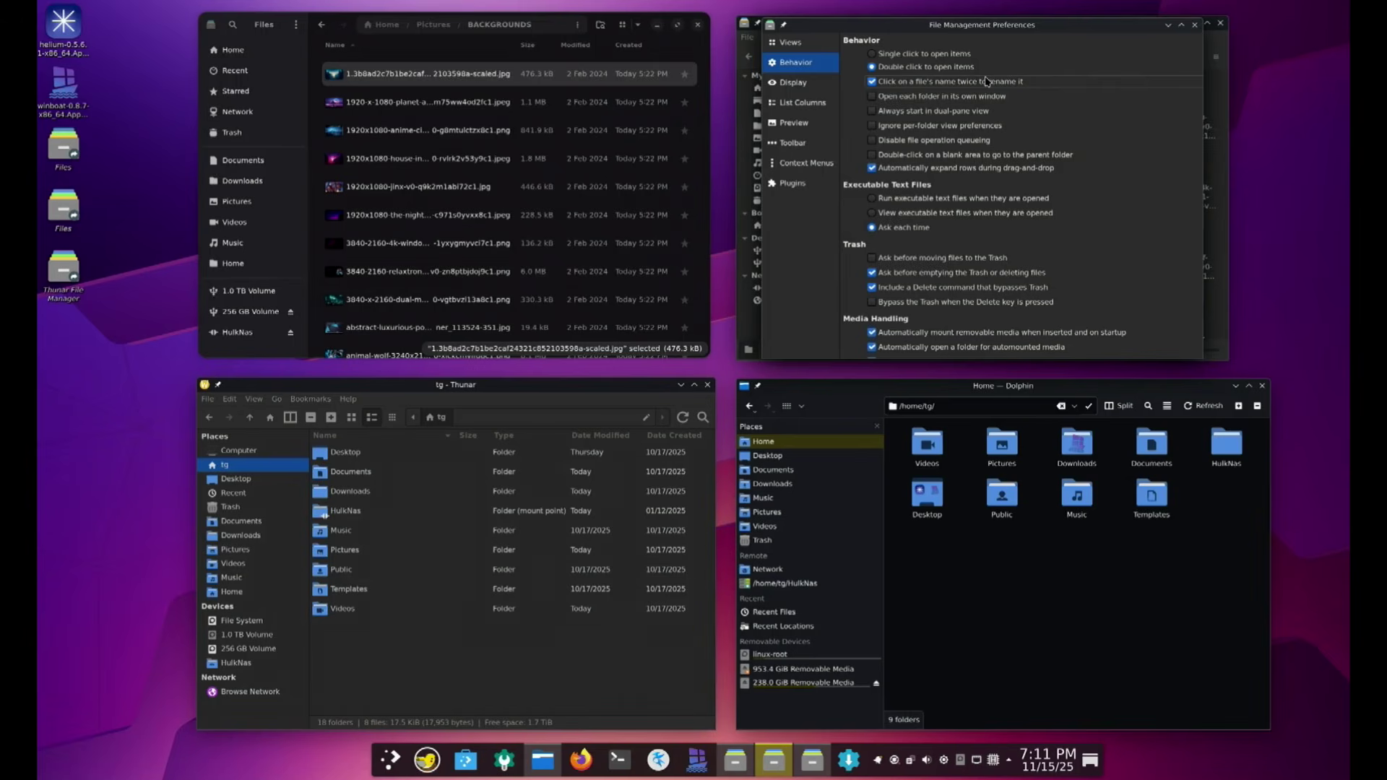
Toggle the Make Link entry in Nemo's context menu preferences, close them and start an inline rename of the first image
click(790, 166)
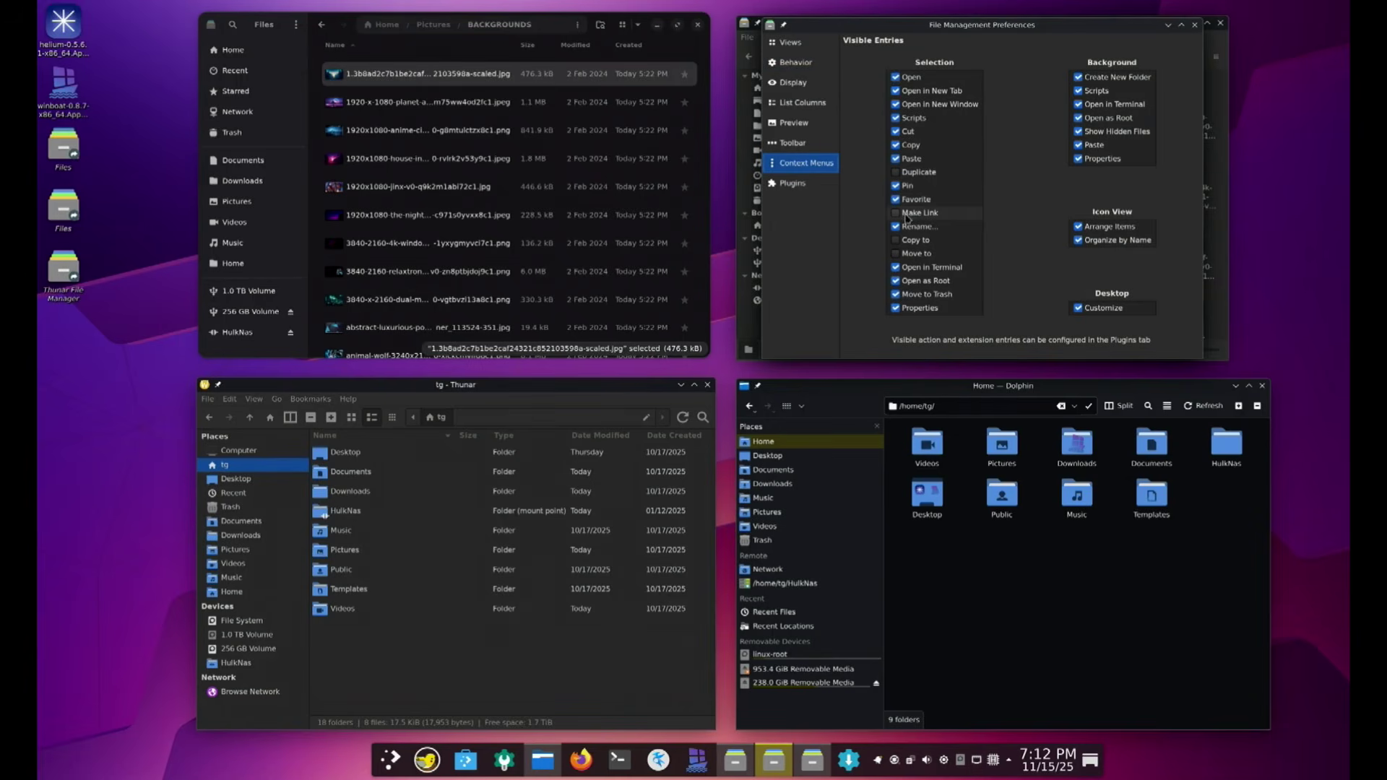
click(898, 215)
click(1195, 25)
click(1015, 124)
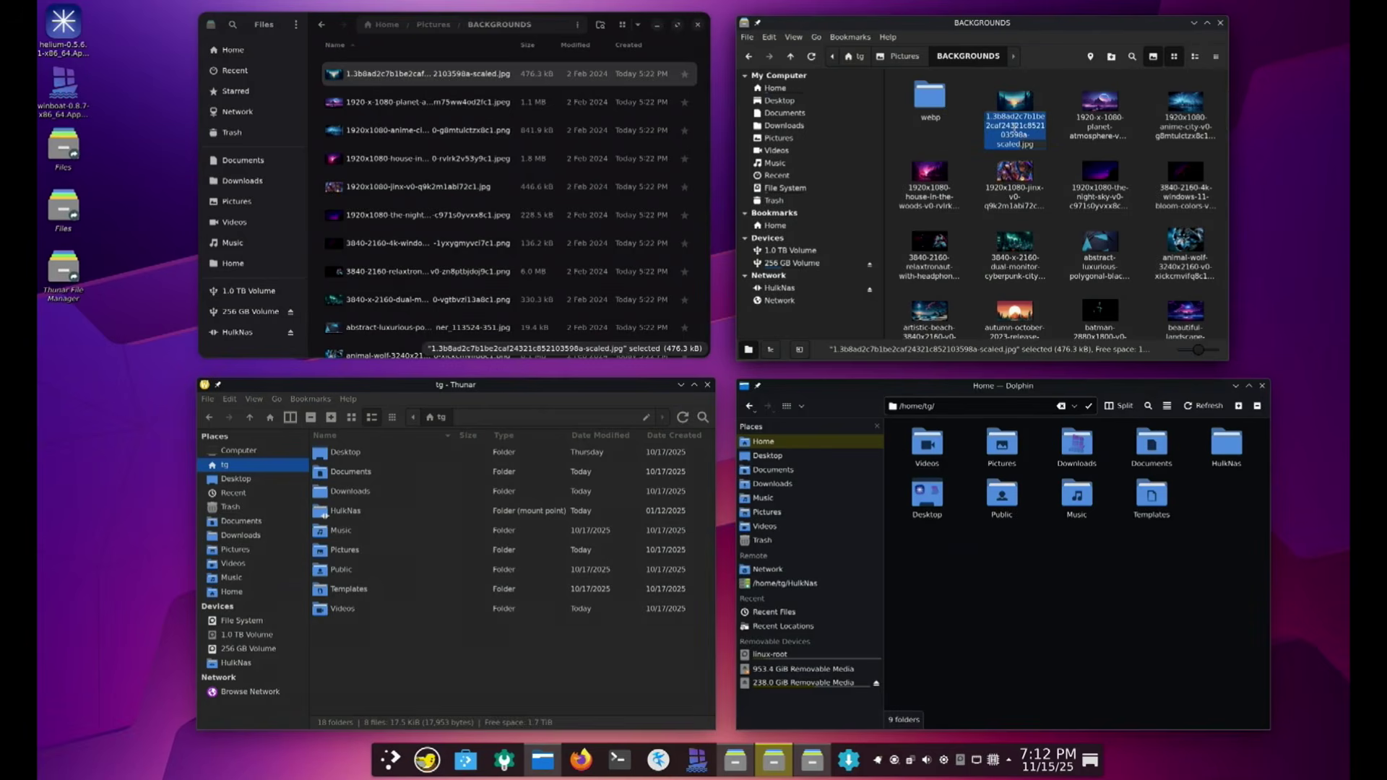
Switch to Thunar and open the BACKGROUNDS folder inside Pictures
click(960, 552)
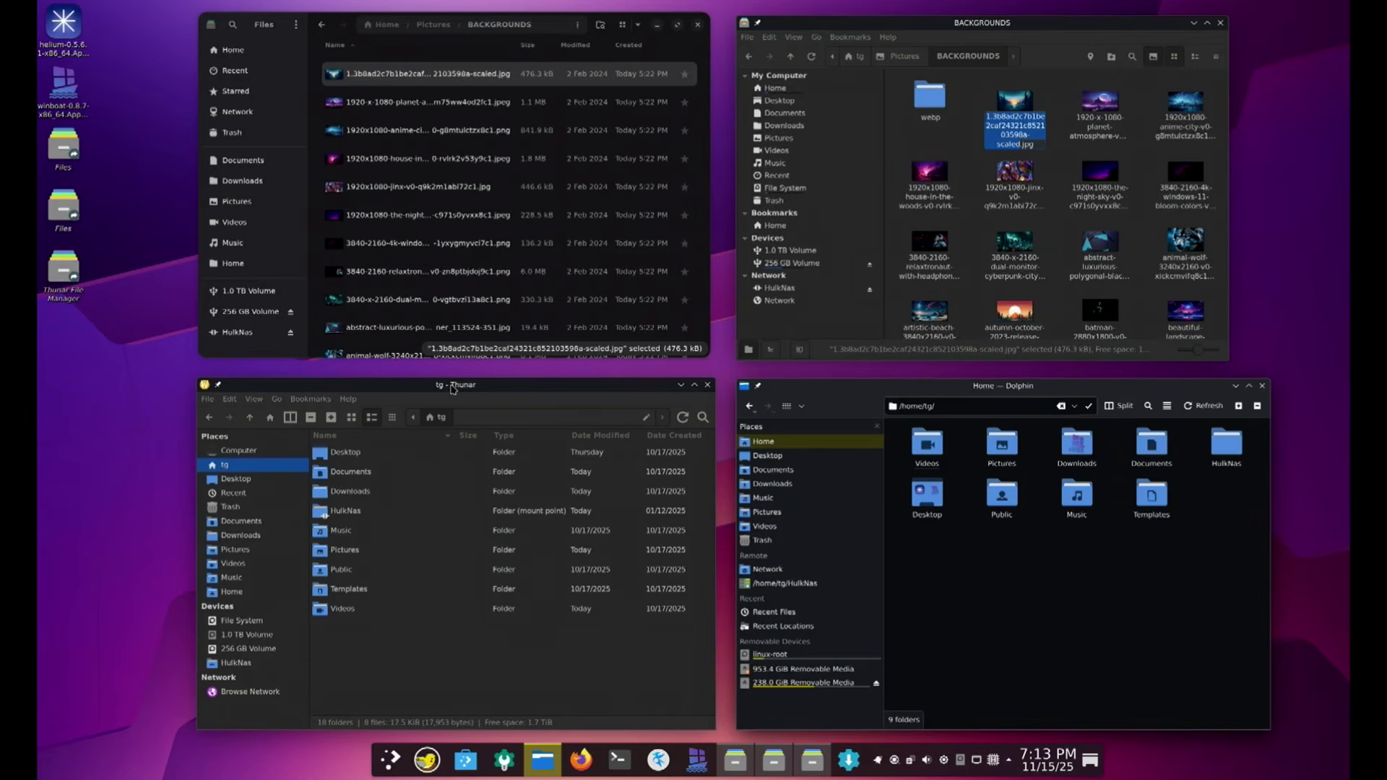
click(416, 389)
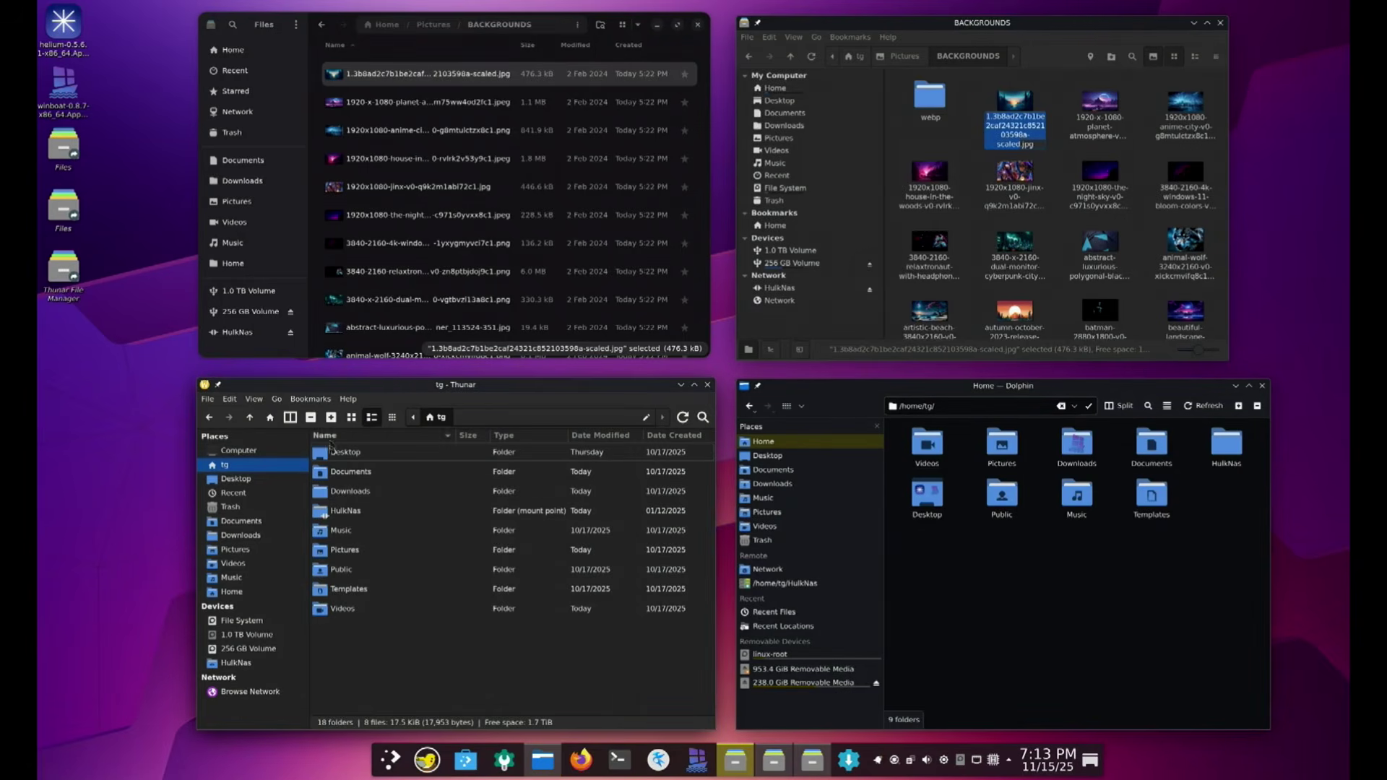
click(360, 479)
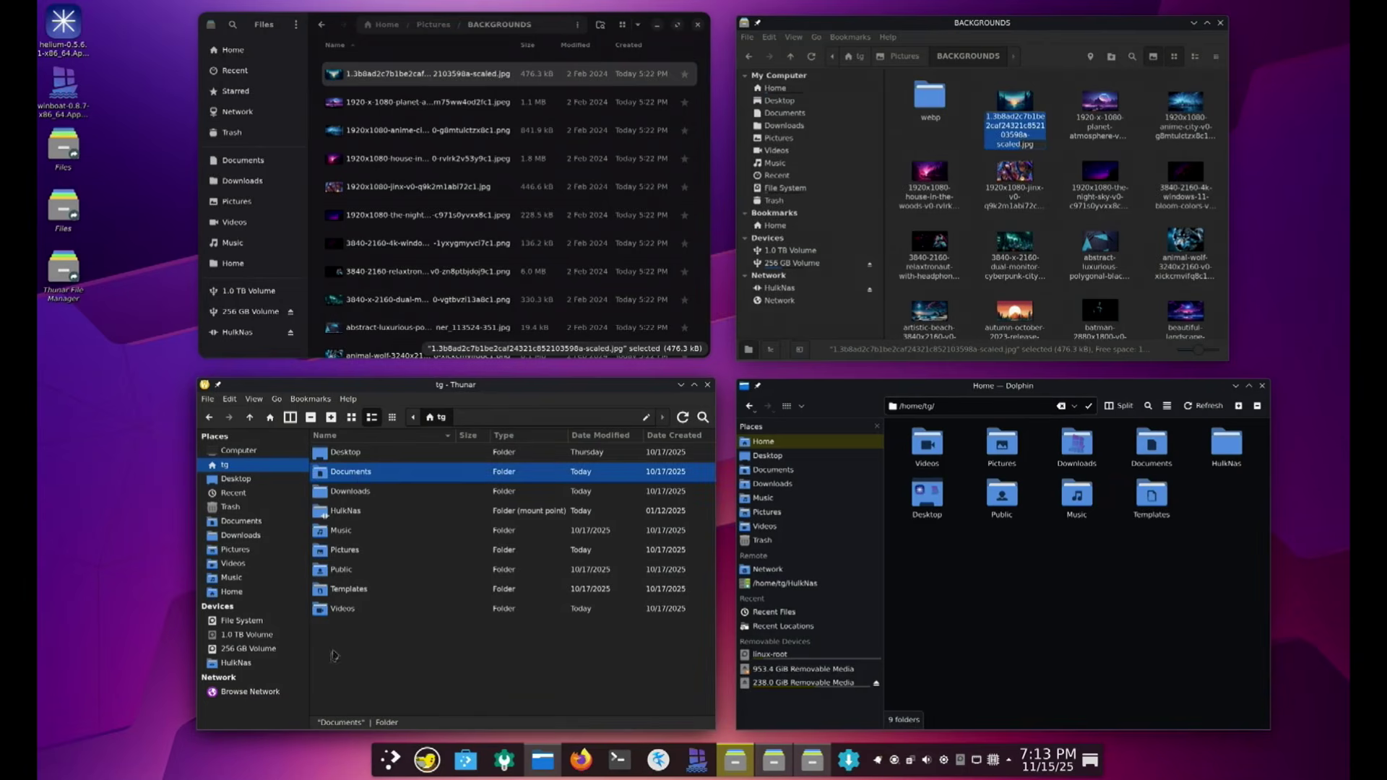
double_click(339, 556)
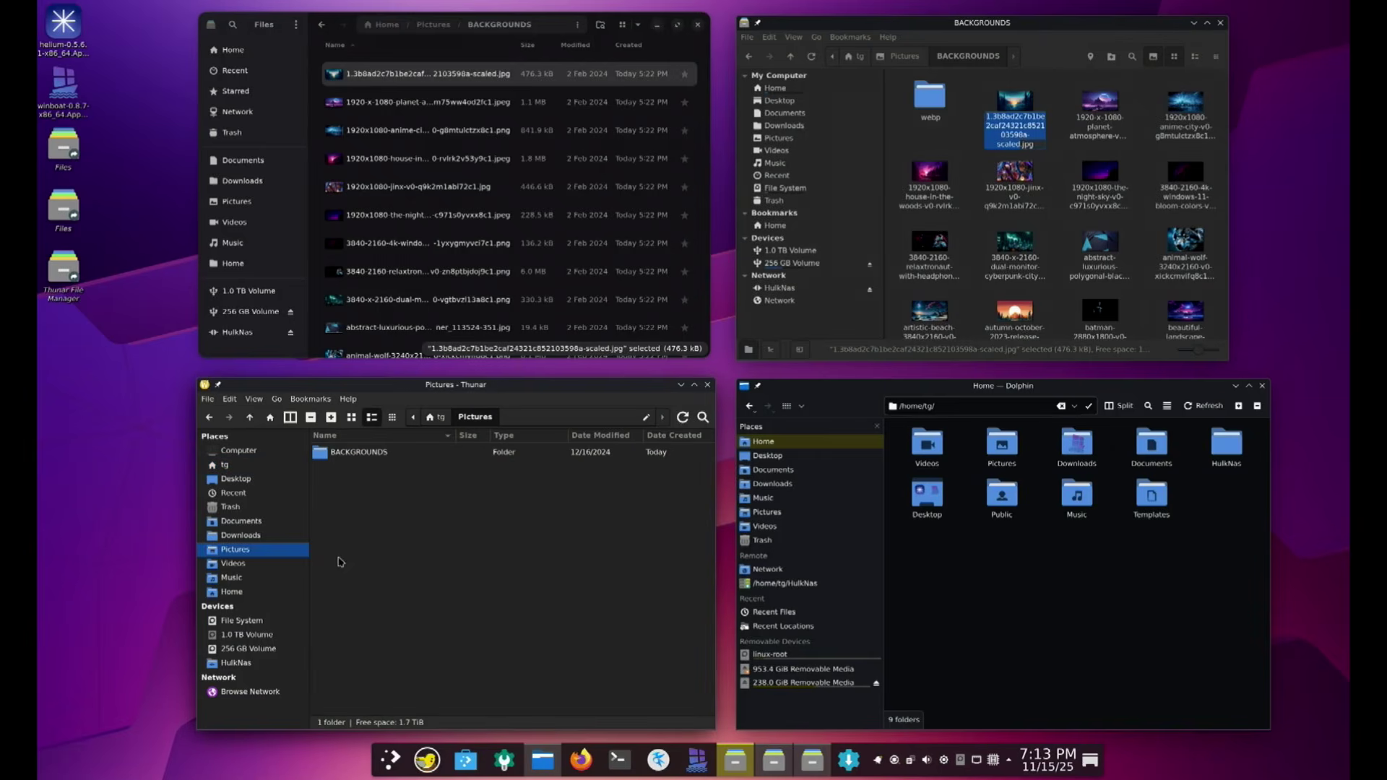
click(345, 458)
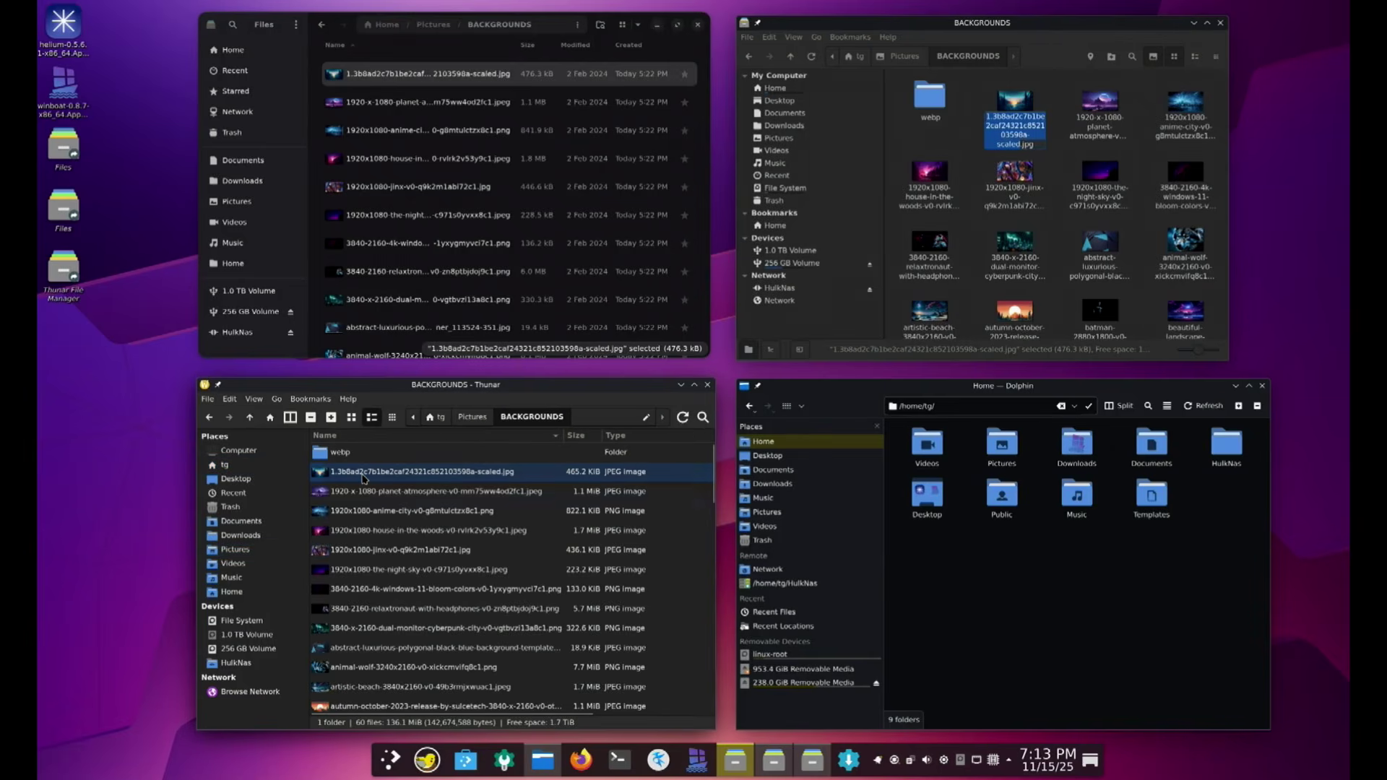
Bring up Thunar's rename dialog for the first JPEG image in BACKGROUNDS and dismiss it without renaming
click(363, 477)
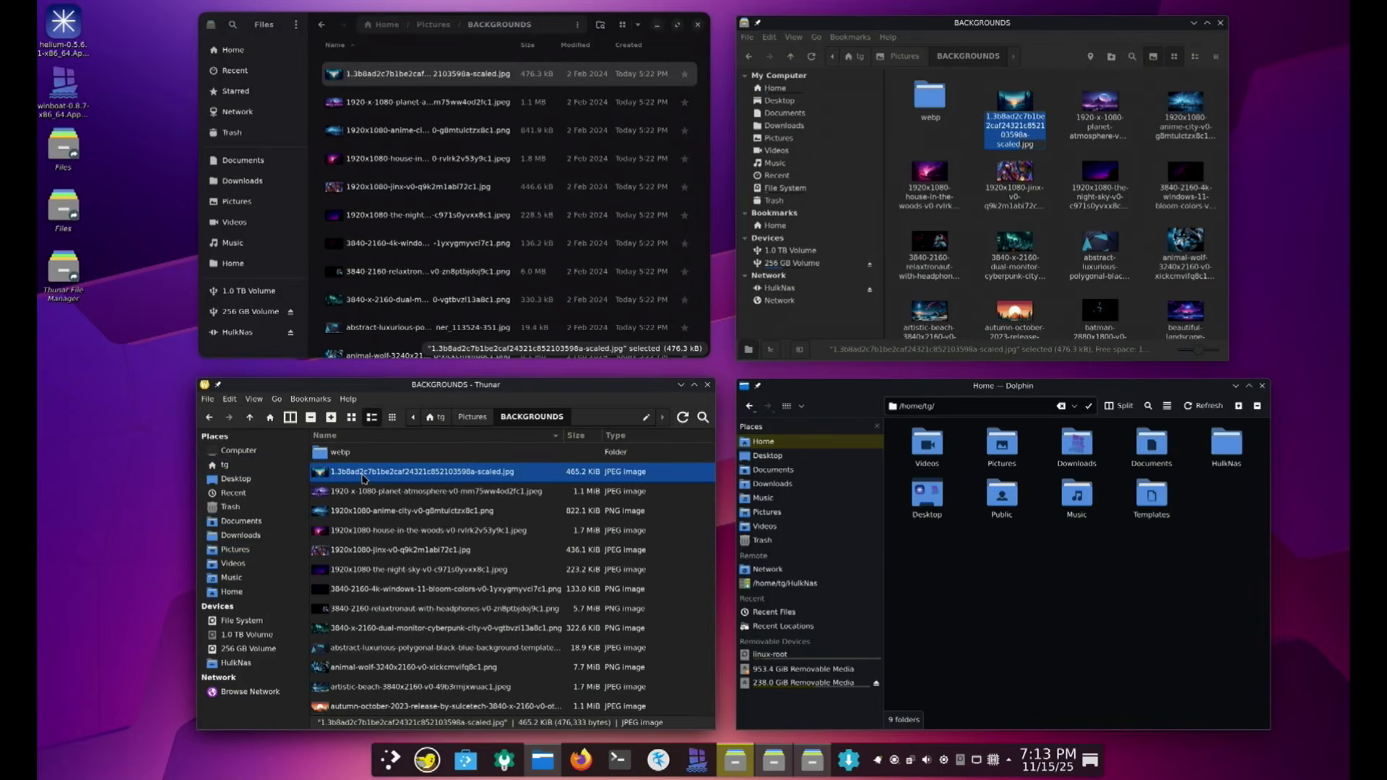
key(F2)
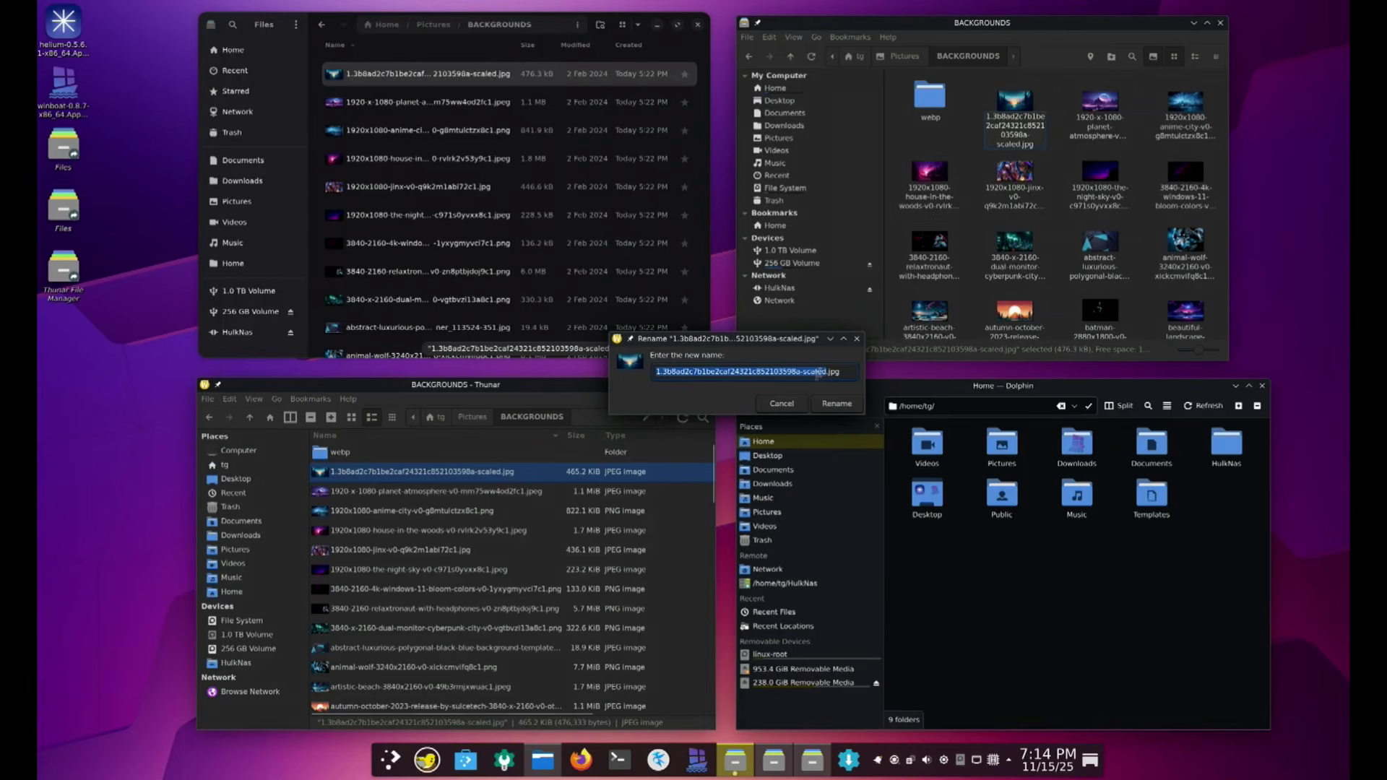
click(856, 339)
click(720, 232)
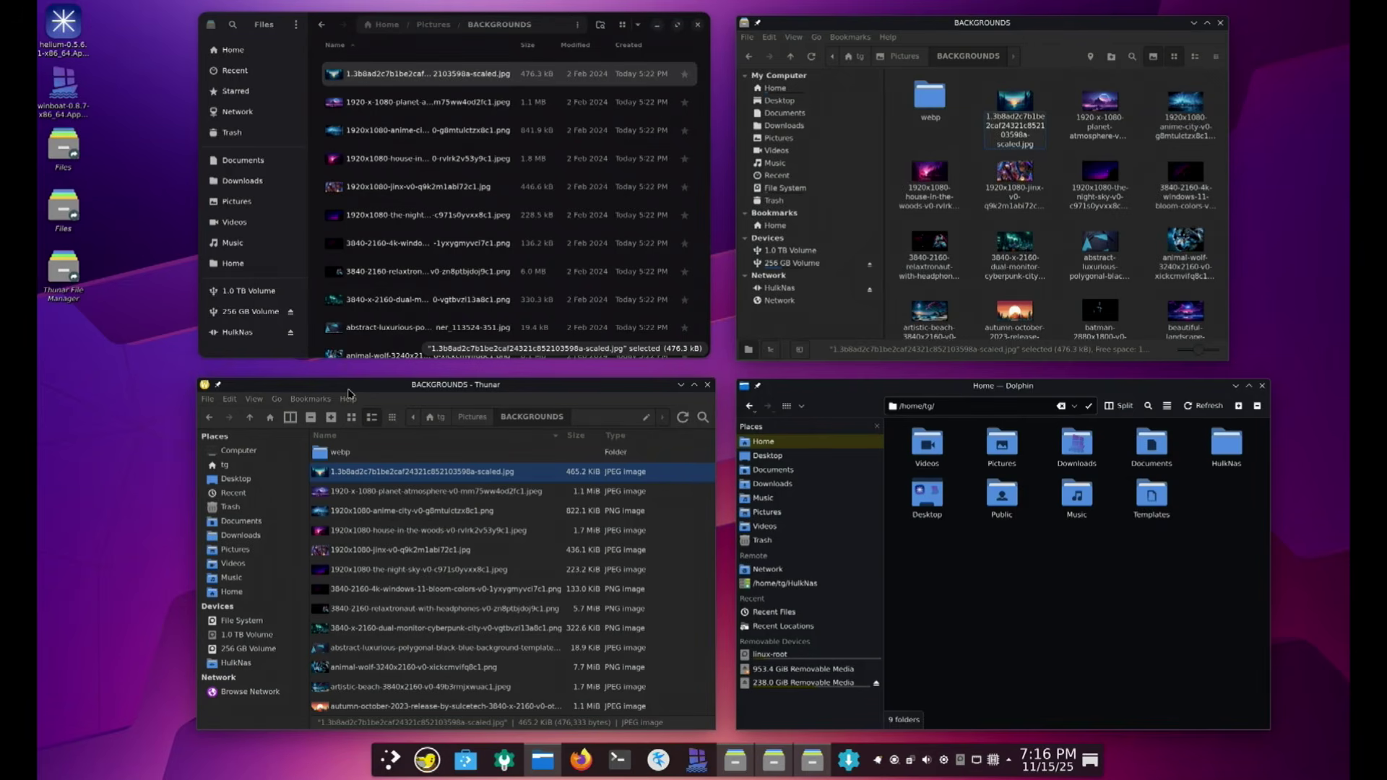
click(1167, 406)
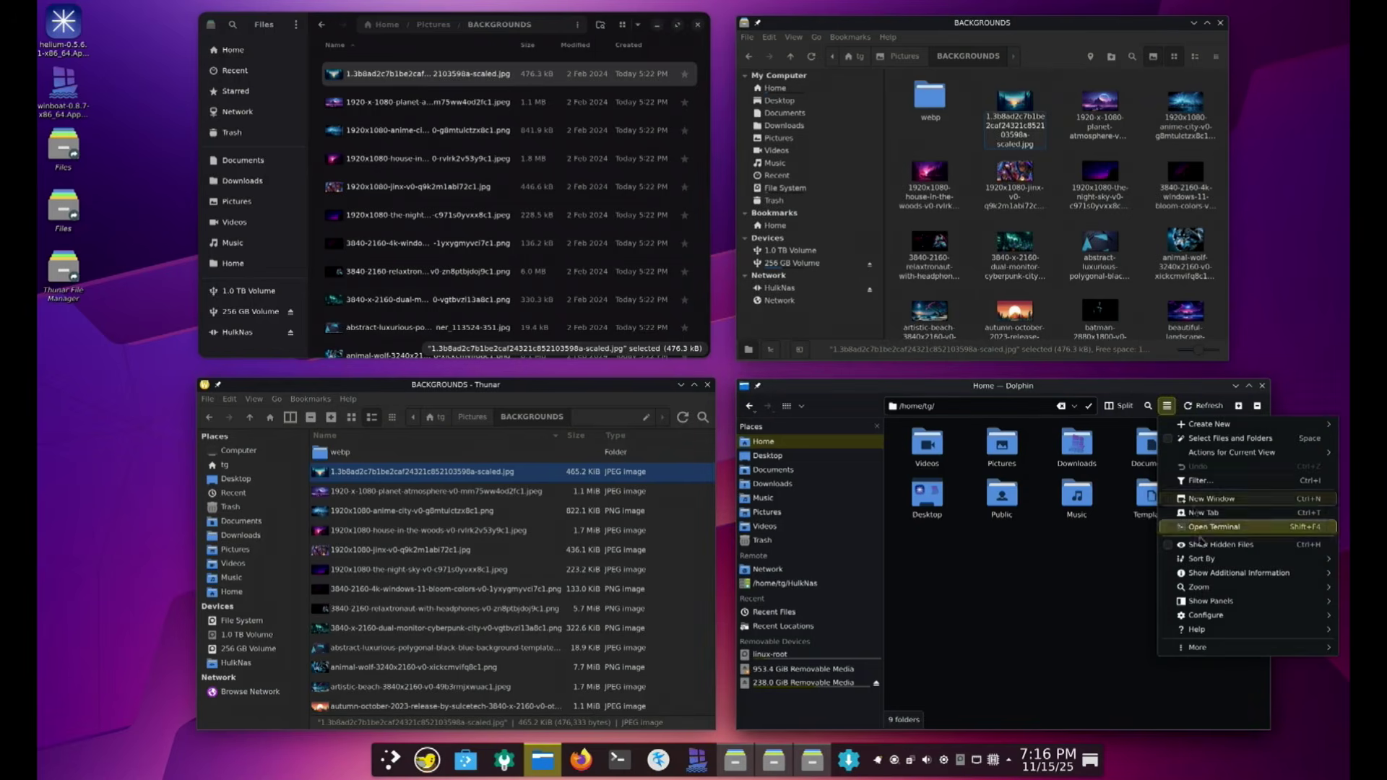
click(1103, 630)
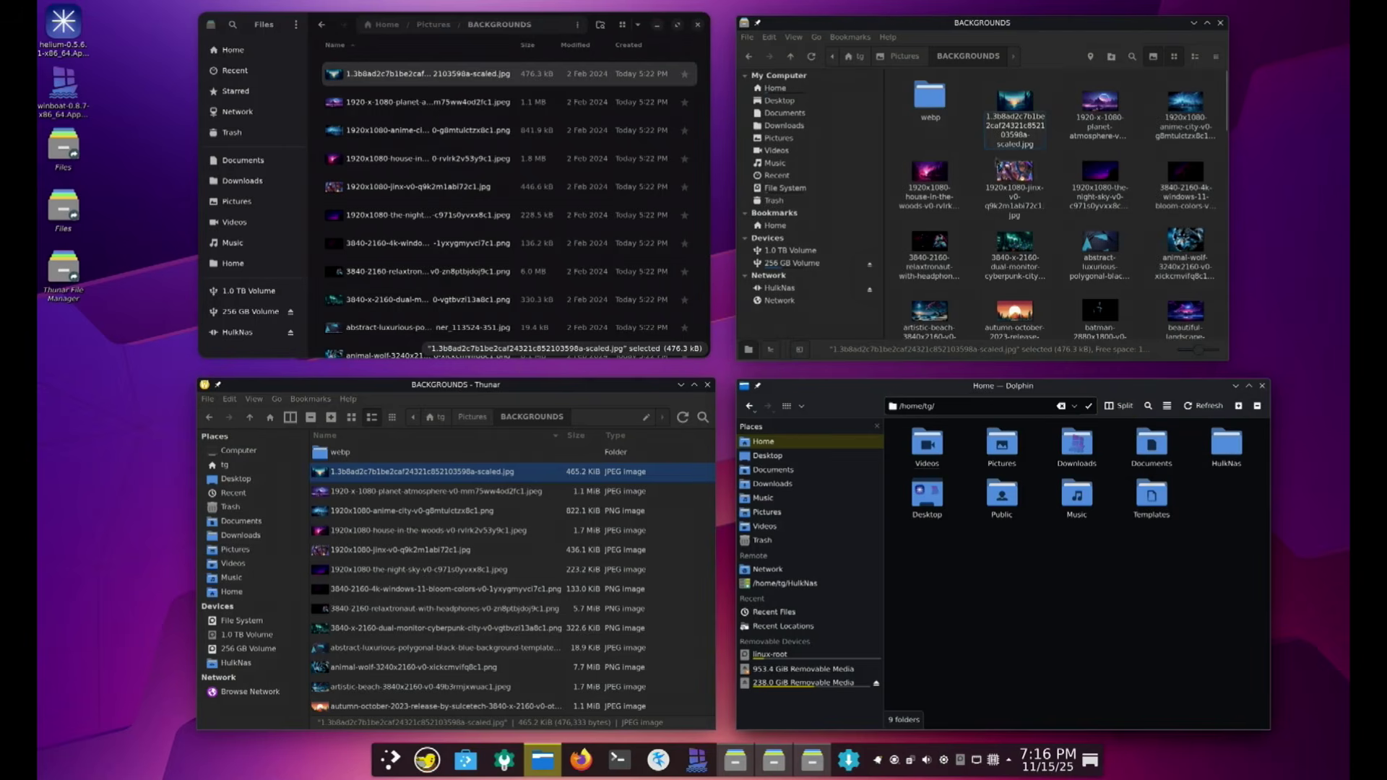
Reduce the icon size of Nemo's BACKGROUNDS folder so more thumbnails fit in each row
click(972, 115)
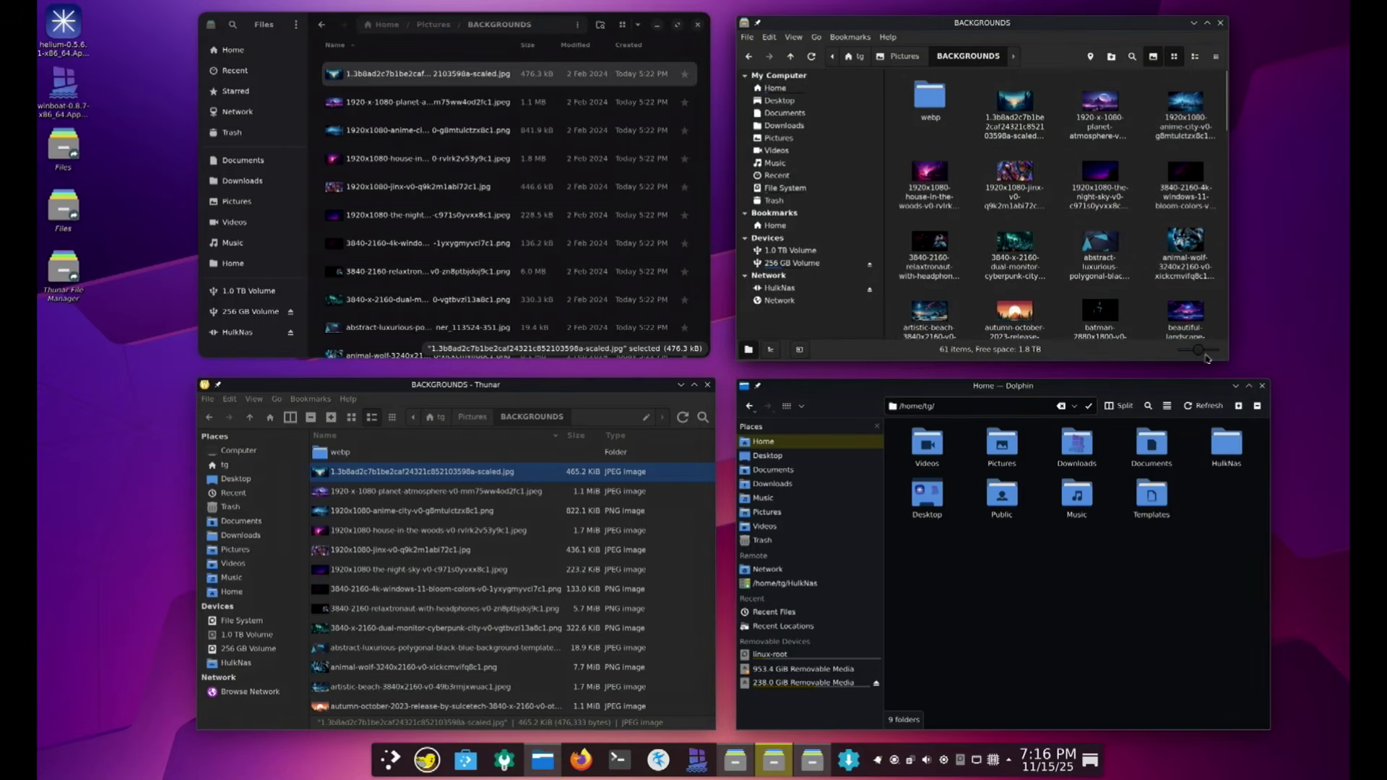
drag(1198, 351, 1192, 359)
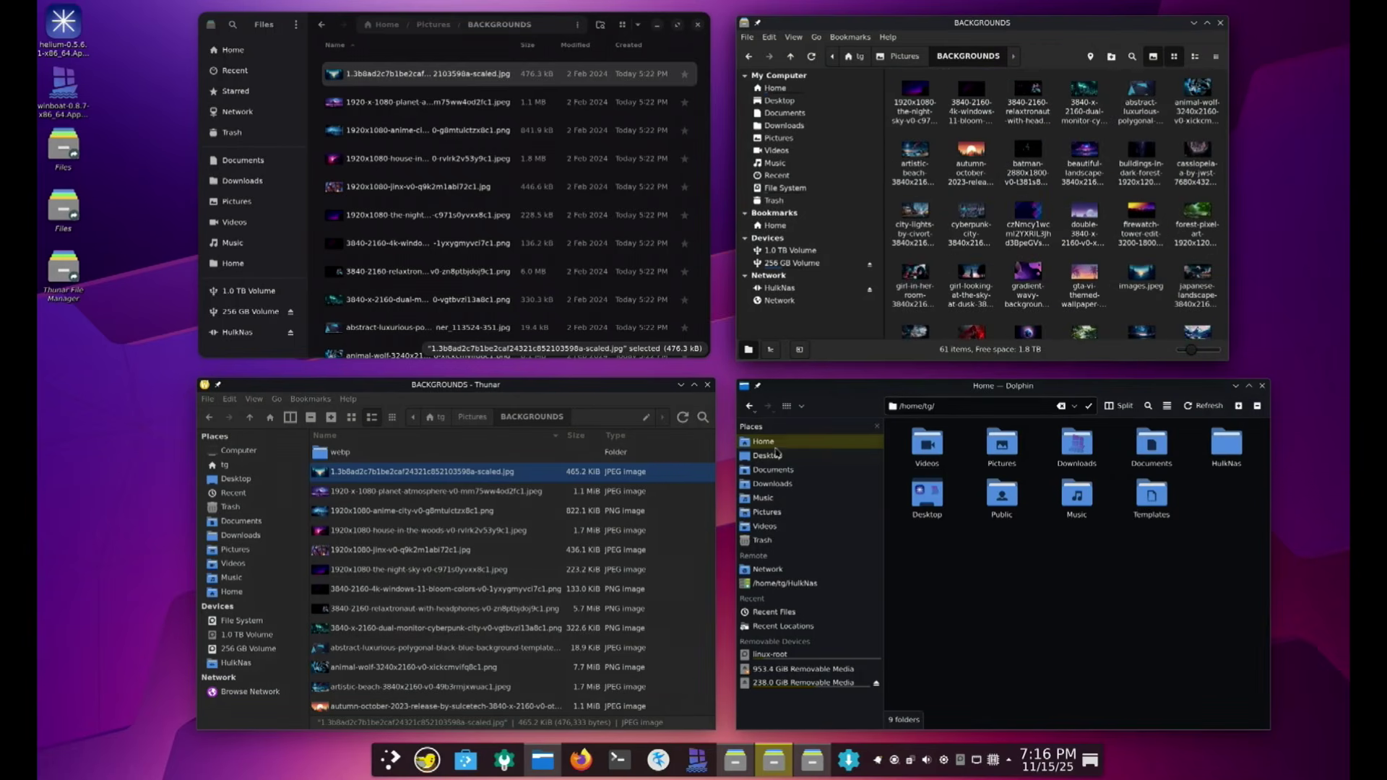
Visit Videos and the BACKGROUNDS folder of Pictures in Dolphin, and return Dolphin, Nemo, Nautilus and Thunar to the home folder
click(766, 527)
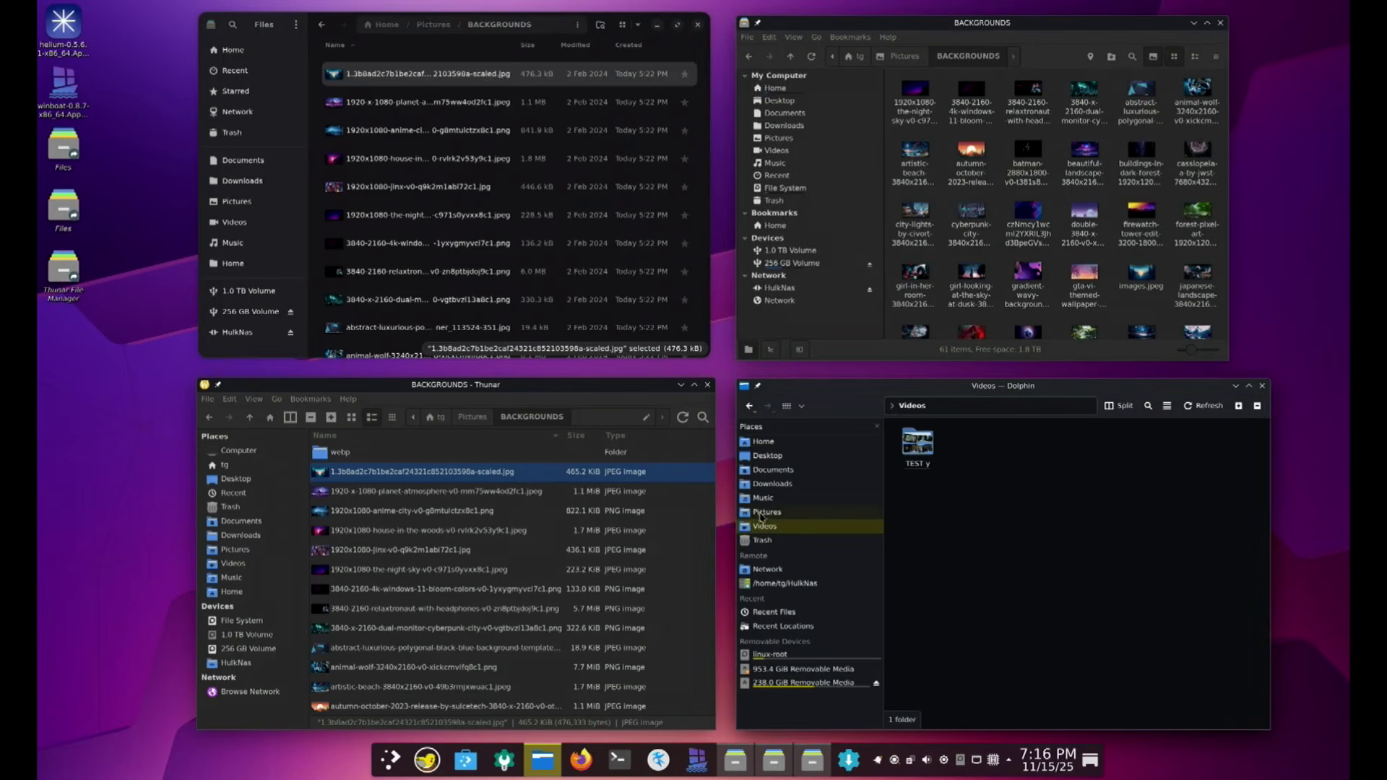
click(768, 511)
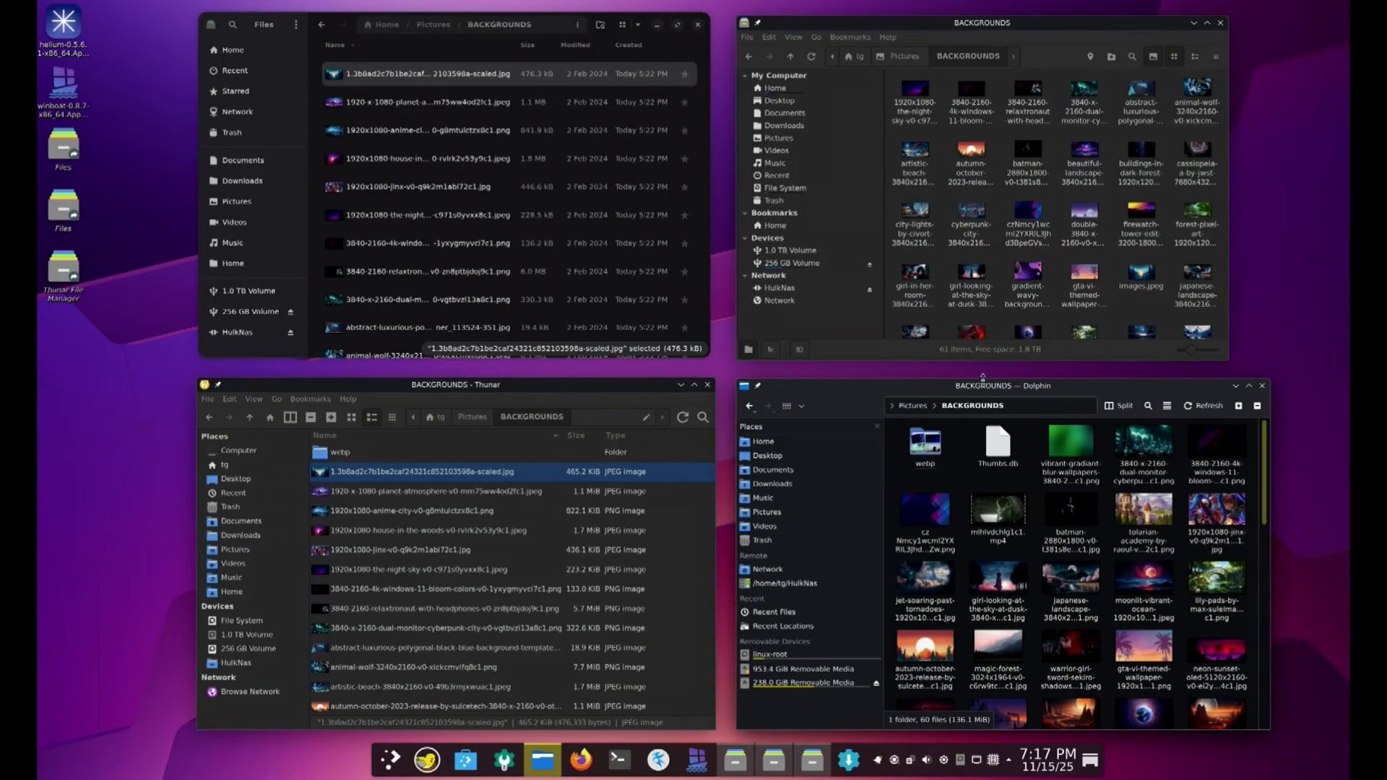
click(758, 442)
click(777, 90)
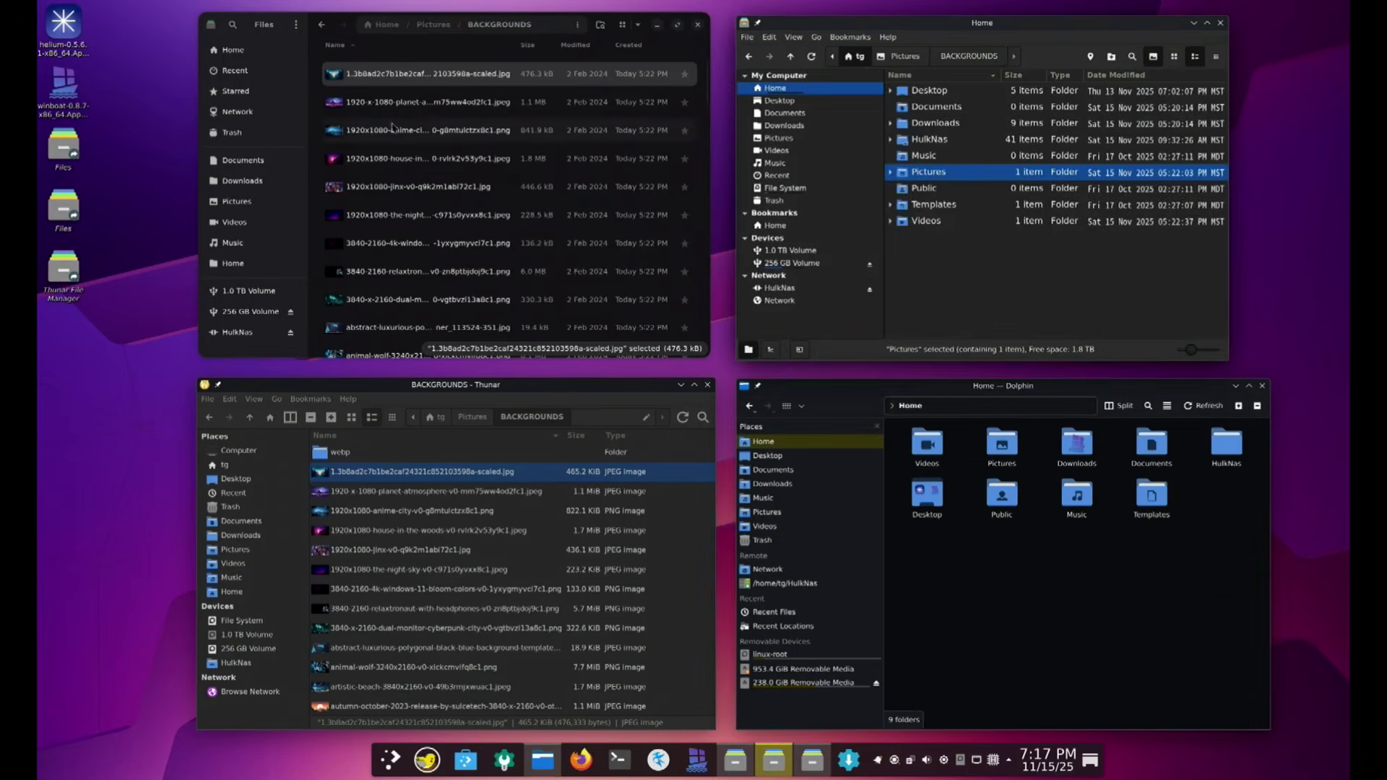
click(232, 50)
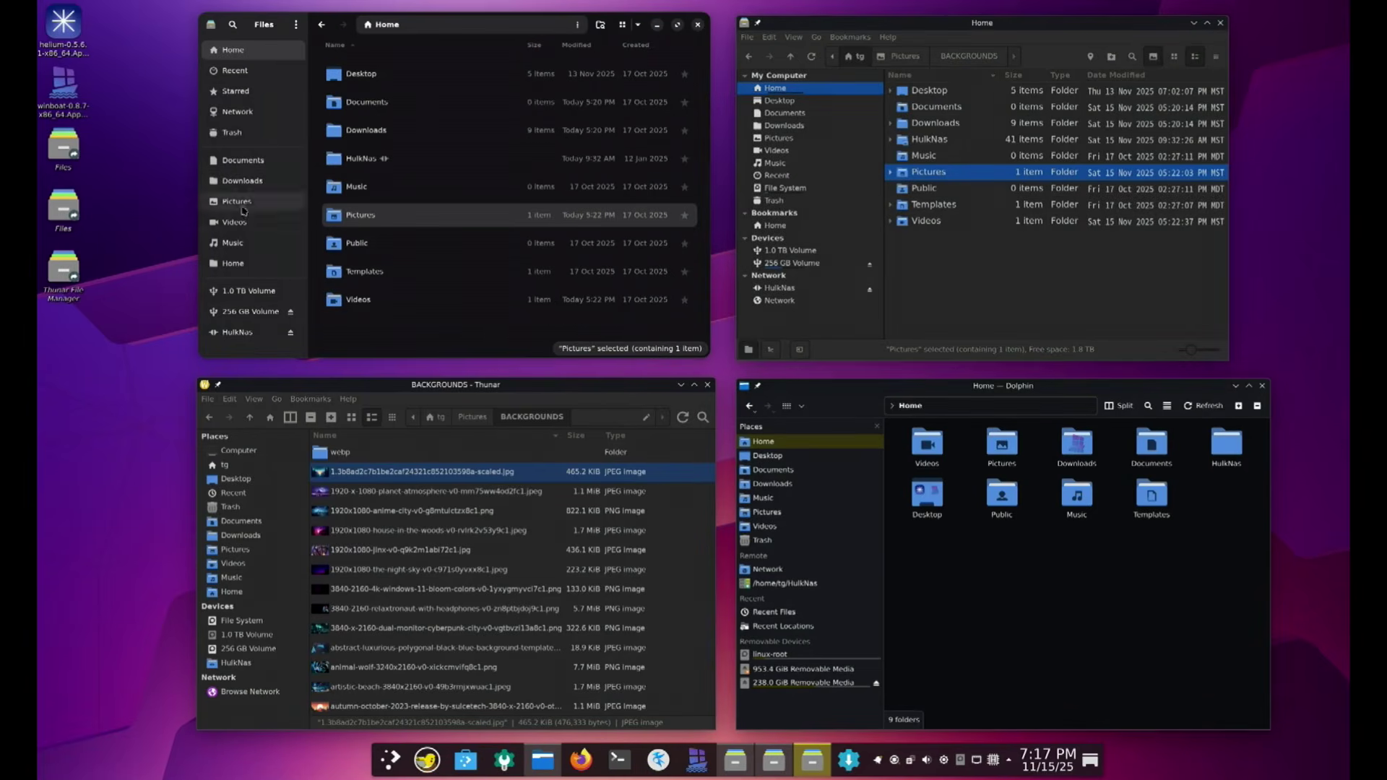
click(232, 467)
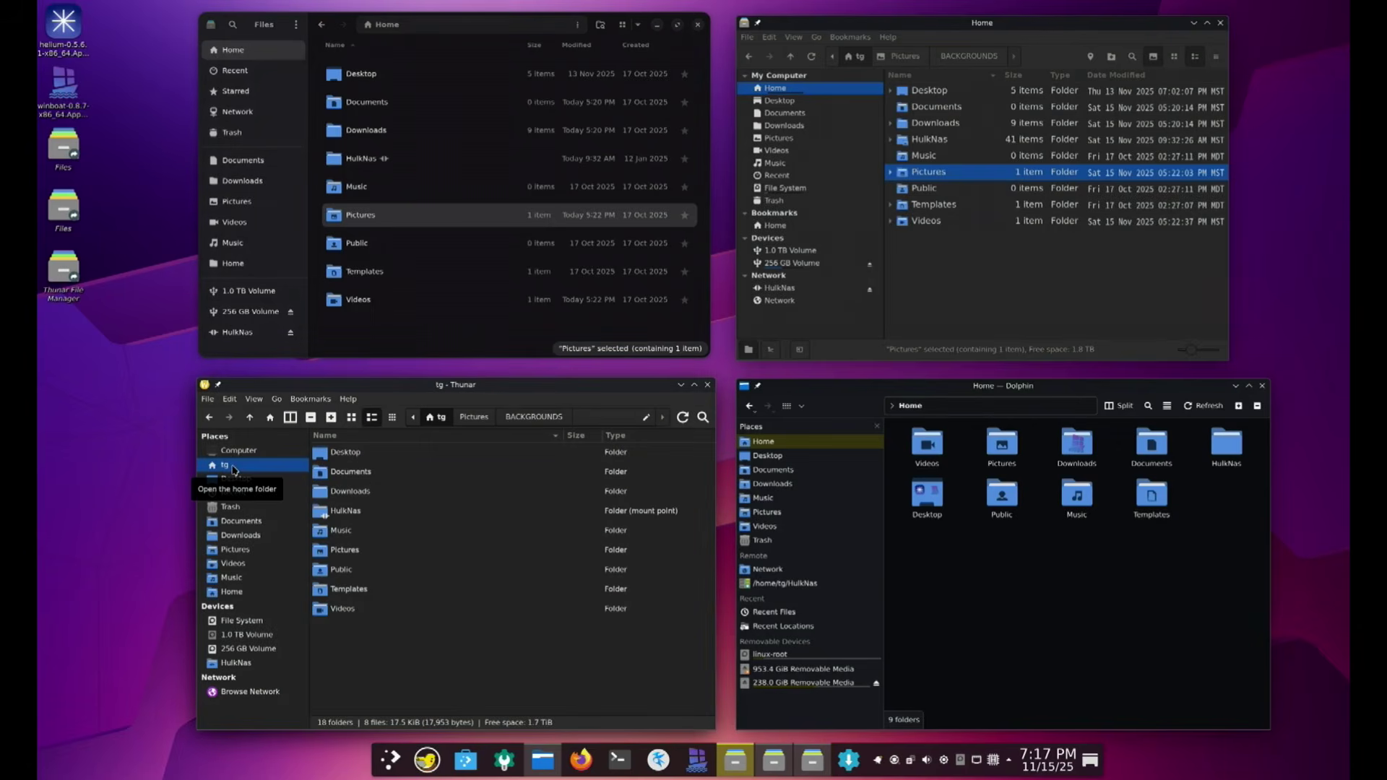
Switch the home folder to icon view in Nemo, Nautilus and Thunar
click(1174, 56)
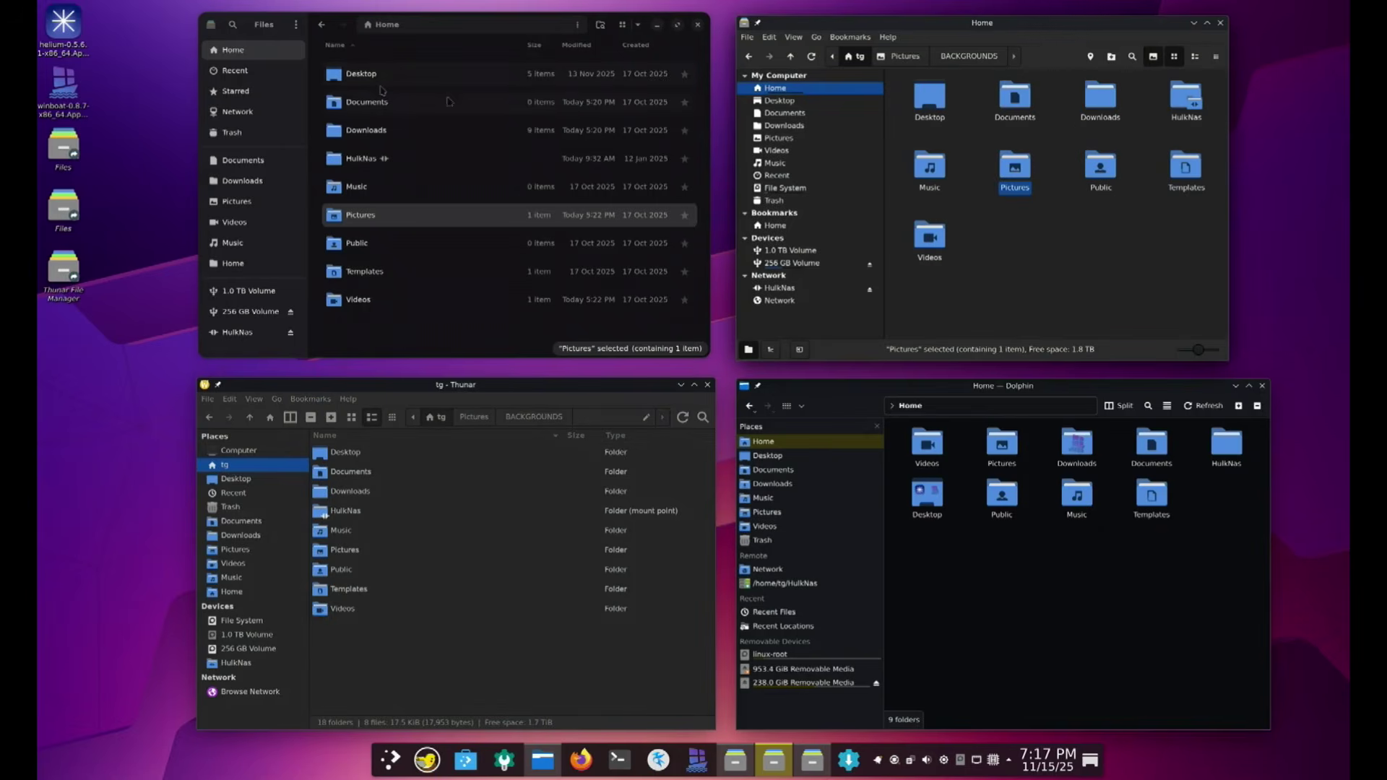
click(622, 24)
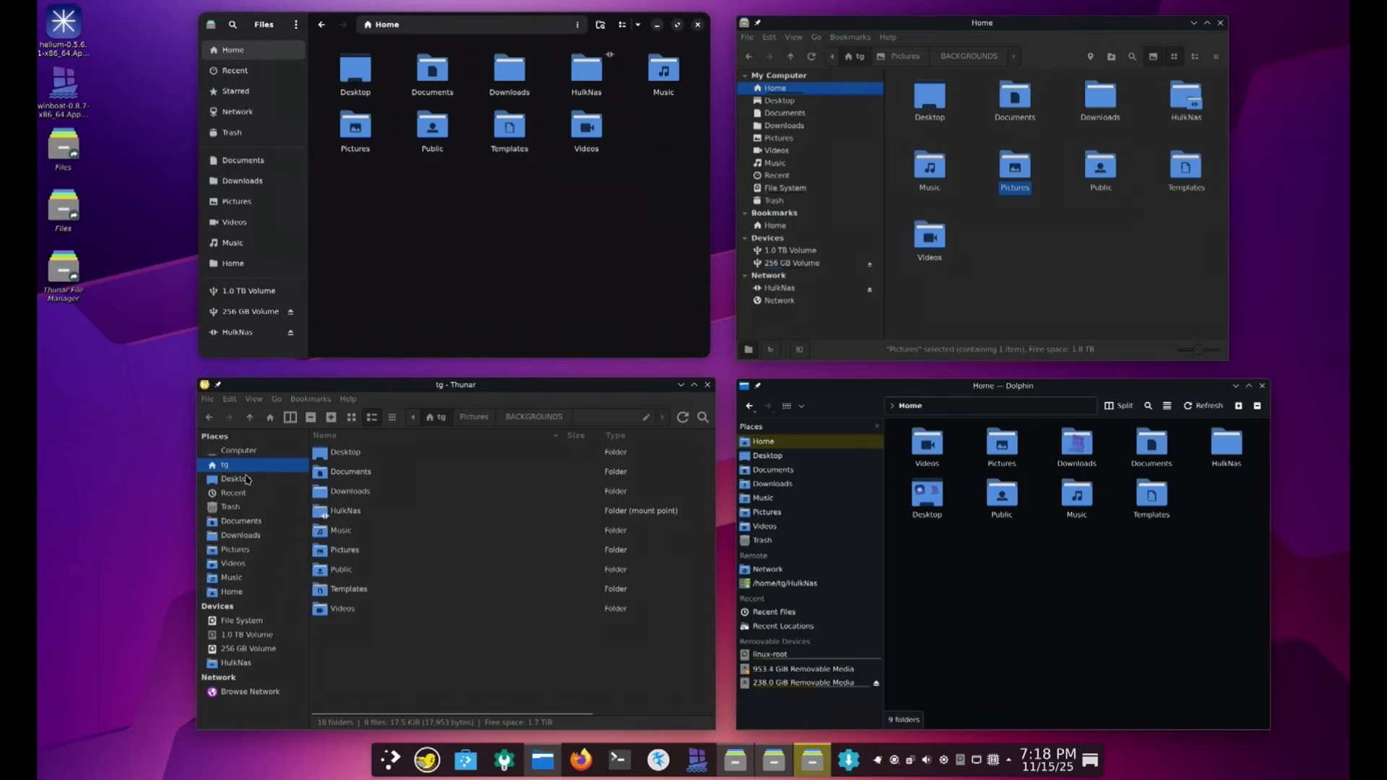
click(351, 418)
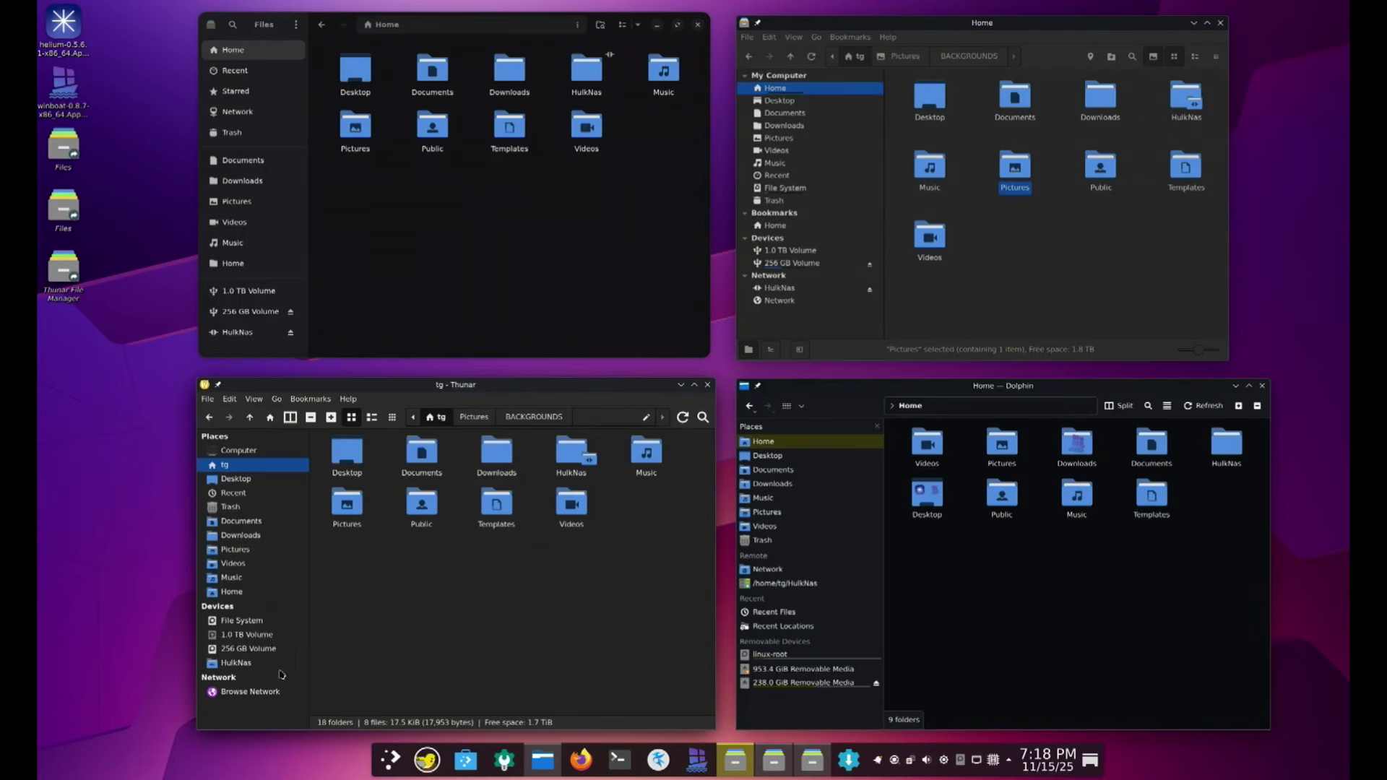
Browse the network in Nemo and open the TEST share on the HulkNas server
click(782, 302)
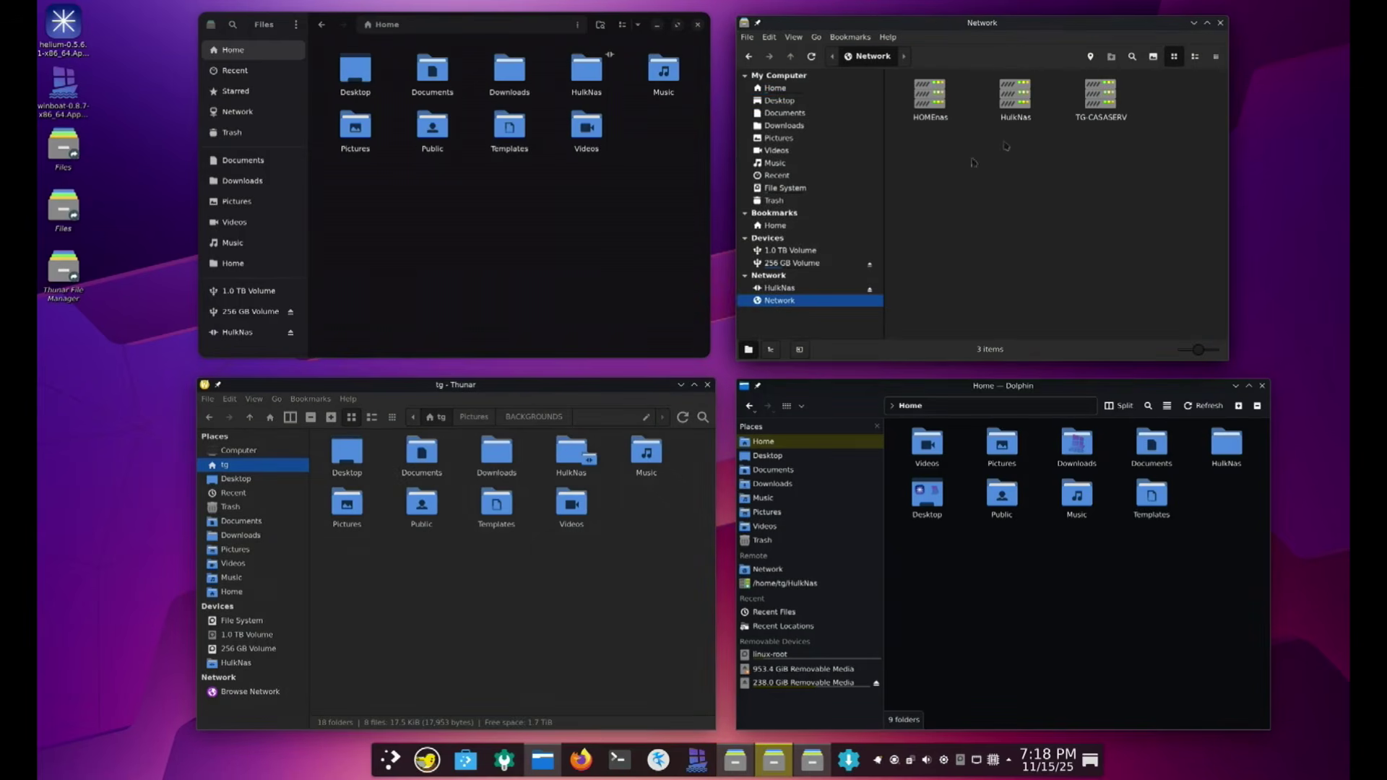
click(1013, 101)
double_click(1013, 101)
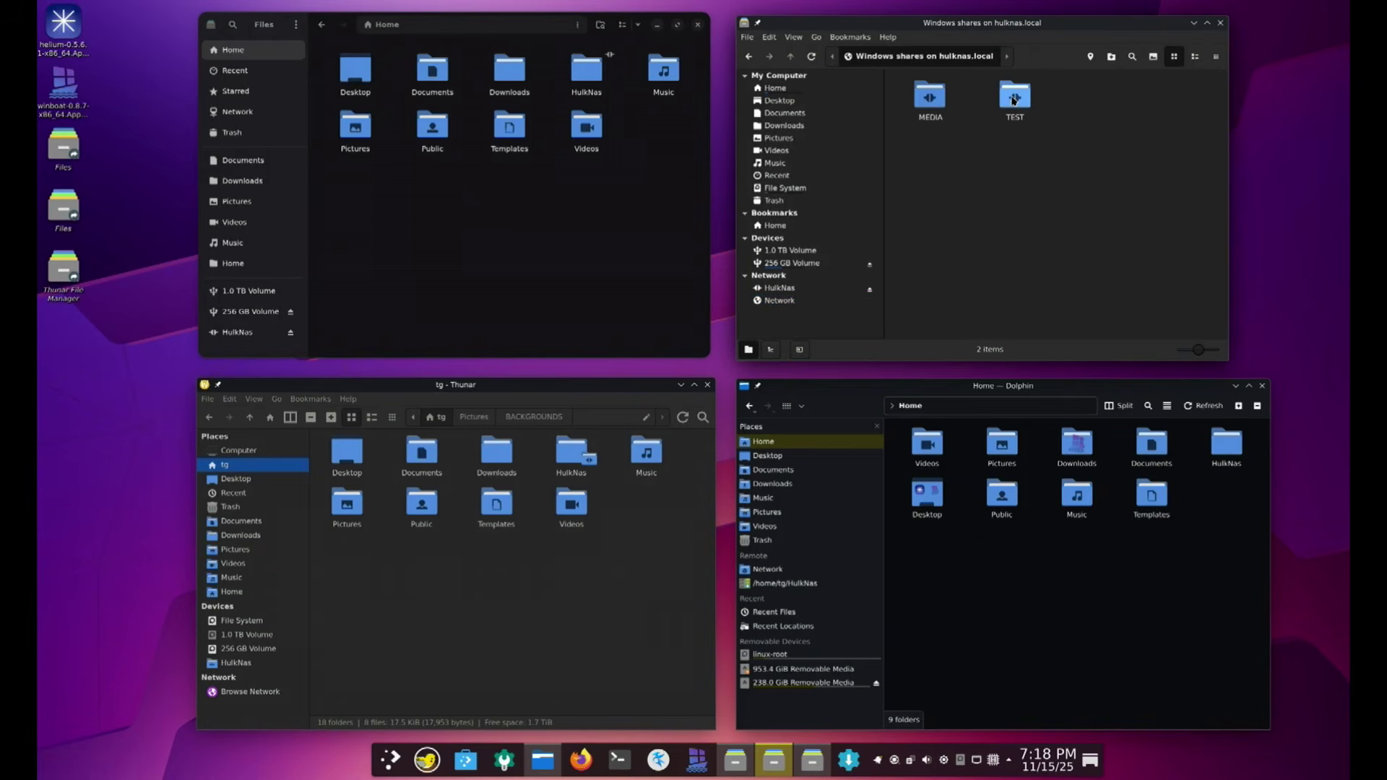
double_click(1013, 101)
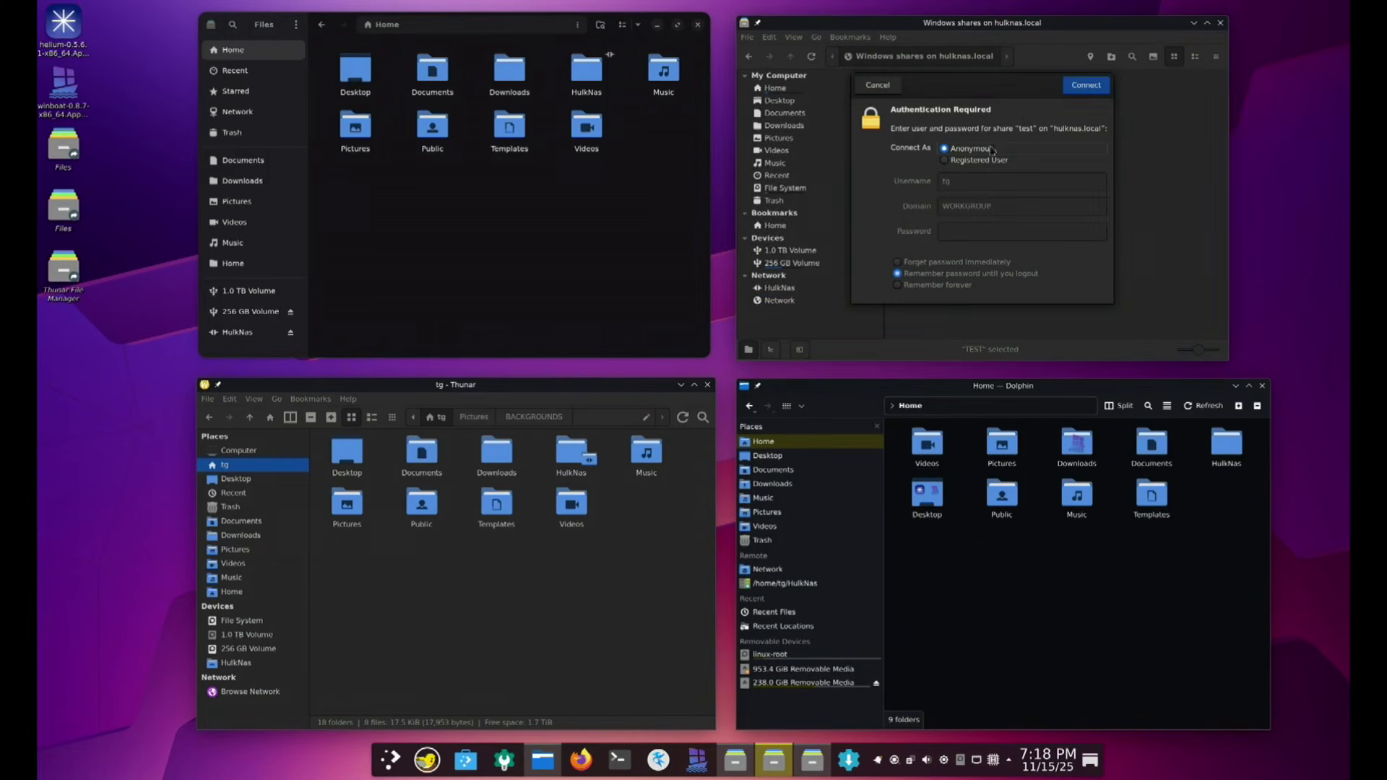
Connect to the test share as Registered User with the account password, remembered until logout
click(981, 162)
click(975, 232)
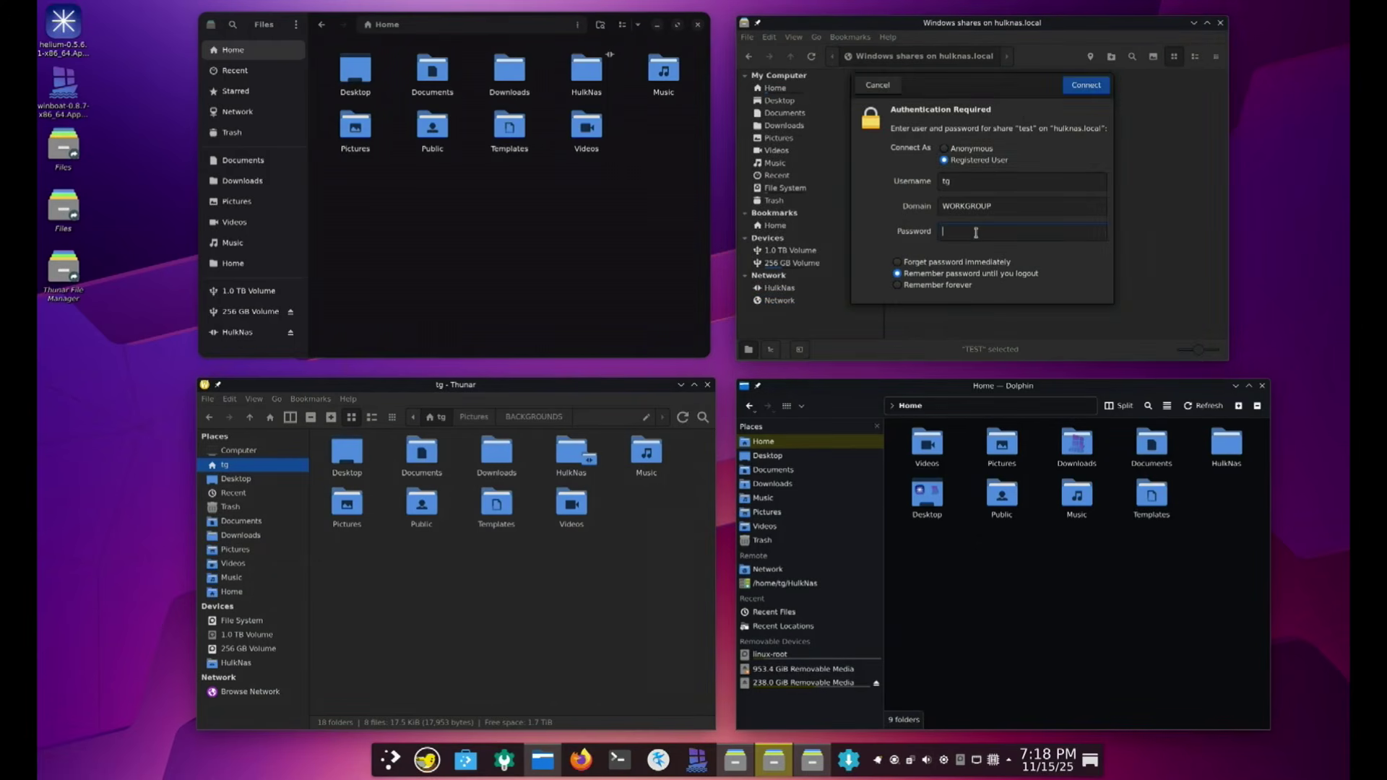
text(********)
click(988, 274)
click(1084, 87)
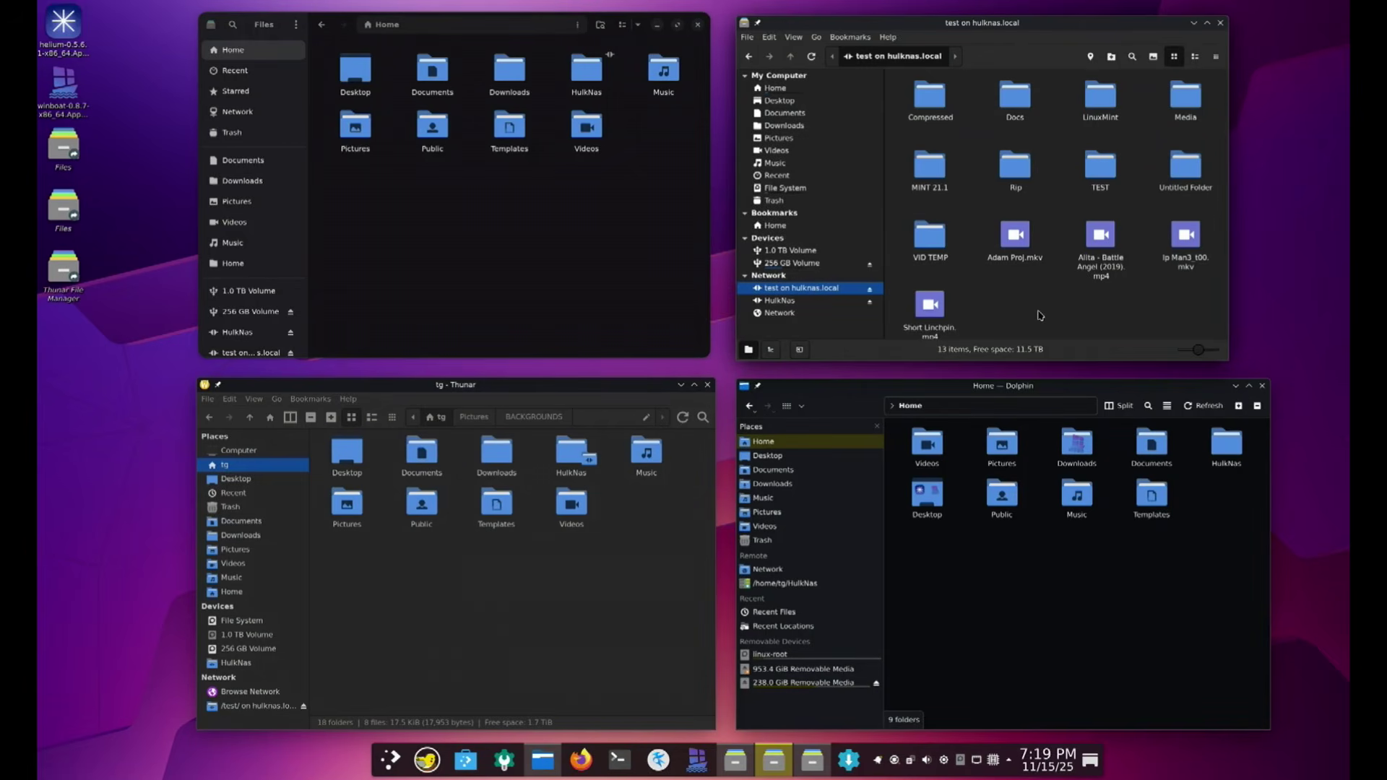
View the HulkNas mount in Nemo from both the sidebar and the home folder, ending back in Home
click(779, 302)
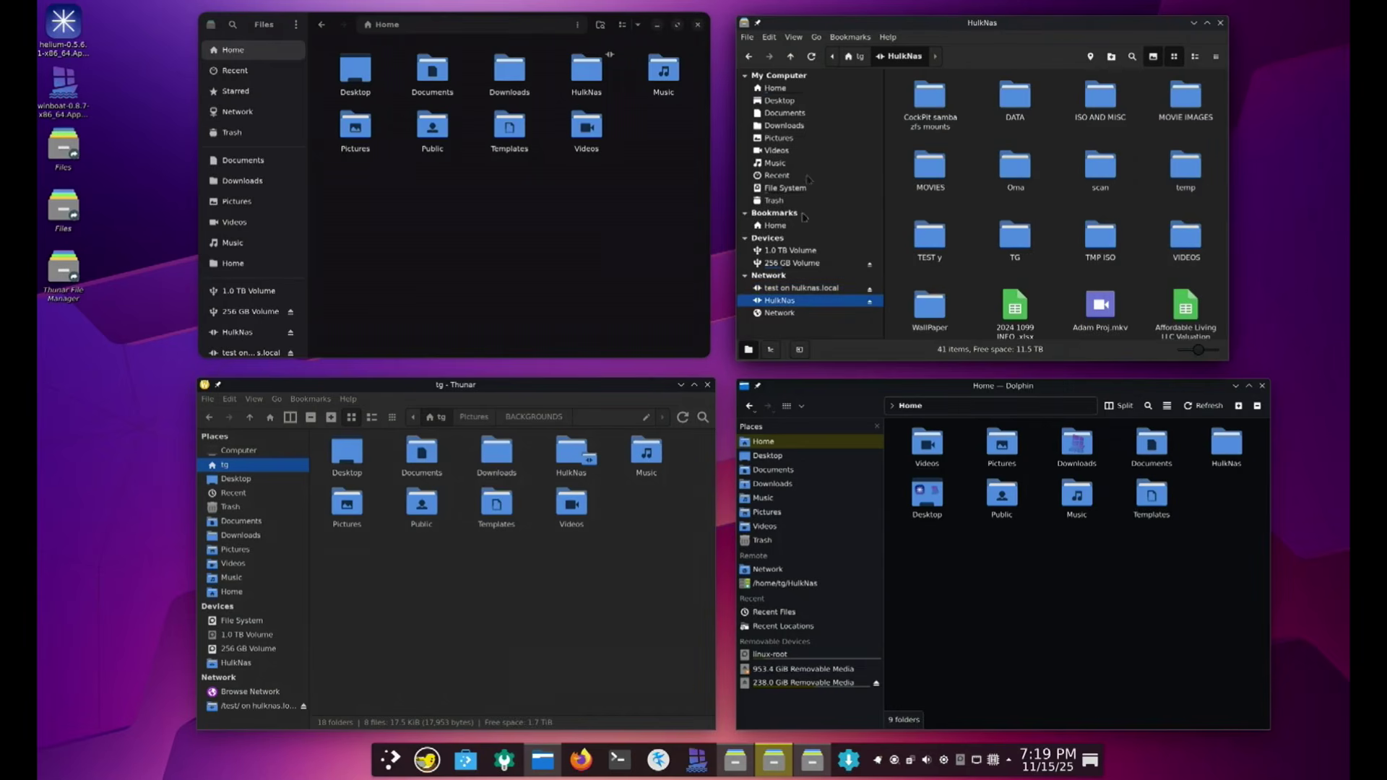
click(781, 88)
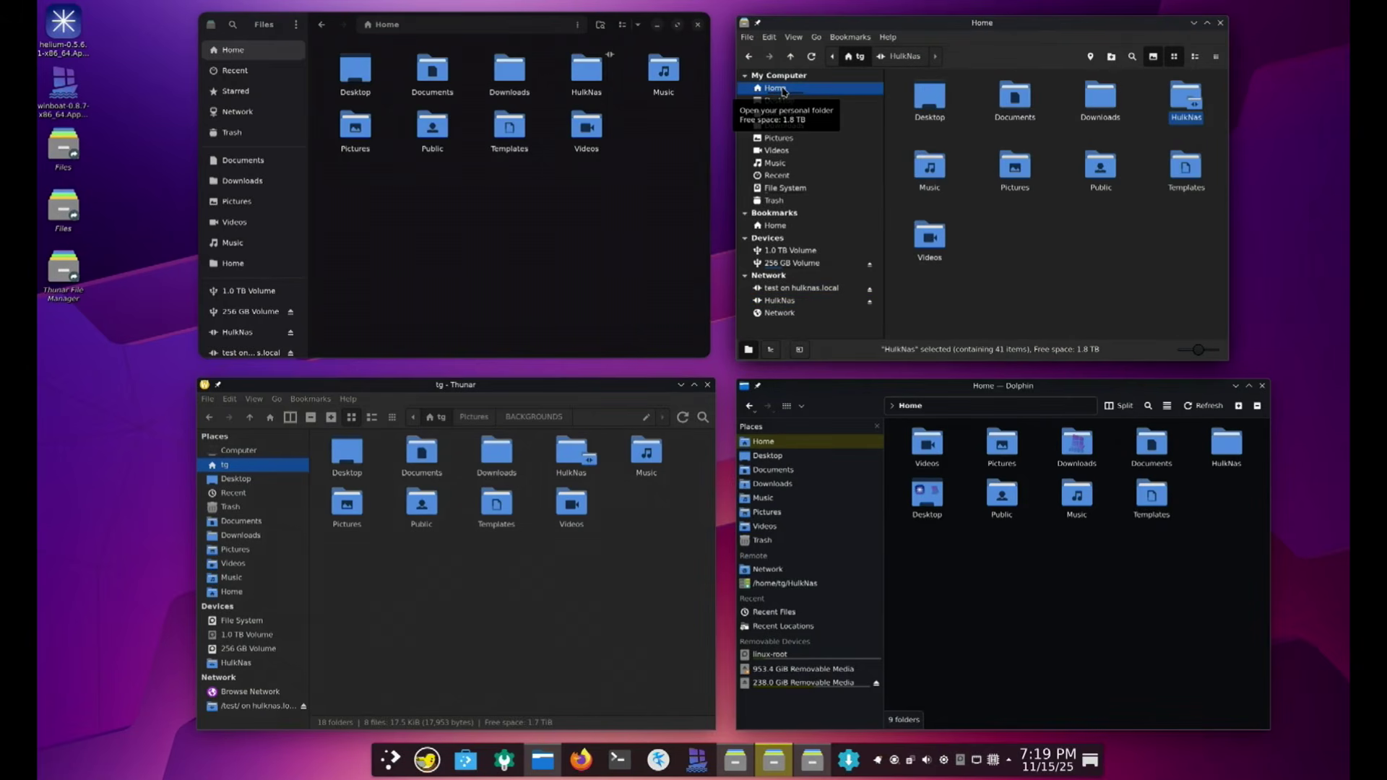
double_click(1183, 104)
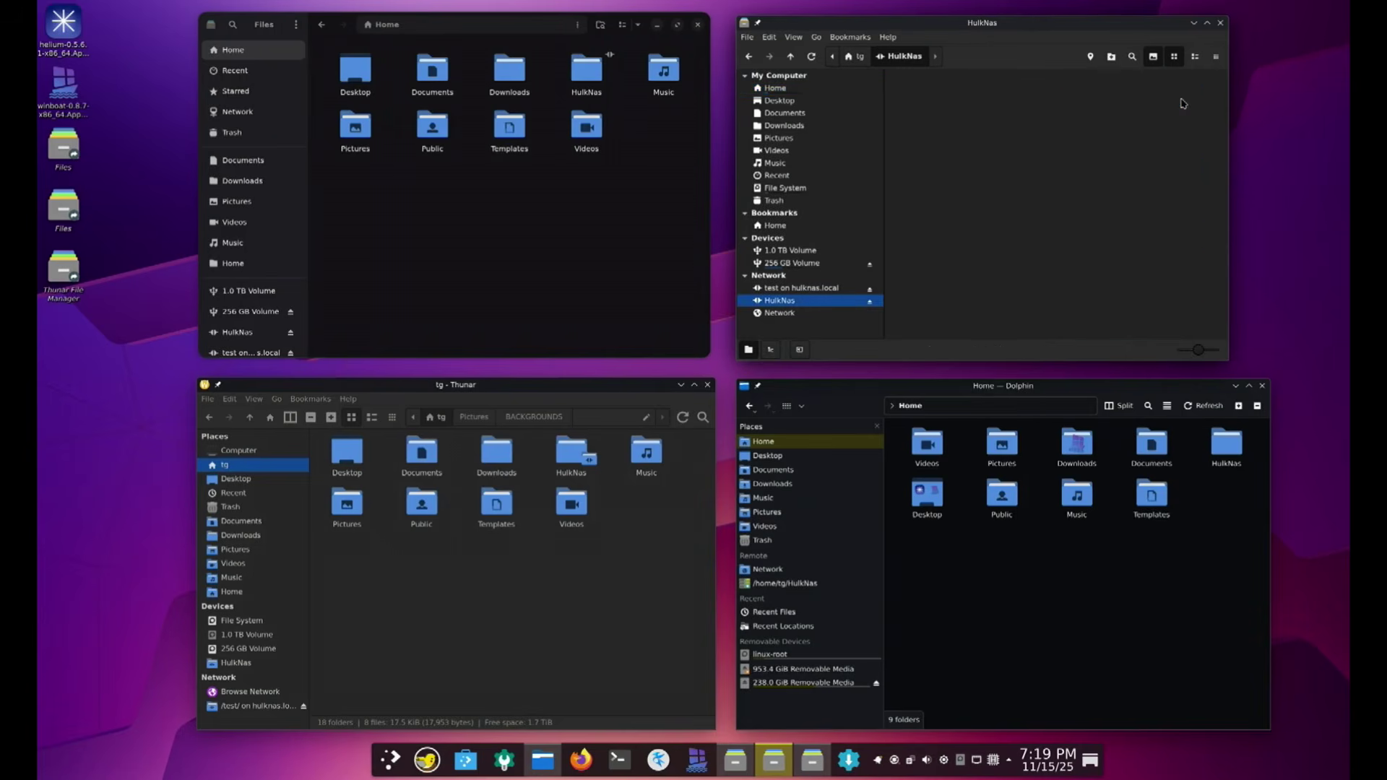
click(748, 57)
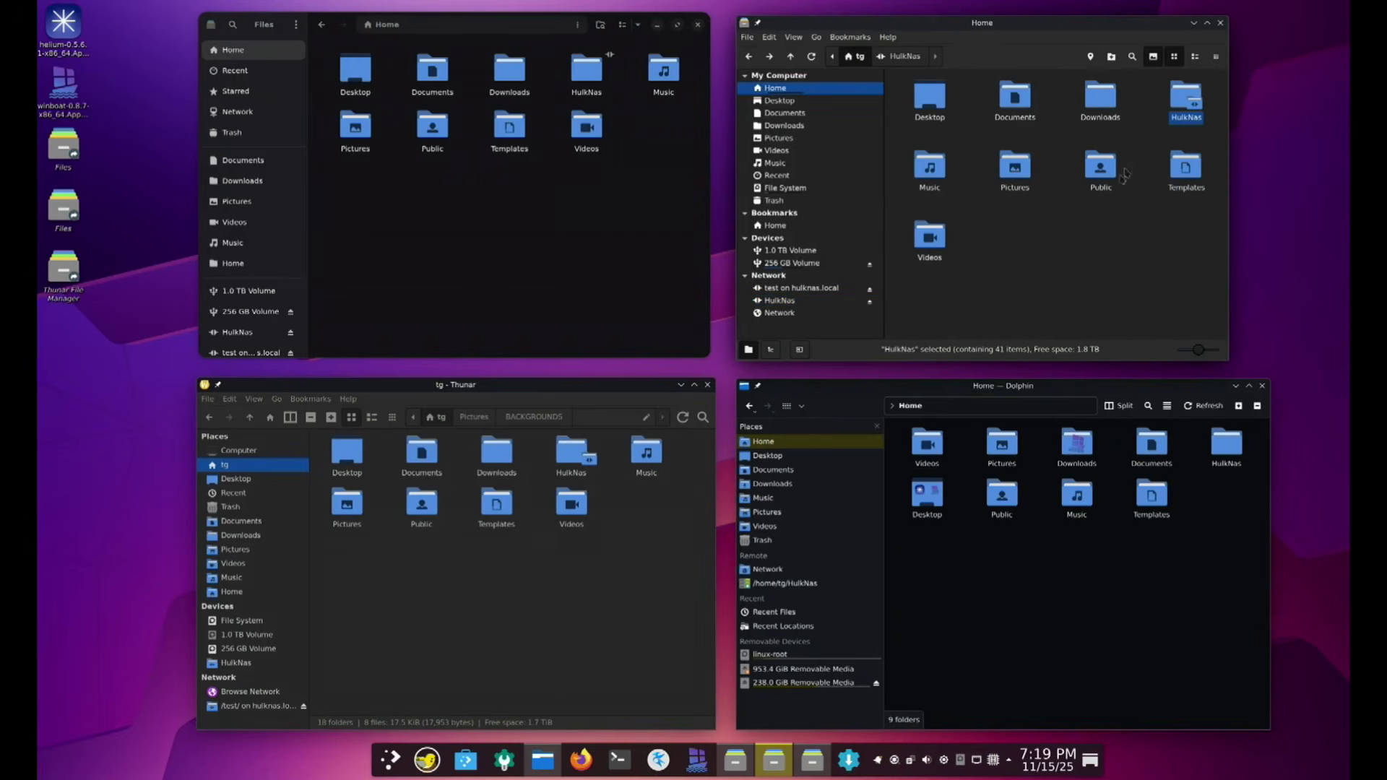
Reopen the test on hulknas.local share in Nemo, add a bookmark for it and remove that bookmark again
click(783, 288)
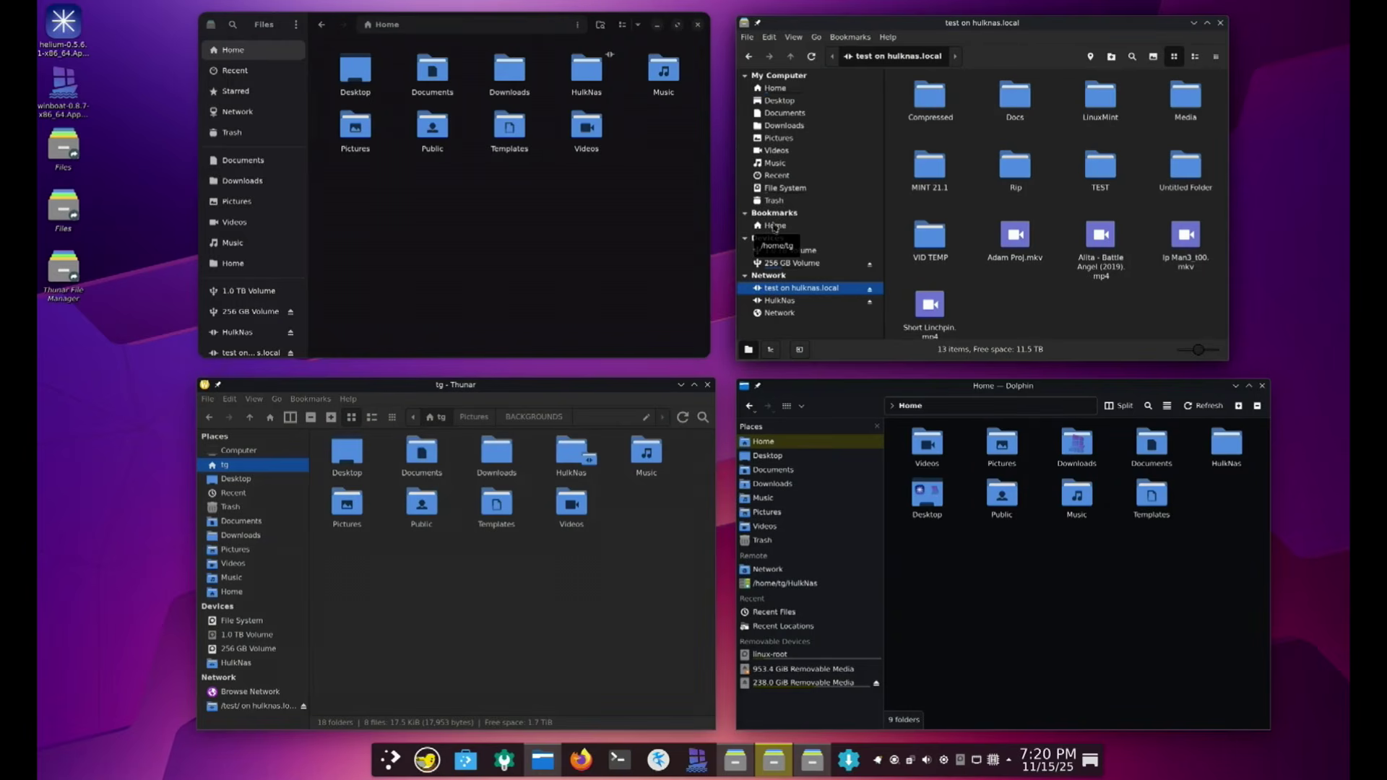
right_click(807, 292)
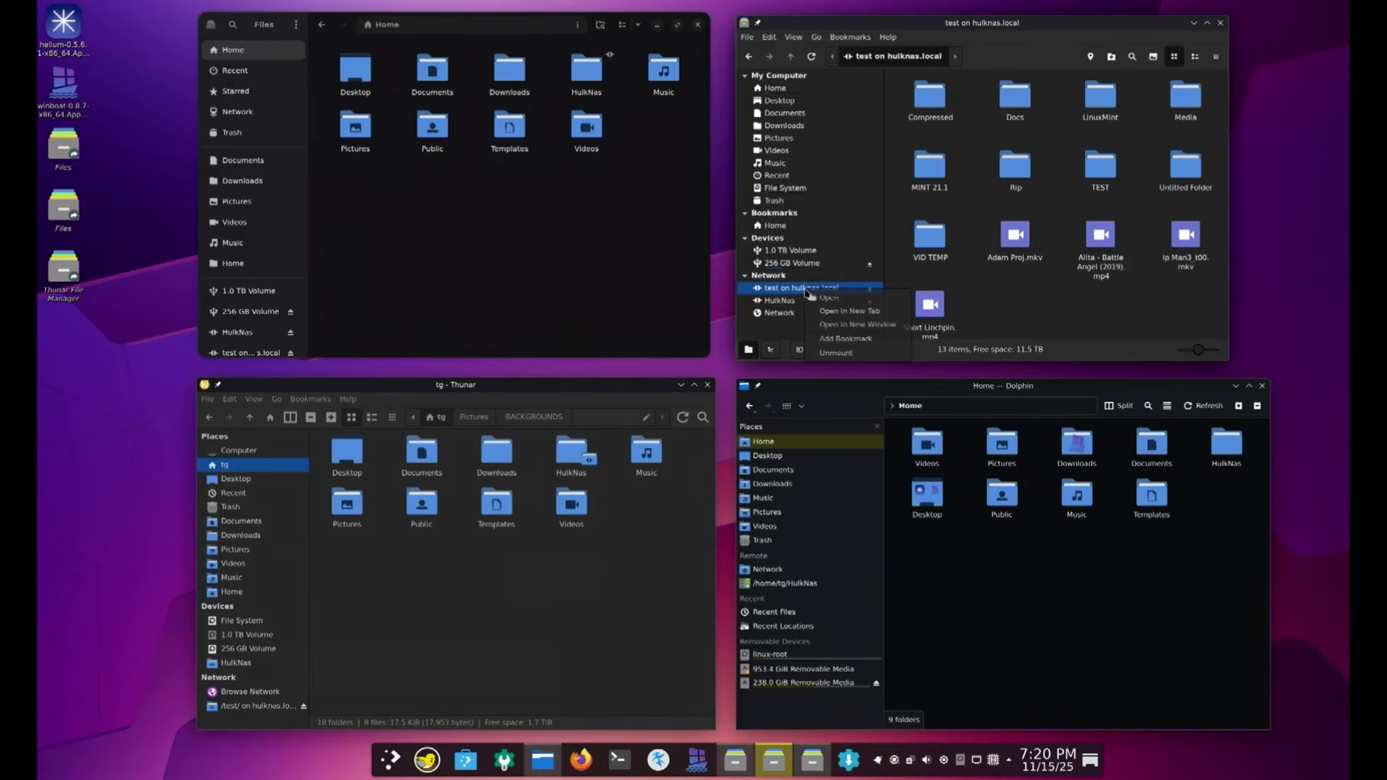
click(838, 340)
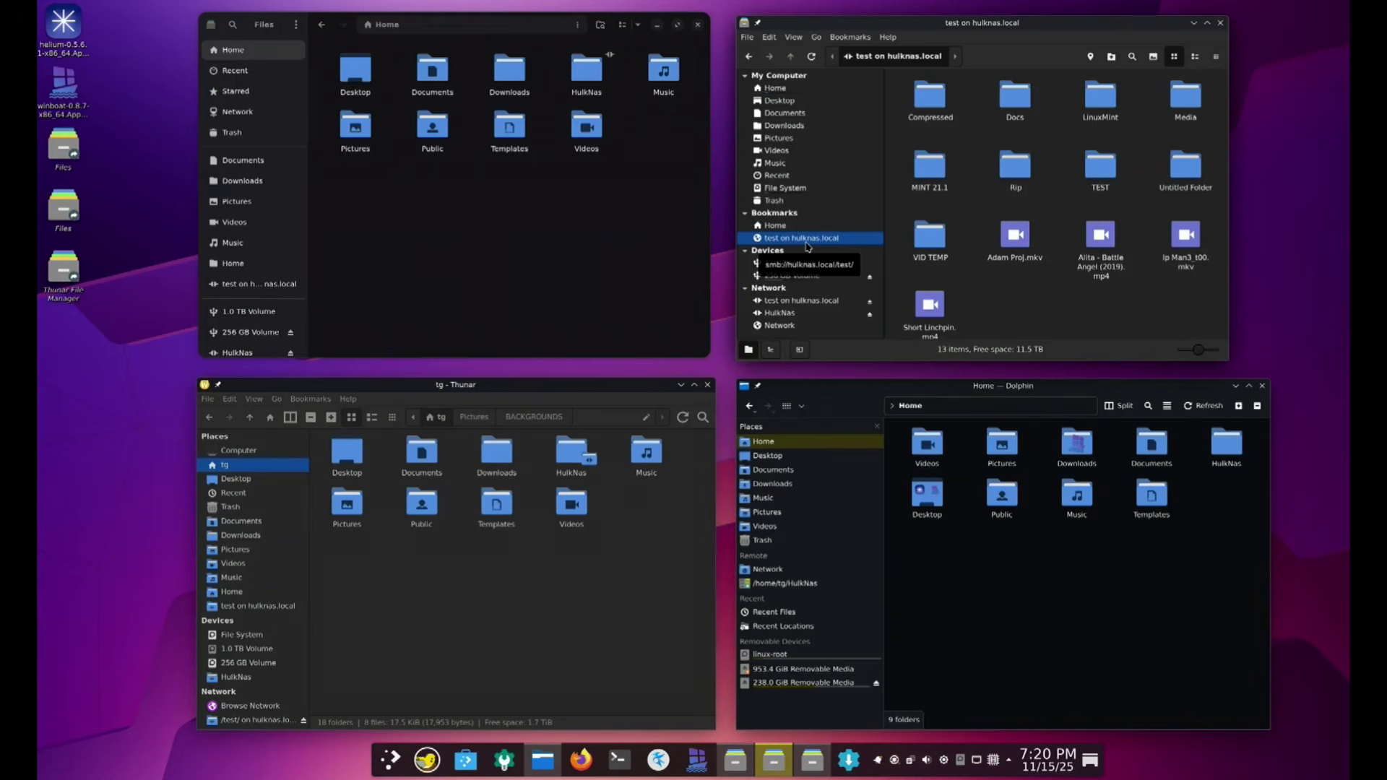
right_click(807, 247)
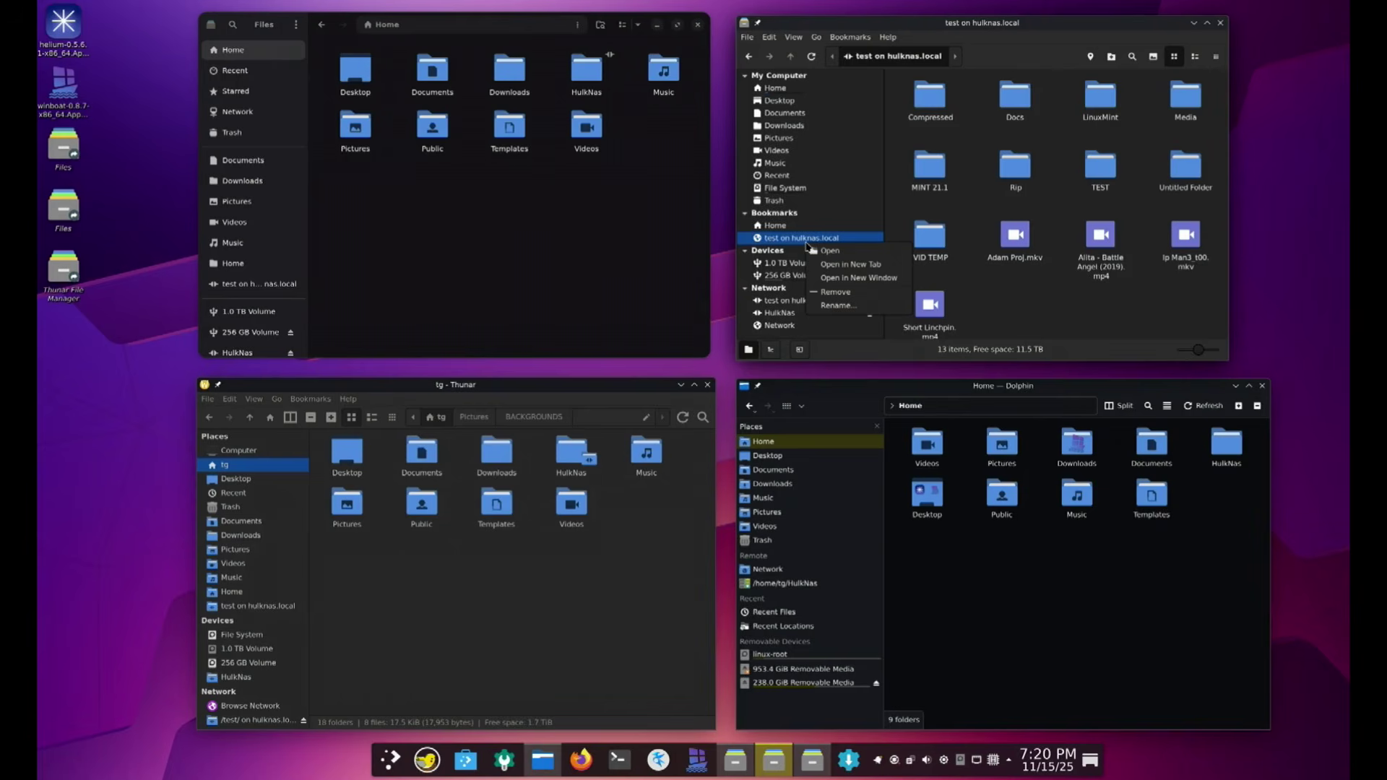
click(835, 292)
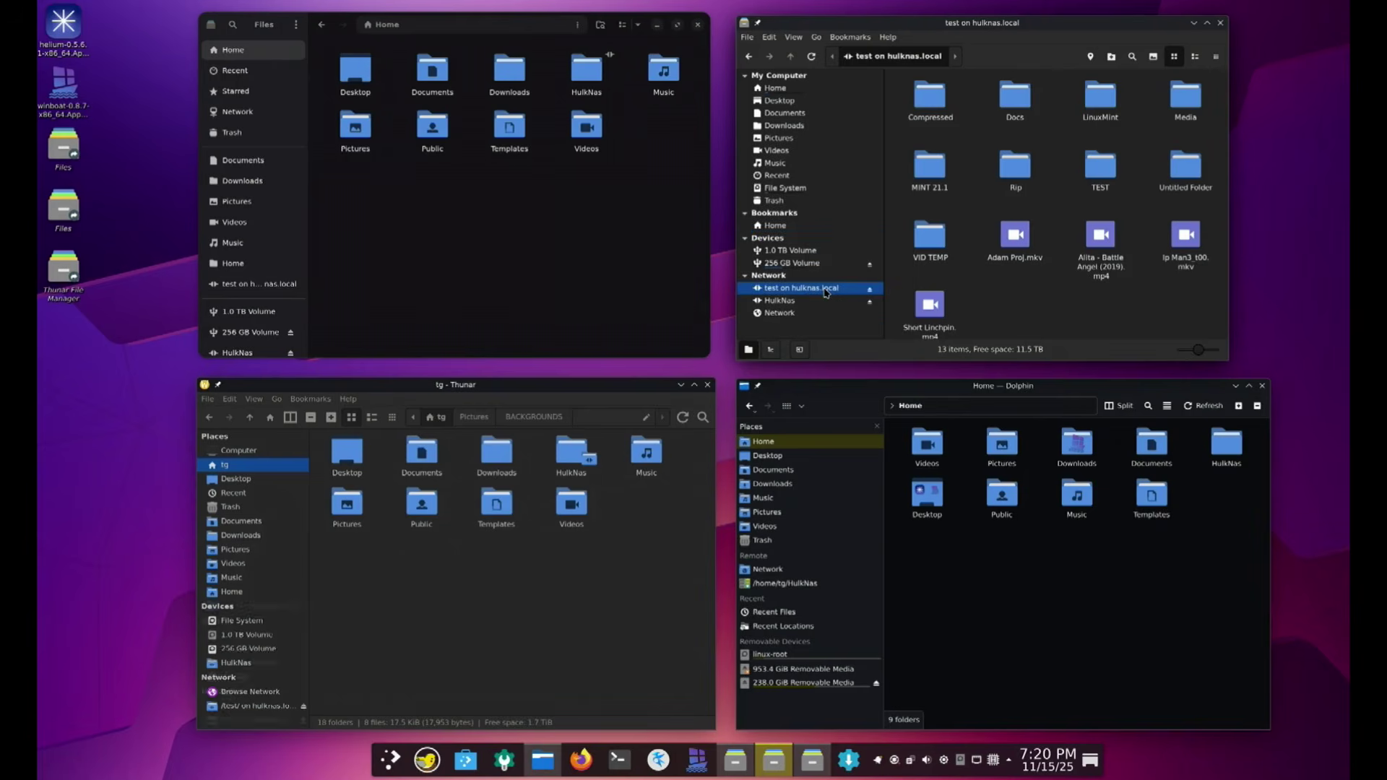
click(641, 221)
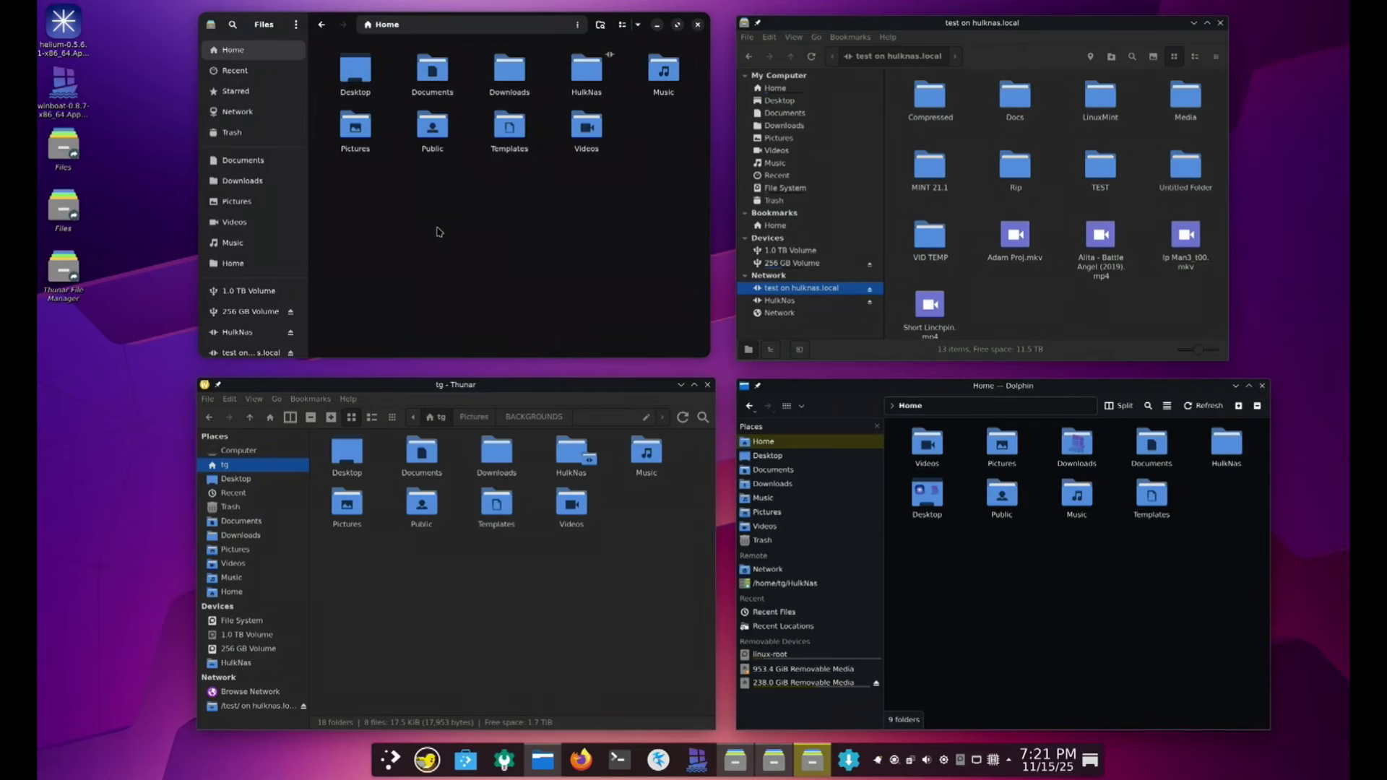
click(311, 400)
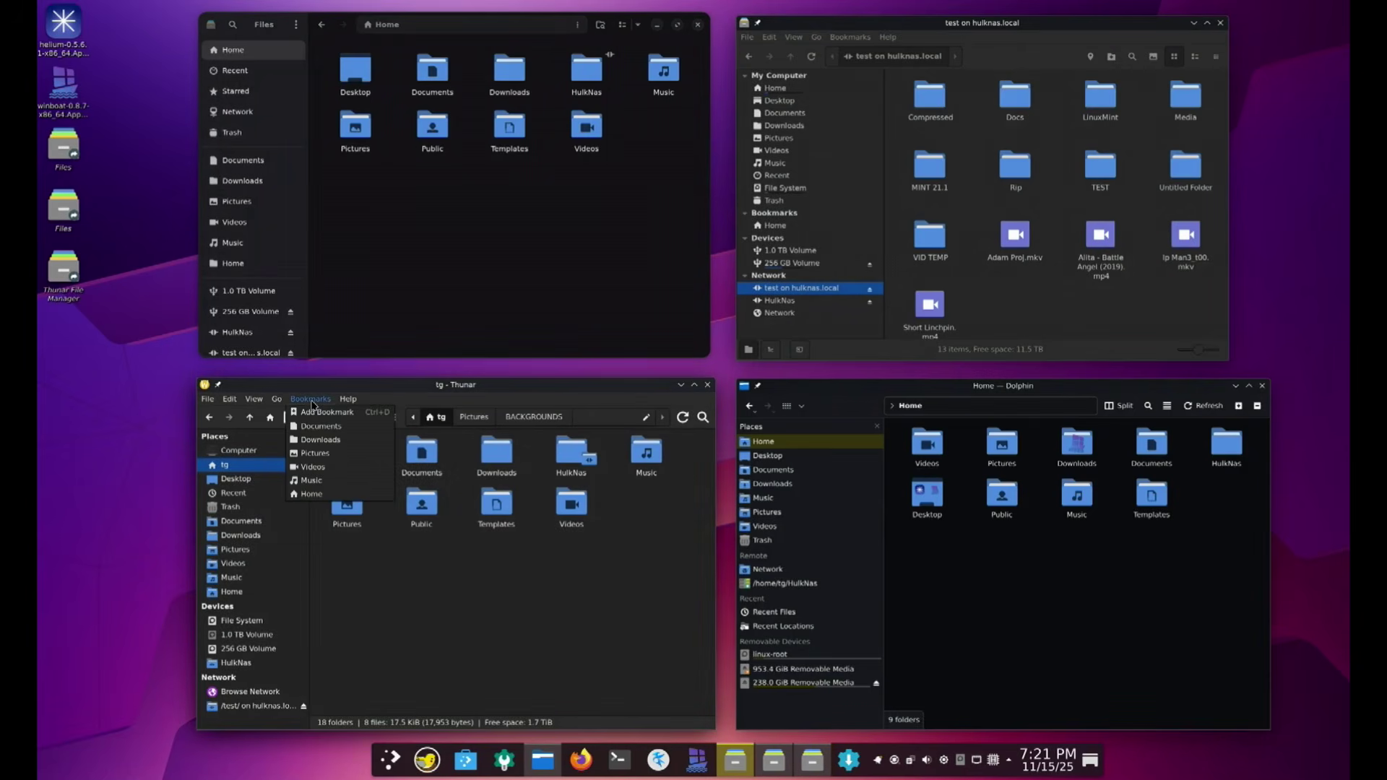
click(312, 402)
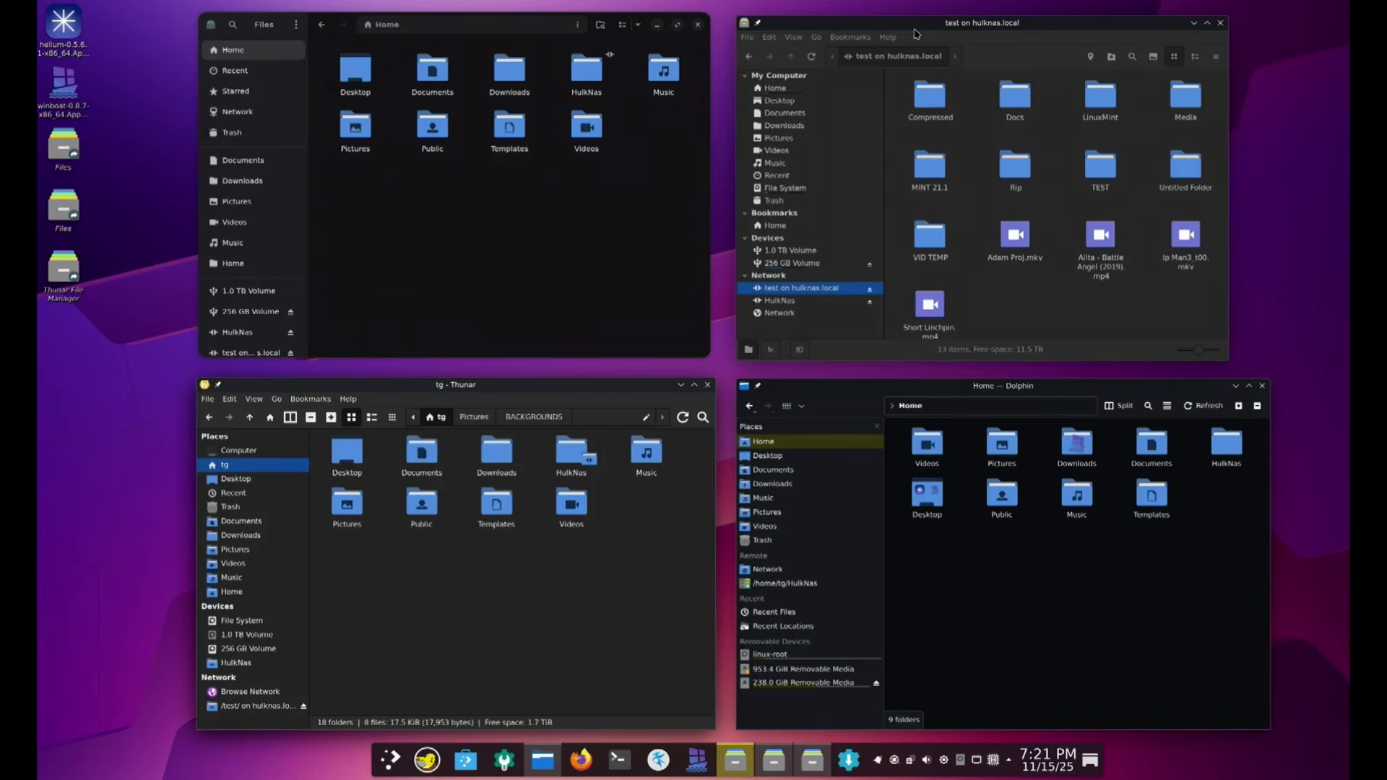
click(915, 34)
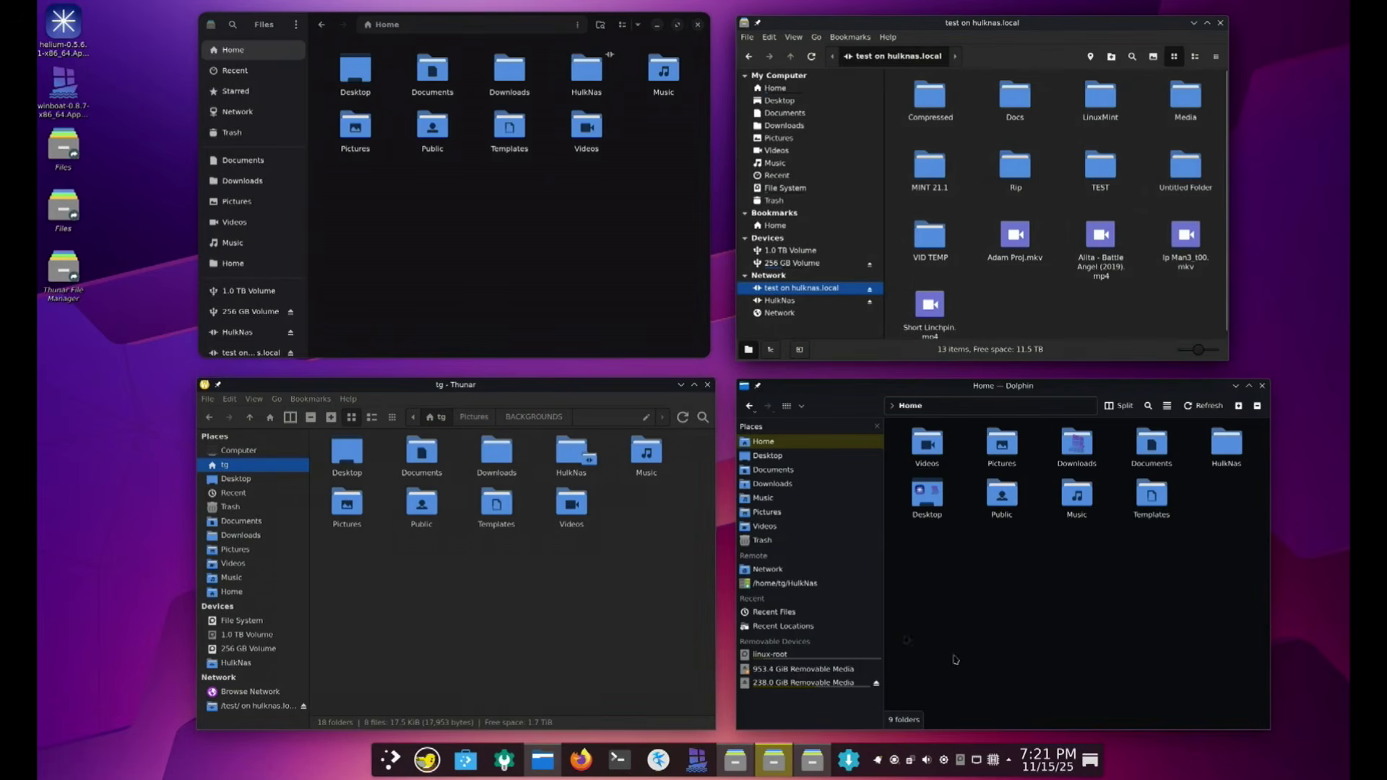
click(1030, 645)
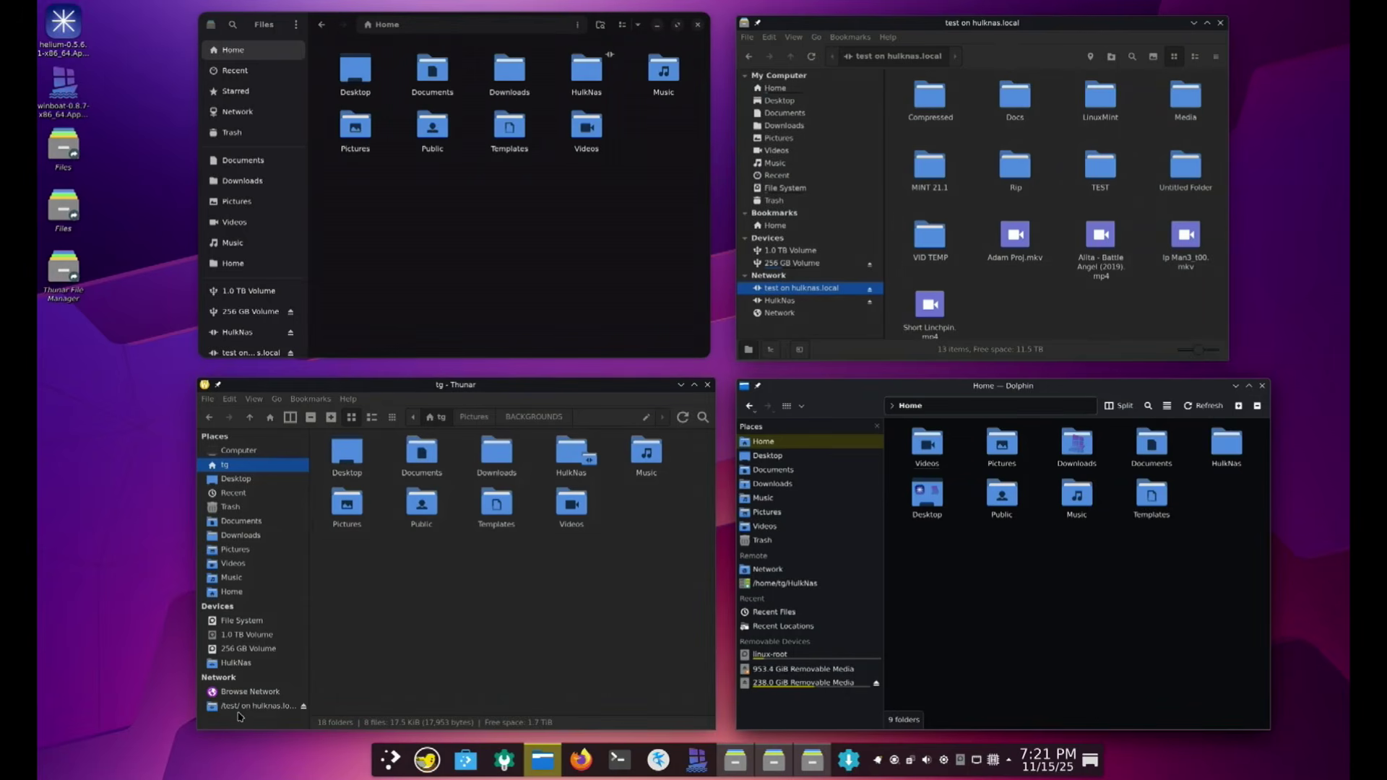
Open the mounted test on hulknas.local share in Thunar and in Nautilus
click(266, 709)
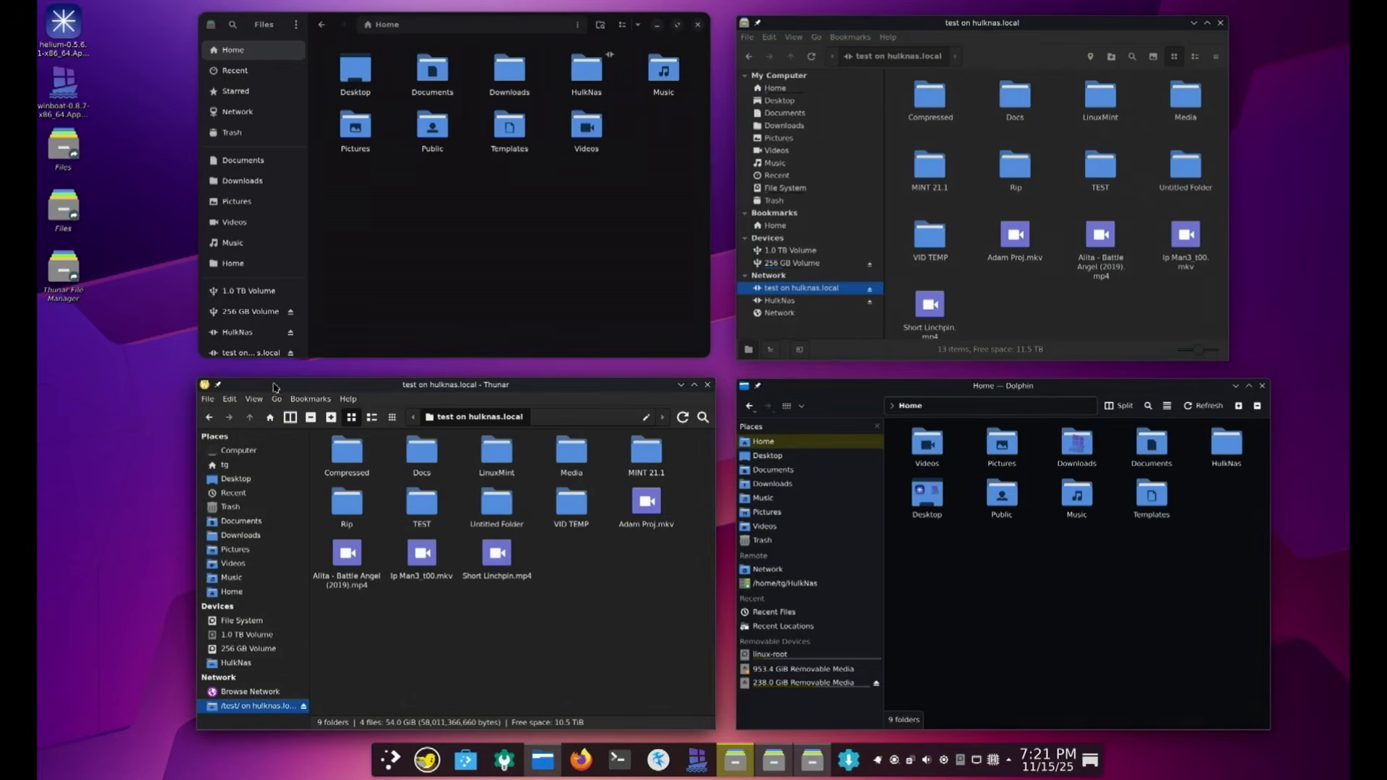
click(226, 352)
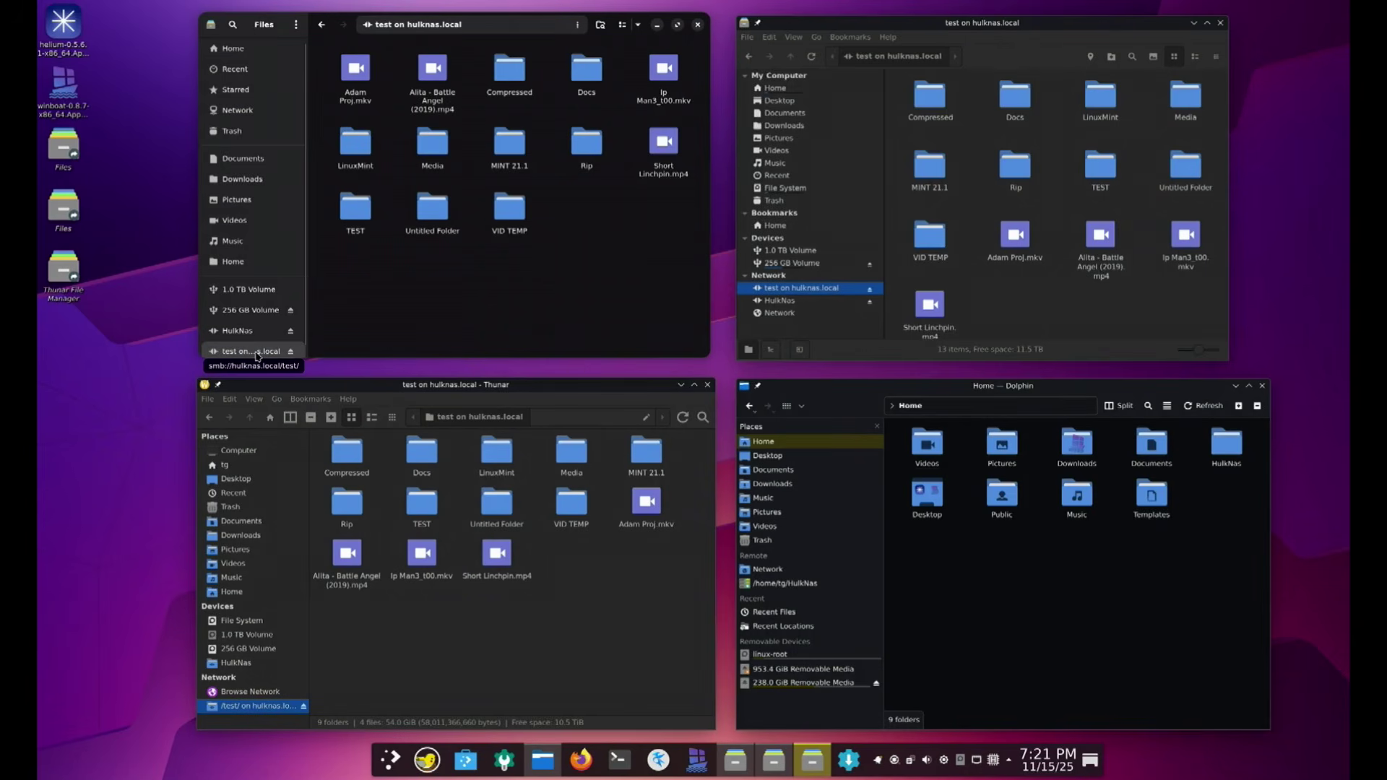
click(923, 553)
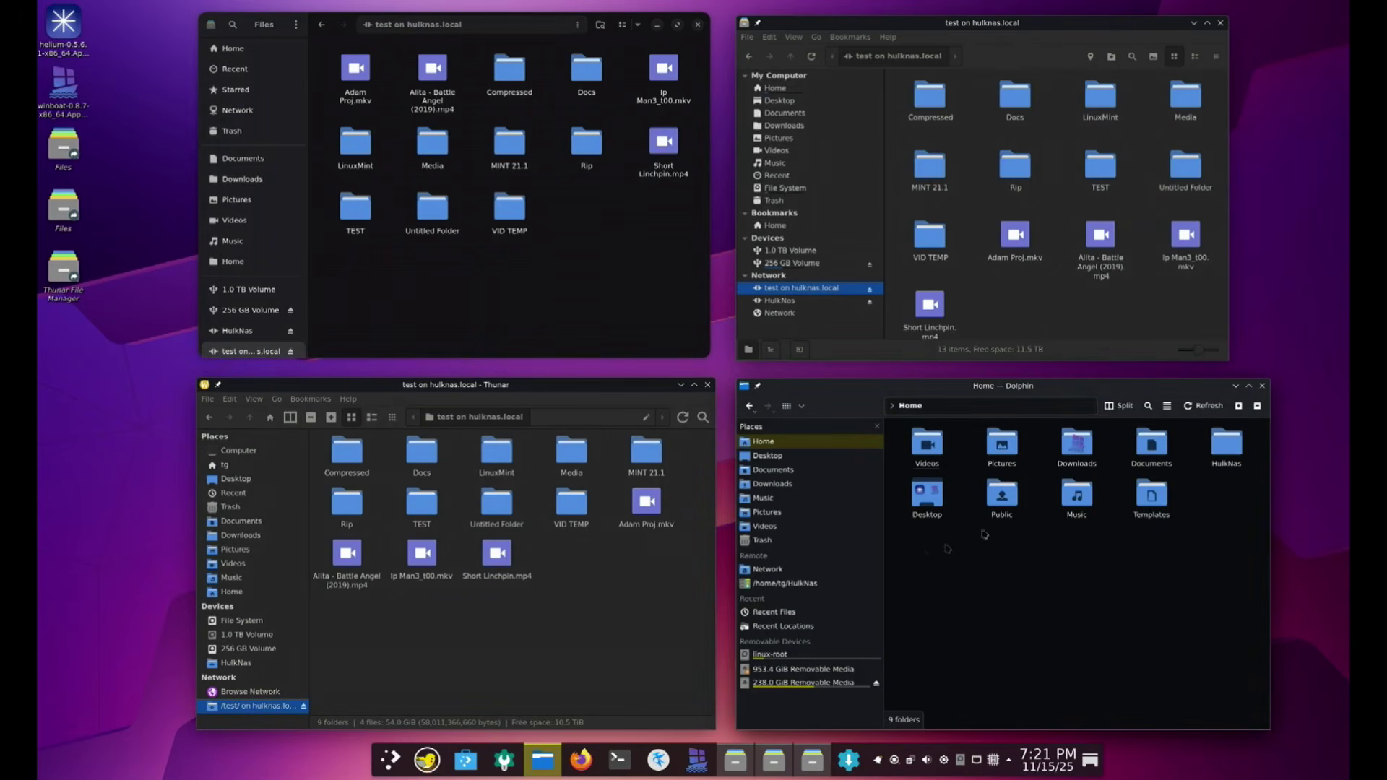
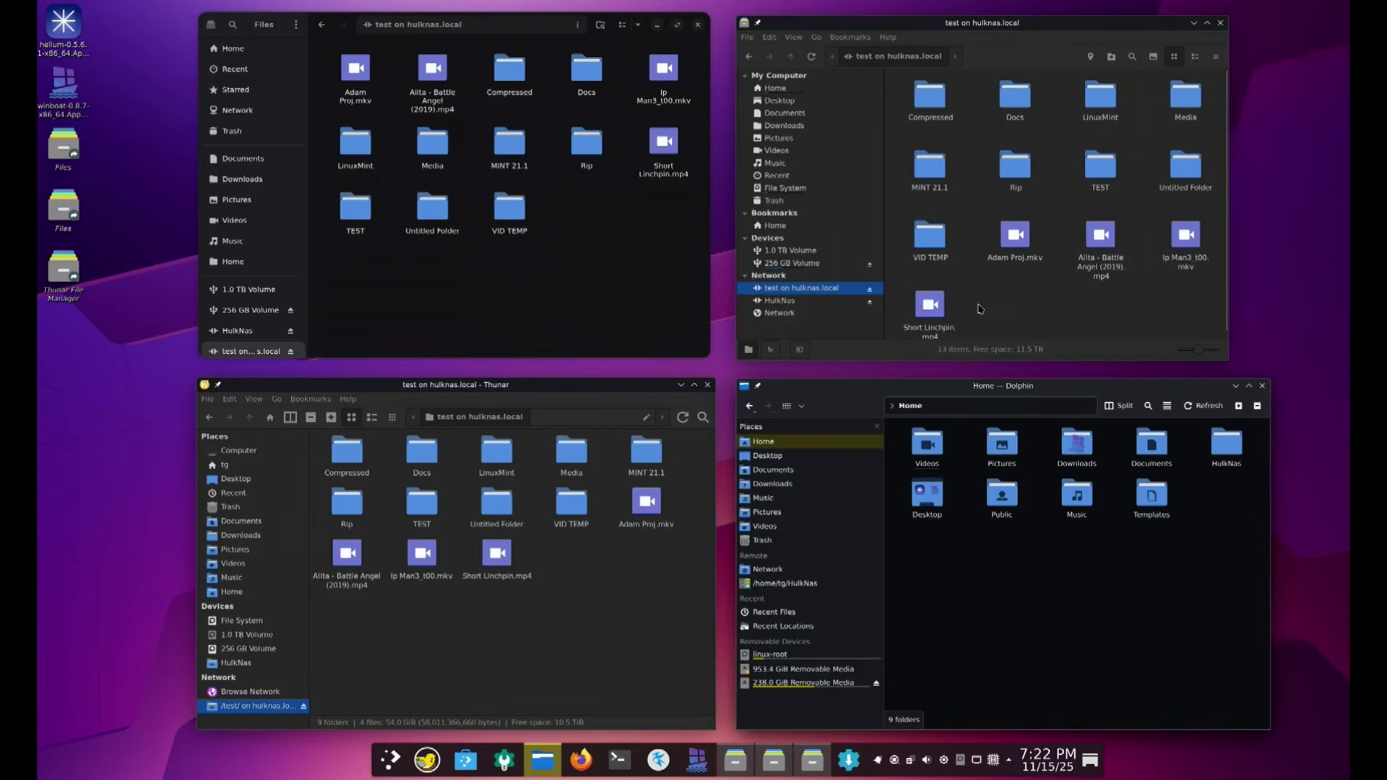
click(537, 281)
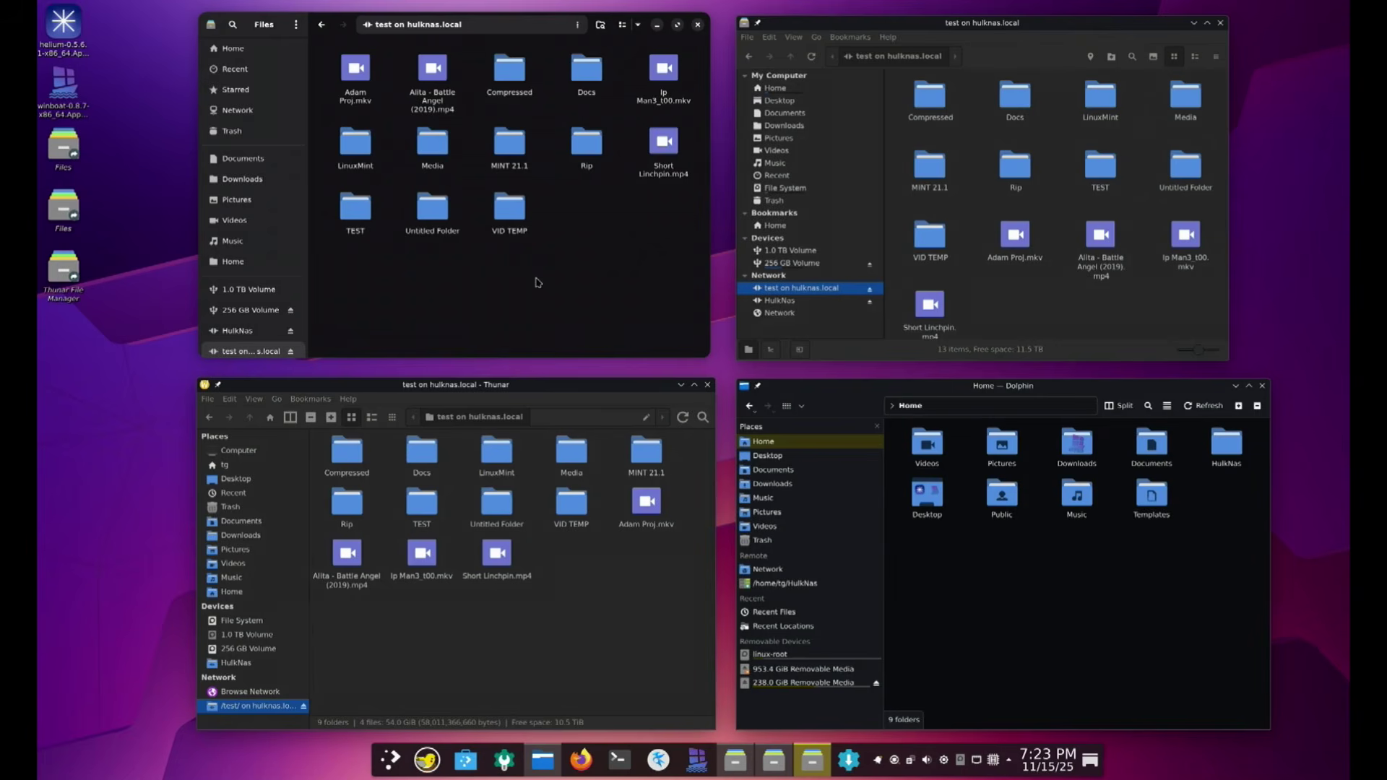
click(549, 658)
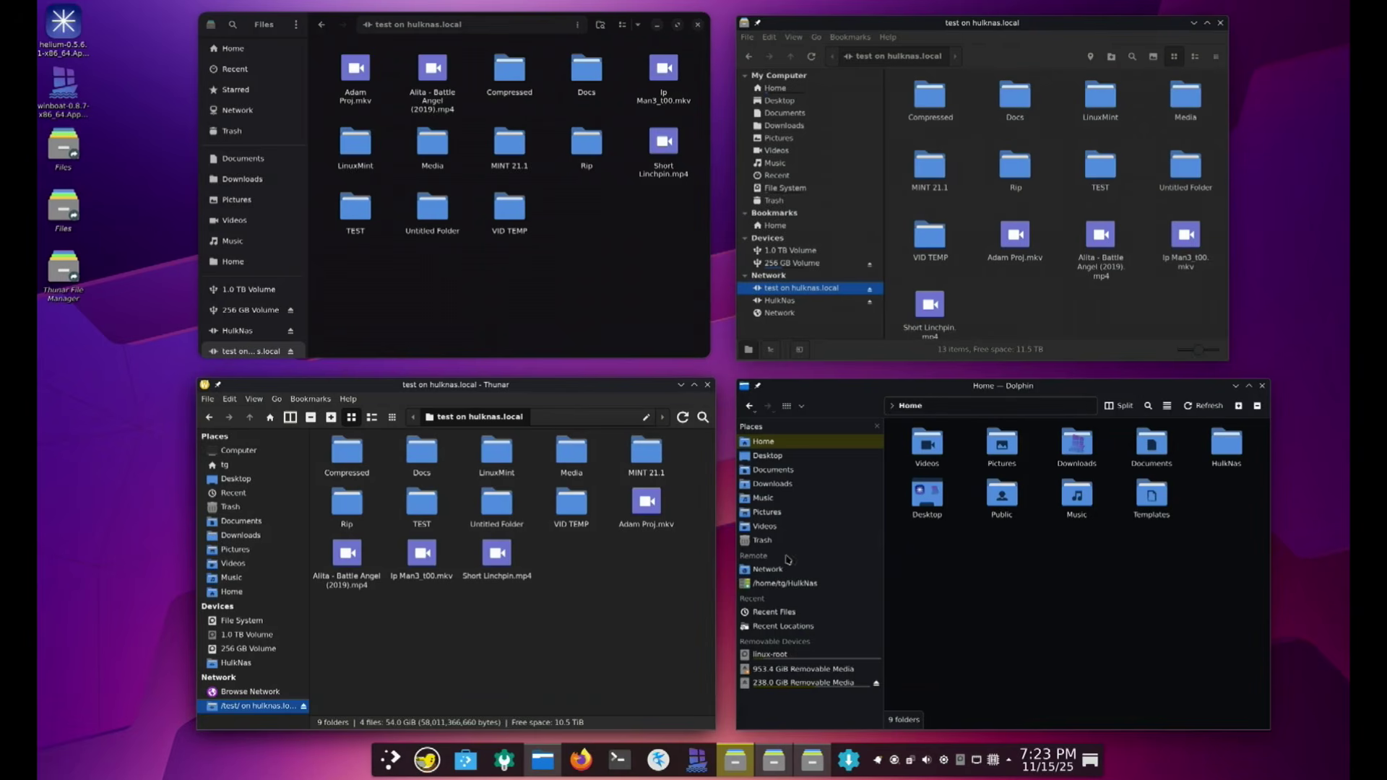
Open the BACKGROUNDS folder inside Pictures in Dolphin
click(771, 513)
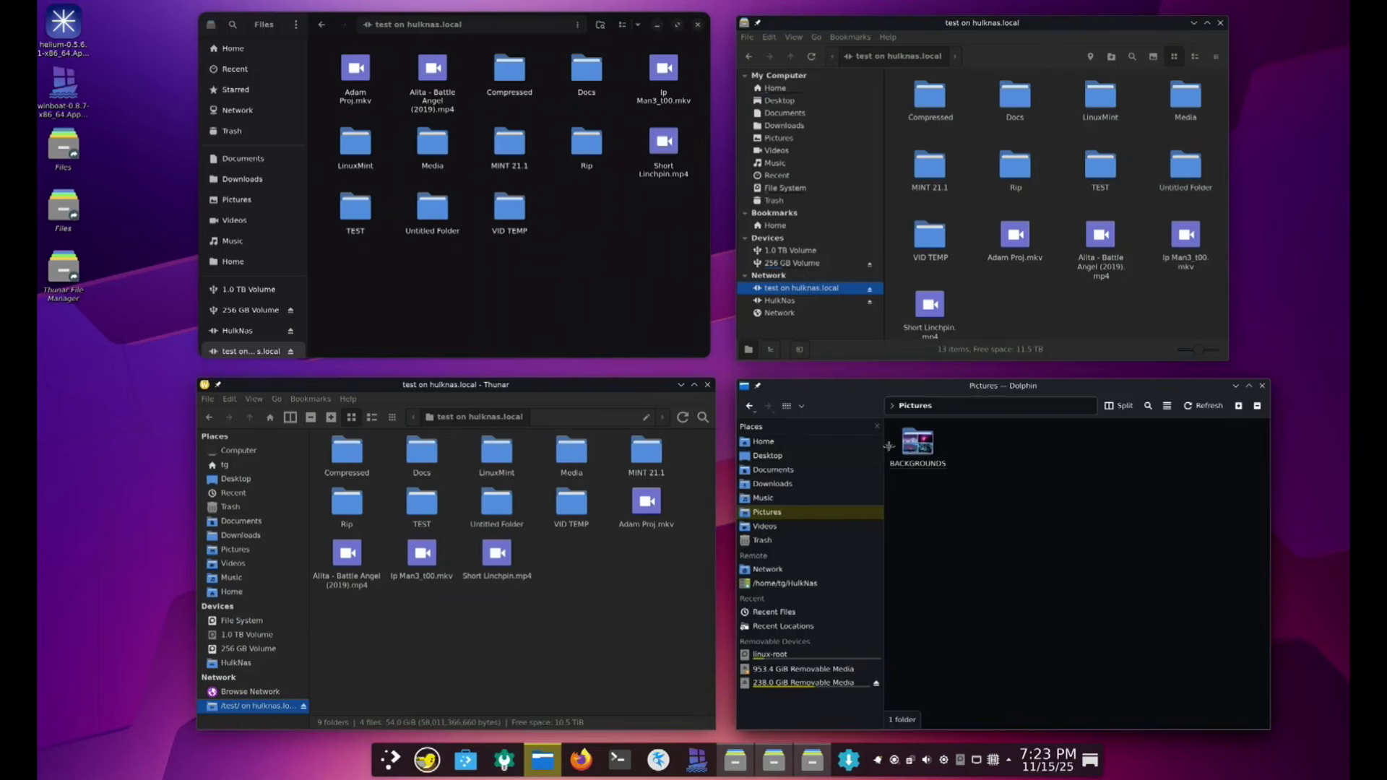
double_click(918, 443)
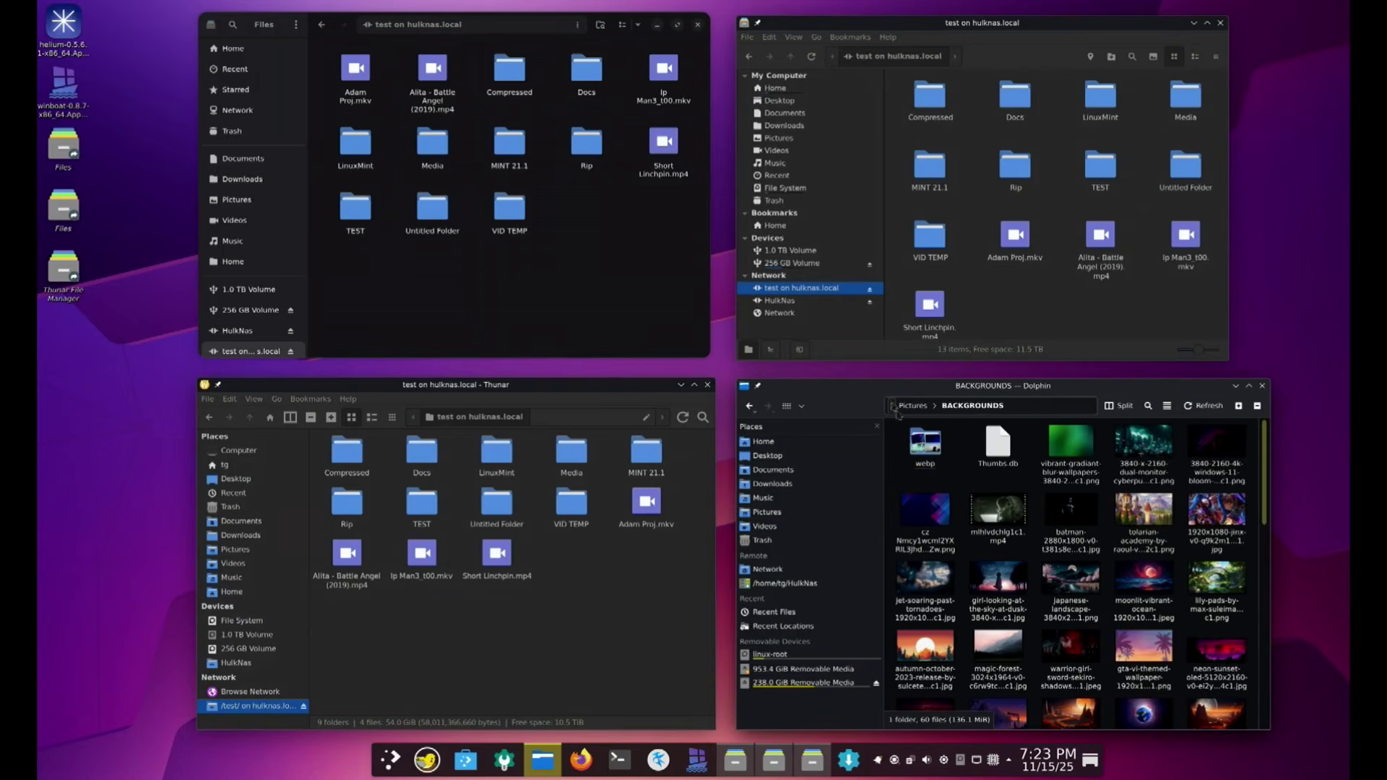
Try the Compact view on the BACKGROUNDS folder in Dolphin and set the folder to the Details view
click(802, 406)
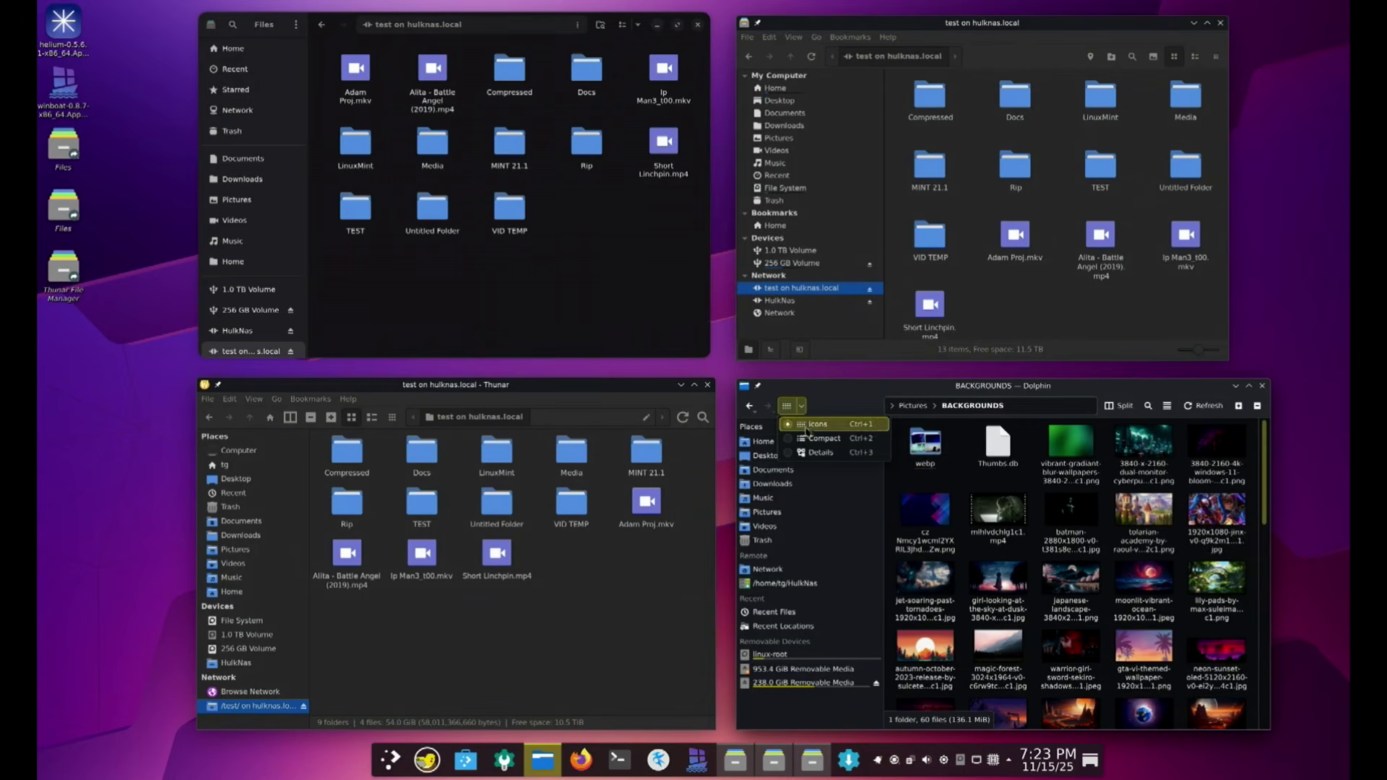
click(607, 280)
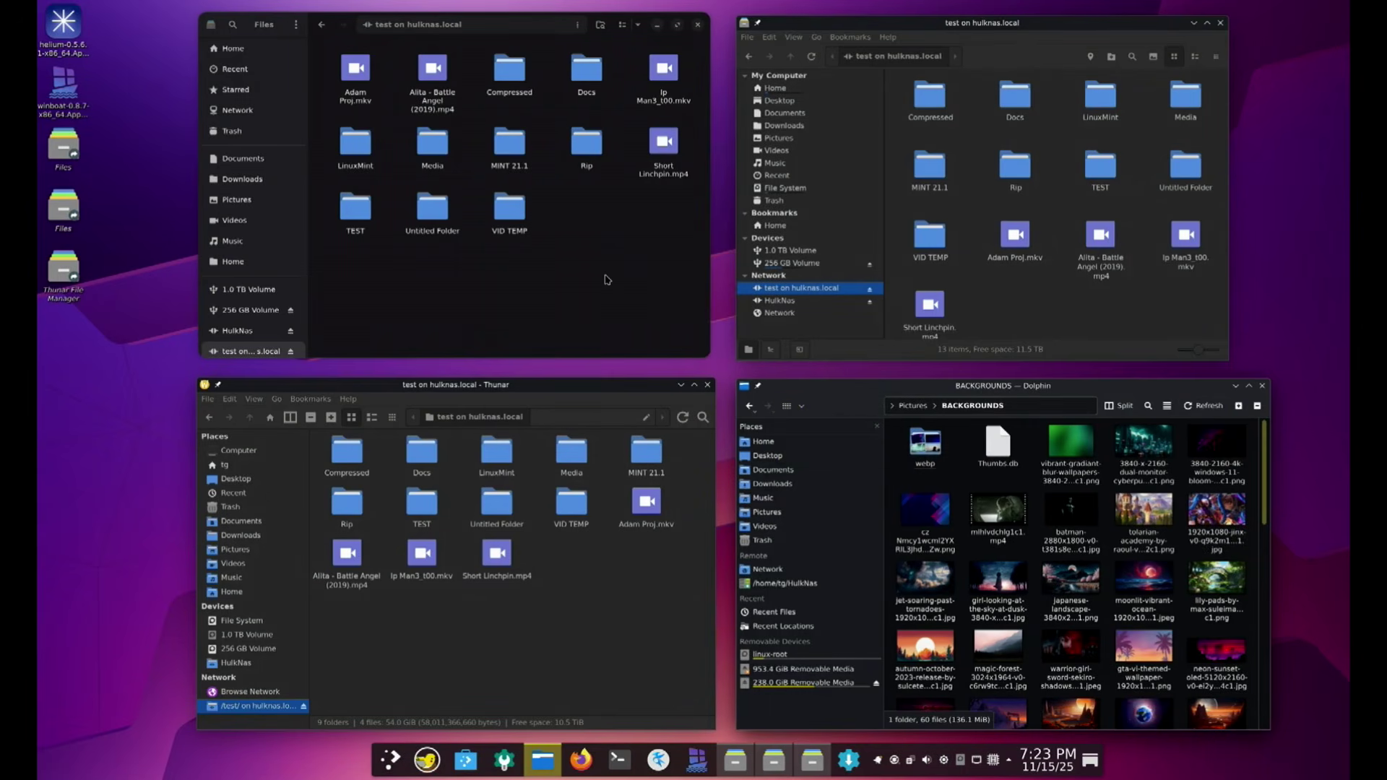
click(800, 407)
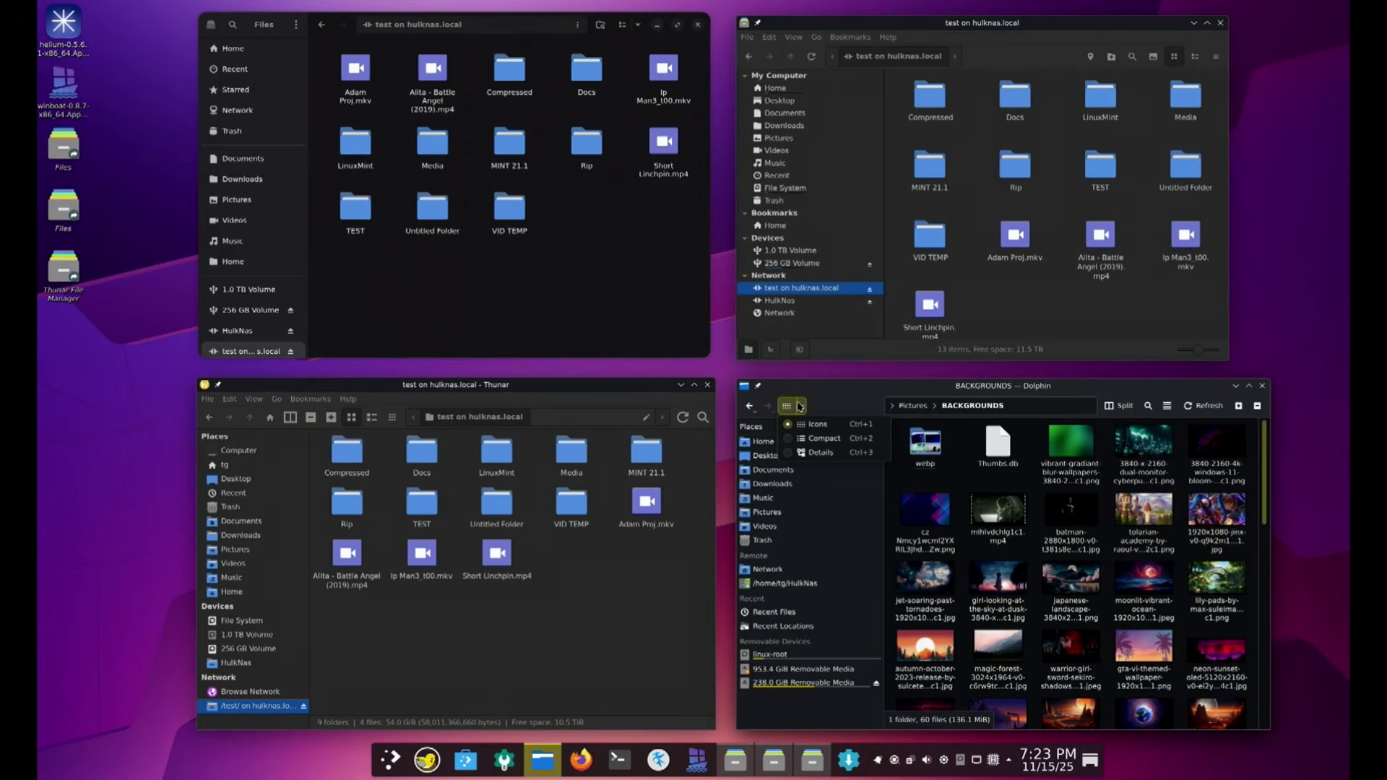
click(813, 438)
click(801, 406)
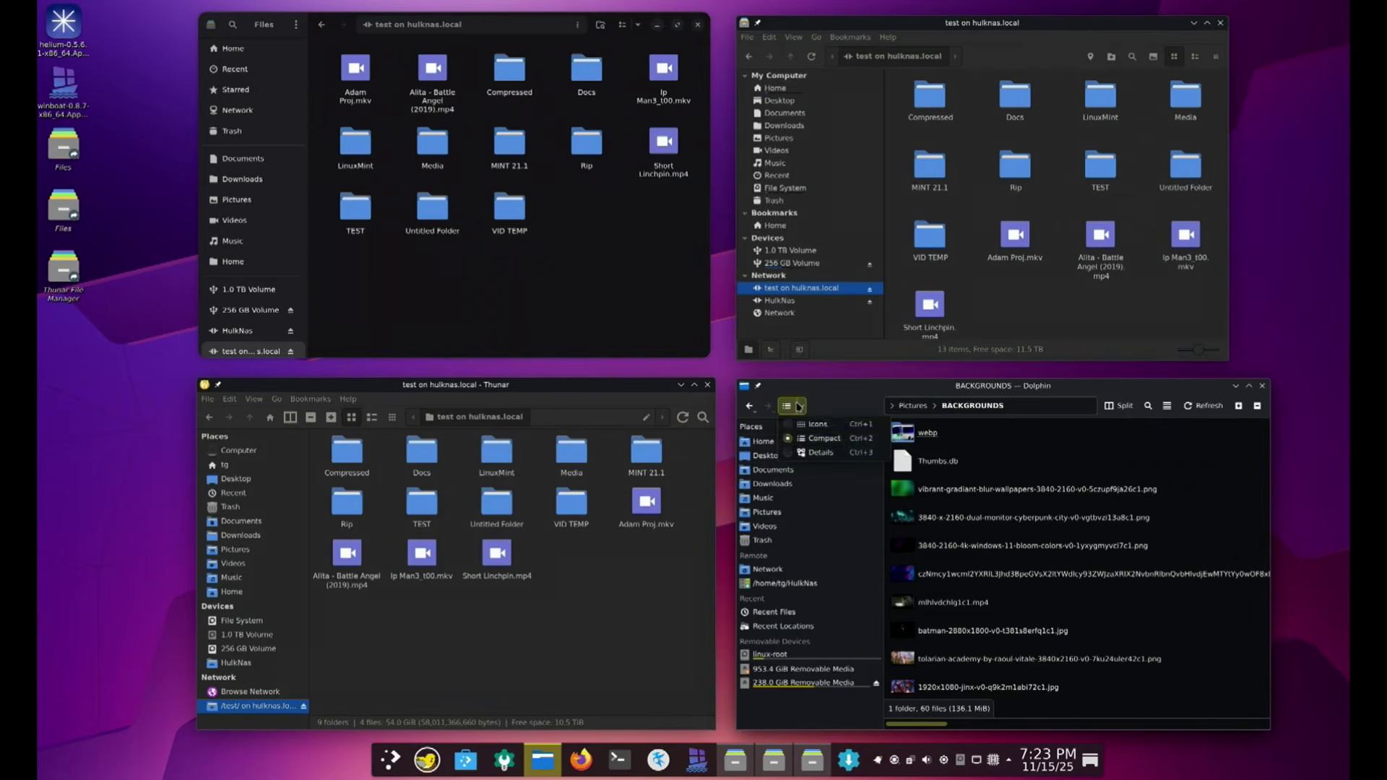
click(802, 454)
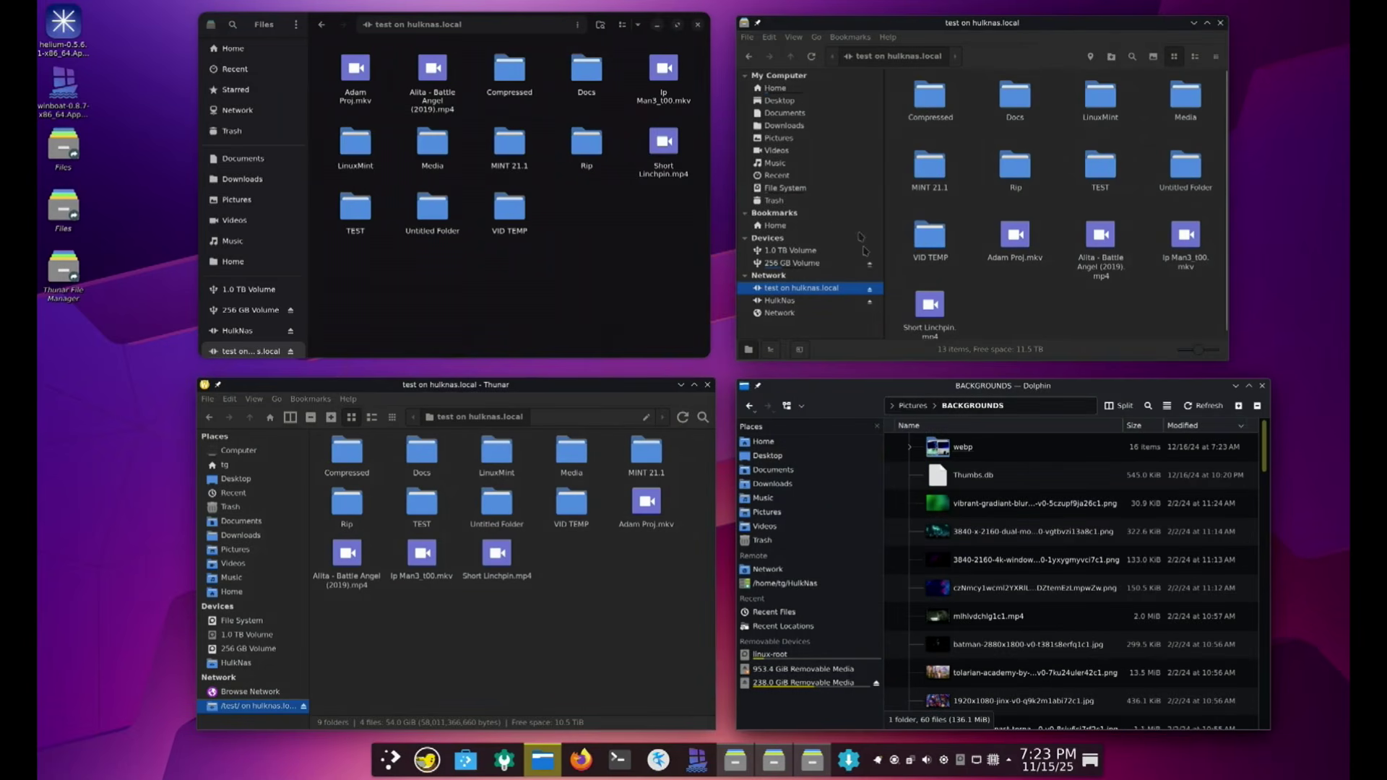
Open the BACKGROUNDS folder inside Pictures in Nemo and show it as a list at a larger zoom level
click(779, 138)
click(925, 115)
double_click(925, 115)
click(1195, 56)
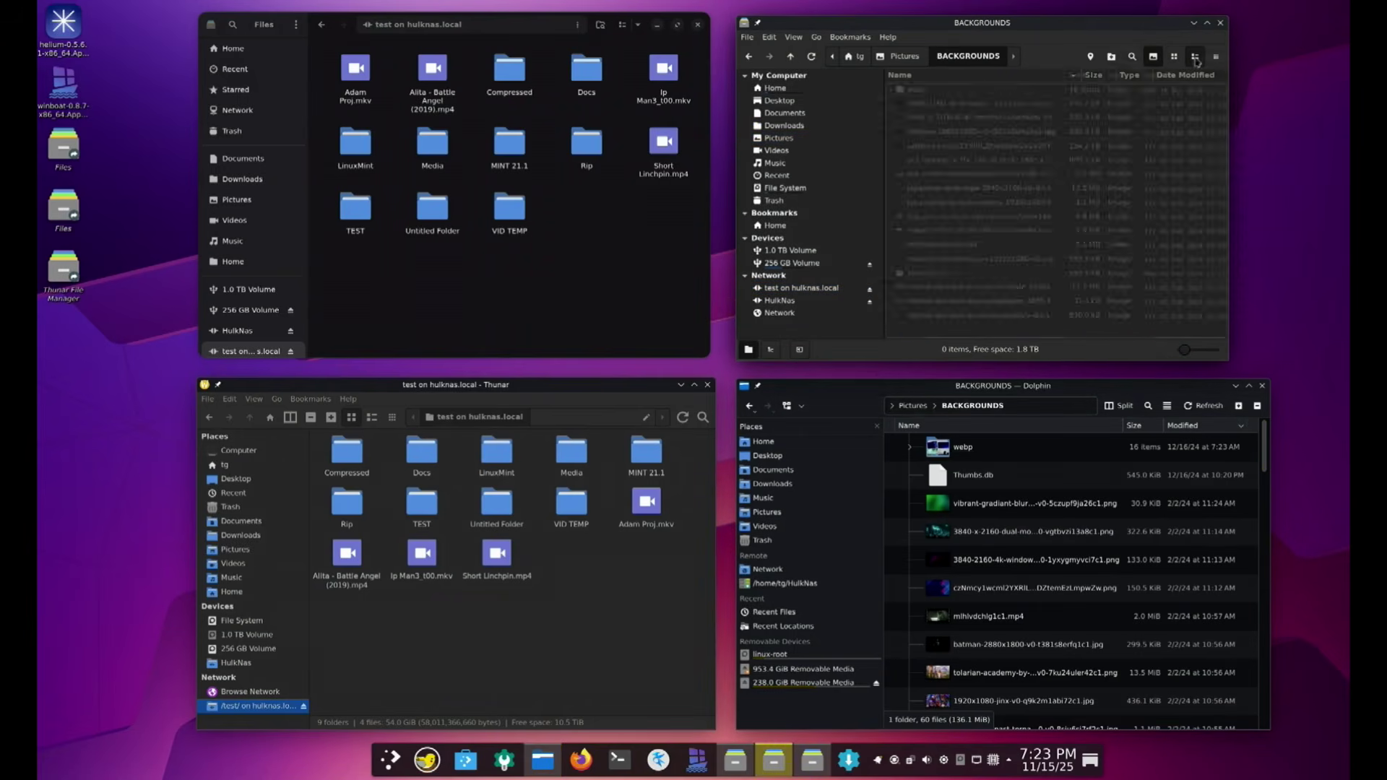
click(1197, 351)
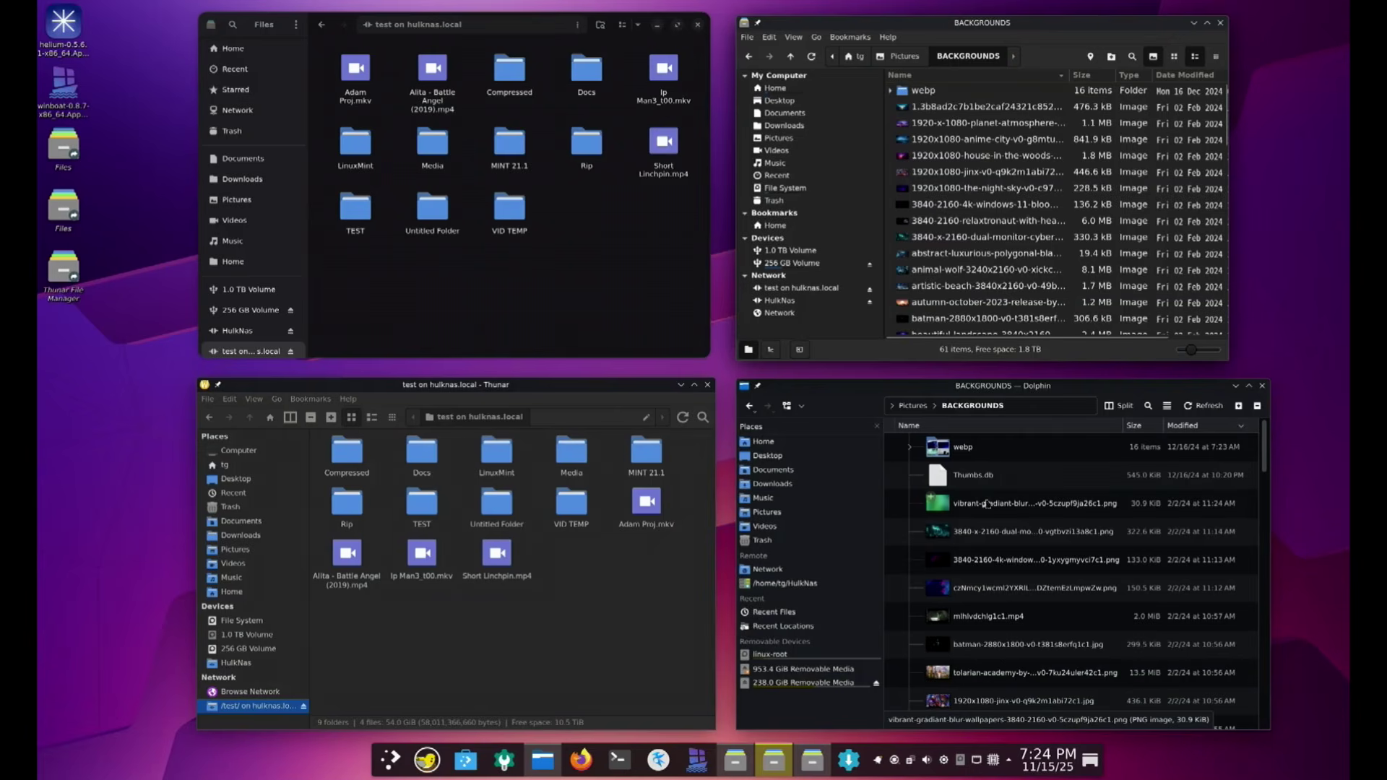
View the TEST y folder inside Videos in Nemo and return to Home, shown in list view
click(777, 150)
double_click(923, 101)
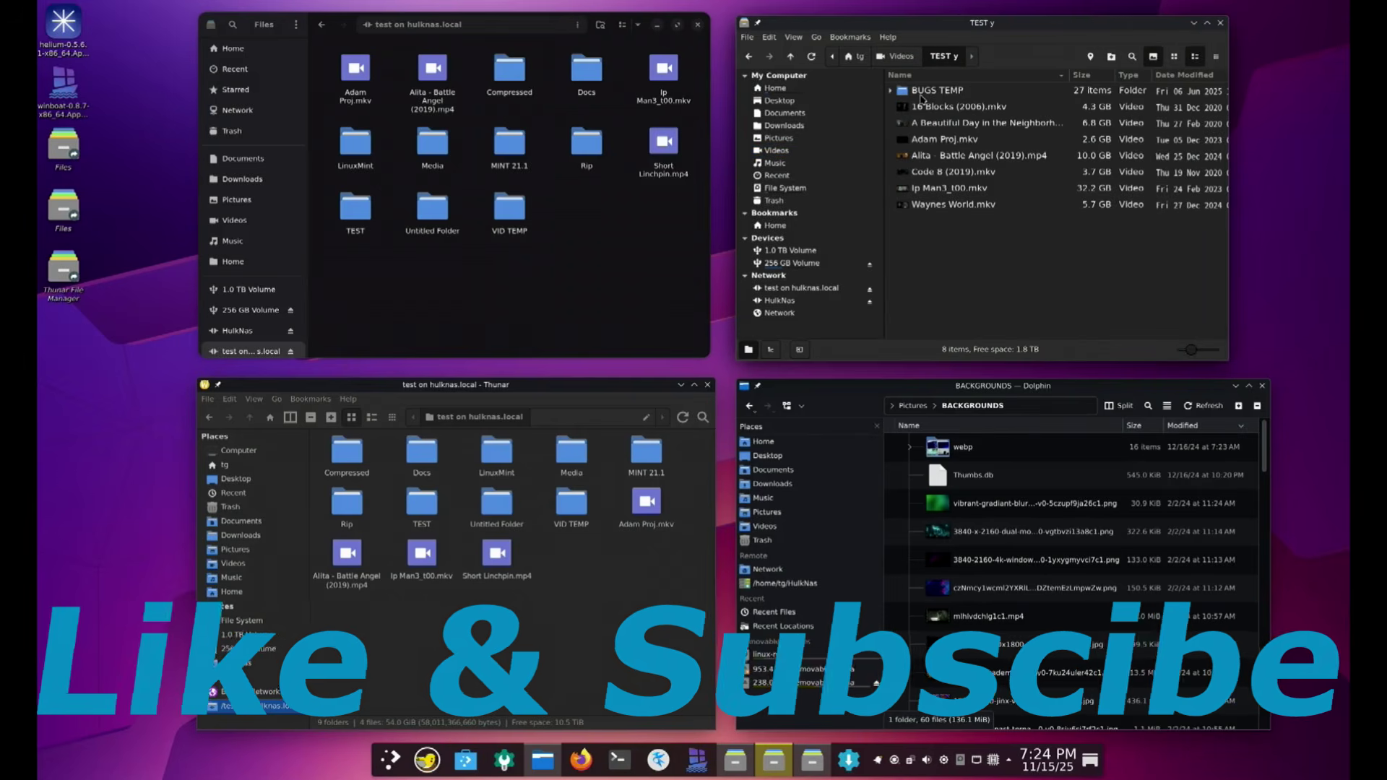
click(777, 88)
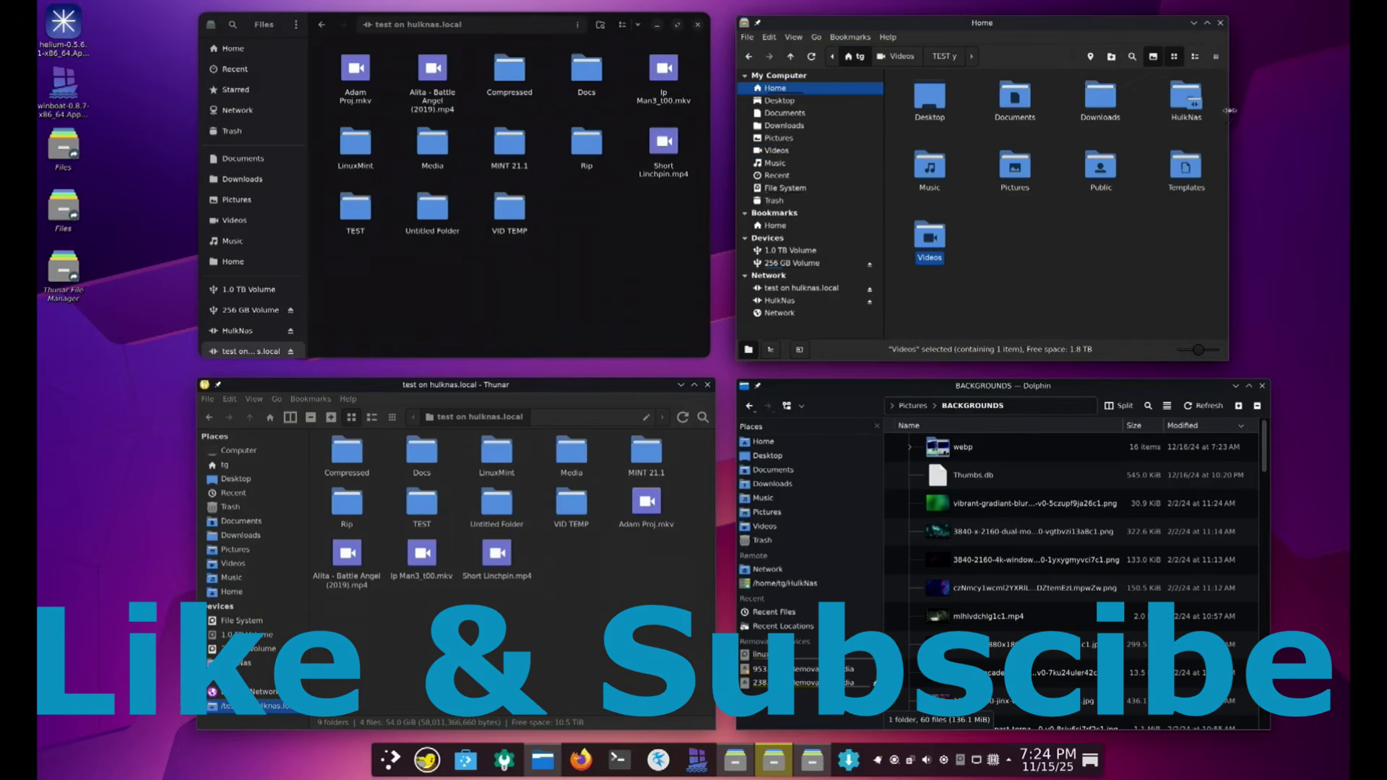
click(1195, 56)
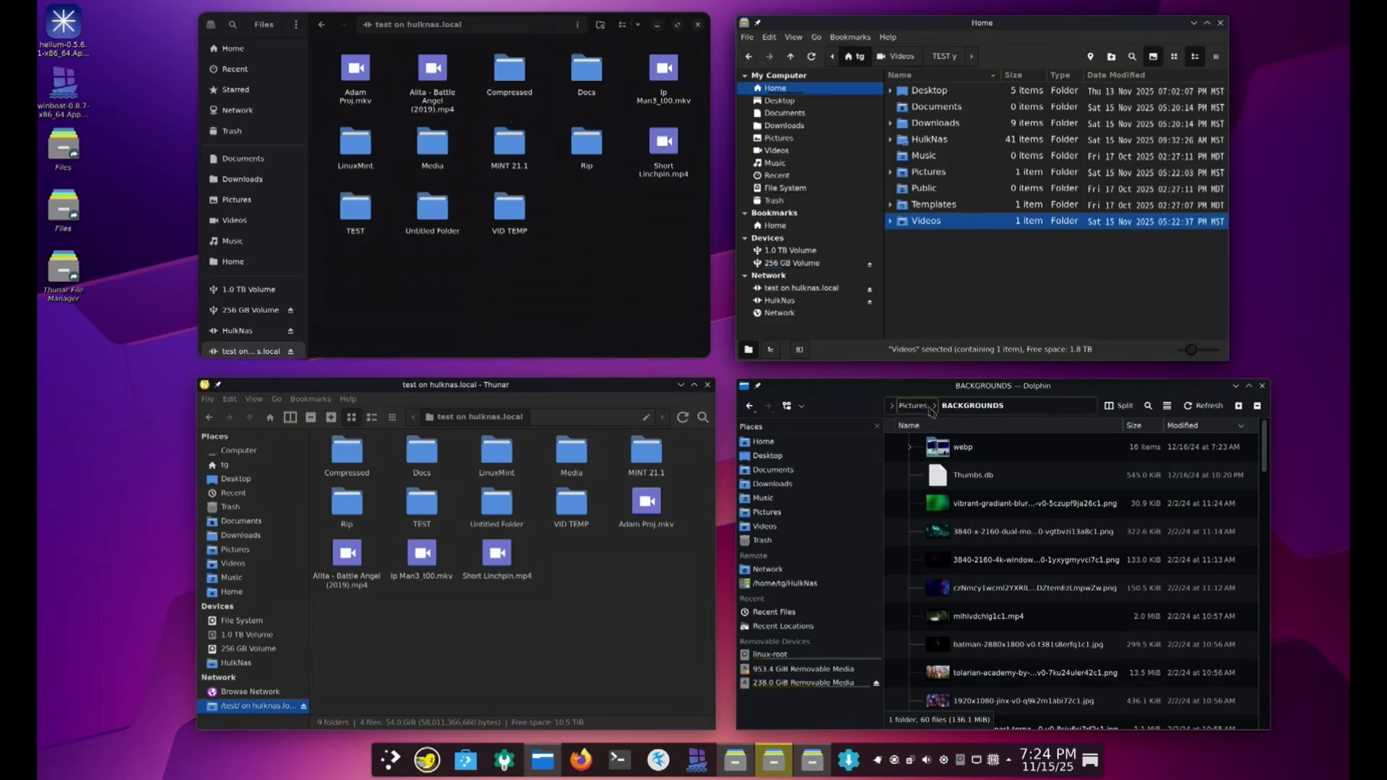
right_click(889, 396)
click(993, 513)
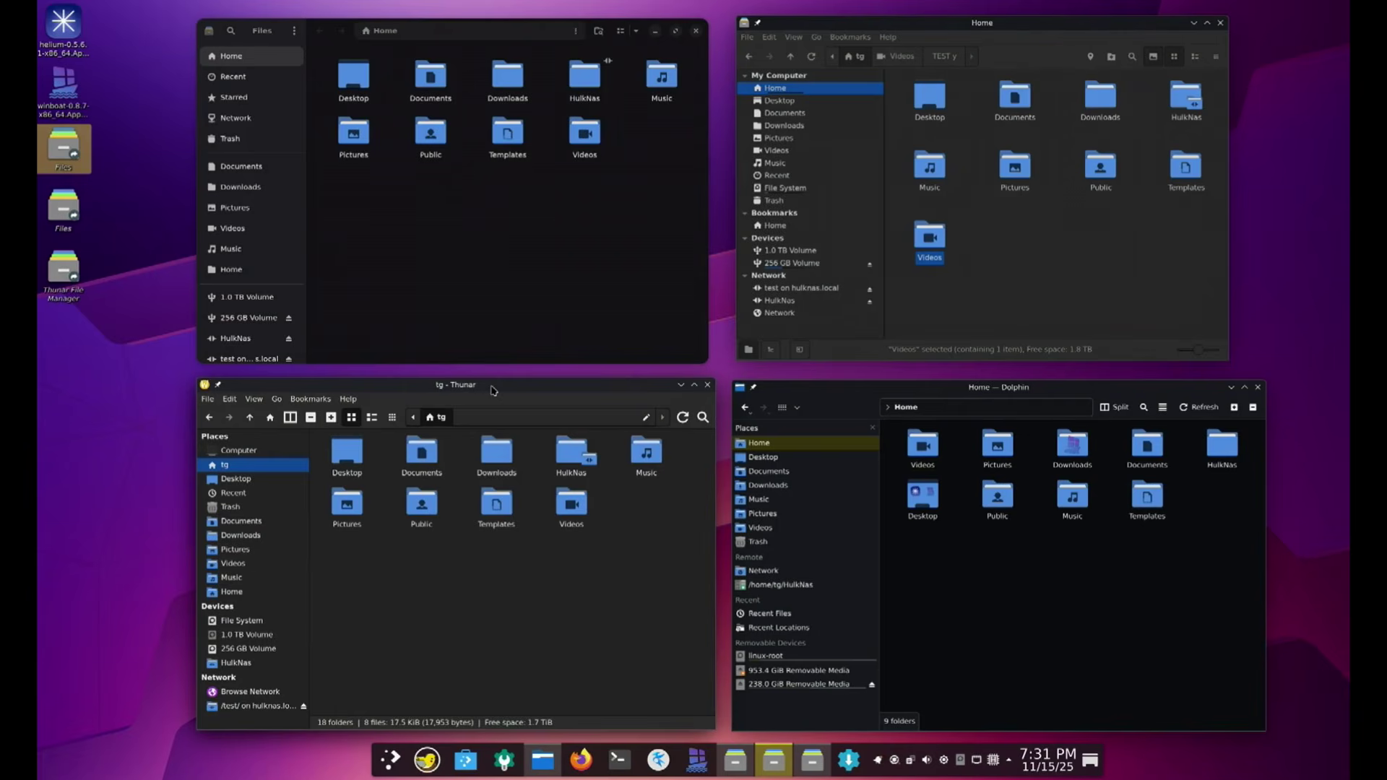
click(126, 383)
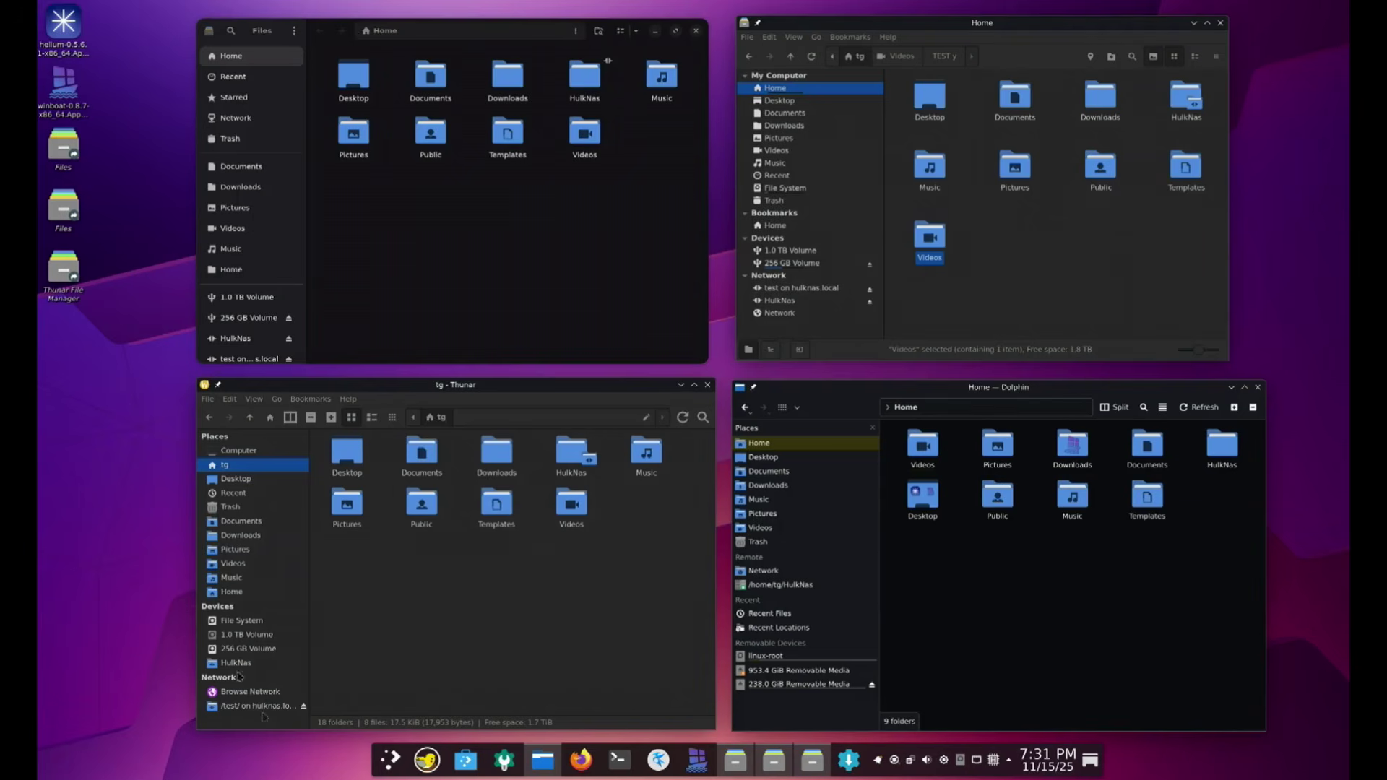
Set Krusader as the default file manager in System Settings, apply the change and close the settings
click(505, 759)
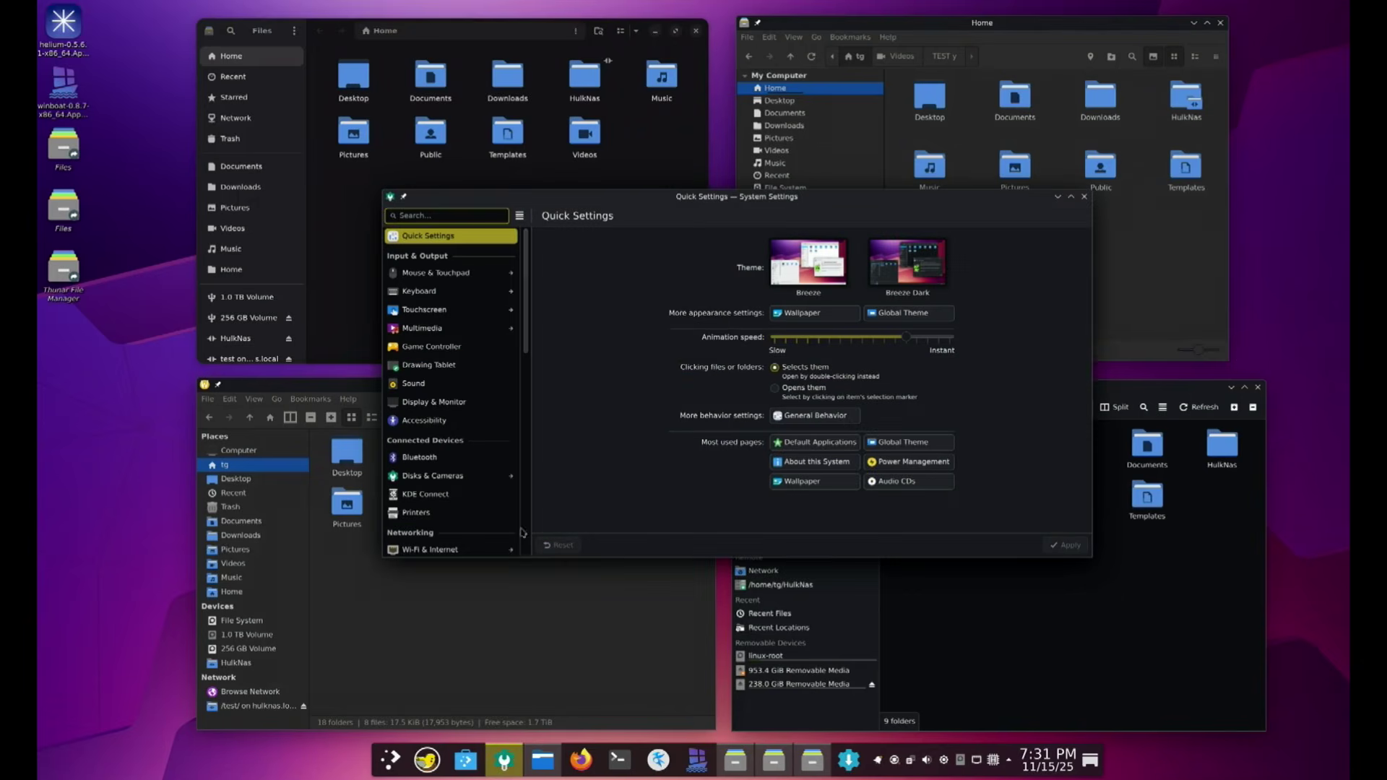
scroll(477, 433, down, 5)
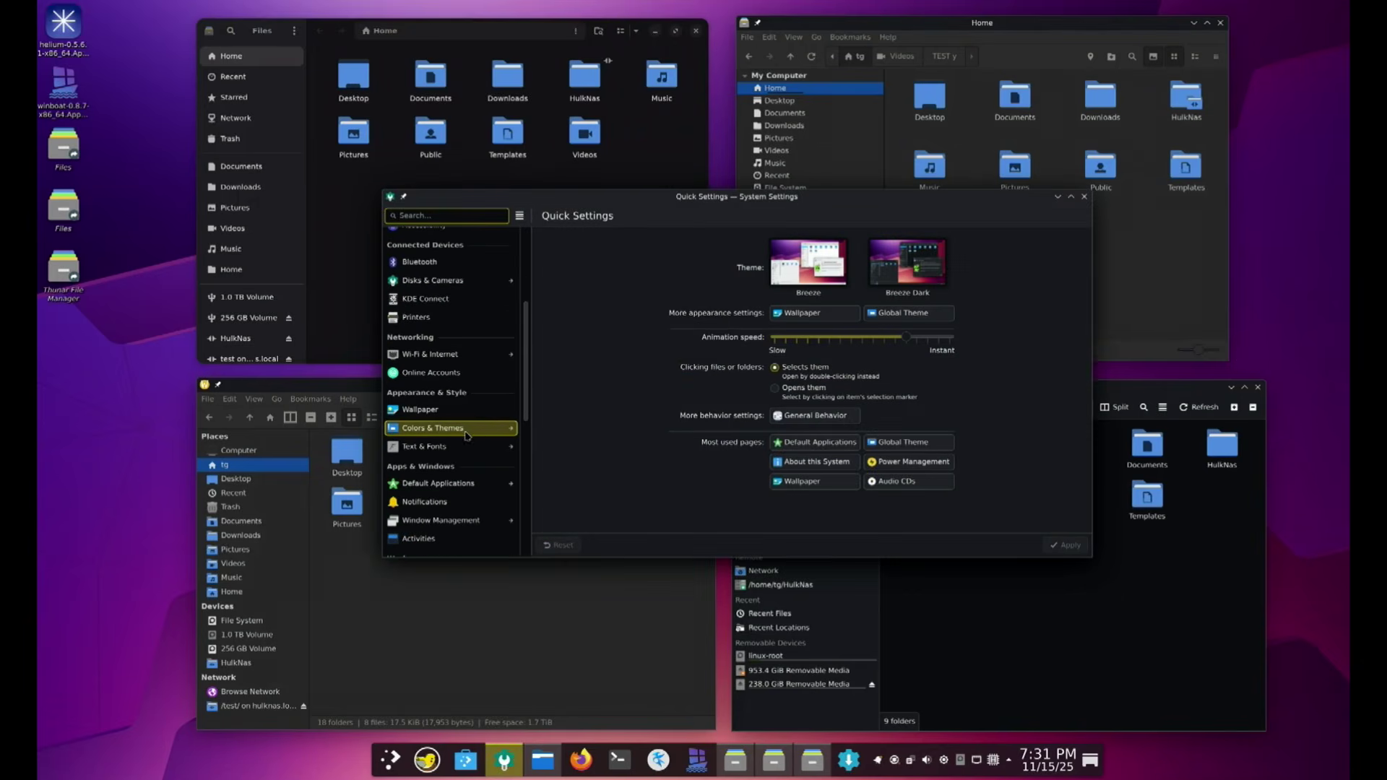
scroll(470, 438, down, 1)
click(422, 457)
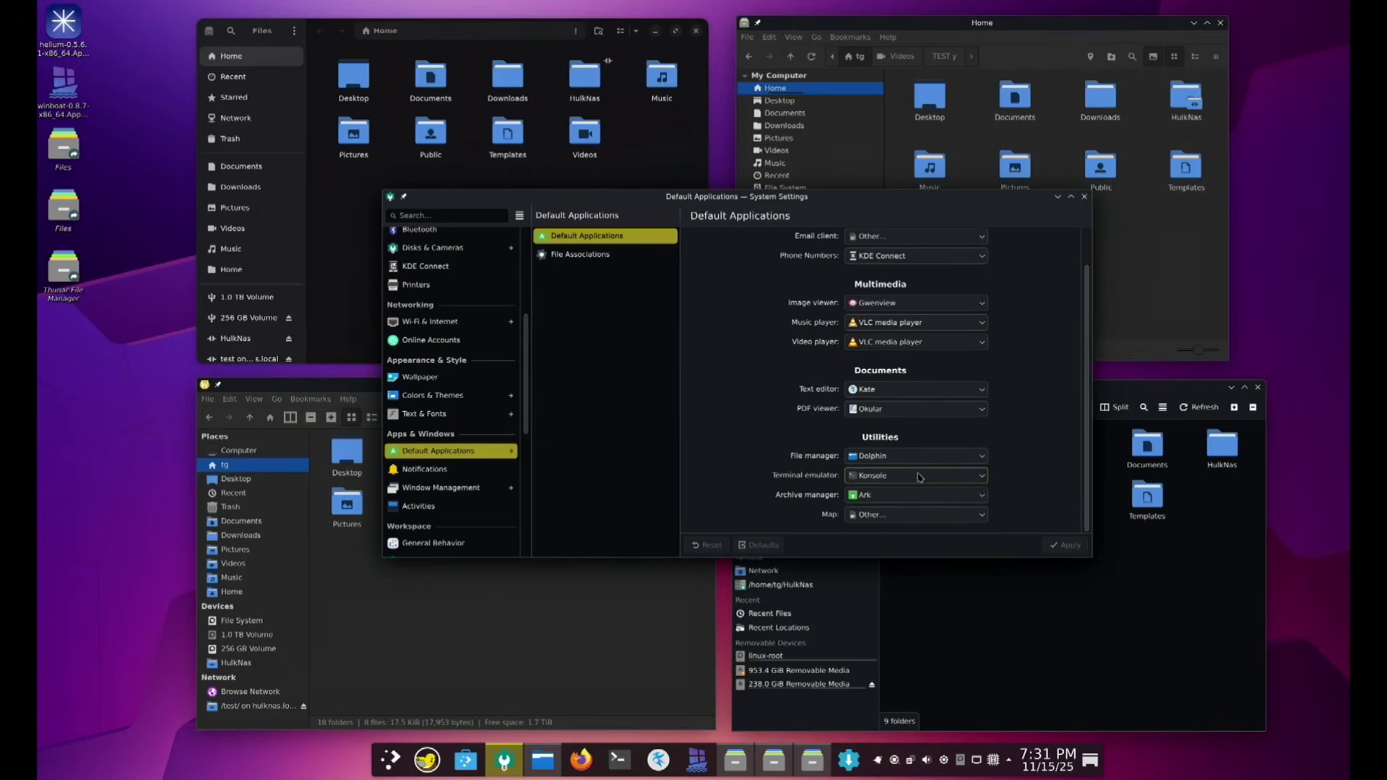
click(925, 463)
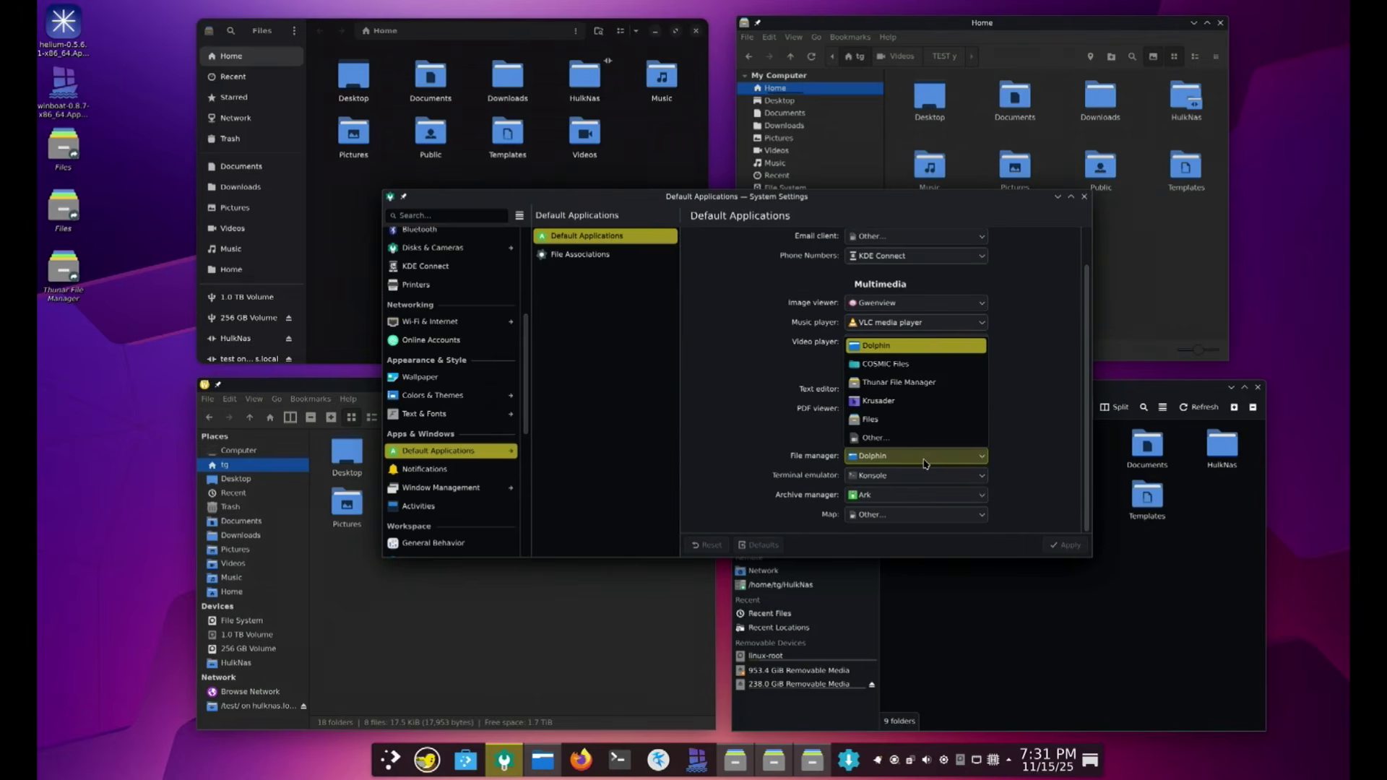
click(878, 402)
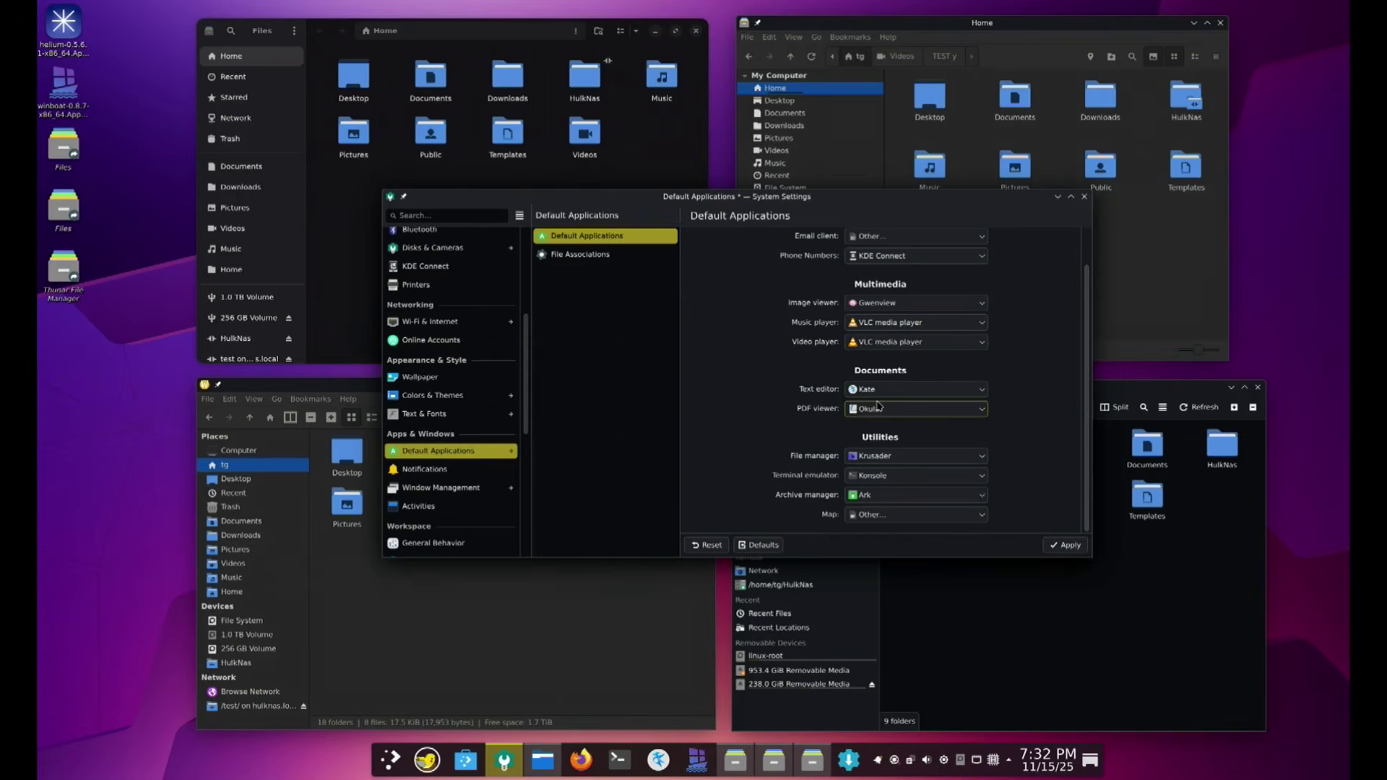
click(1069, 549)
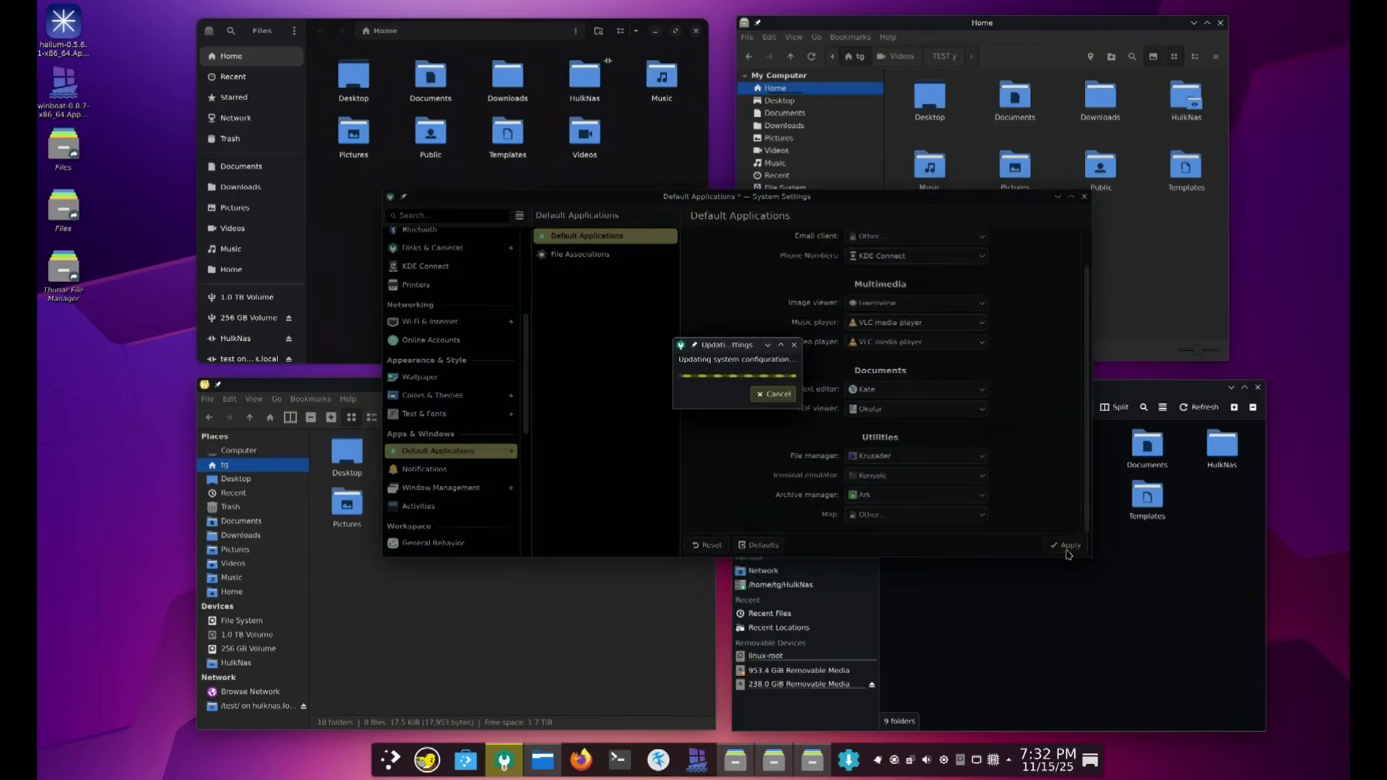
click(1084, 197)
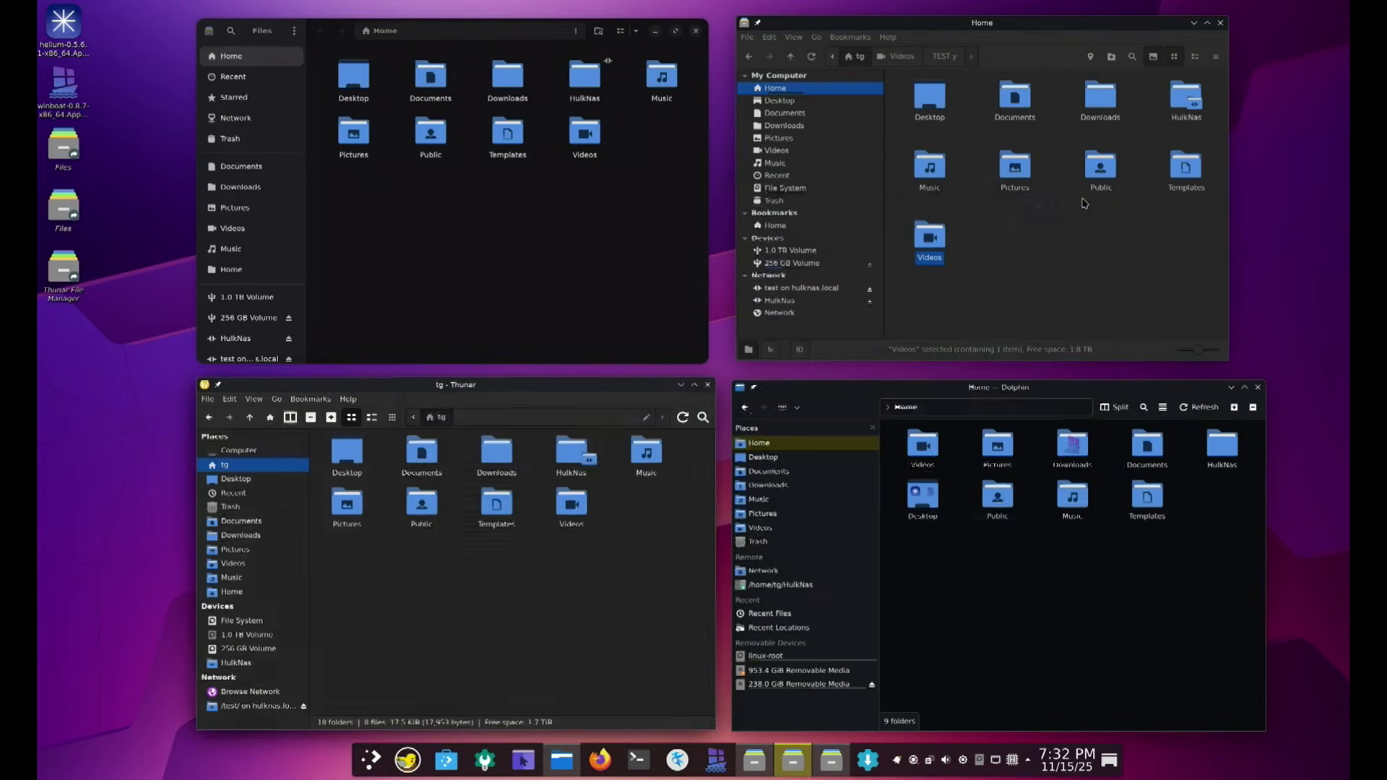
Launch Krusader, position its dual-pane window over the other file managers and minimize it
click(523, 760)
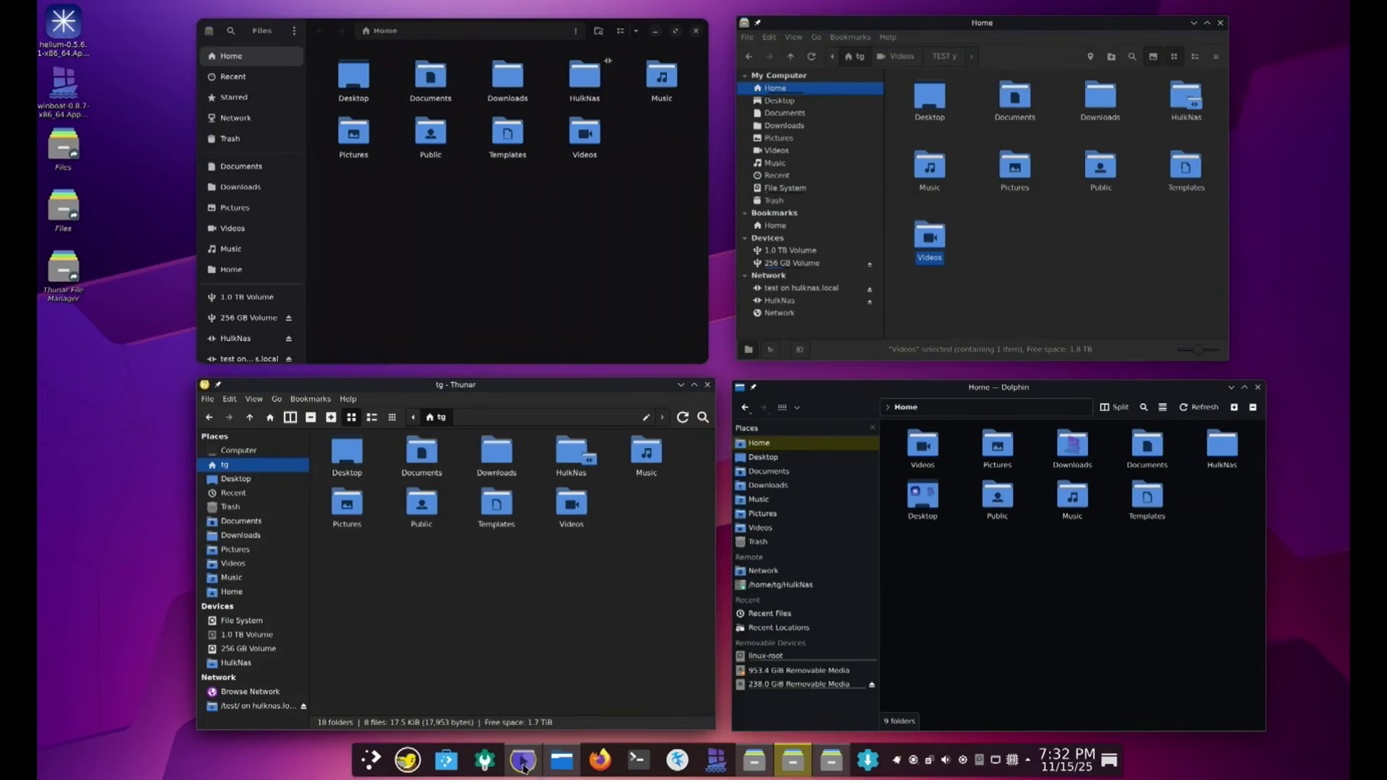
drag(732, 156, 804, 234)
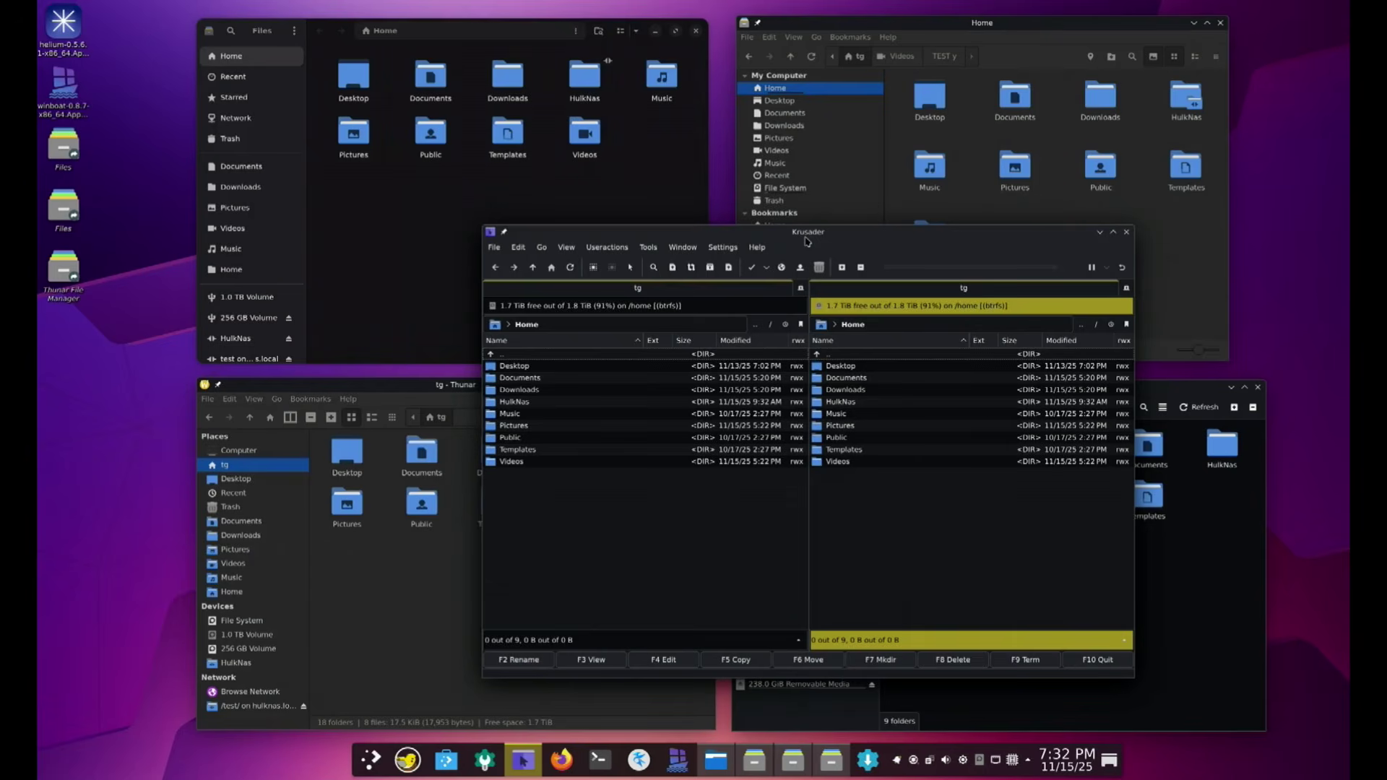
drag(807, 239, 779, 191)
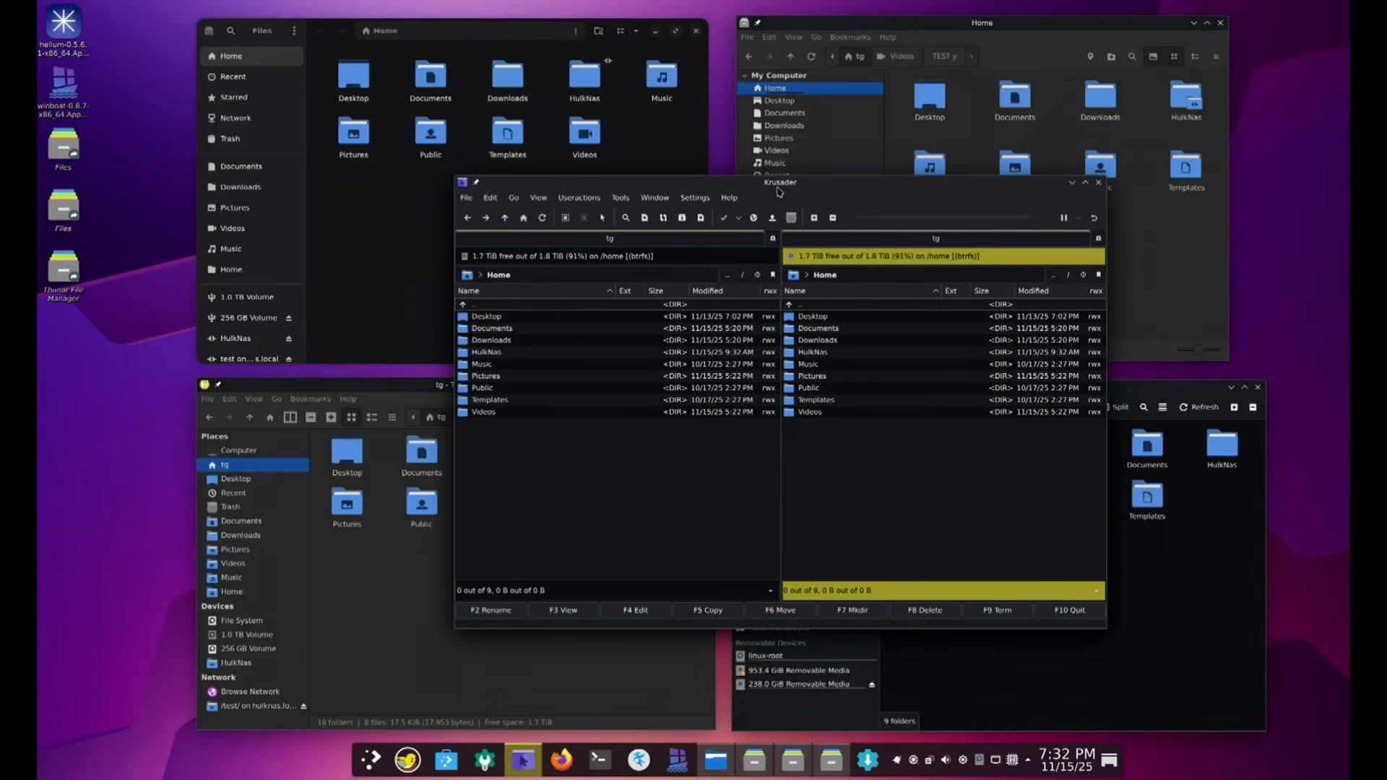
mouse_move(808, 419)
click(1073, 183)
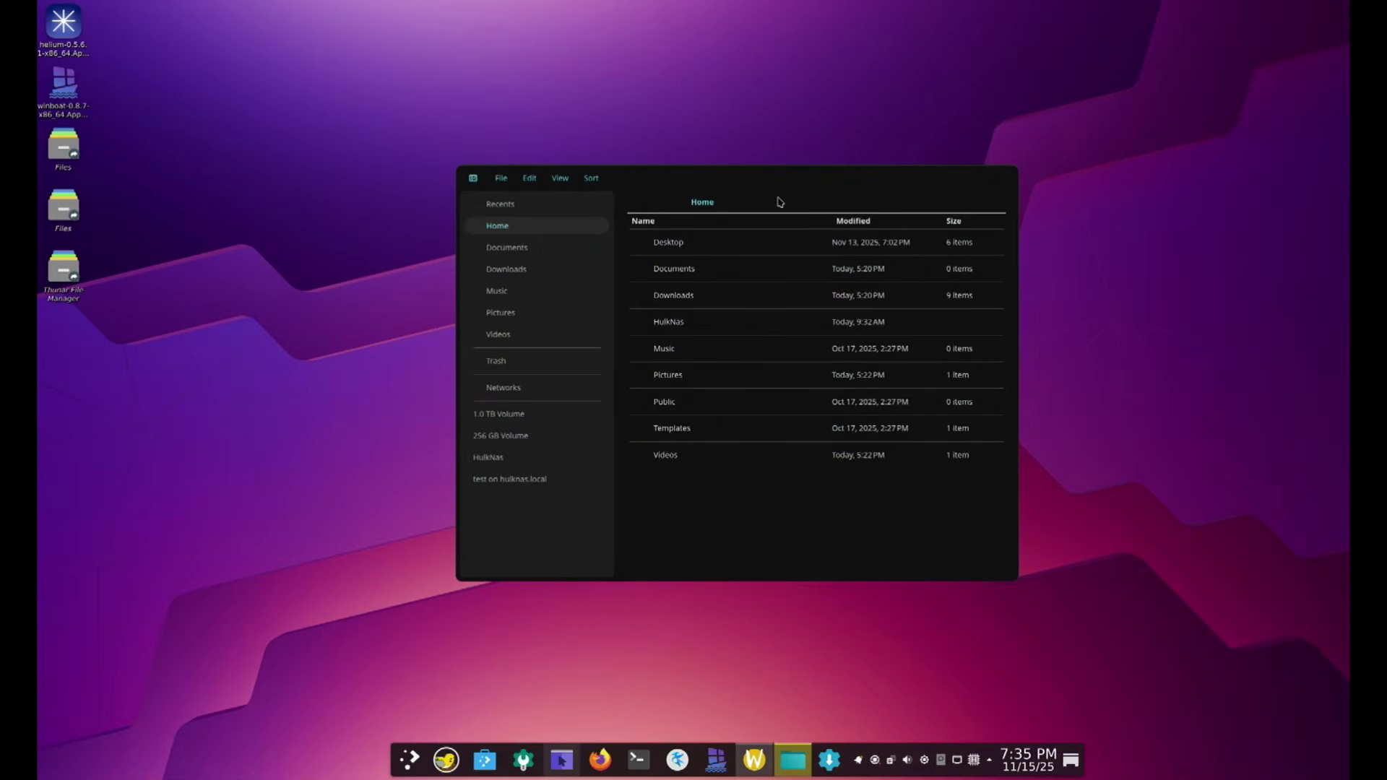
Reposition the COSMIC Files window and open the Downloads folder in it
mouse_move(787, 186)
mouse_down()
mouse_move(806, 177)
mouse_move(739, 296)
mouse_move(795, 171)
mouse_up()
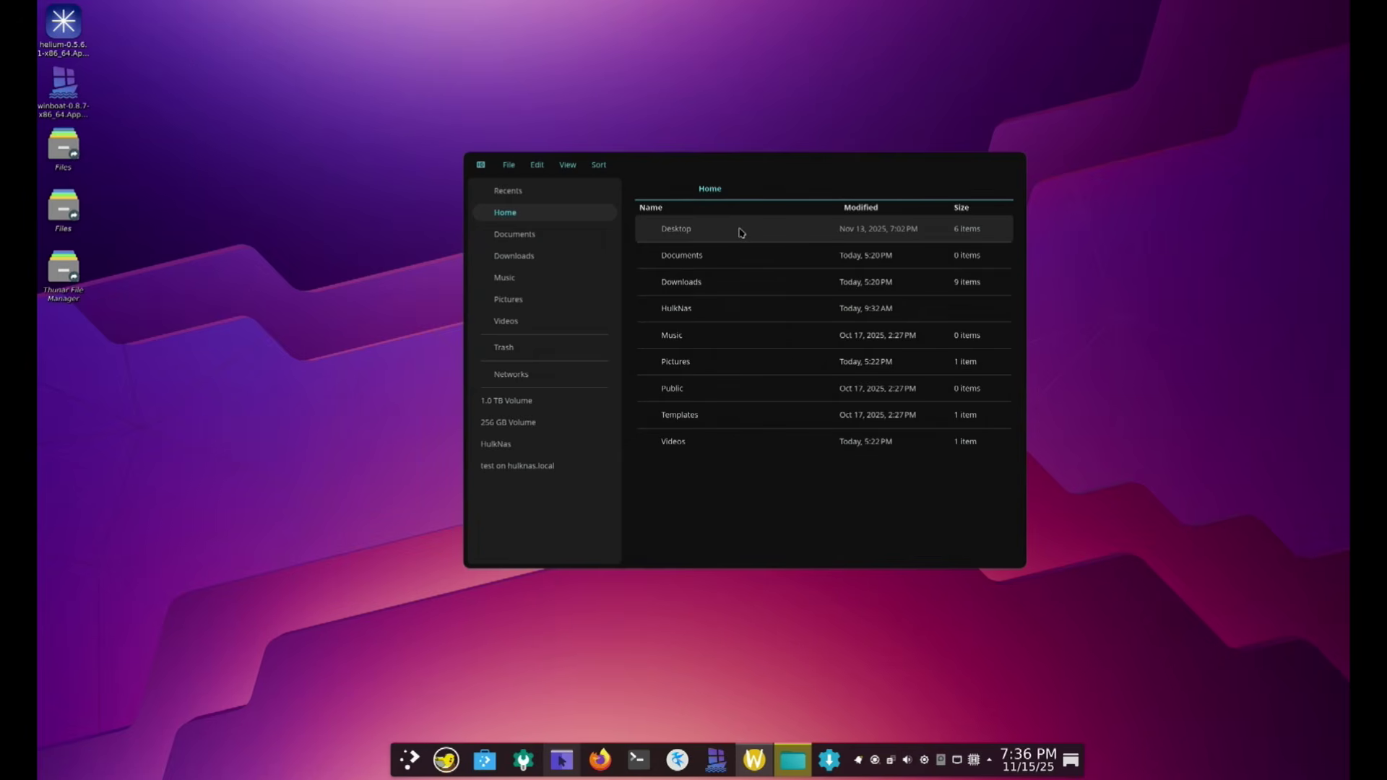
drag(777, 167, 804, 179)
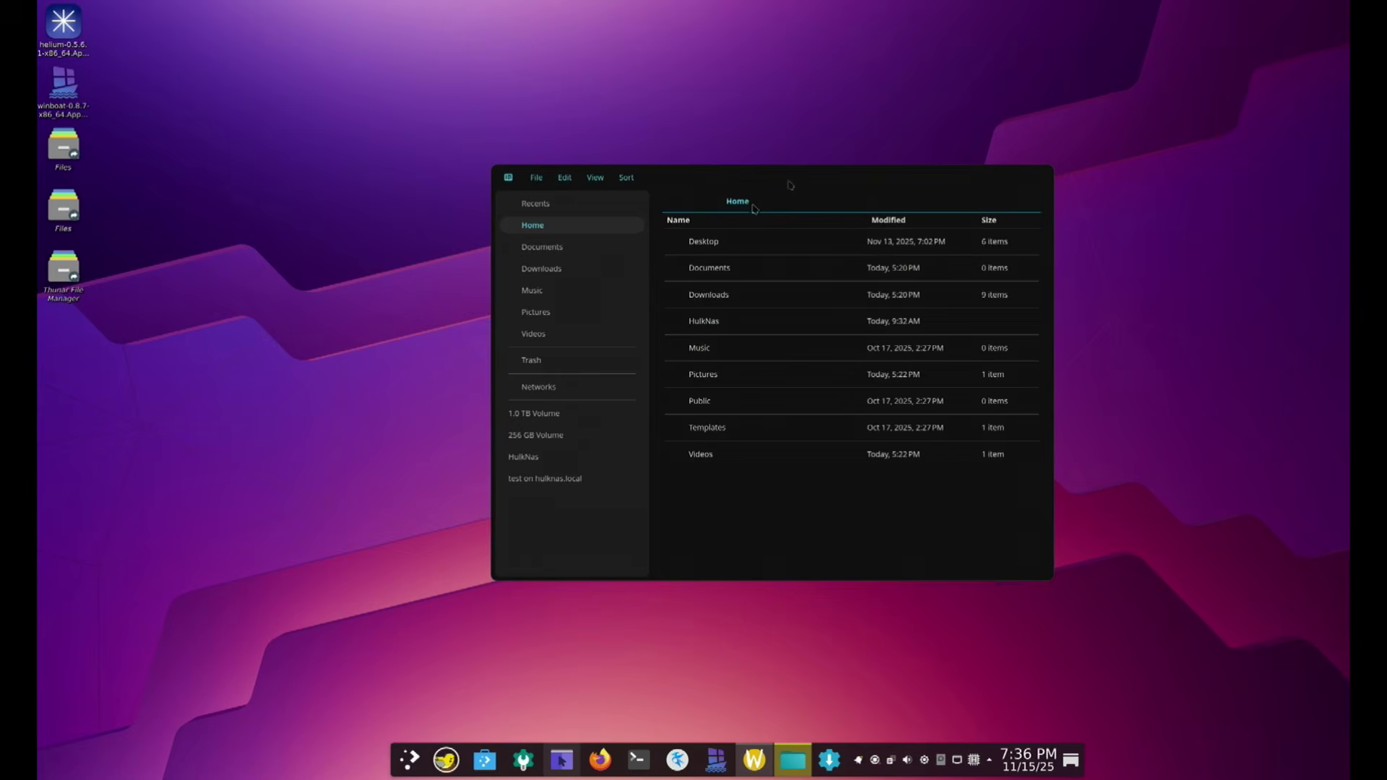
click(729, 299)
double_click(729, 299)
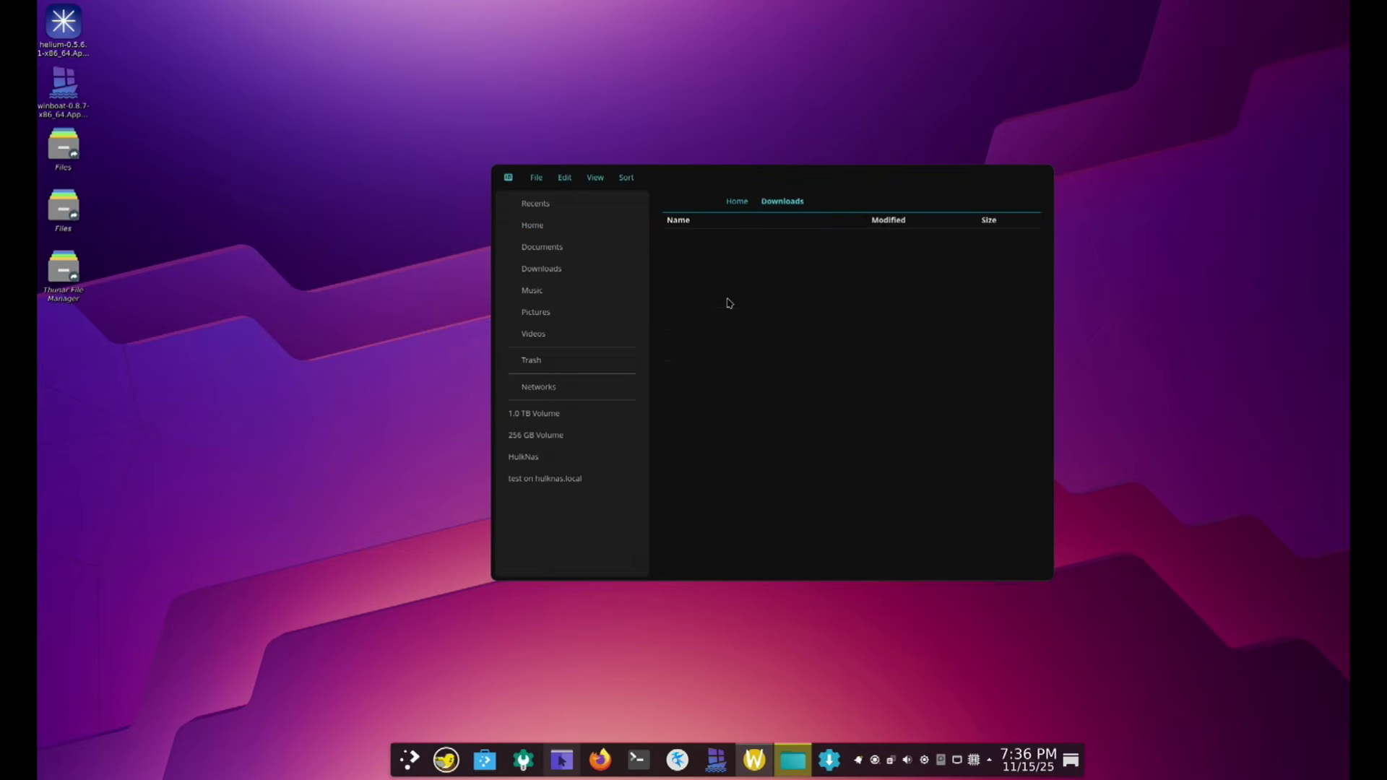
Review the Edit and View commands and the Settings of COSMIC Files, and return to the Home folder
click(563, 180)
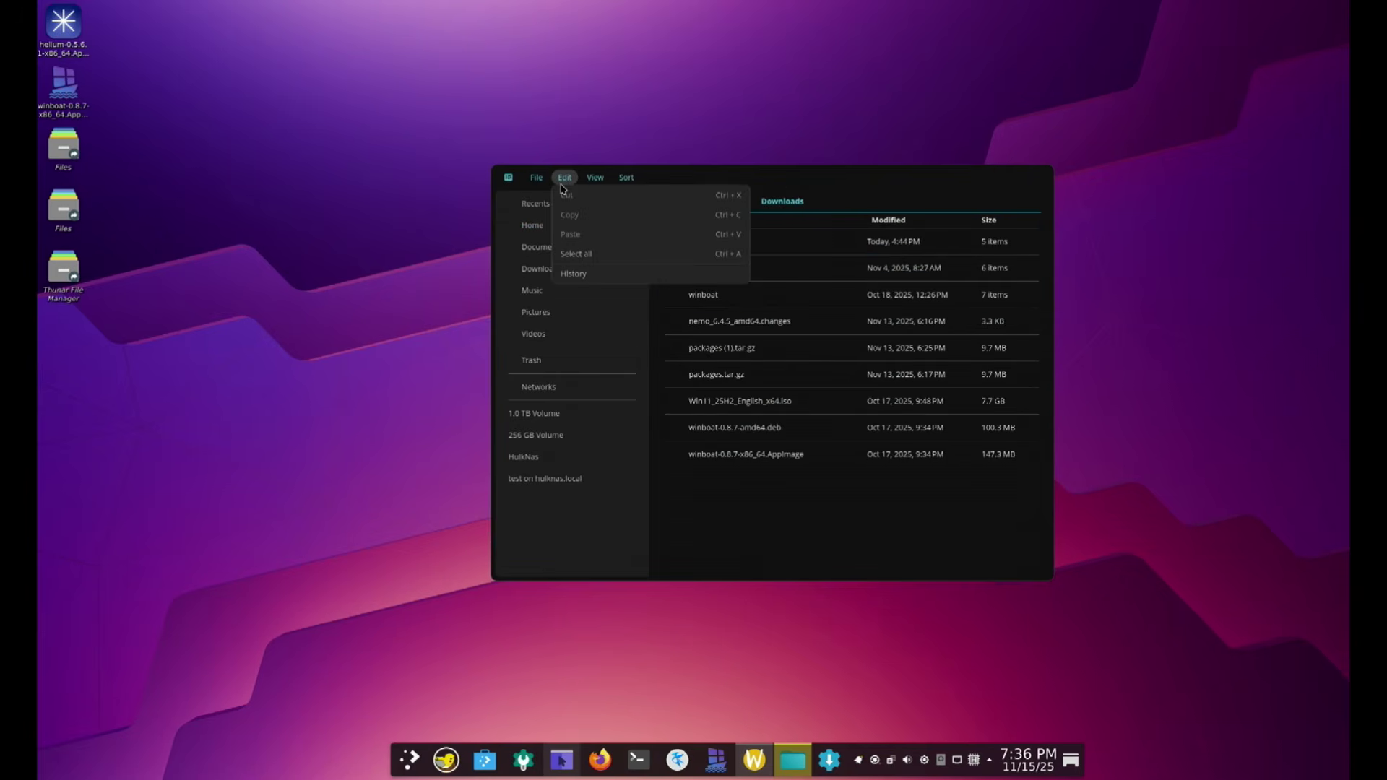
click(594, 179)
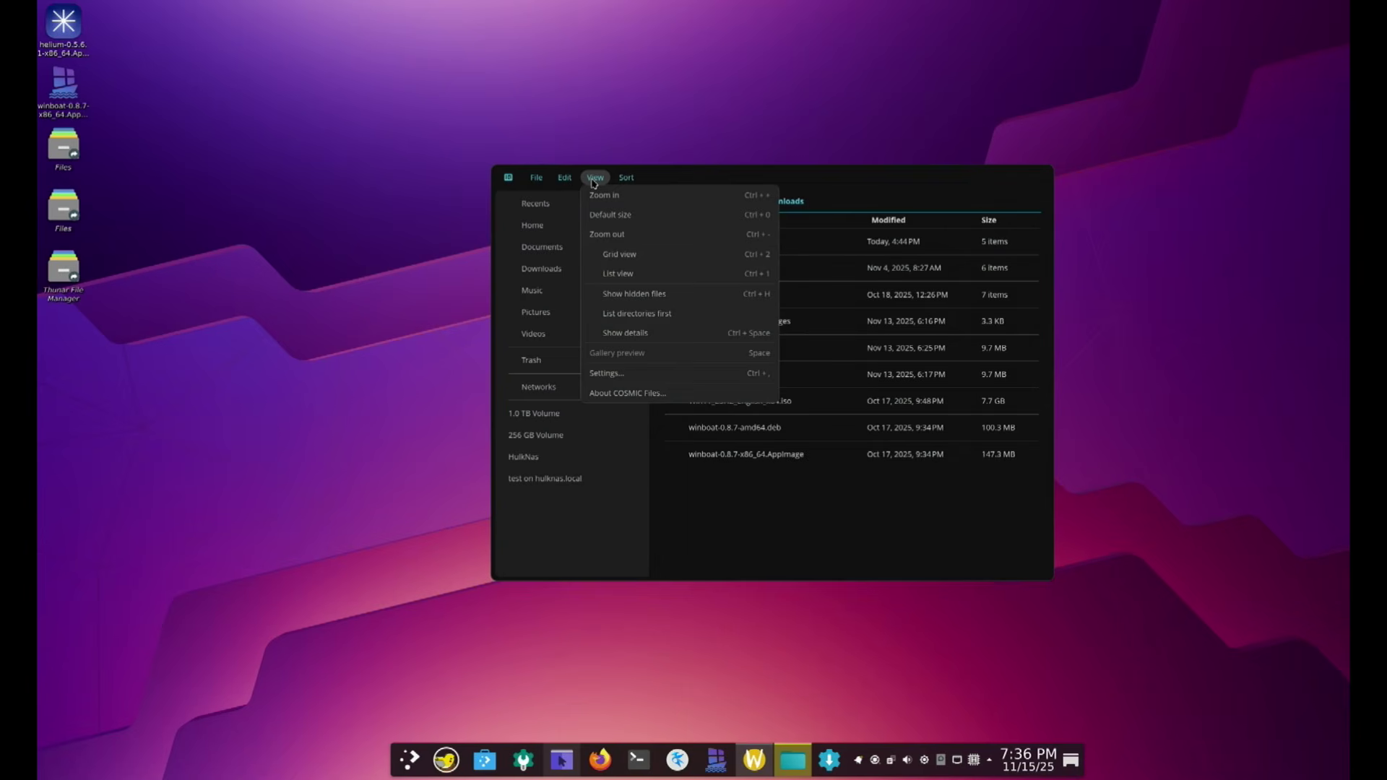
click(610, 373)
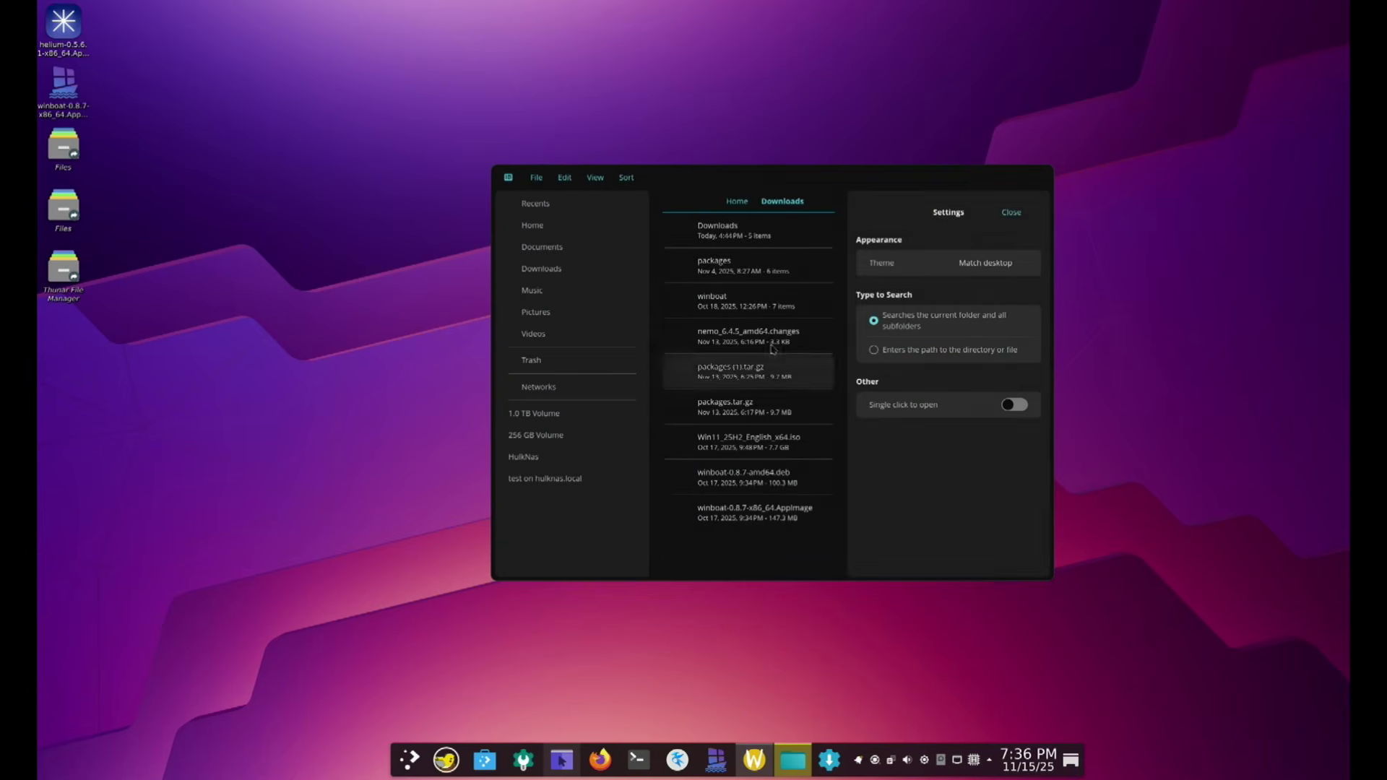
click(1012, 214)
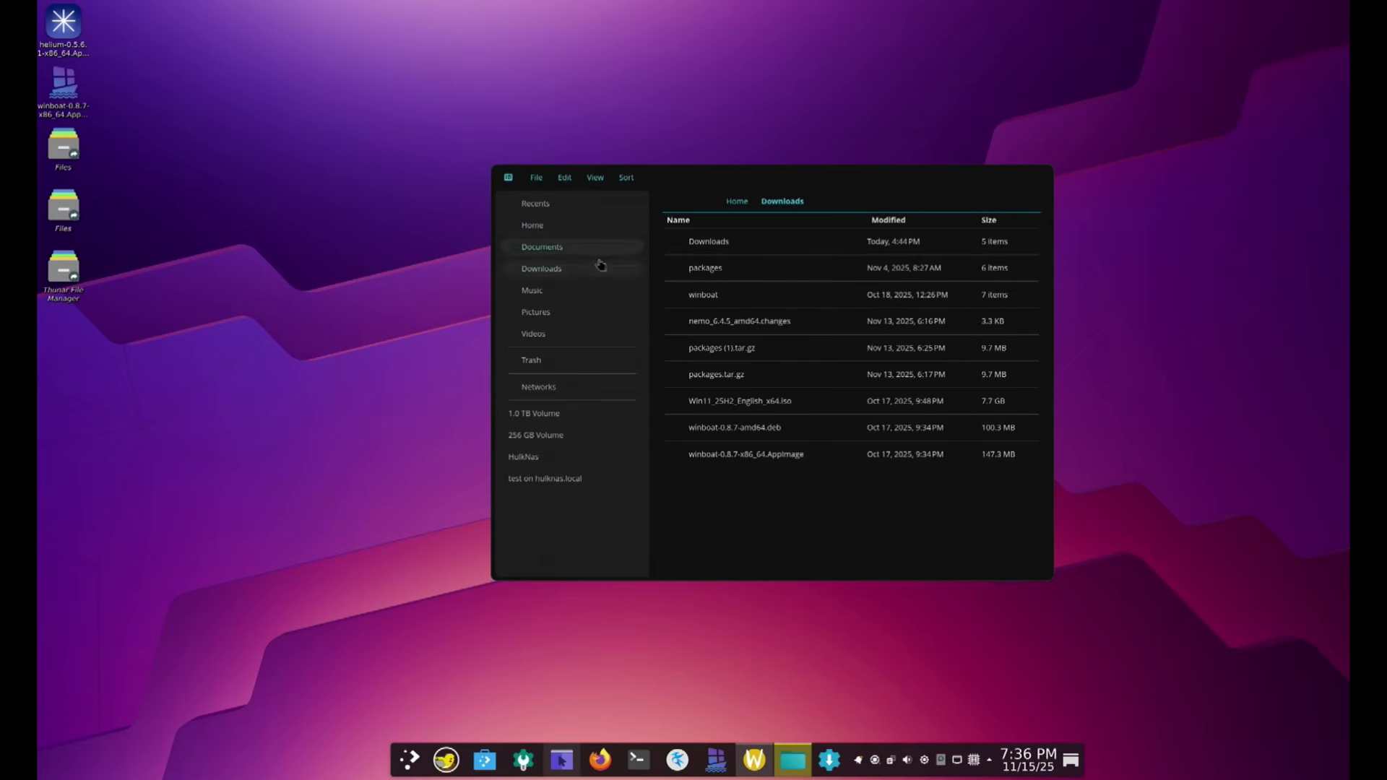
click(535, 225)
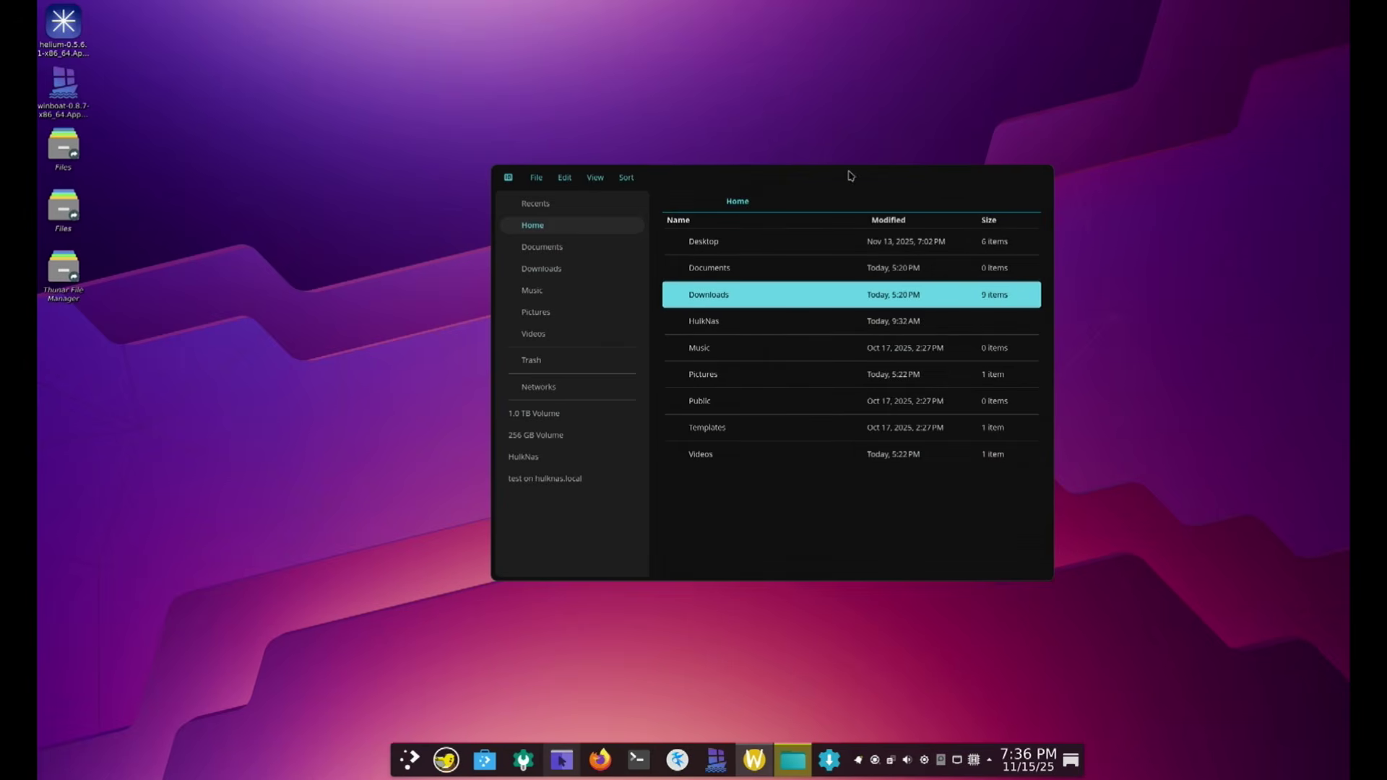
Select the HulkNas folder in COSMIC Files, reposition the window and close it
drag(850, 181, 817, 147)
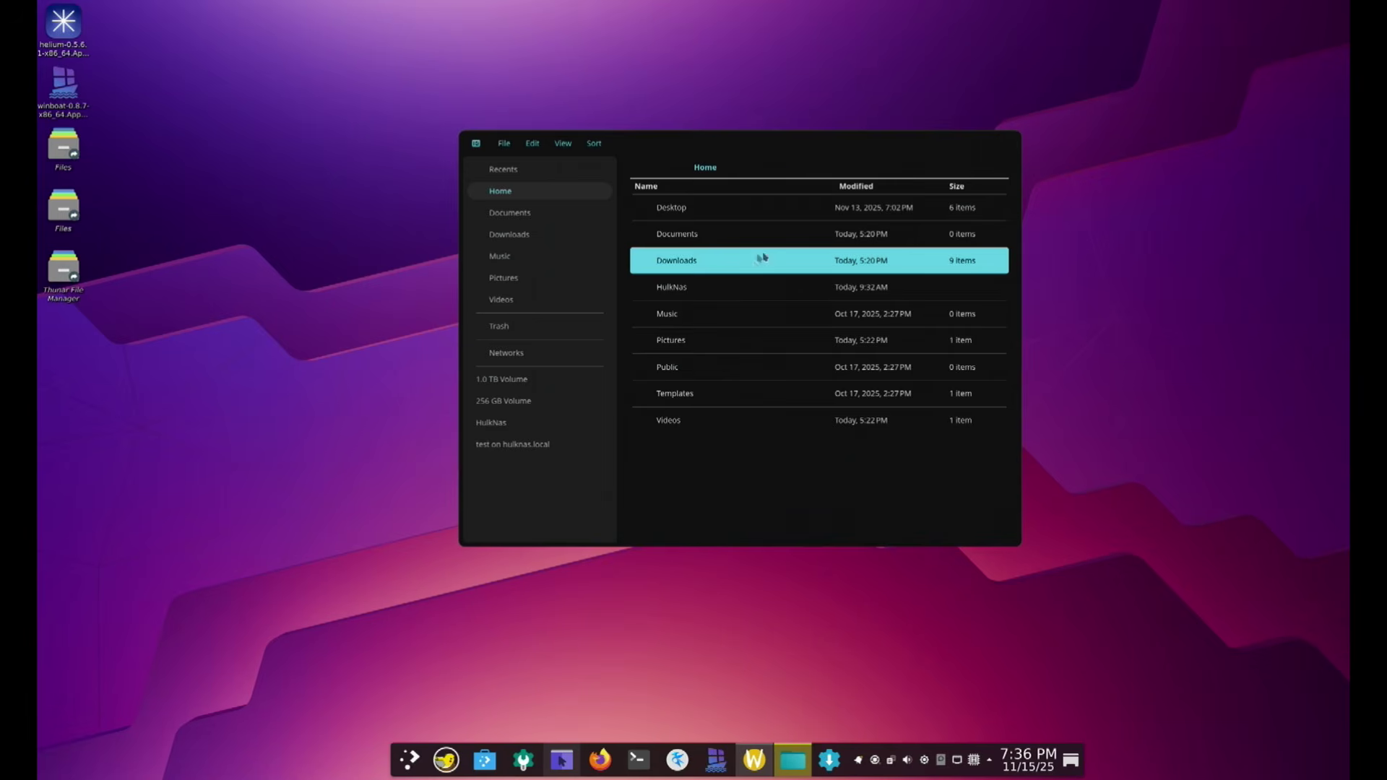
click(746, 287)
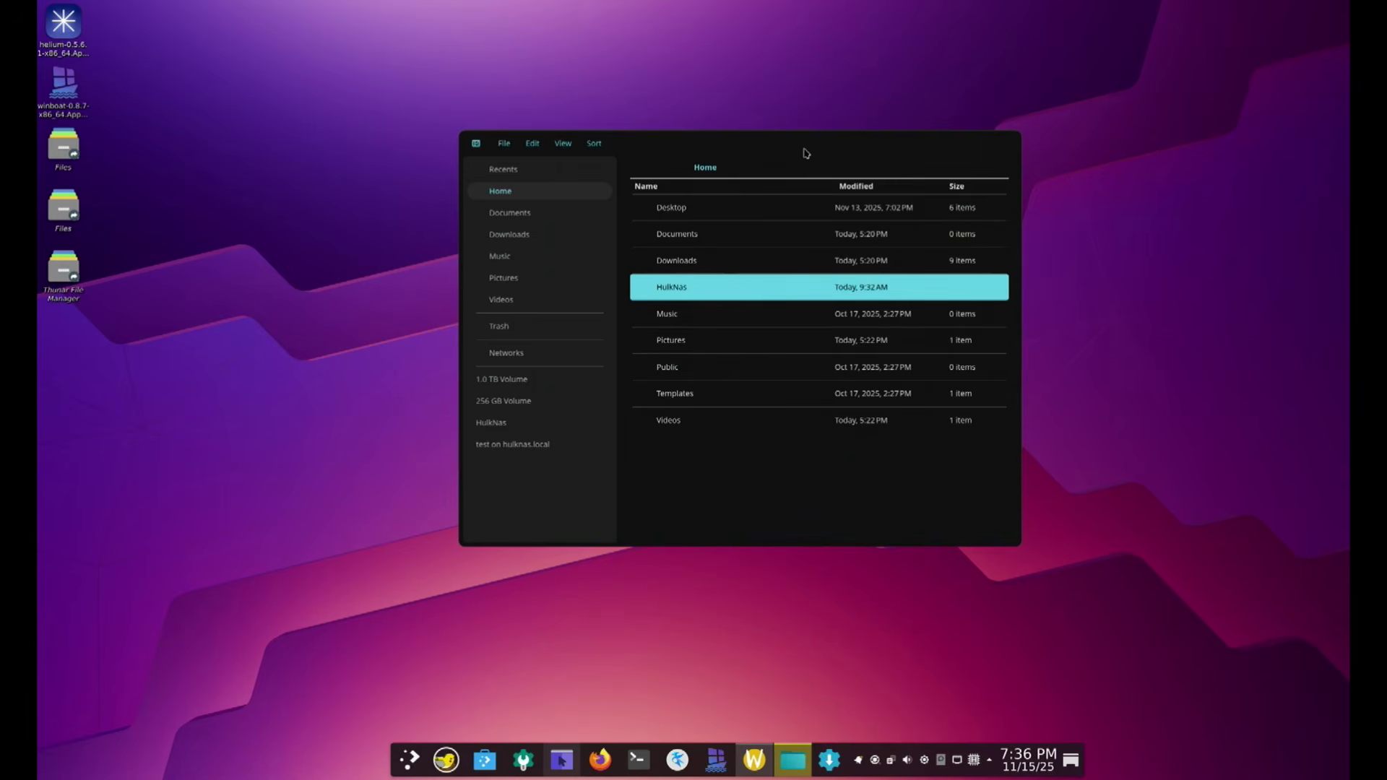
drag(796, 145, 821, 150)
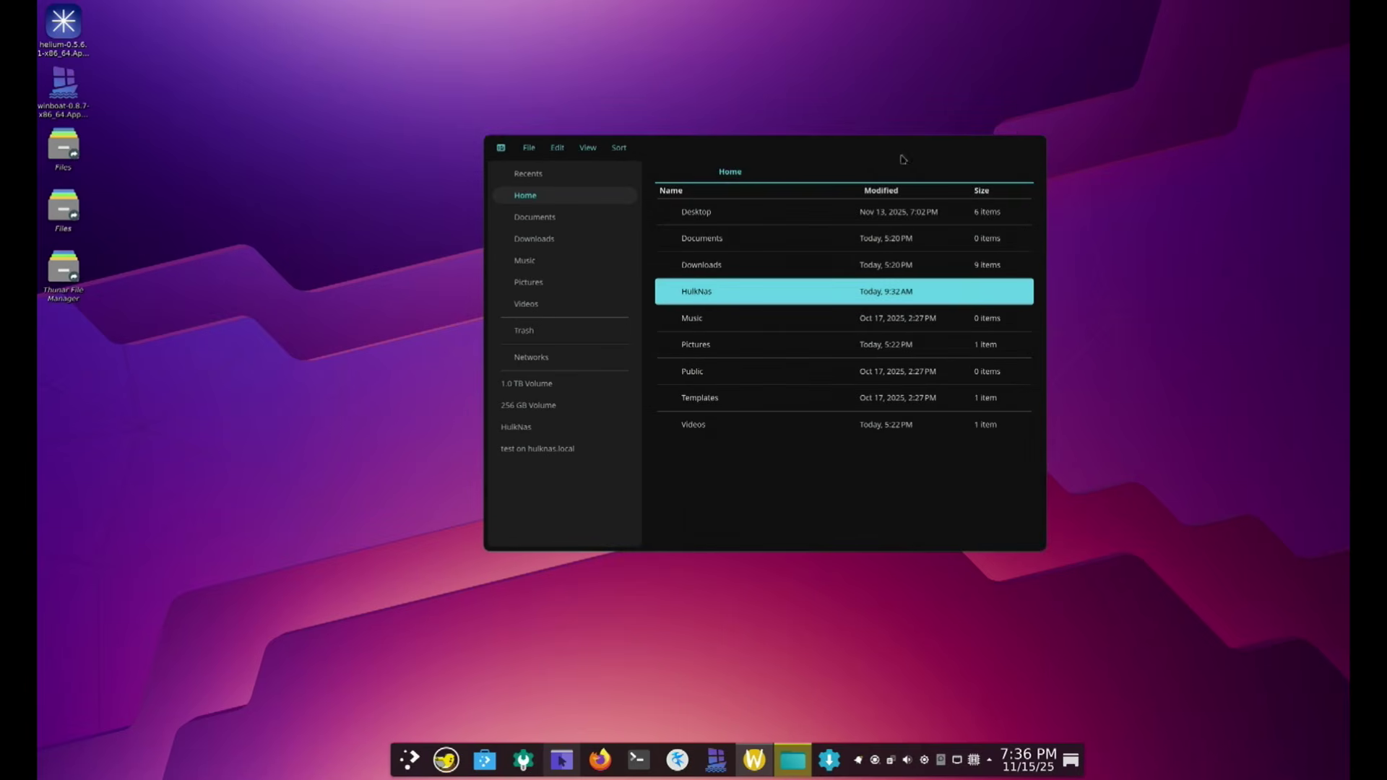
click(1034, 154)
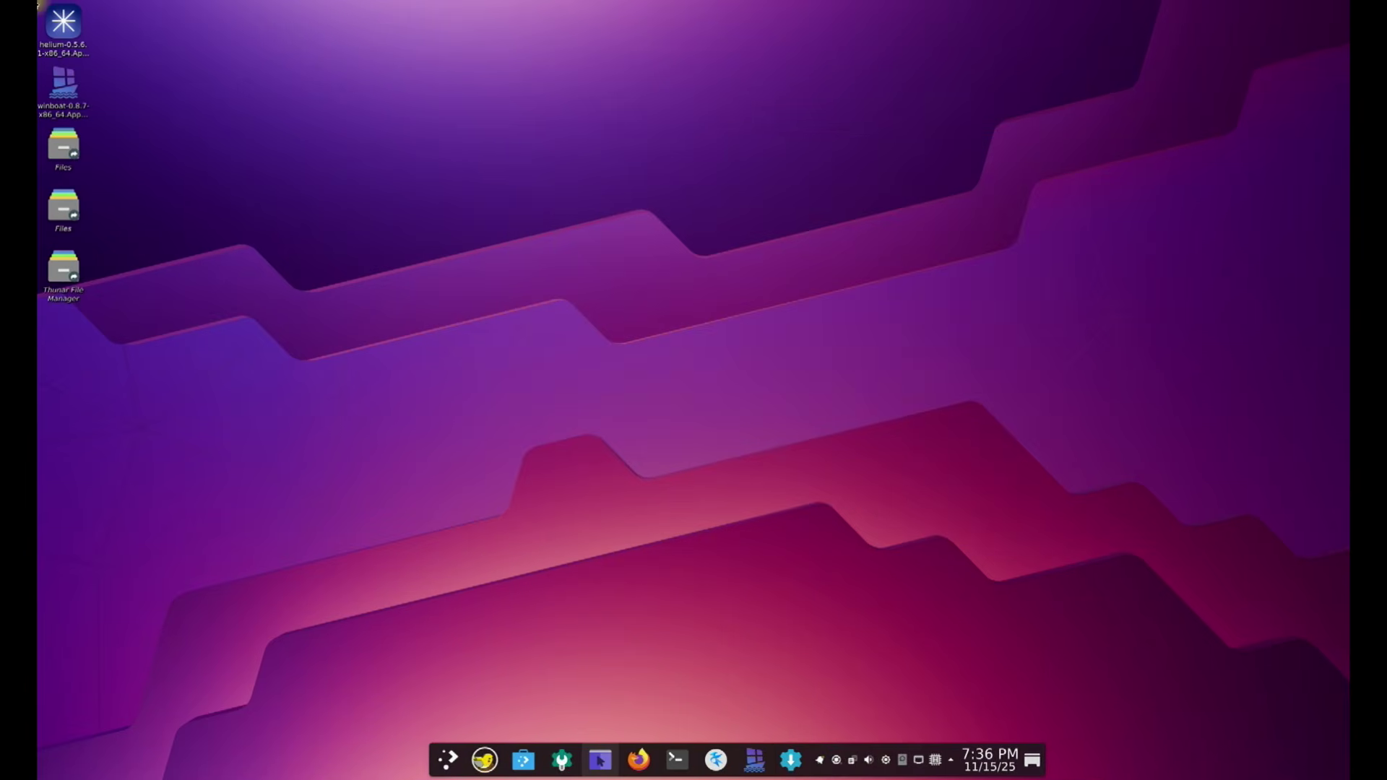
Switch back to Desktop 1 through the desktop overview to show the four file manager windows
mouse_move(38, 5)
click(555, 31)
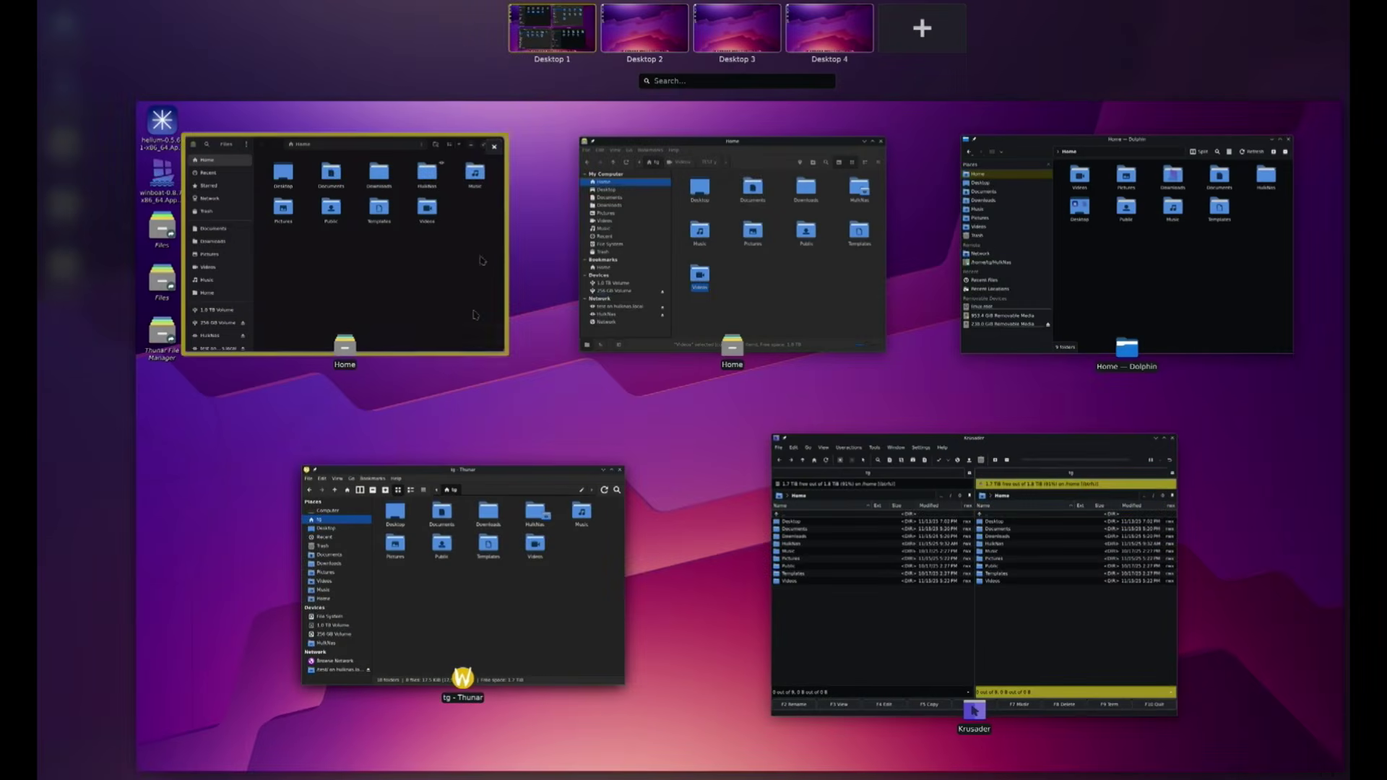
click(692, 426)
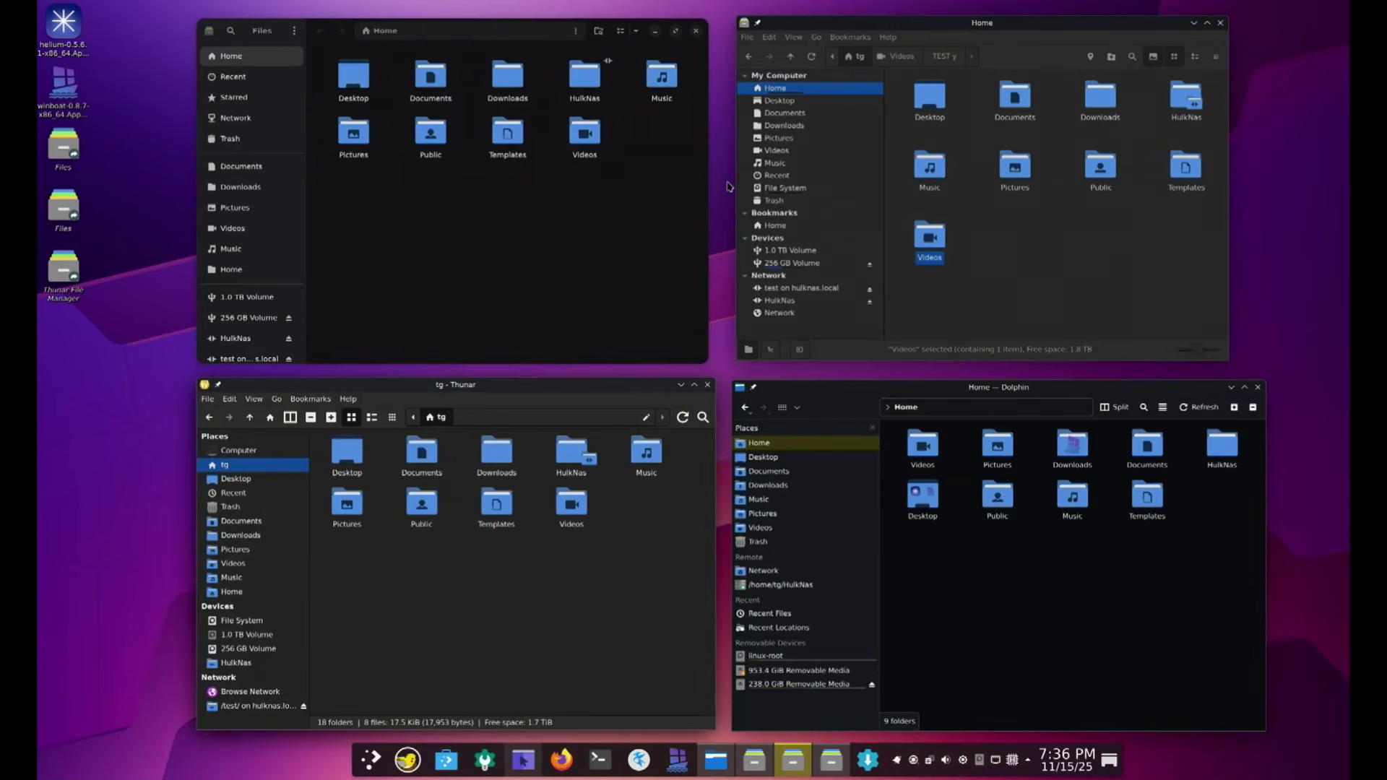